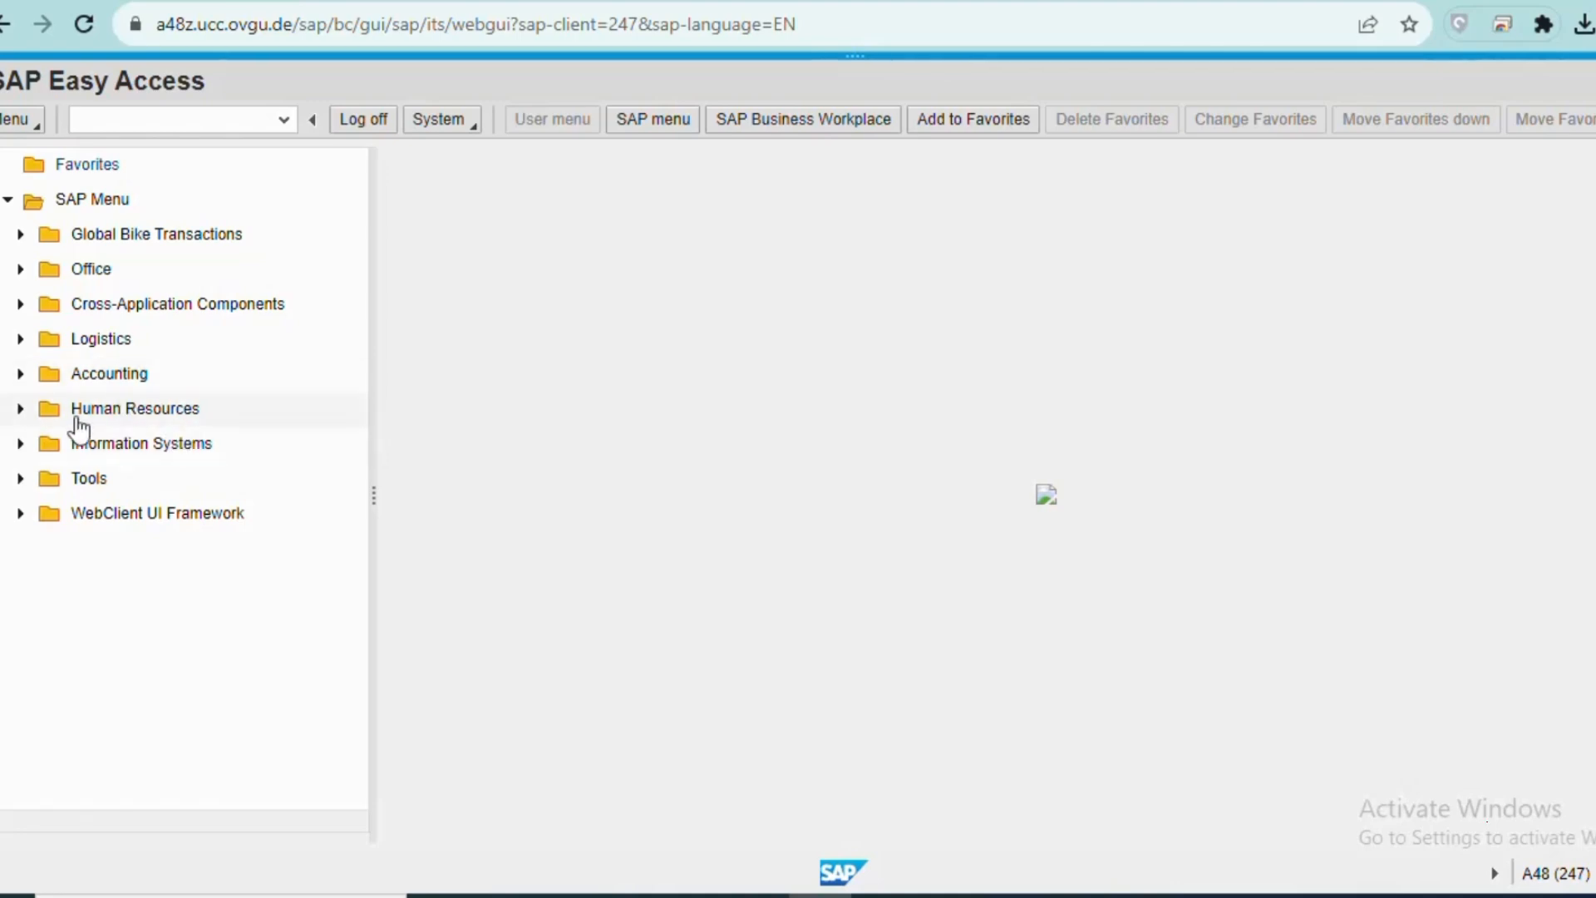
# Step: Open the Enter G/L Account Document transaction under Accounting, Financial Accounting, General Ledger, Document Entry
pyautogui.click(21, 375)
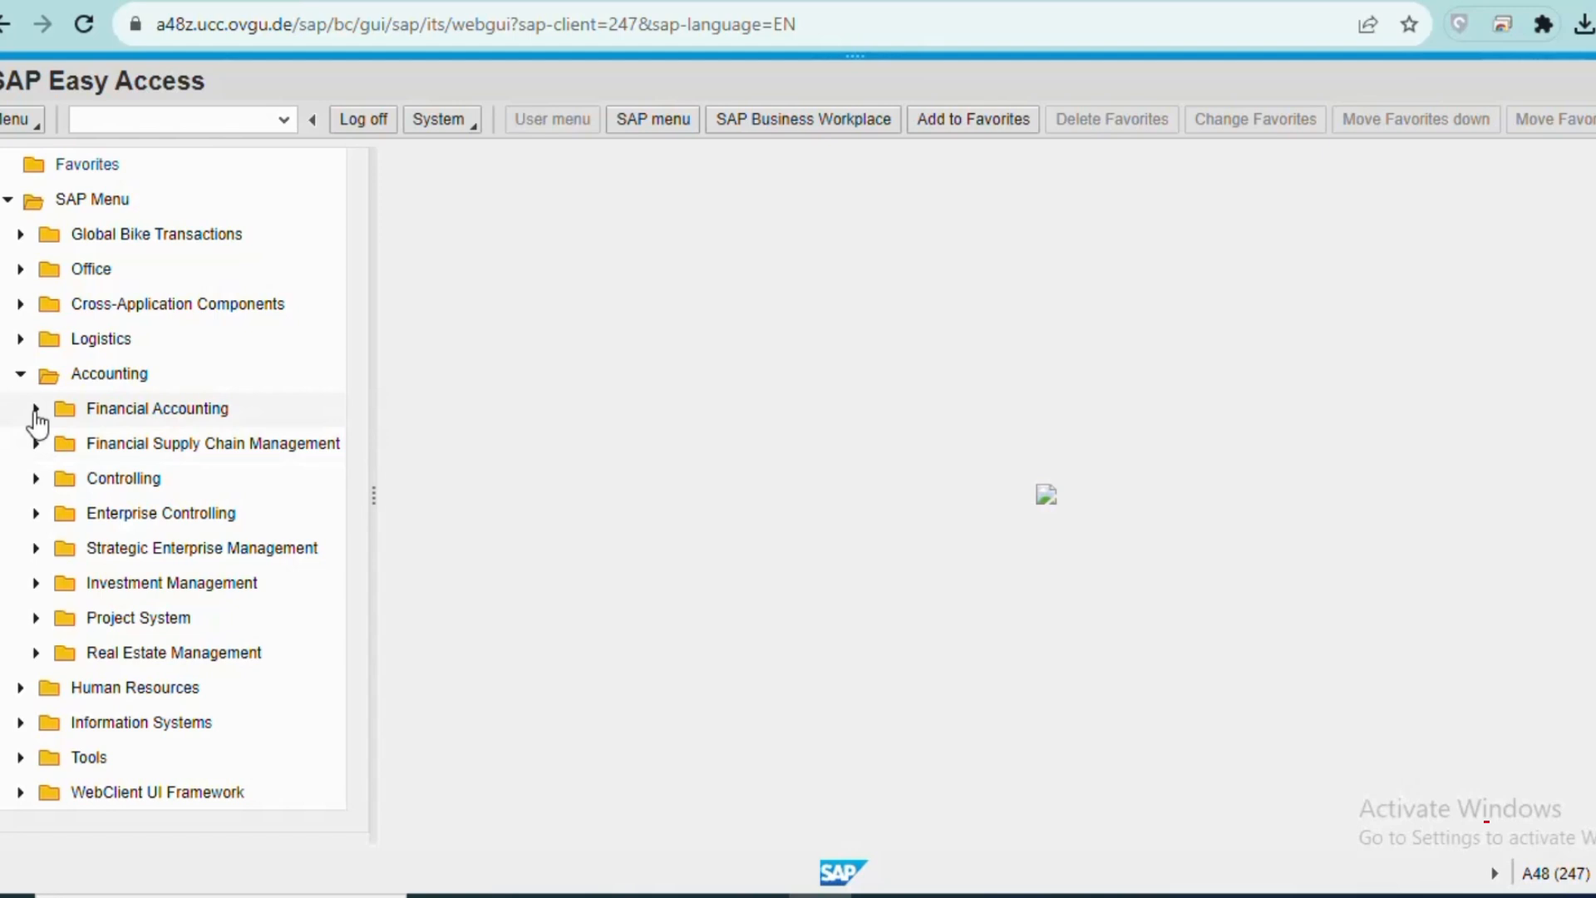
pyautogui.click(36, 409)
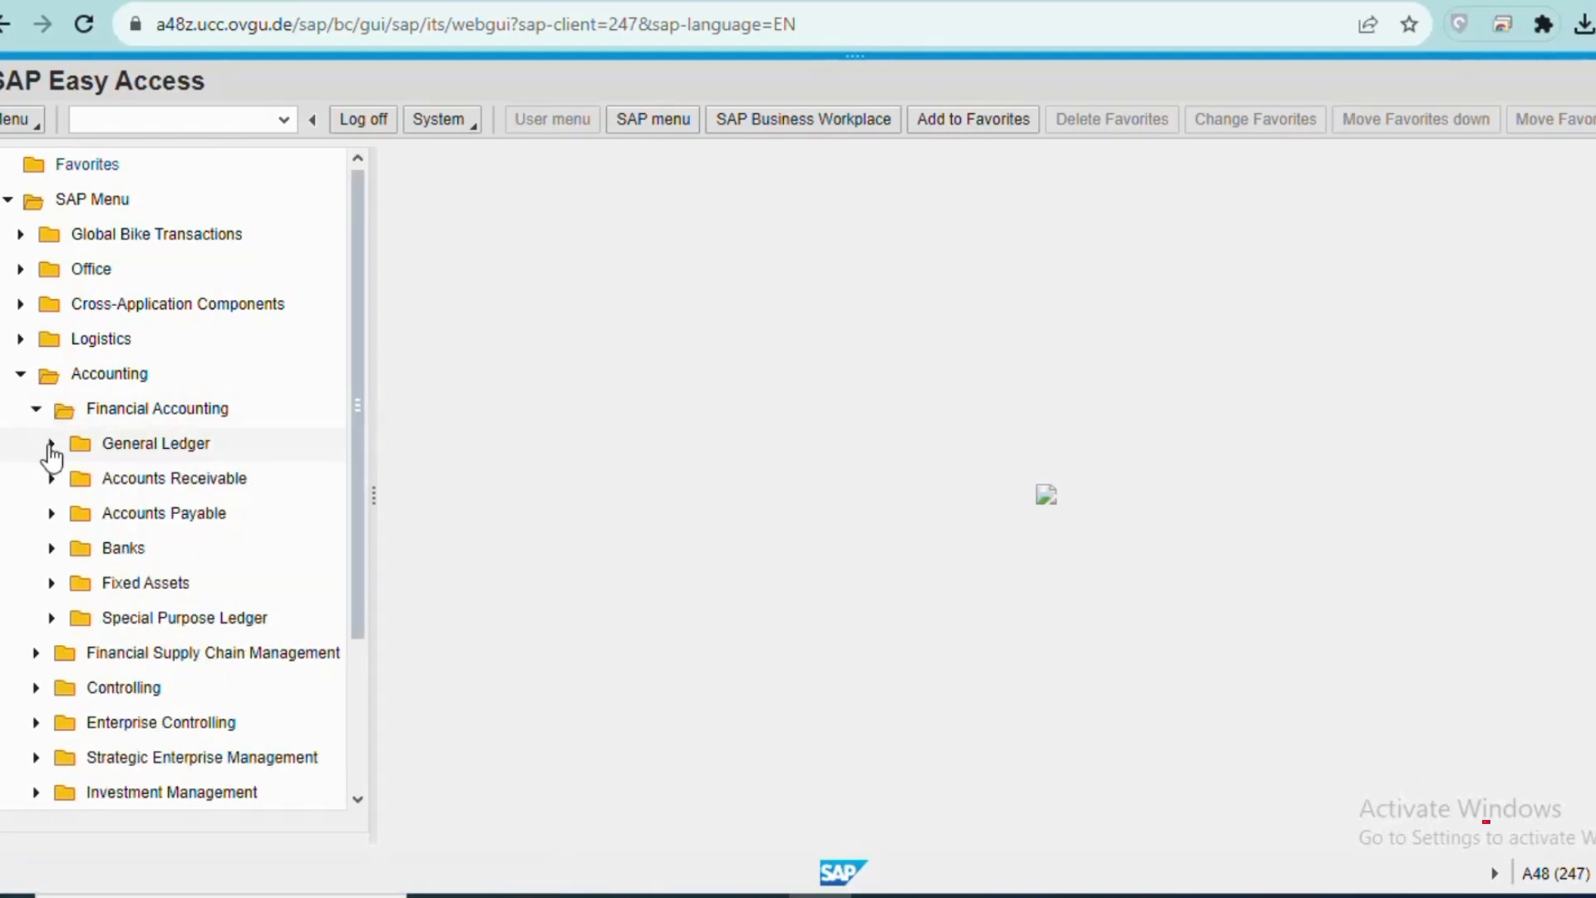
pyautogui.click(51, 445)
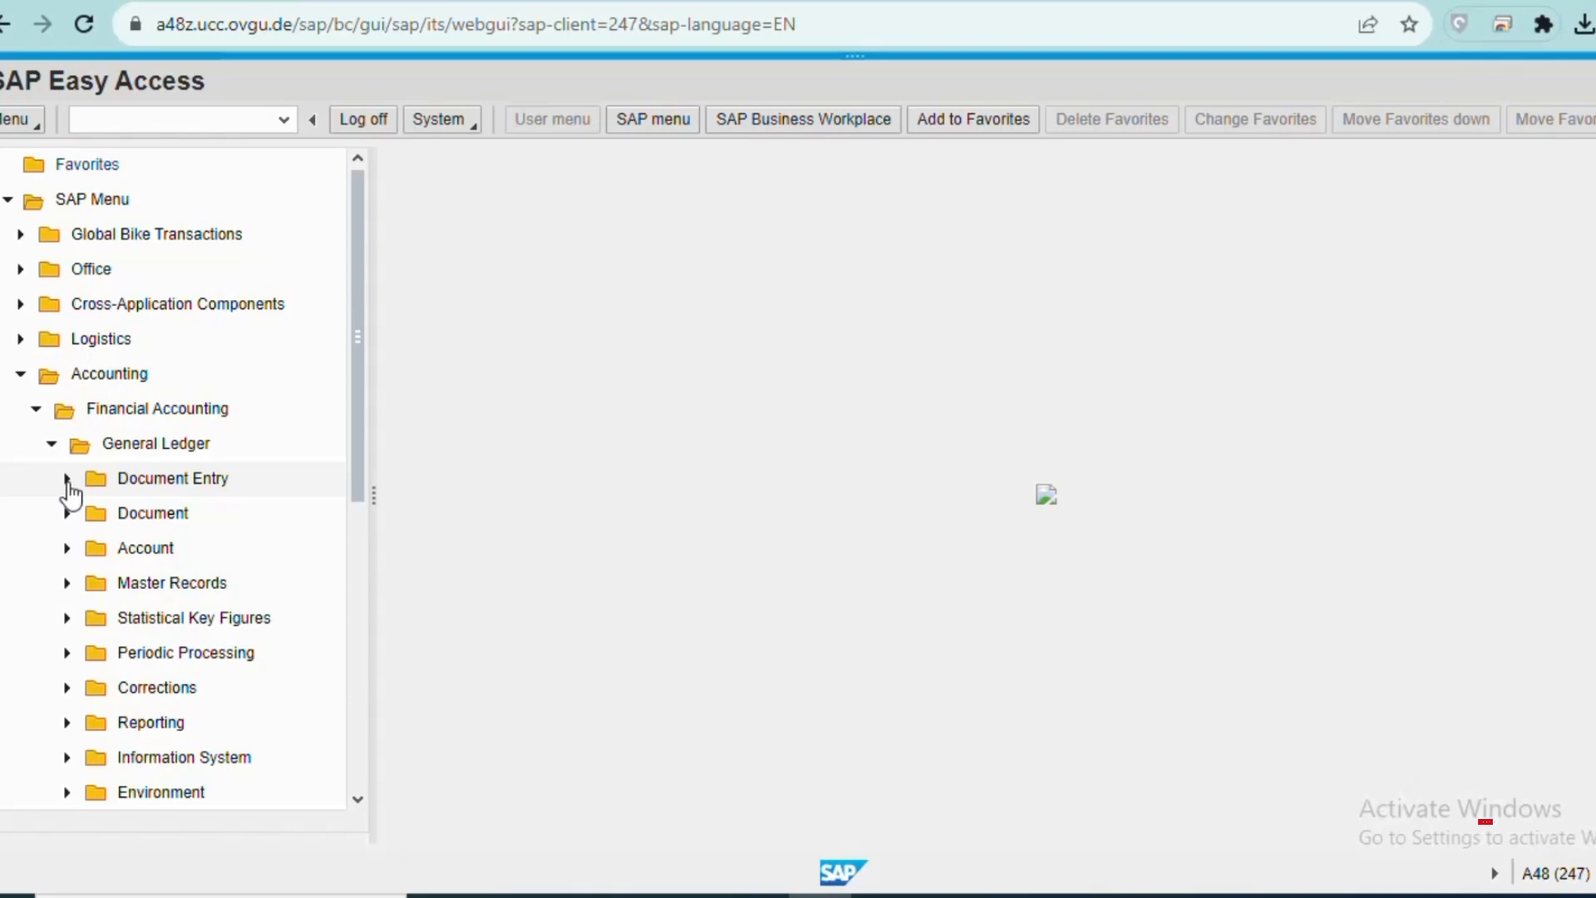
pyautogui.click(67, 479)
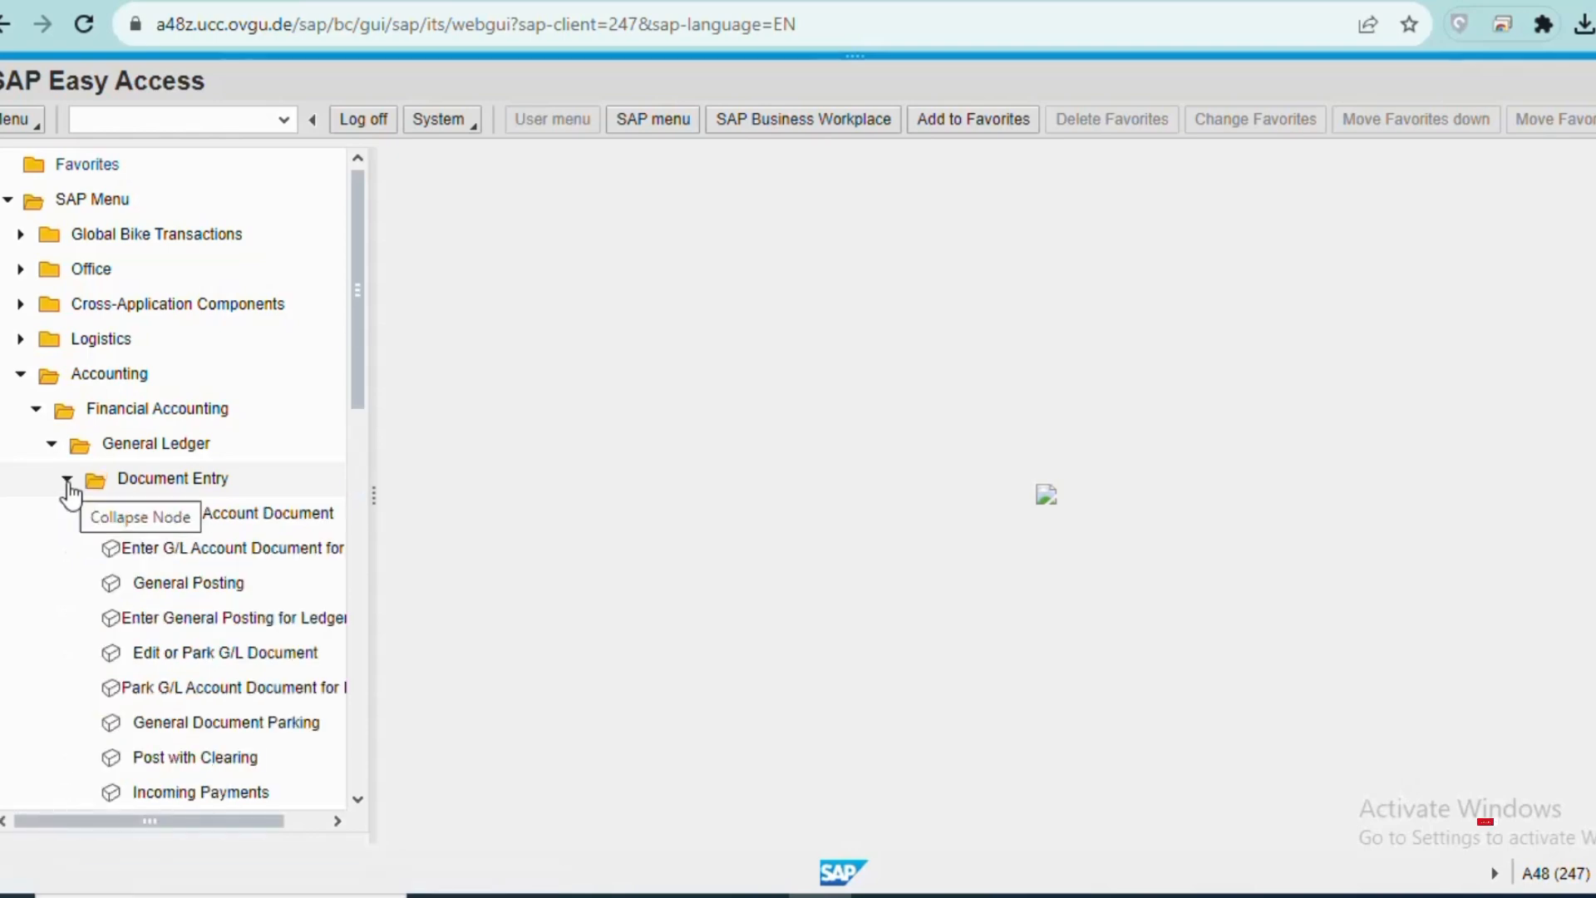
pyautogui.doubleClick(220, 518)
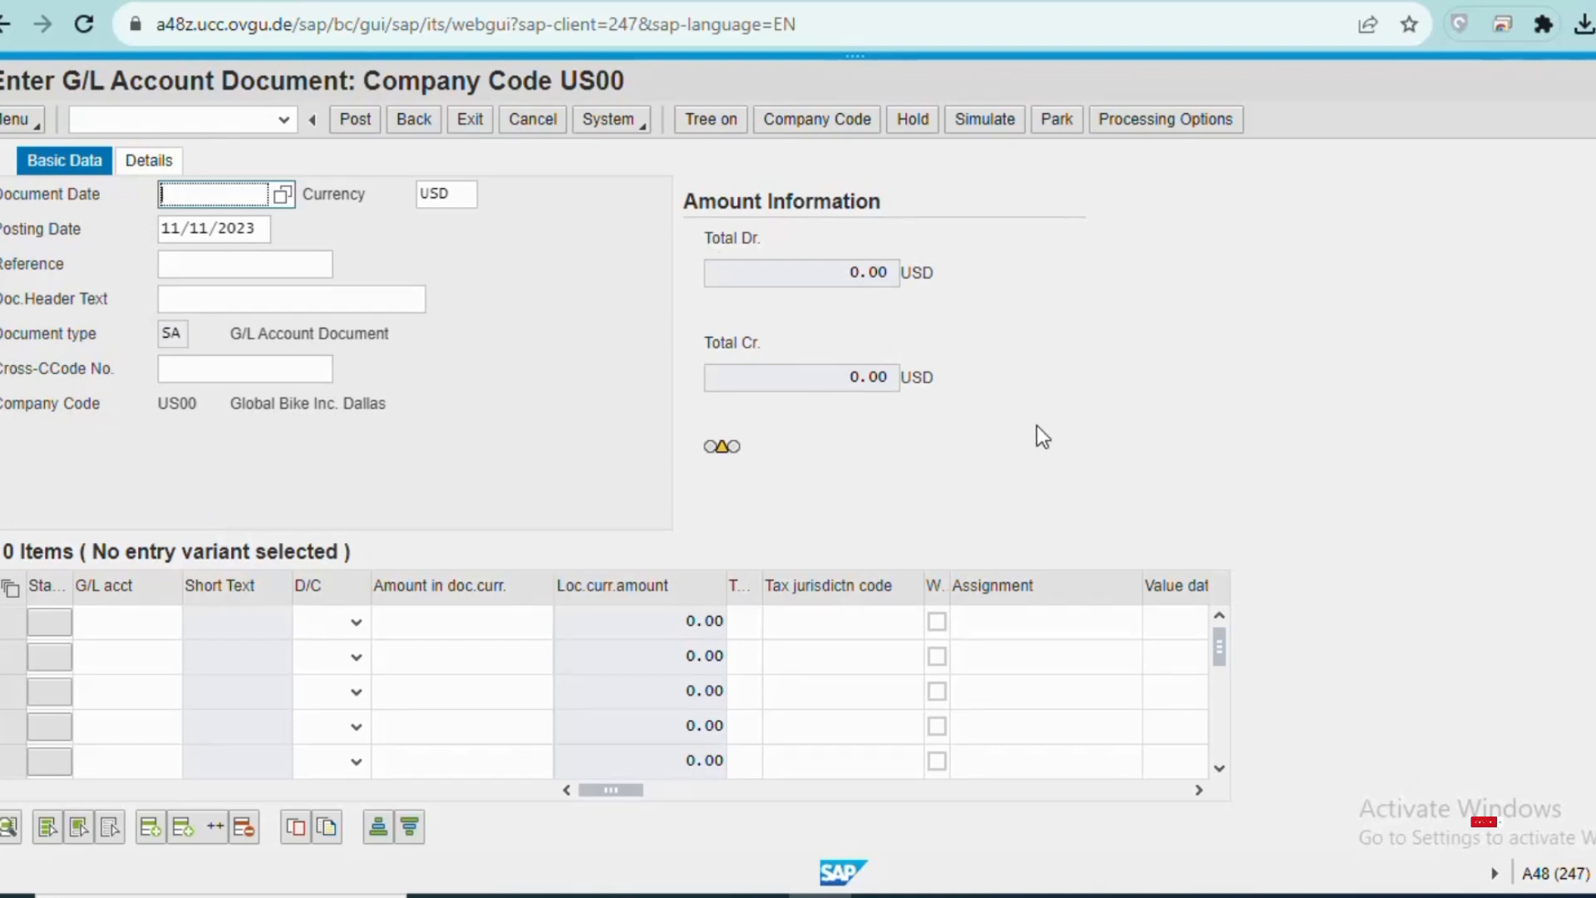
pyautogui.click(167, 300)
pyautogui.click(13, 120)
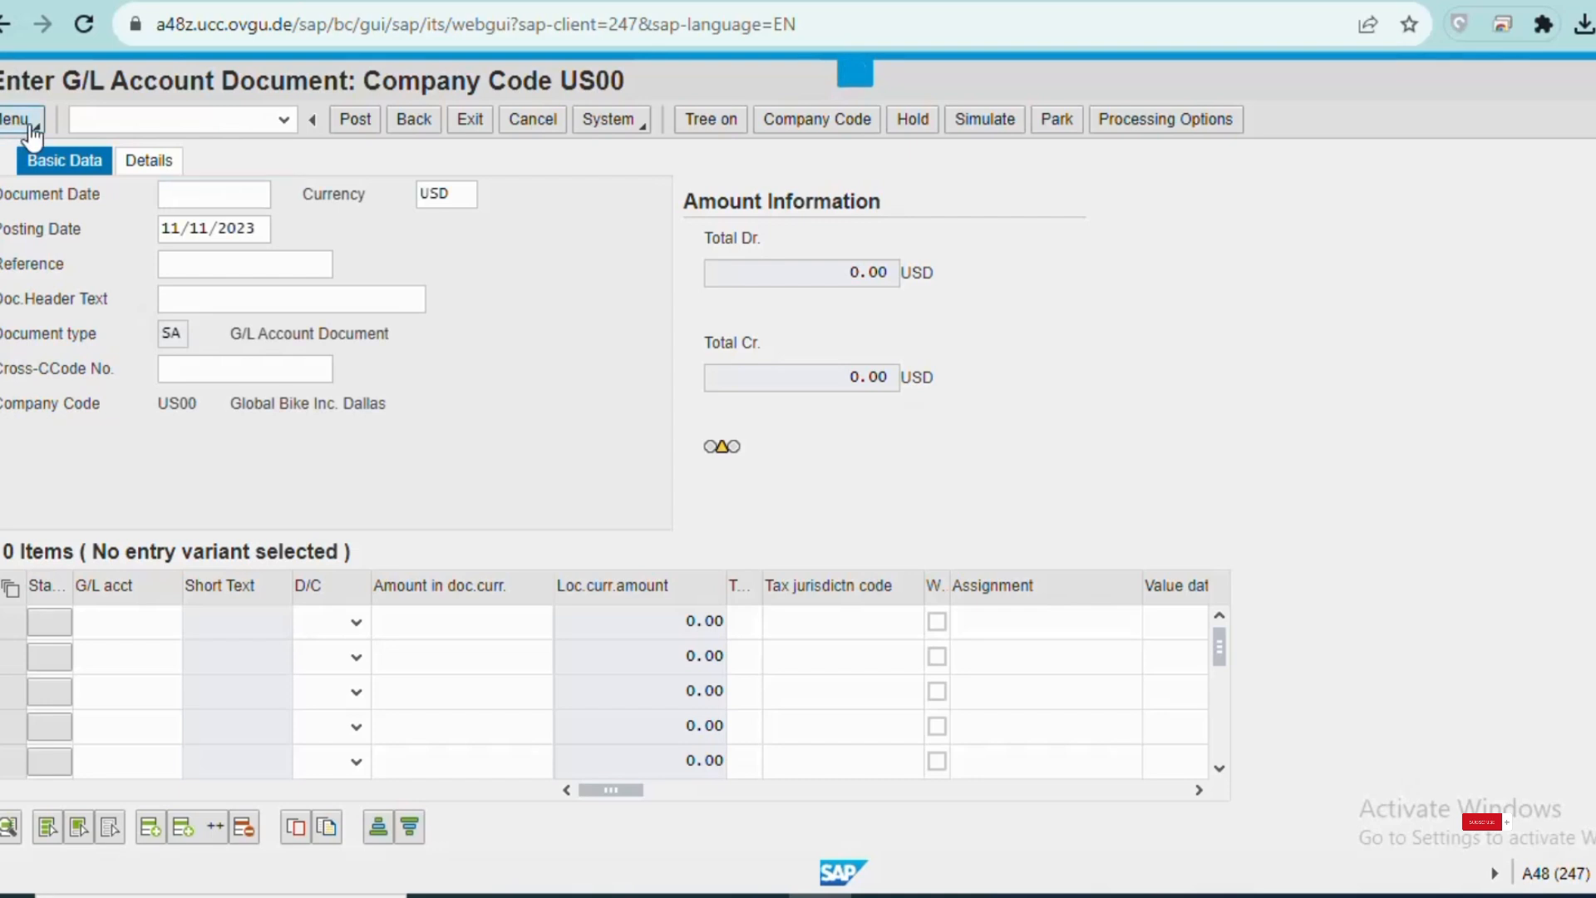
pyautogui.moveTo(29, 178)
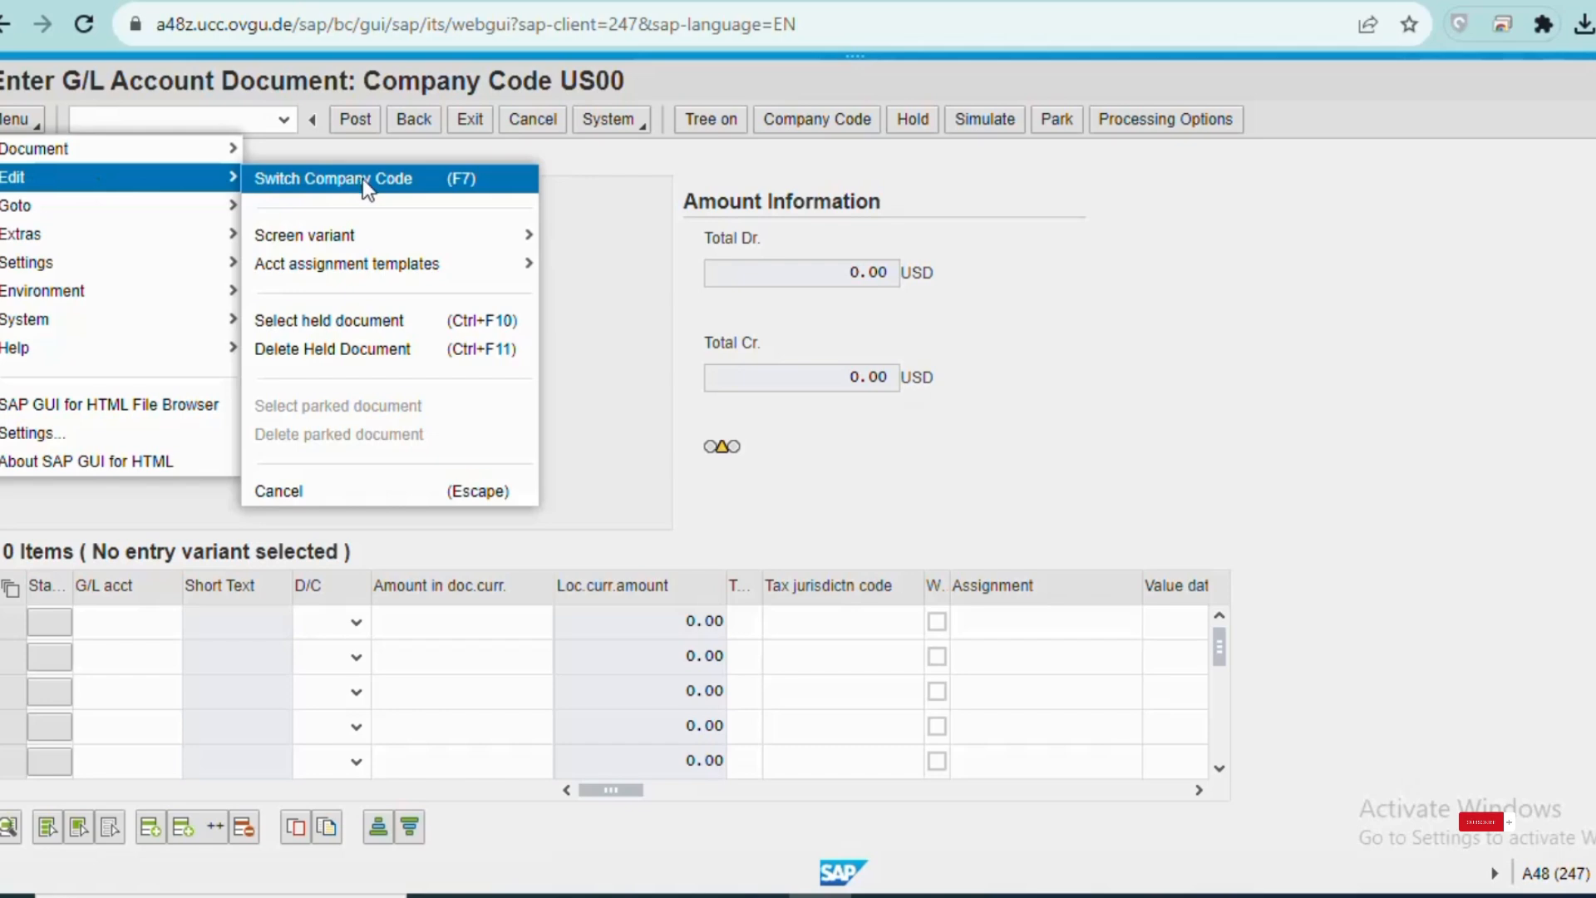
pyautogui.click(1281, 390)
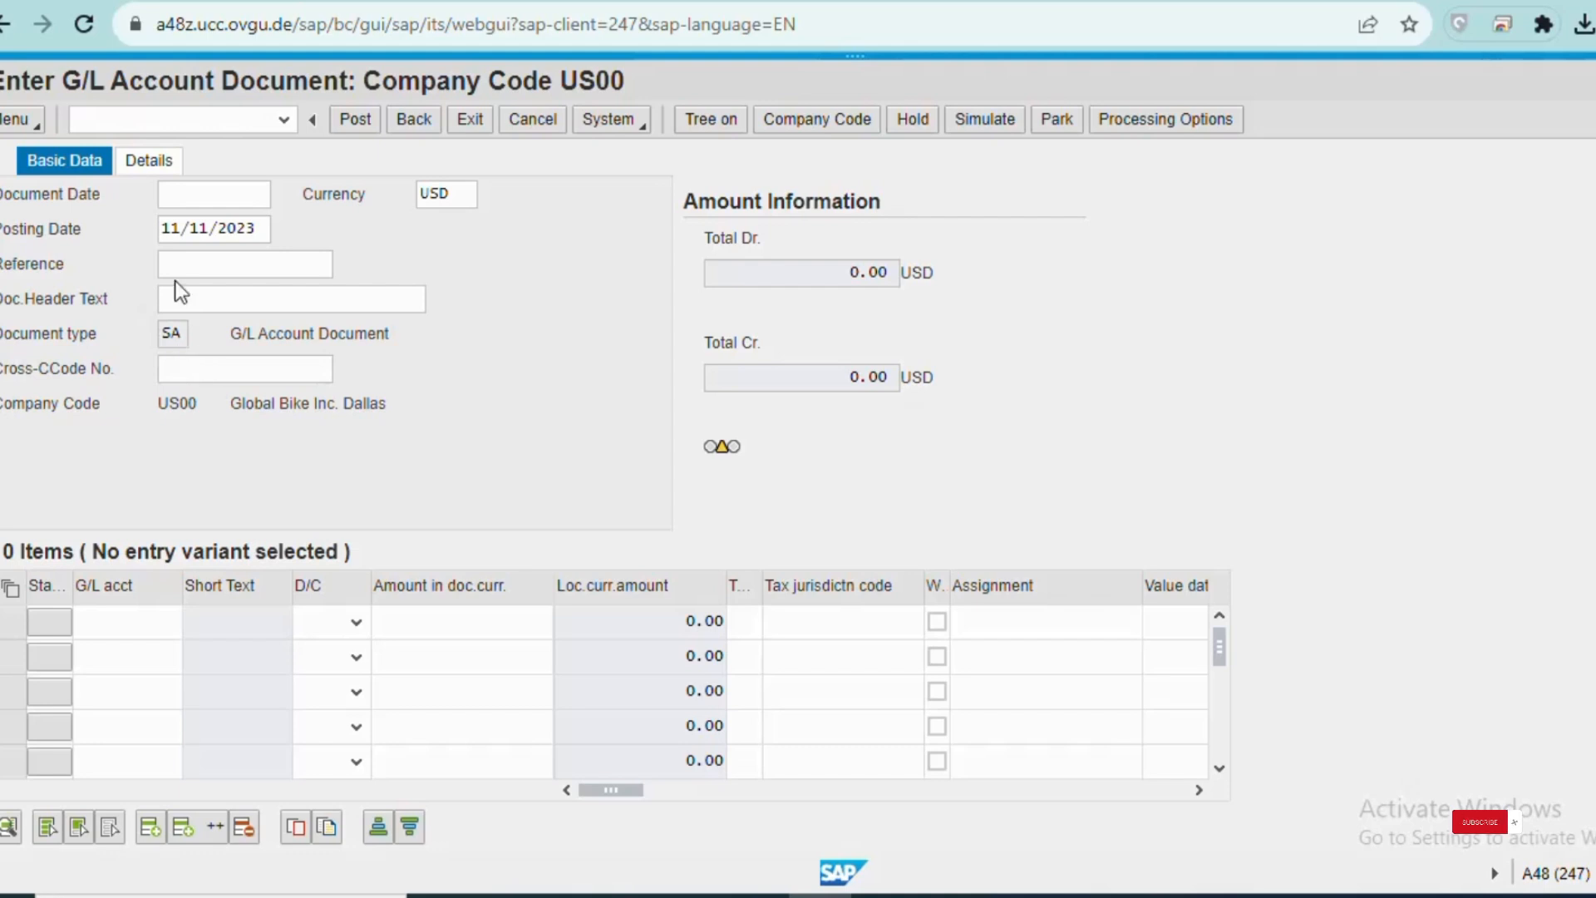
# Step: Set the document date to 11/11/2023 and enter 110 as the reference
pyautogui.click(261, 191)
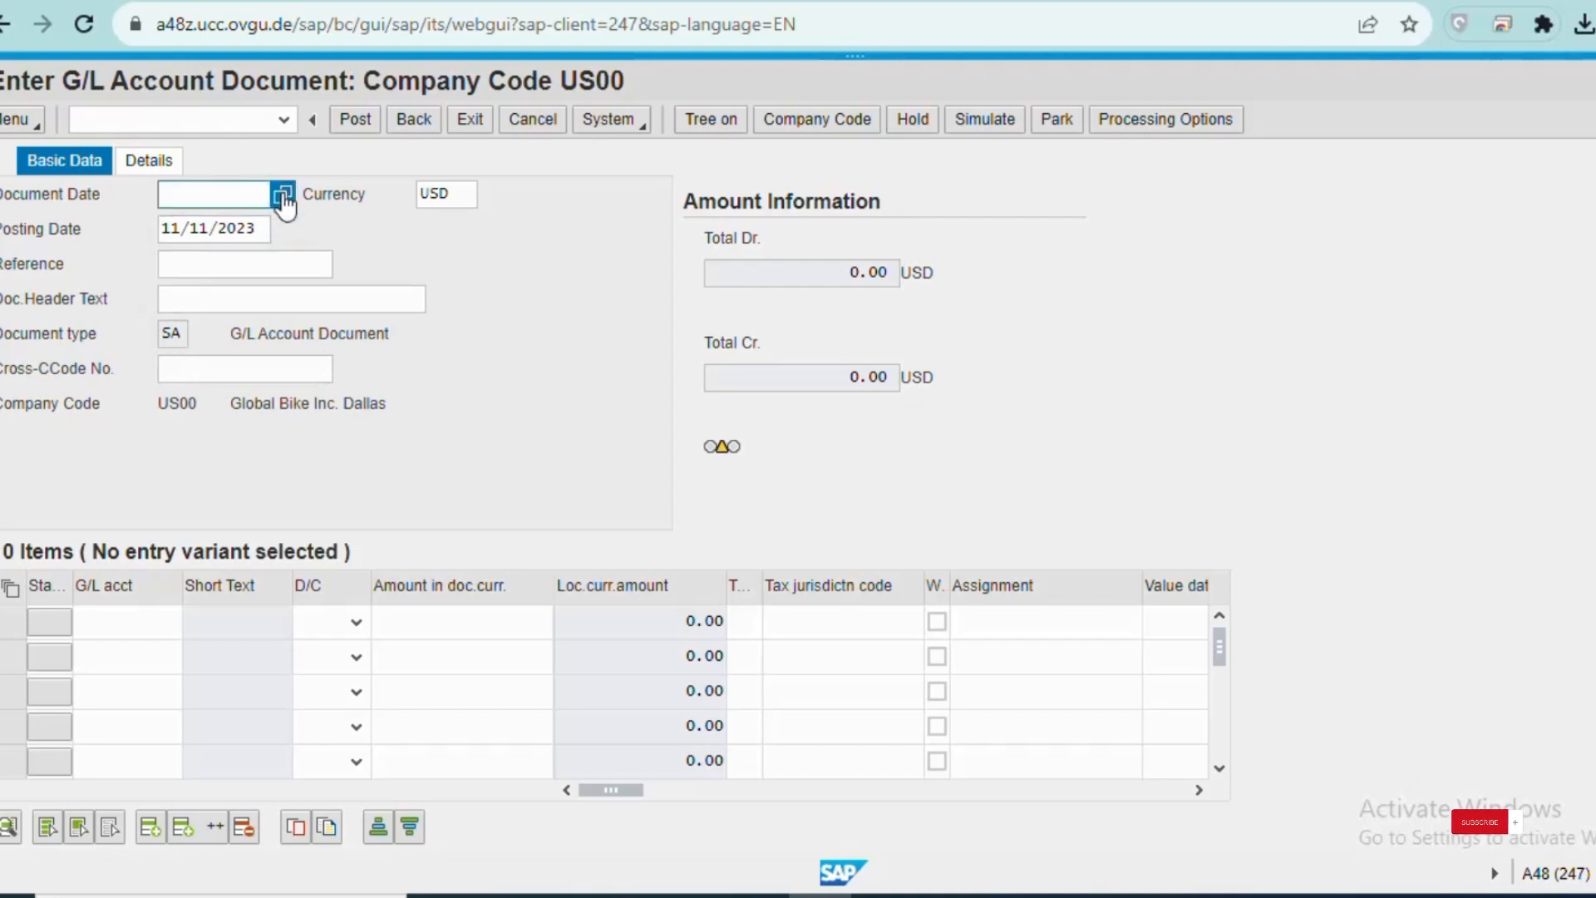
pyautogui.click(282, 194)
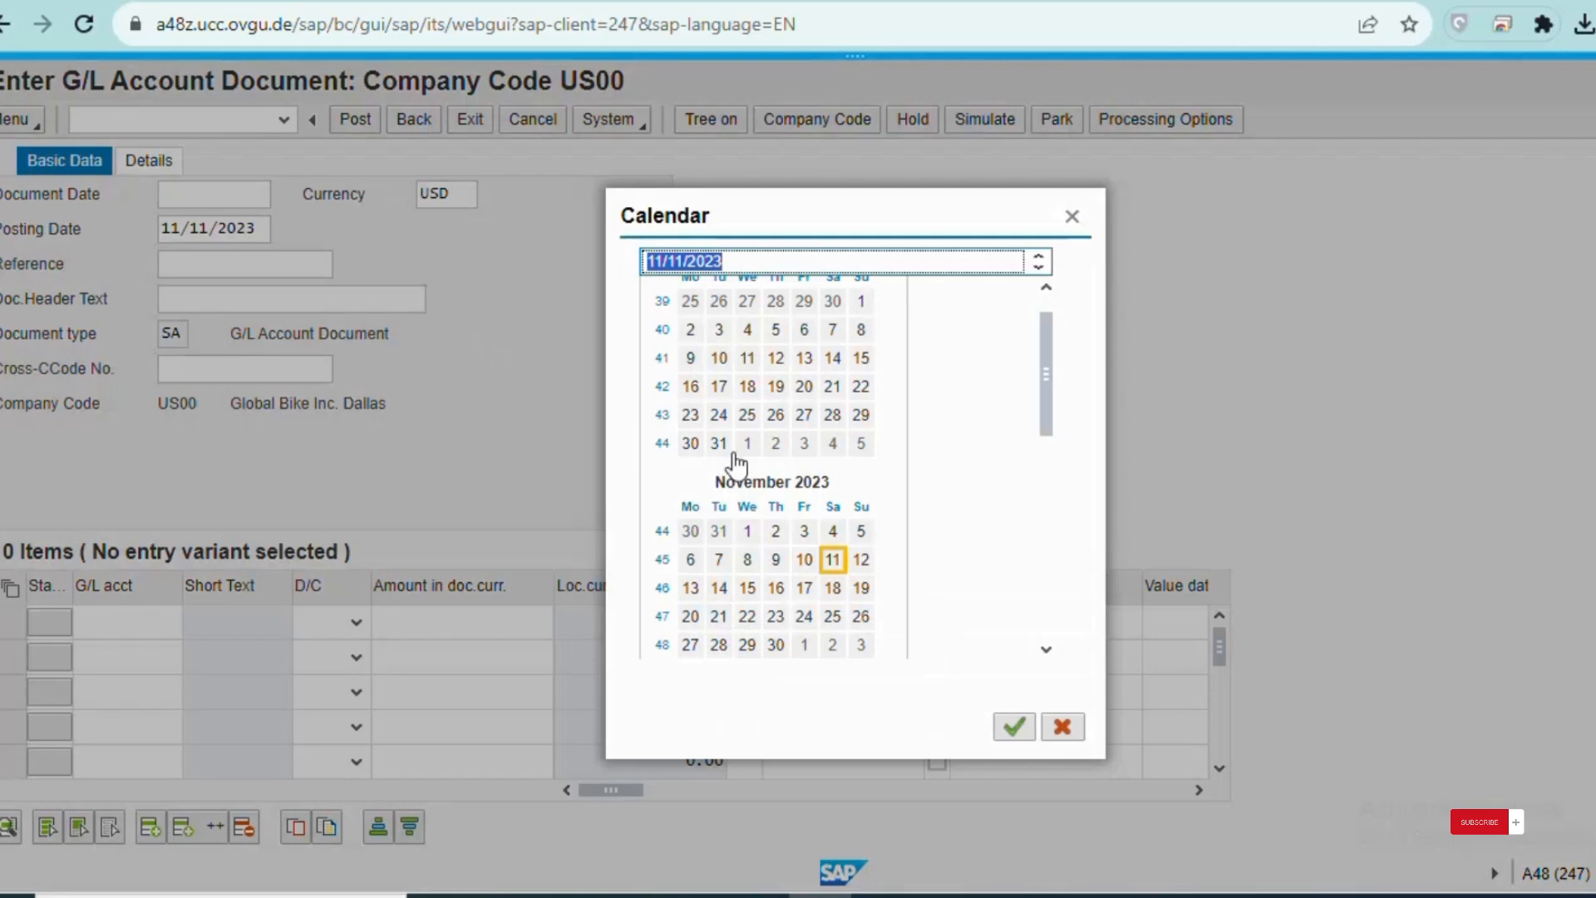
pyautogui.click(832, 562)
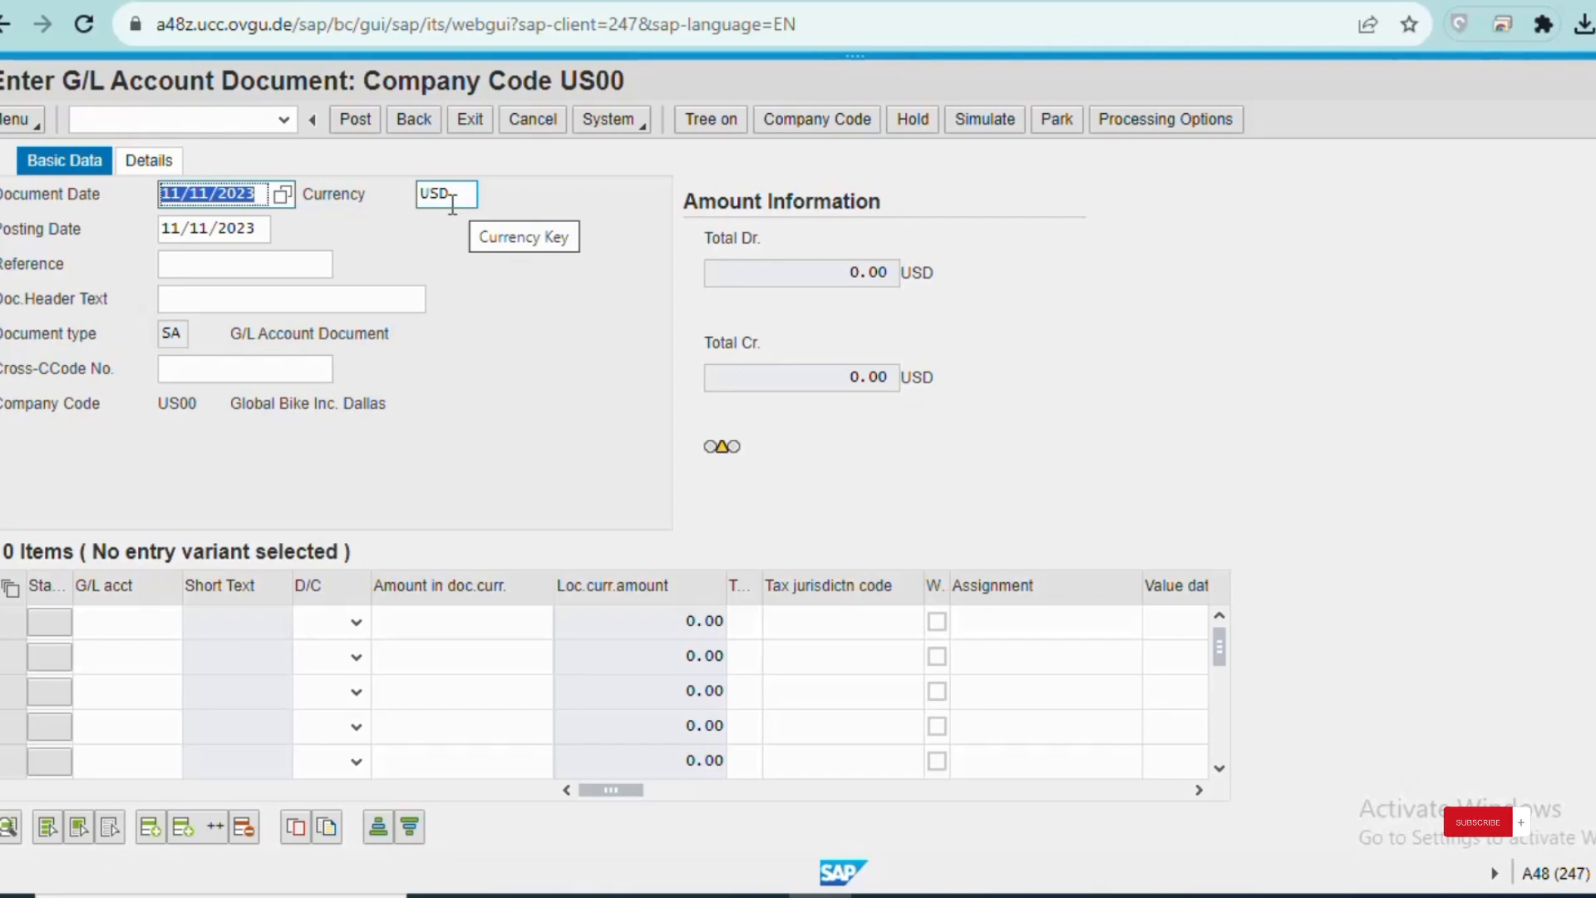
pyautogui.click(251, 268)
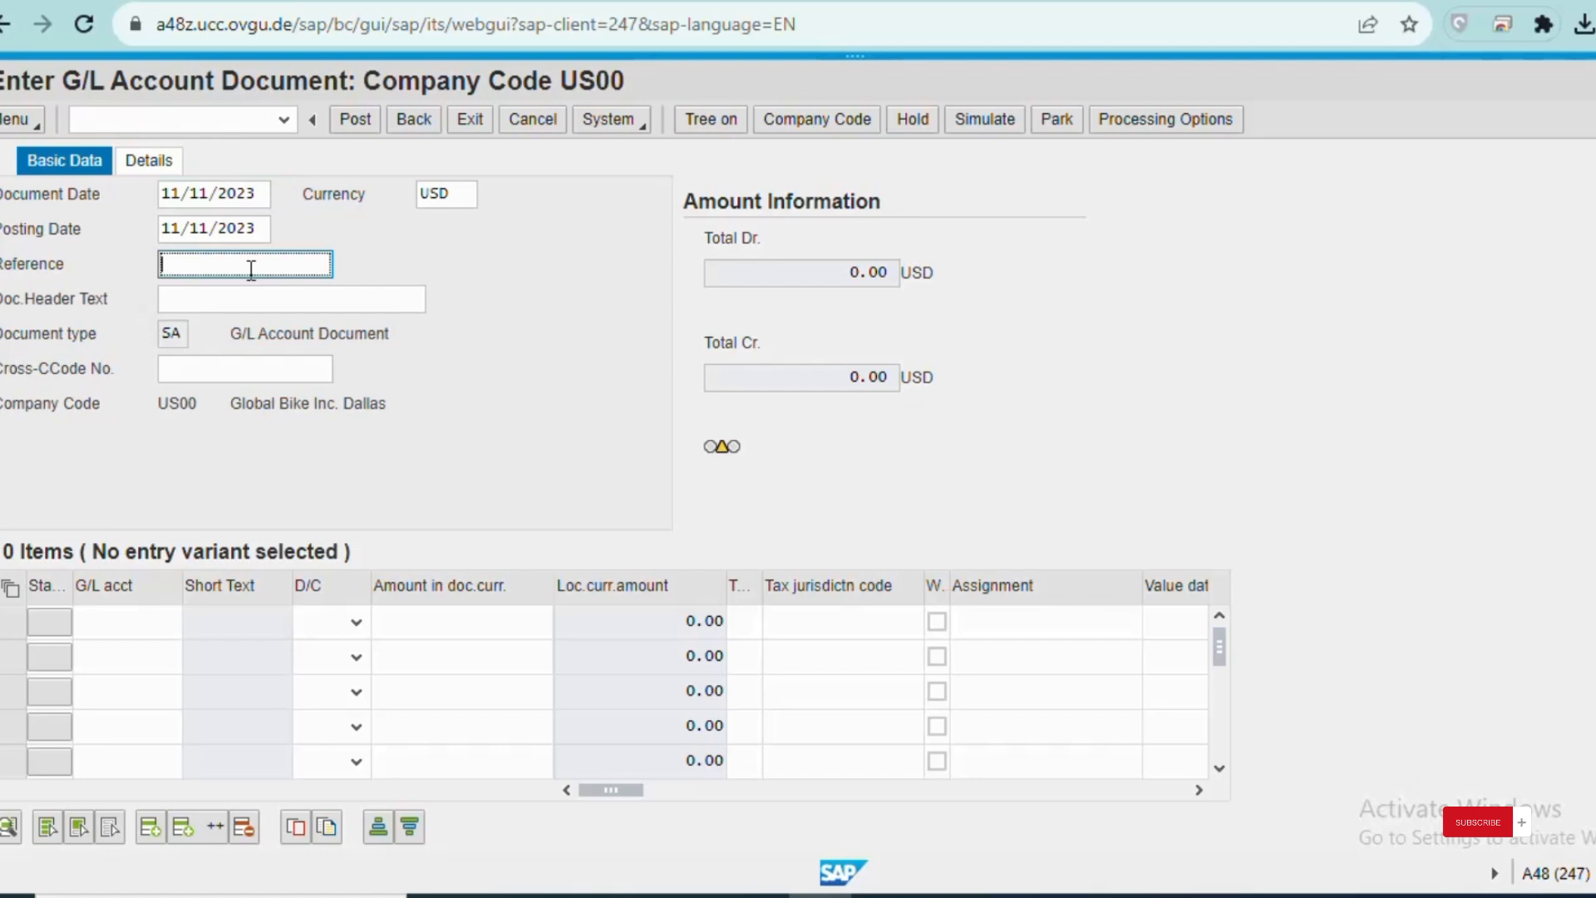
pyautogui.write('110')
# Step: Enter "Transfer of Funds" as the document header text
pyautogui.click(197, 303)
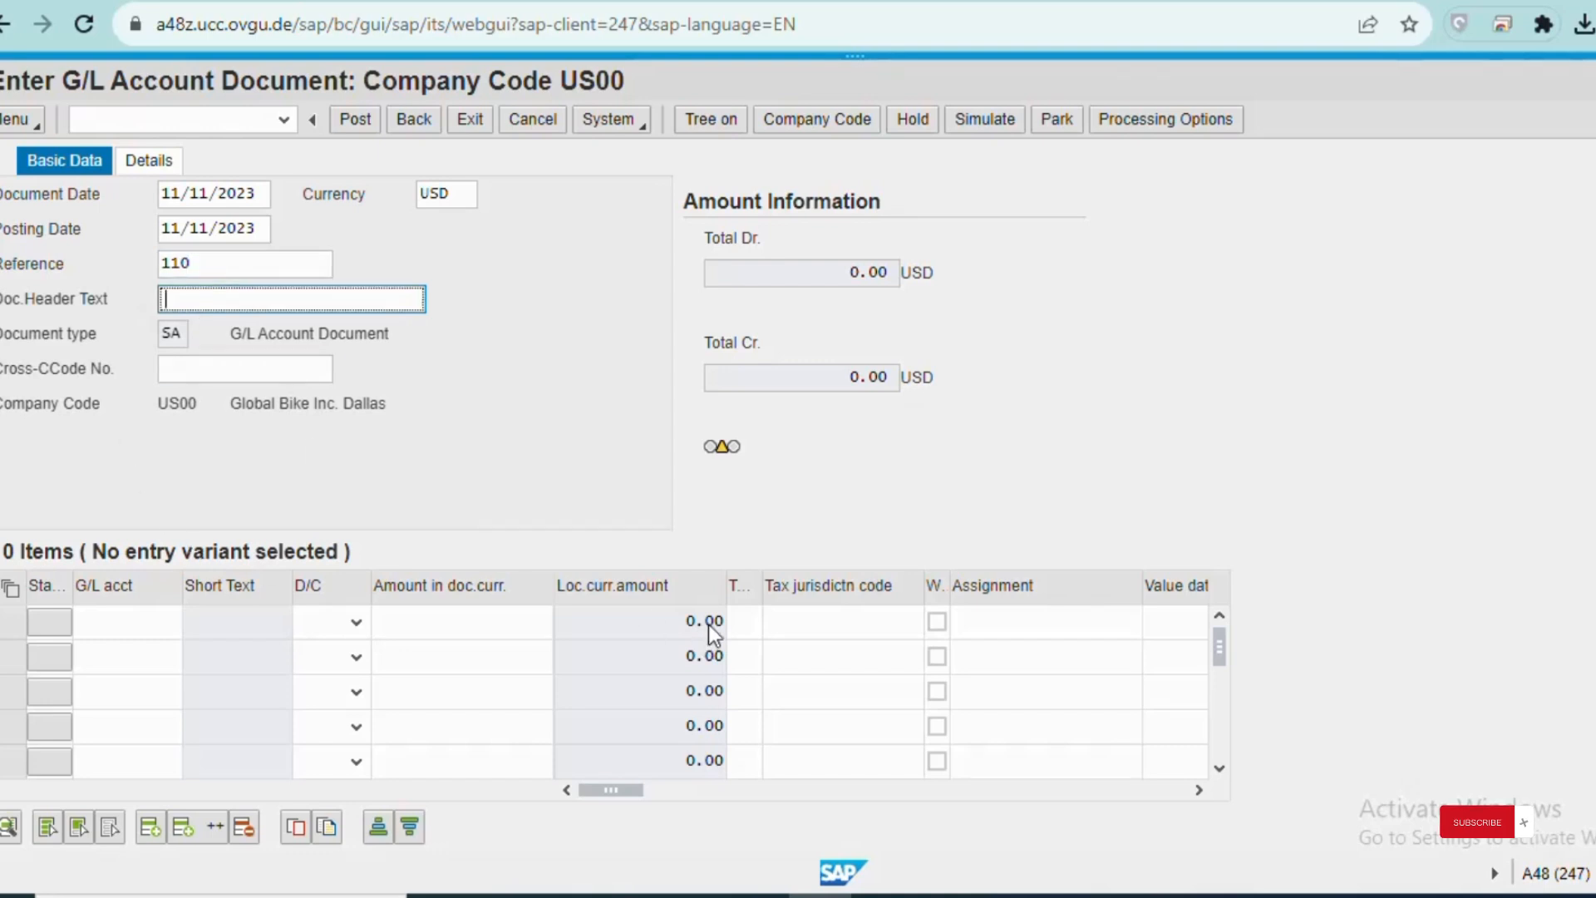
pyautogui.write('Tansfer of ')
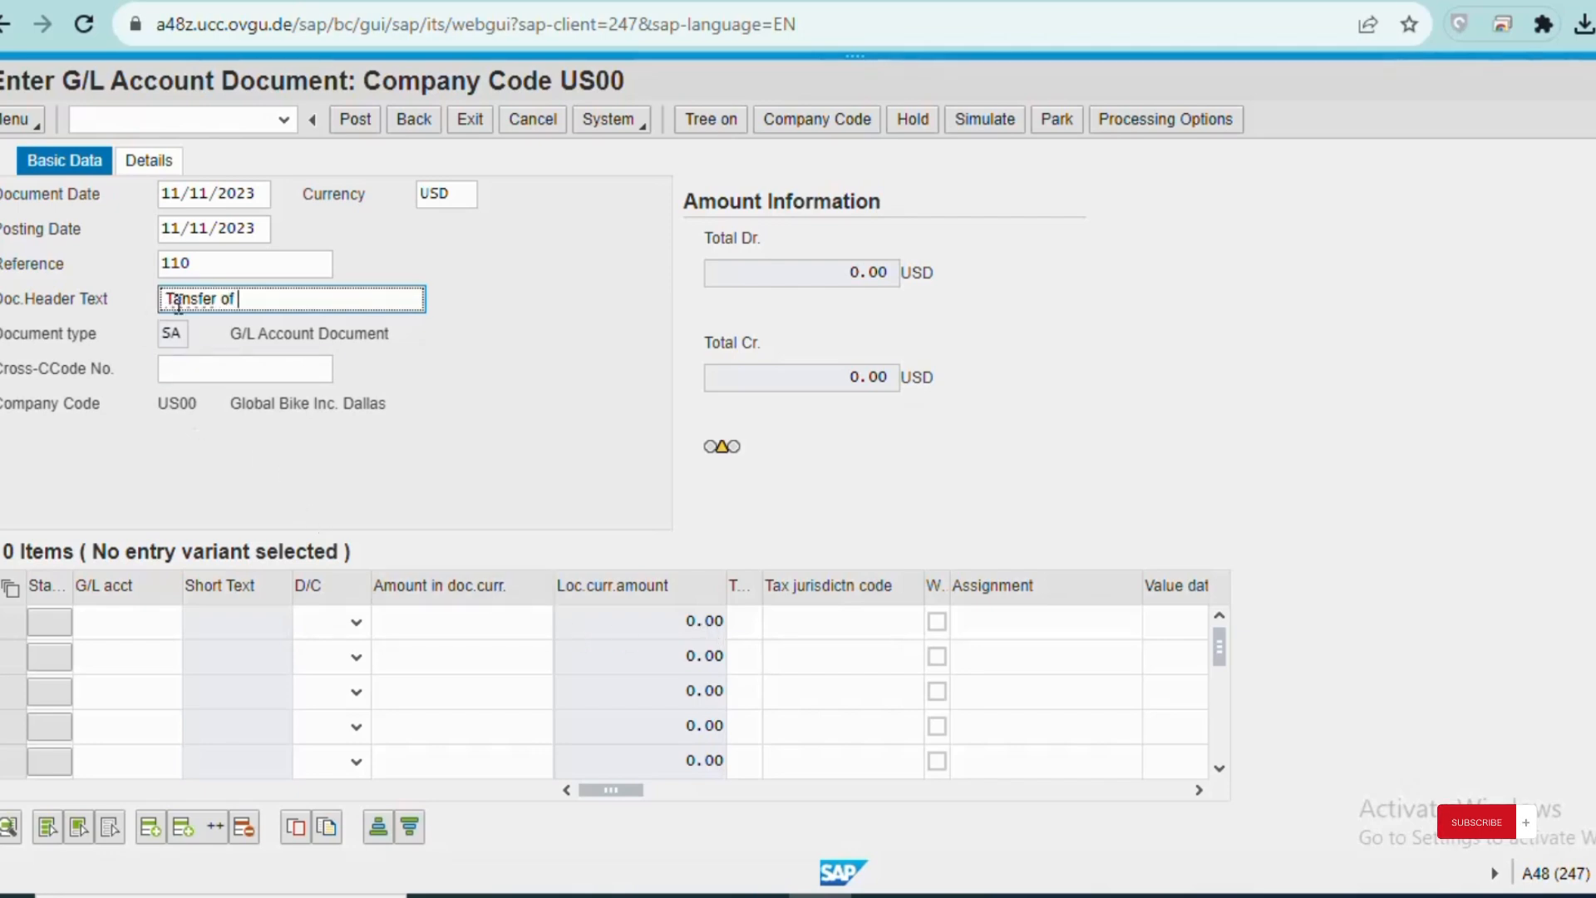
pyautogui.write('r')
pyautogui.click(260, 308)
pyautogui.write('Funds')
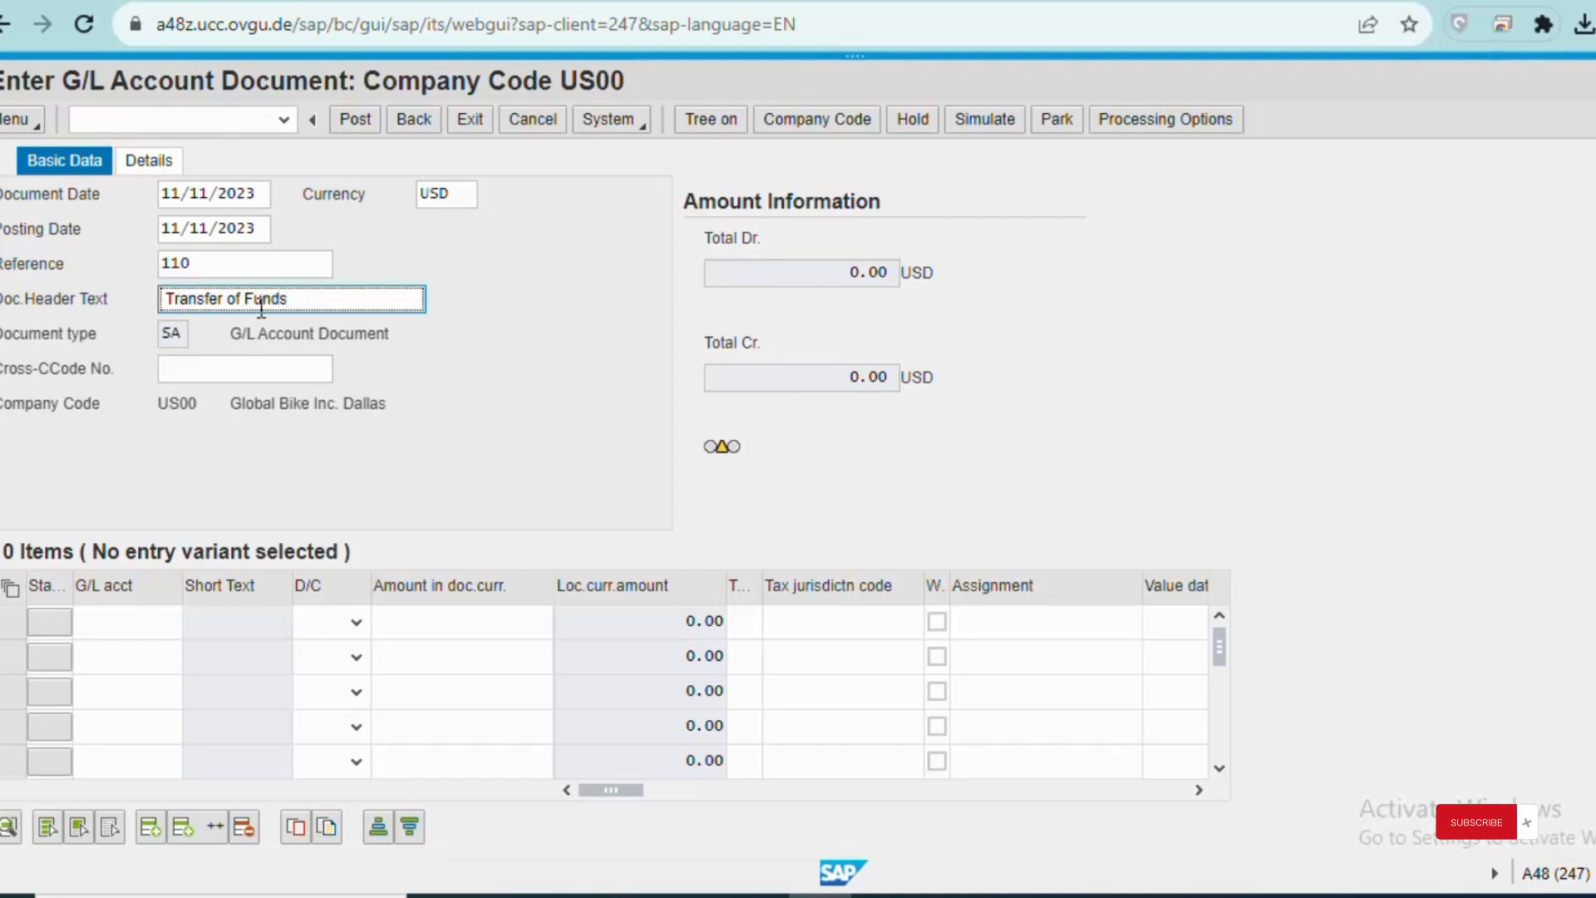
pyautogui.click(467, 412)
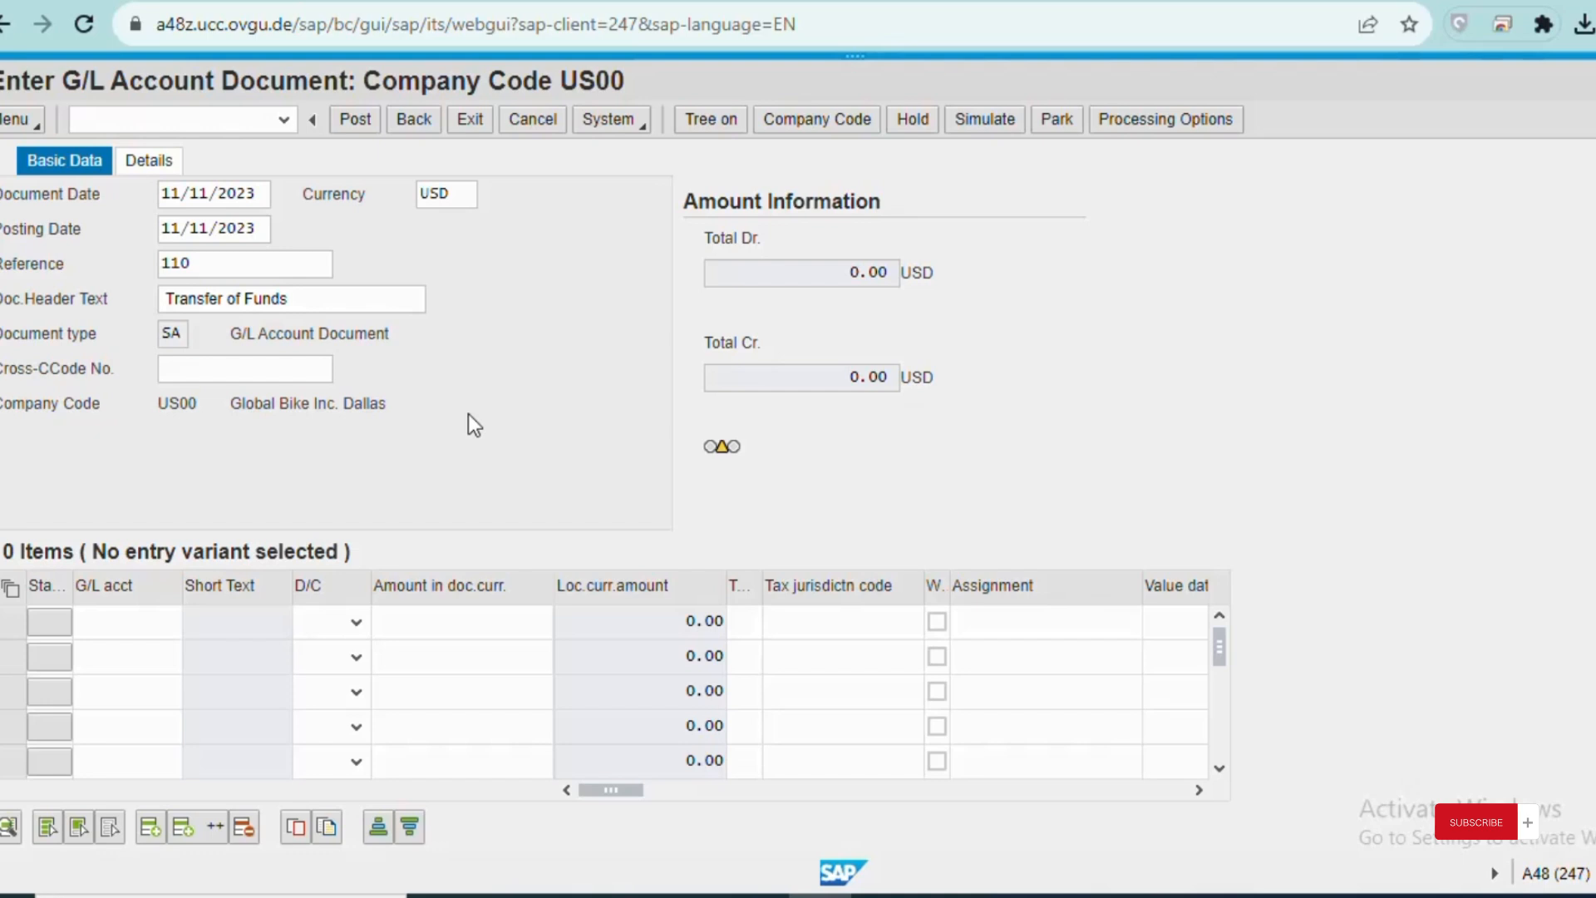
# Step: Fill the first line item with G/L account 101105 as a debit of 5000
pyautogui.click(138, 623)
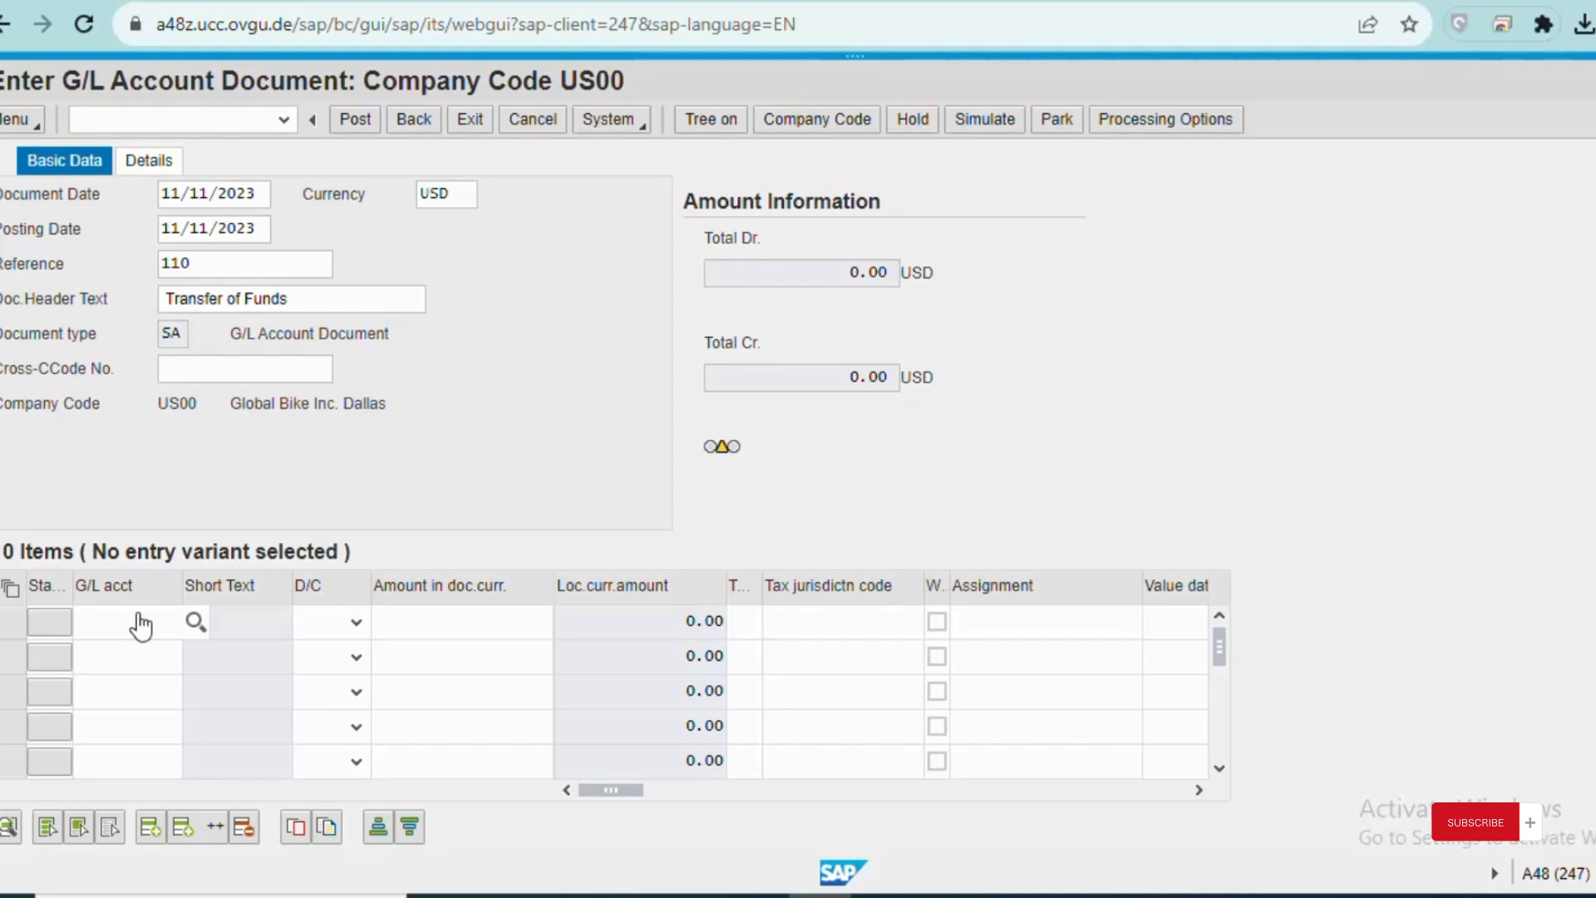
pyautogui.click(142, 625)
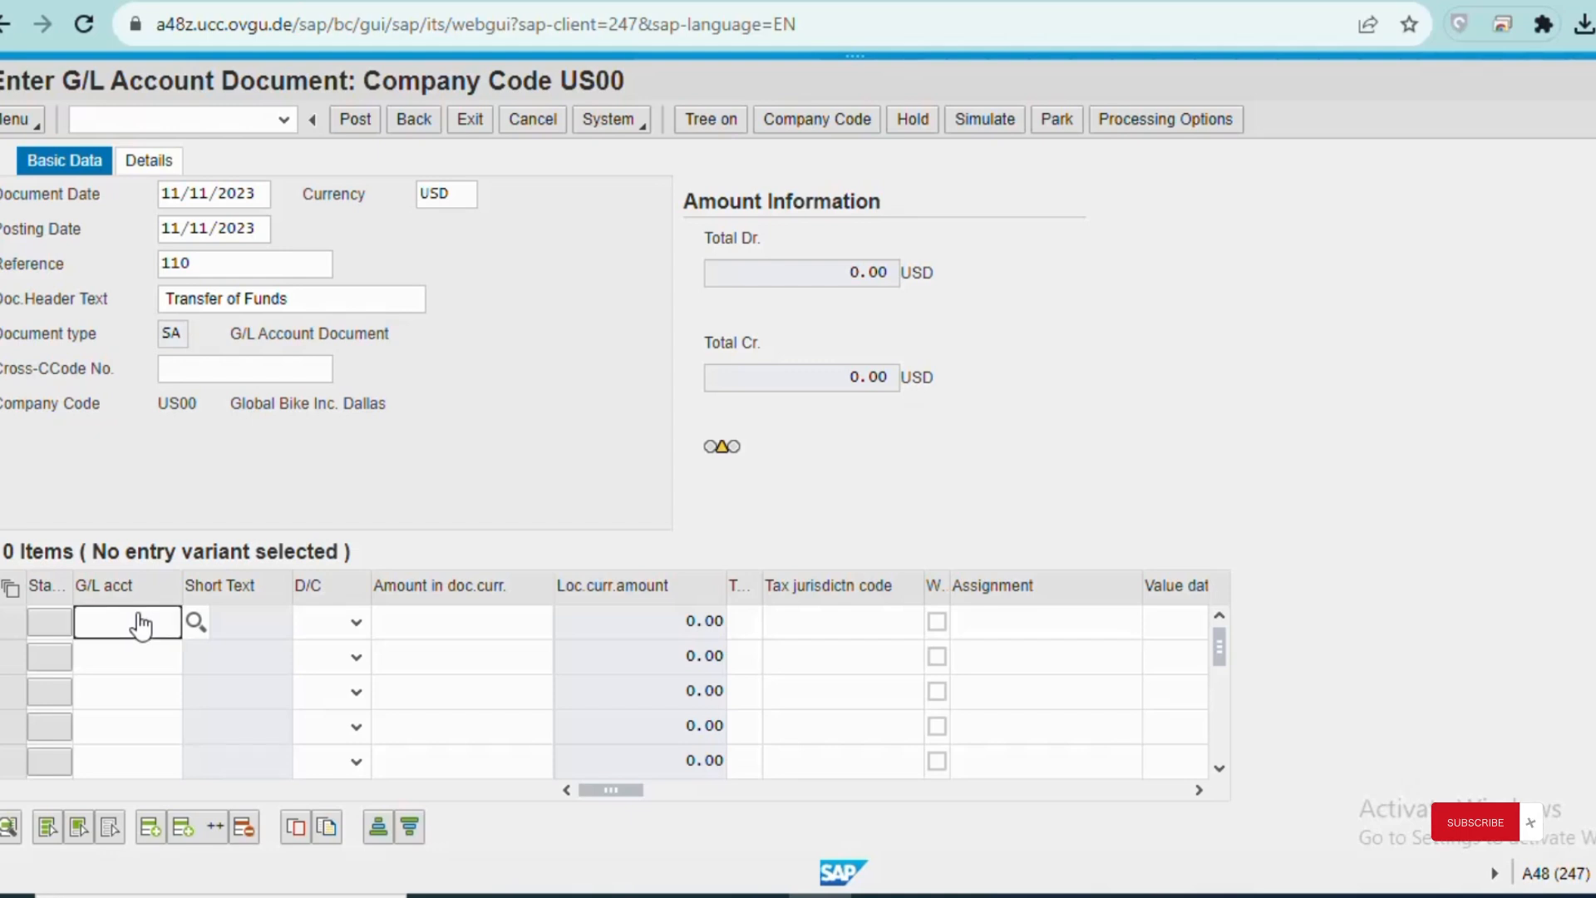
pyautogui.write('1')
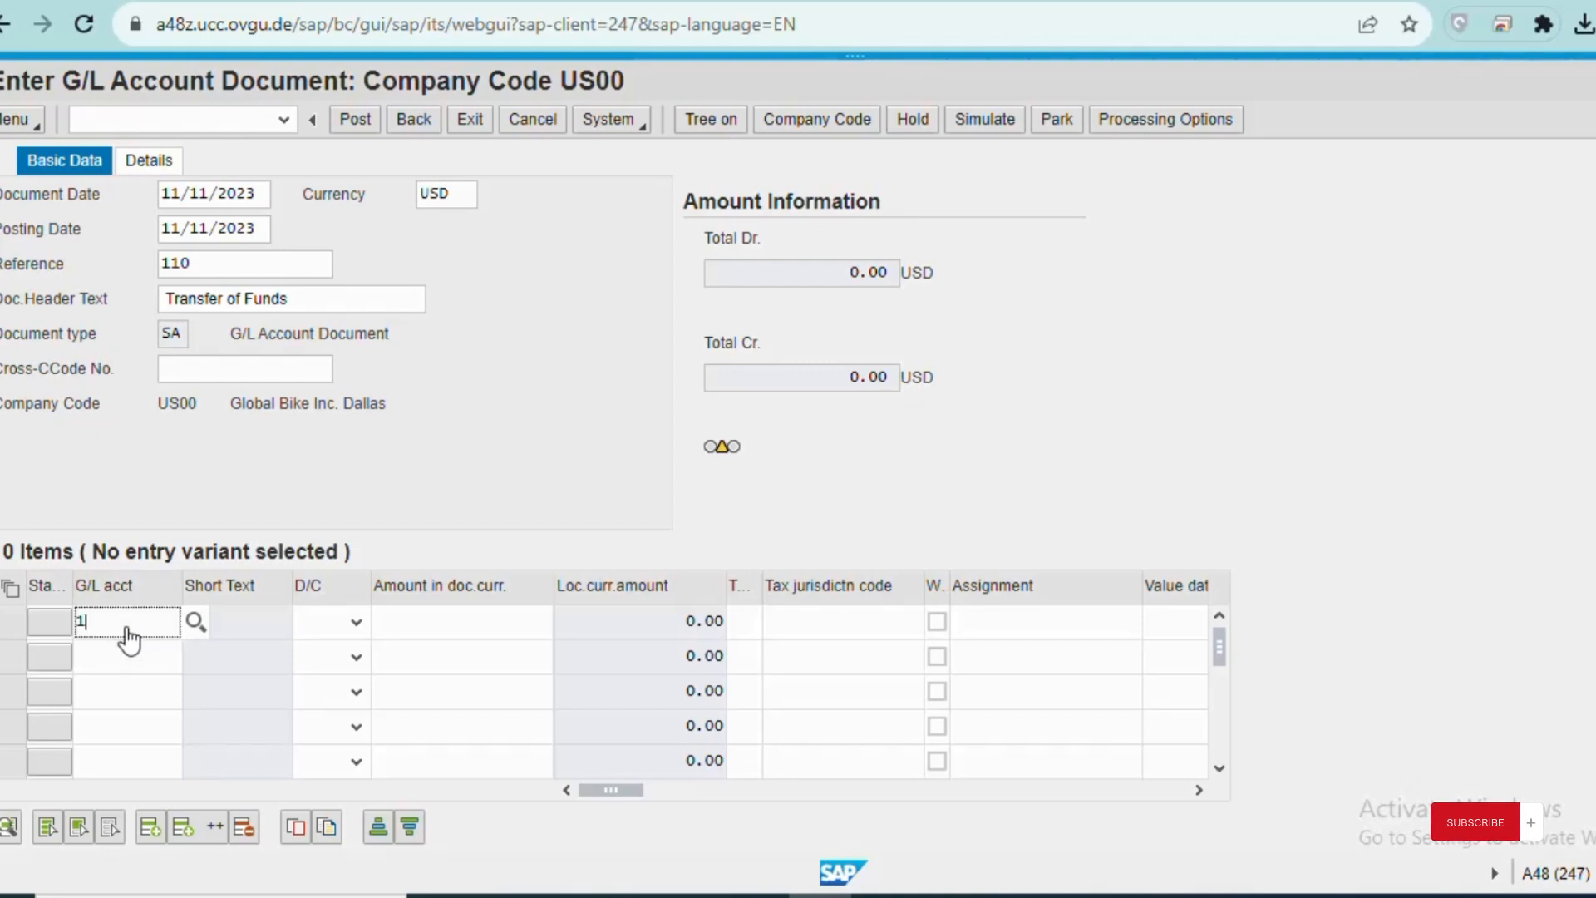
pyautogui.write('011')
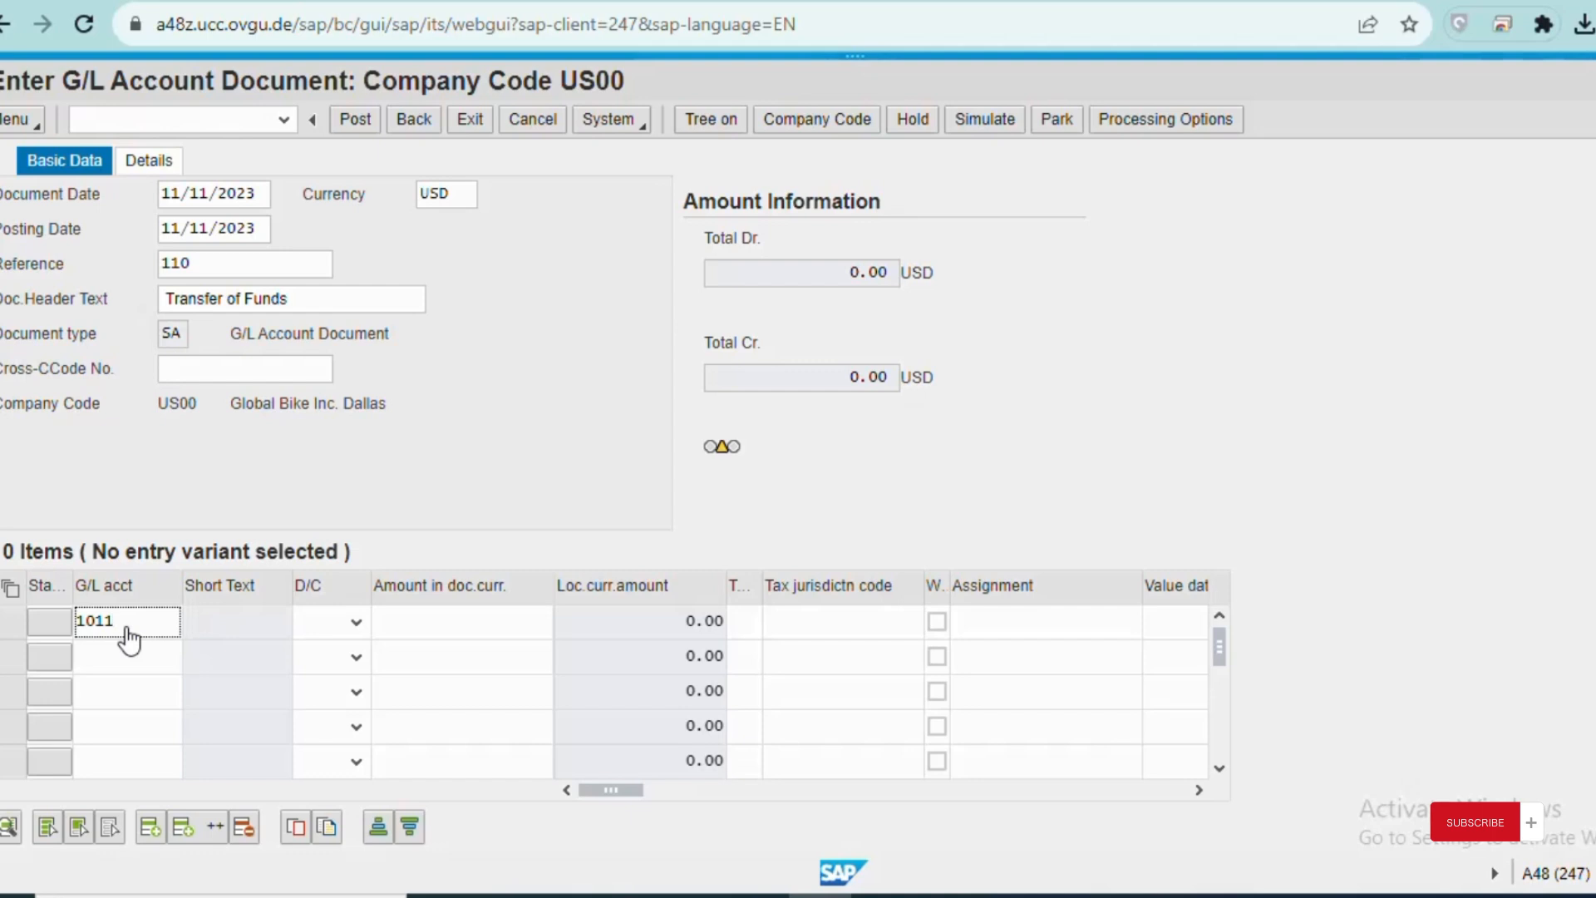
pyautogui.write('05')
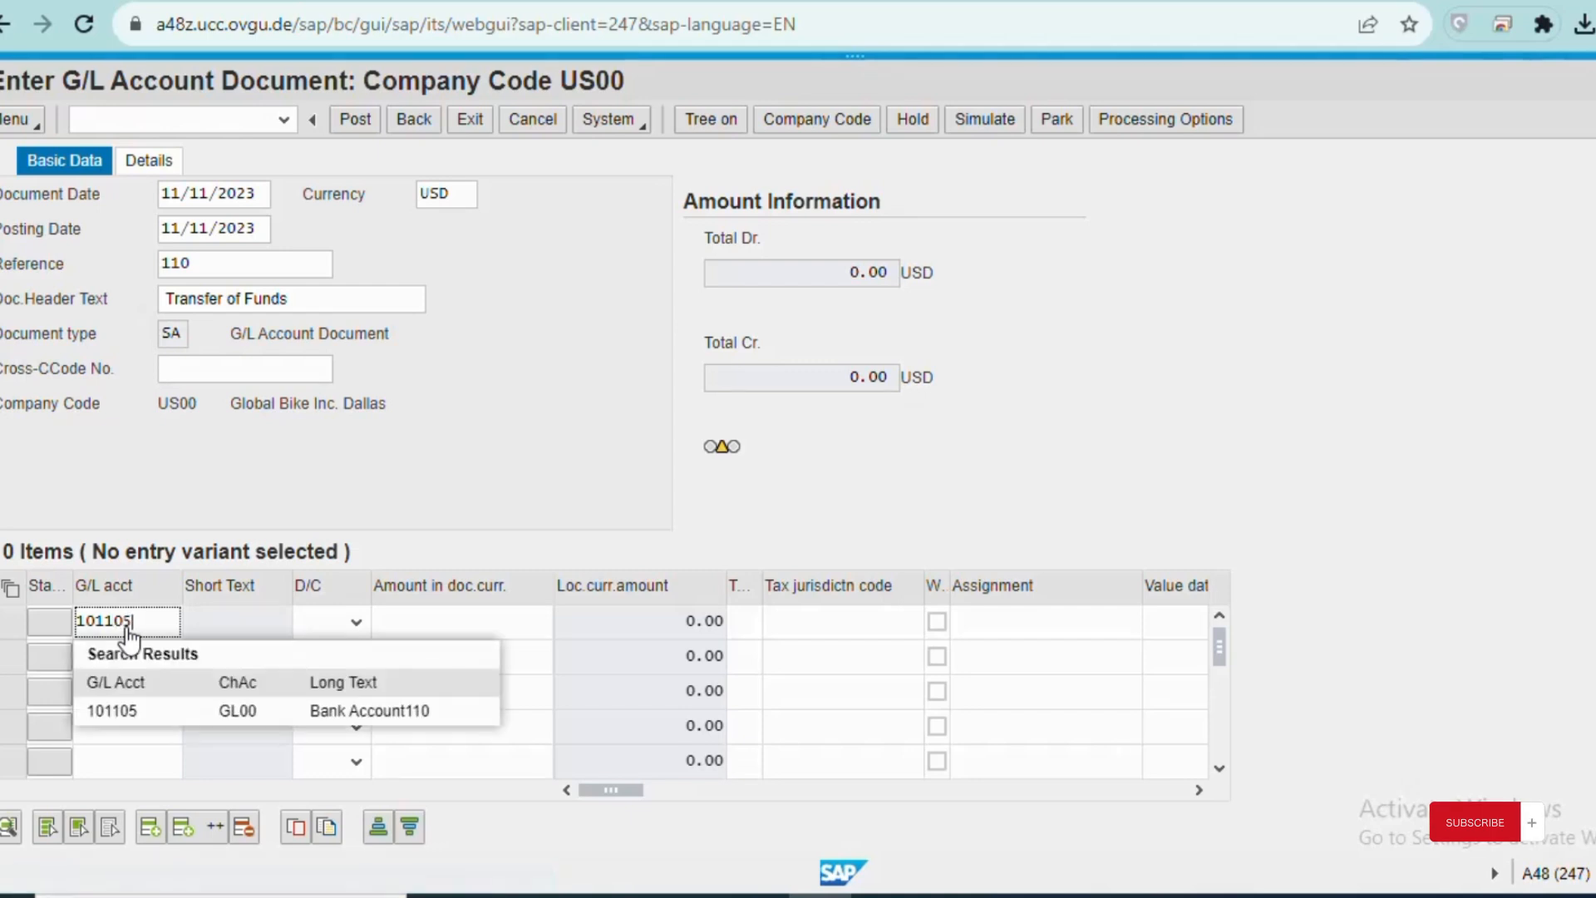
pyautogui.click(118, 711)
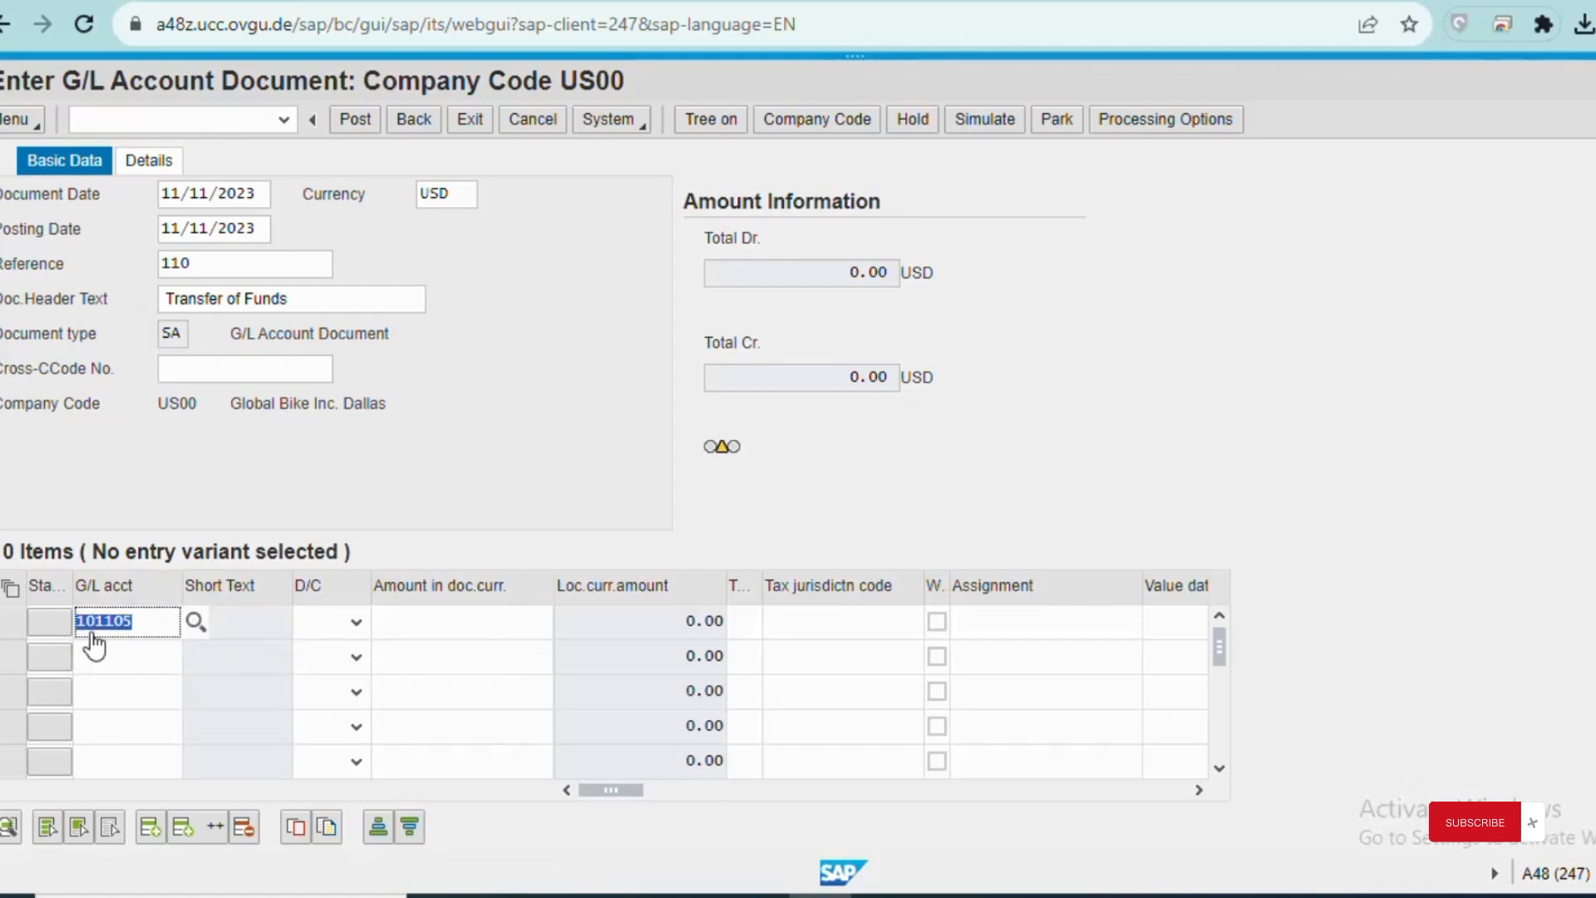
pyautogui.click(319, 622)
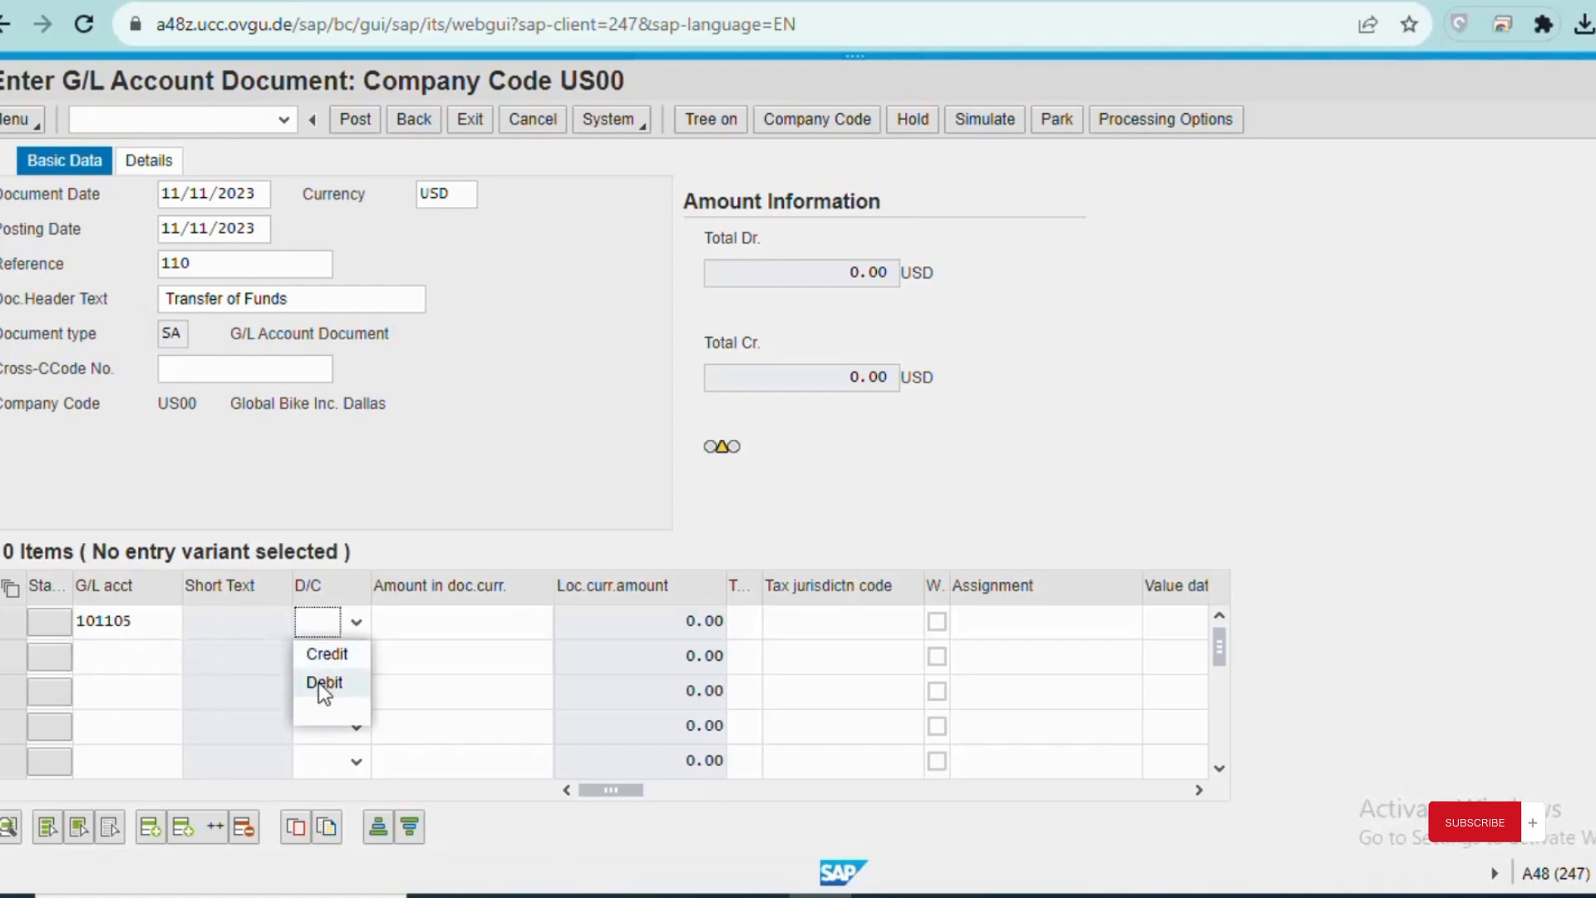
pyautogui.click(316, 684)
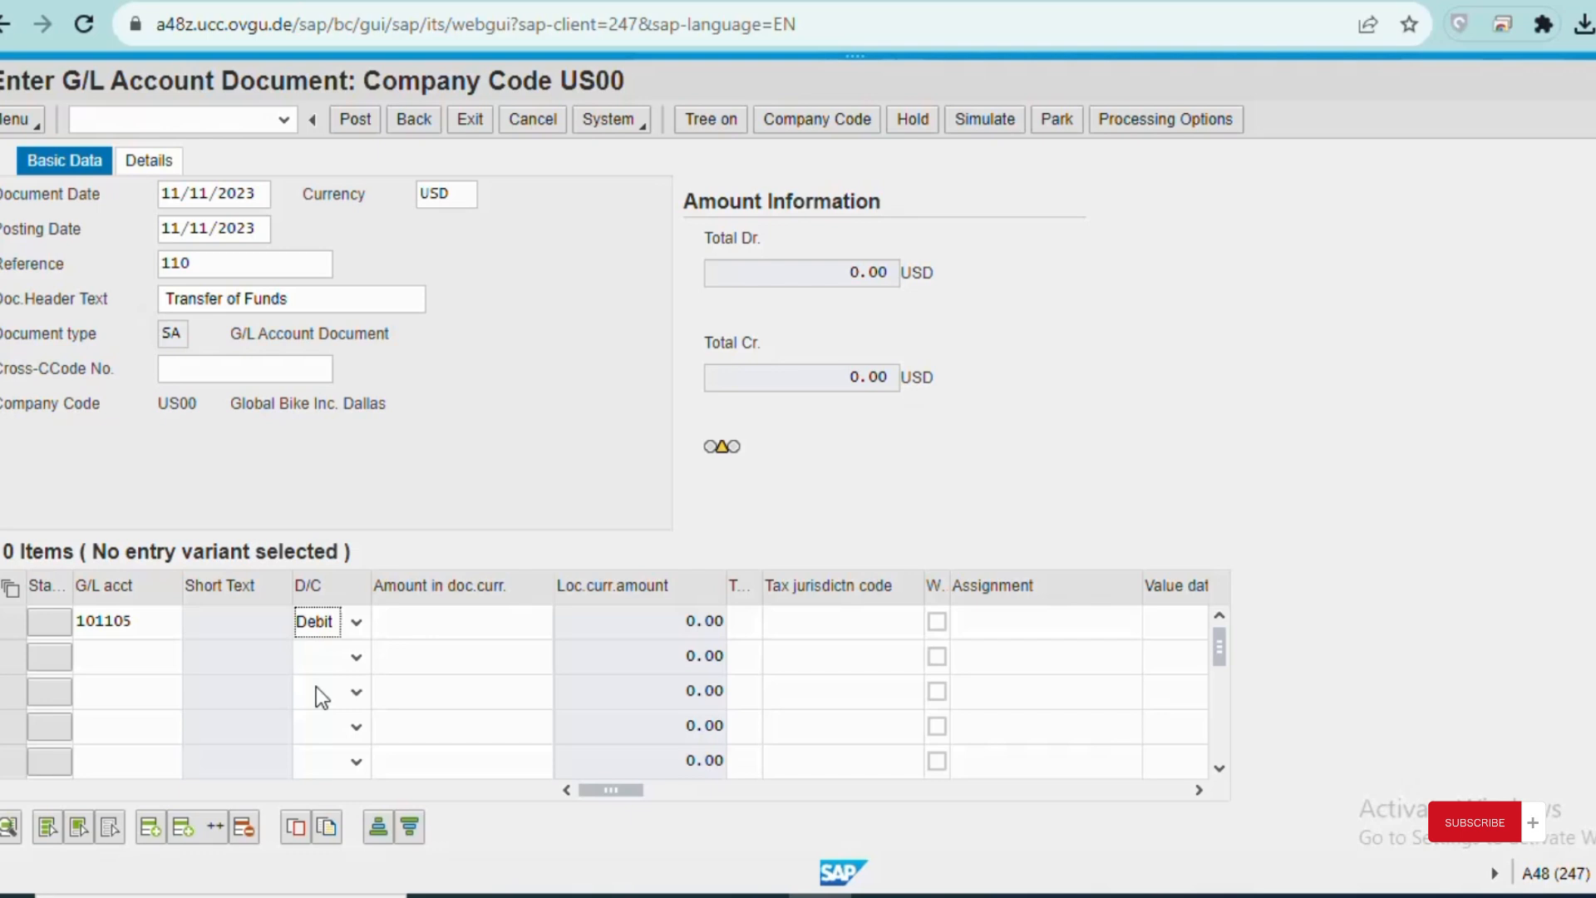
pyautogui.click(460, 625)
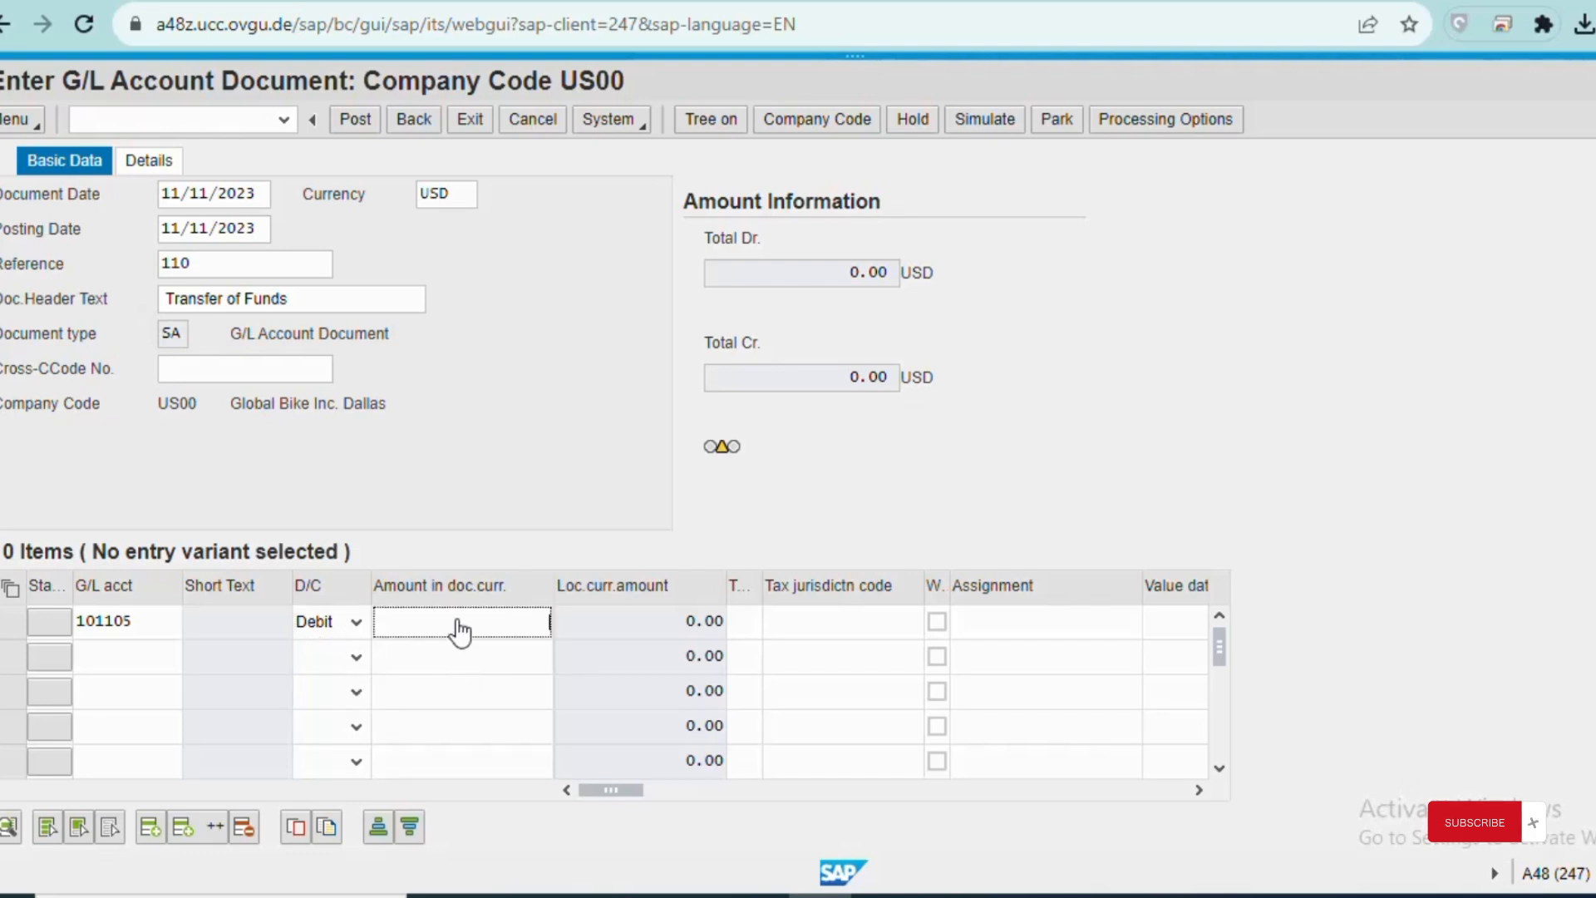
pyautogui.write('5000')
# Step: Fill the second line item with G/L account 100000 as a credit of 5000 and validate the entries
pyautogui.click(125, 665)
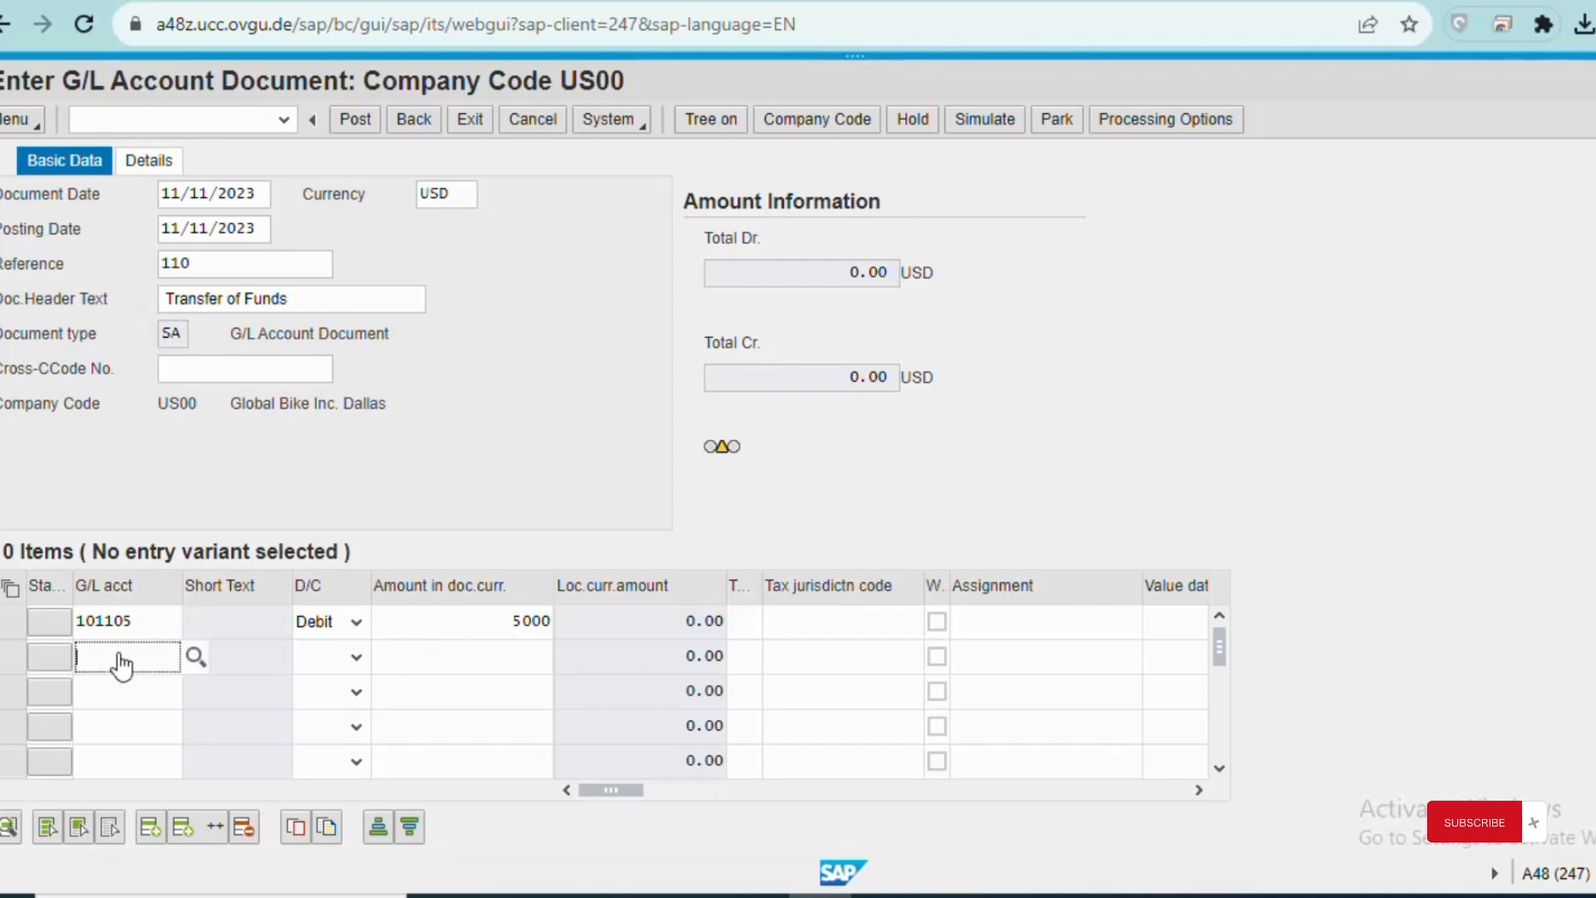
pyautogui.write('100000')
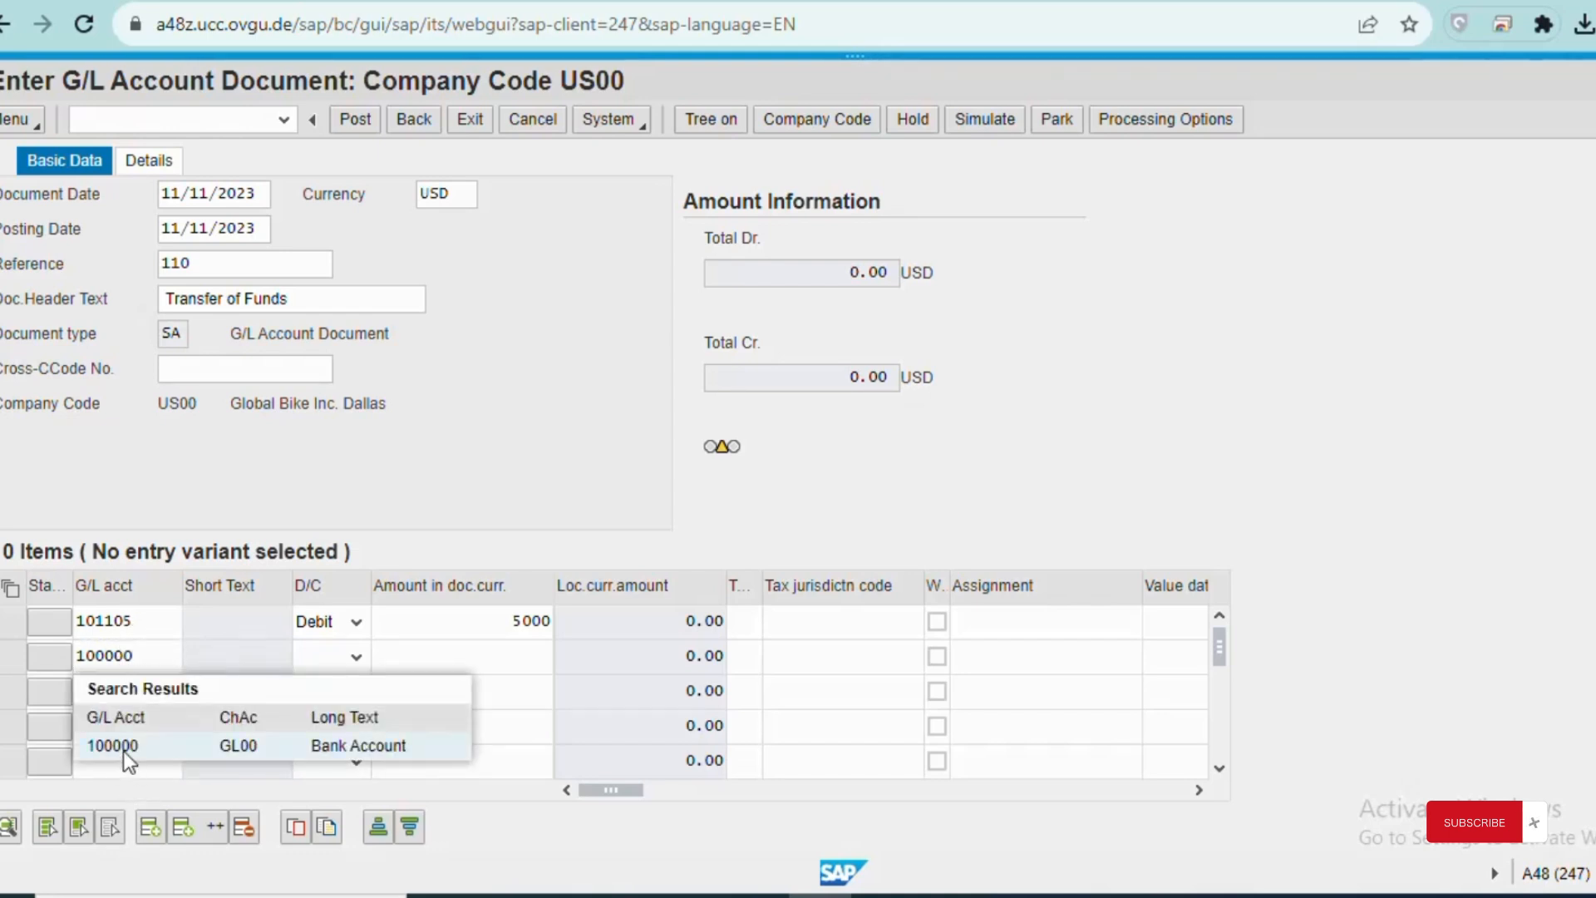
pyautogui.click(123, 751)
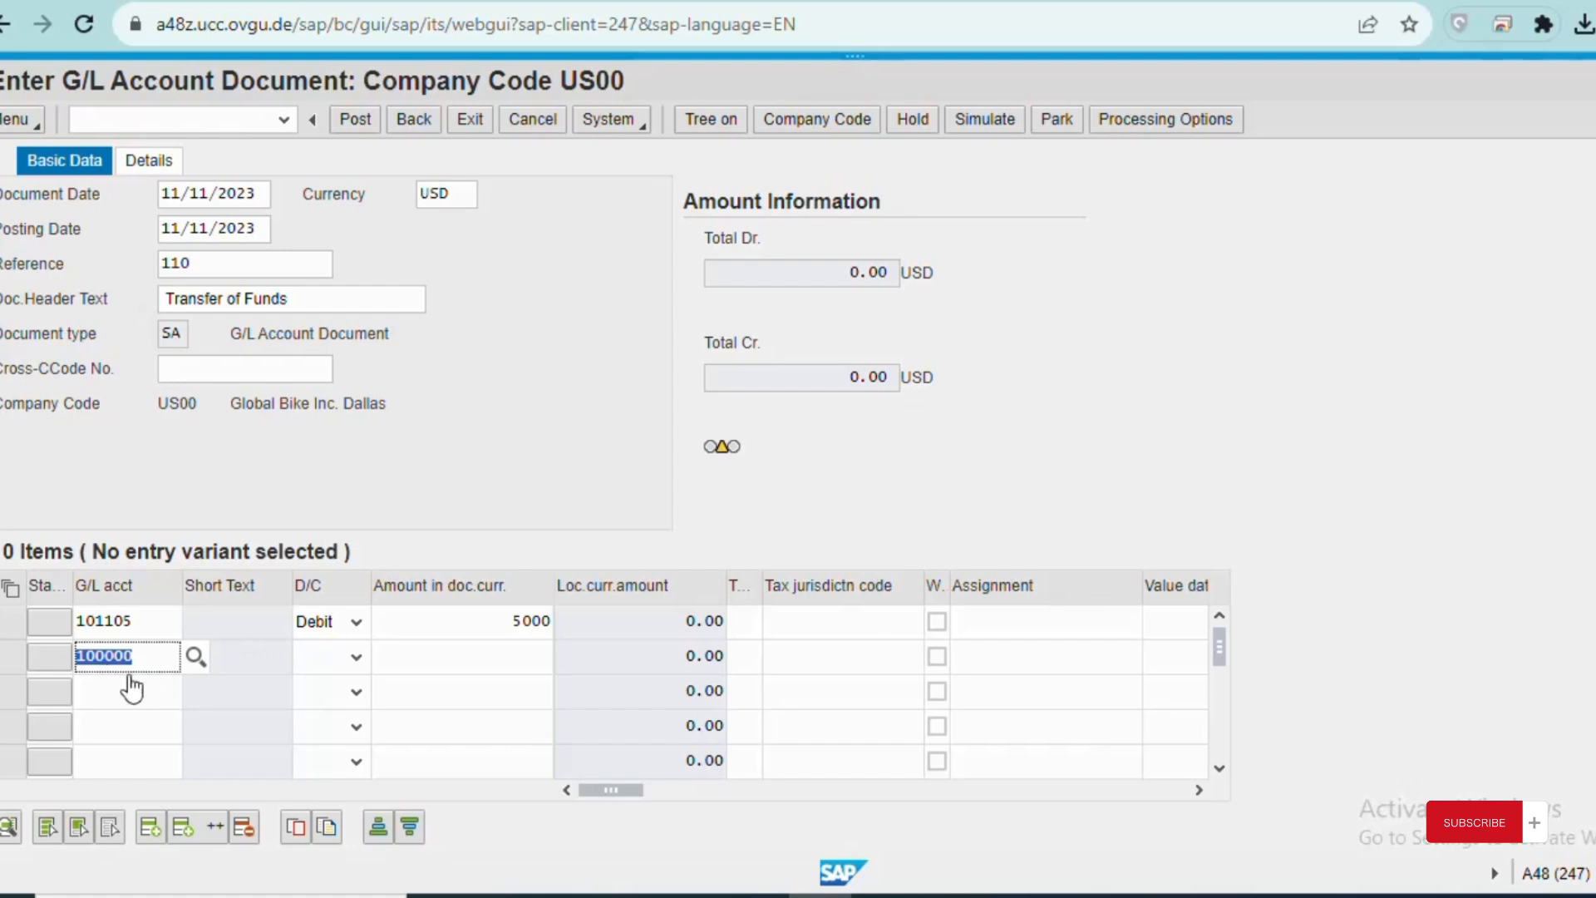
pyautogui.click(341, 669)
pyautogui.click(325, 689)
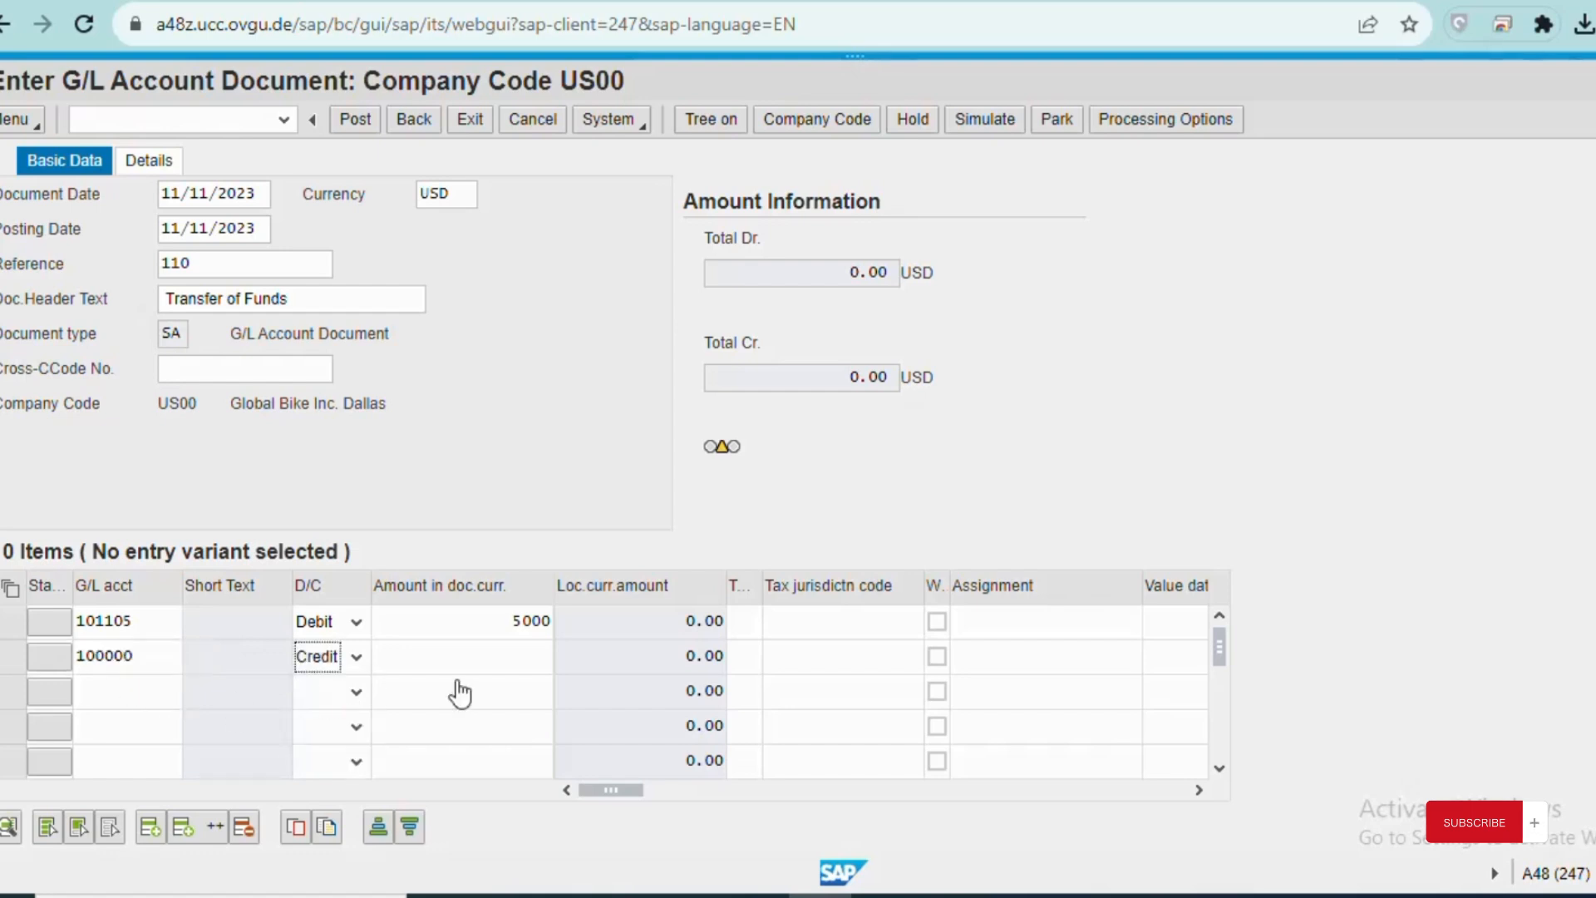
pyautogui.click(485, 668)
pyautogui.write('5000')
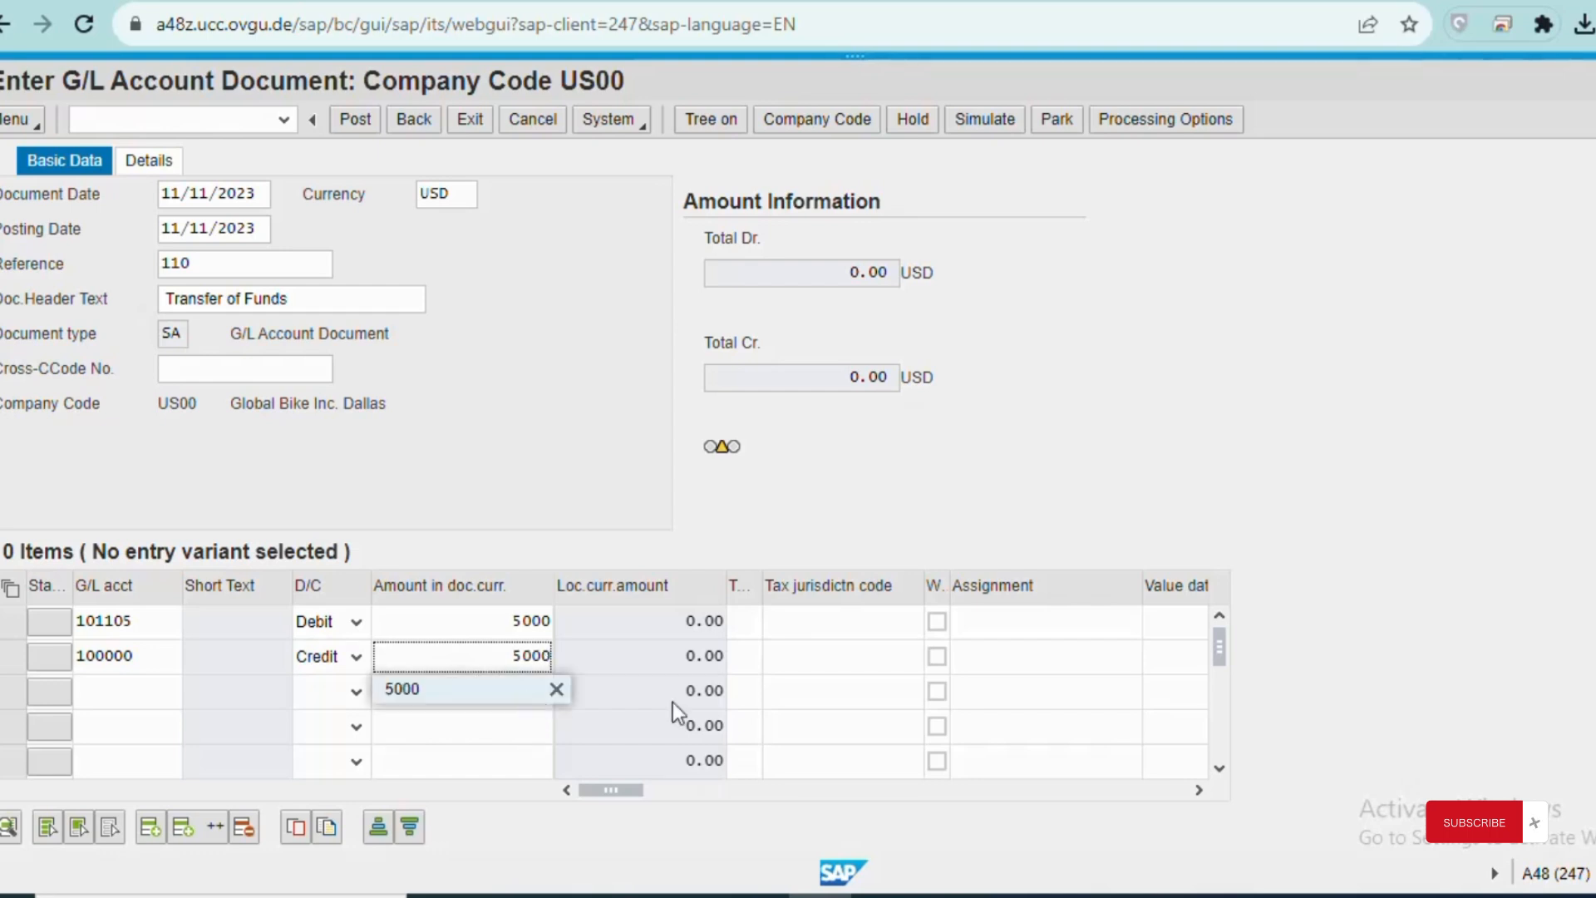
pyautogui.click(881, 503)
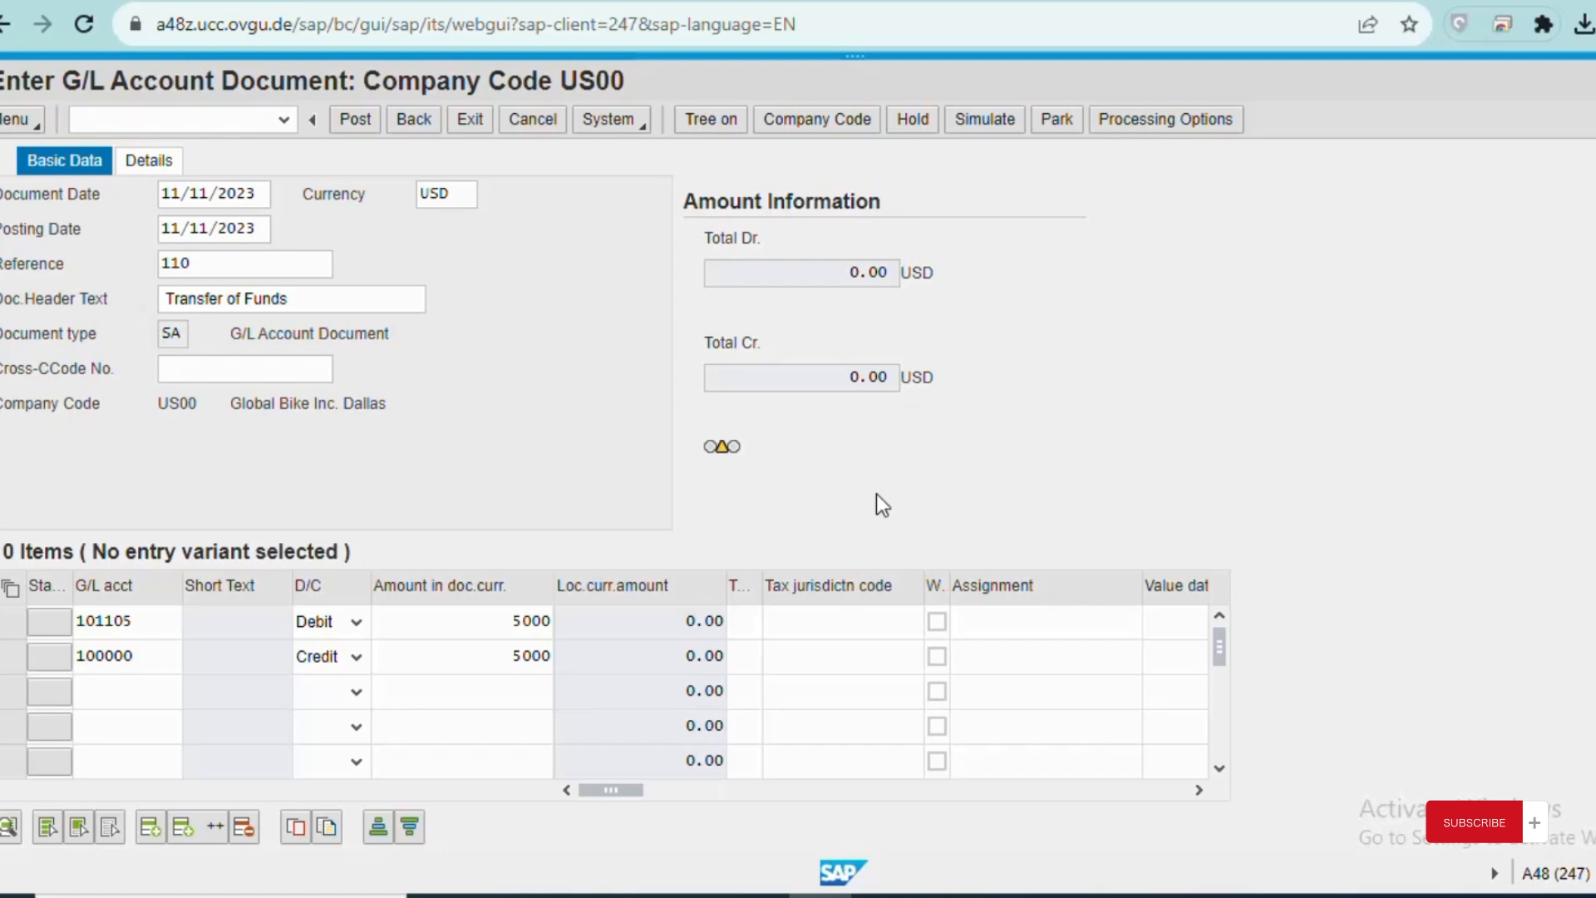
pyautogui.press('Return')
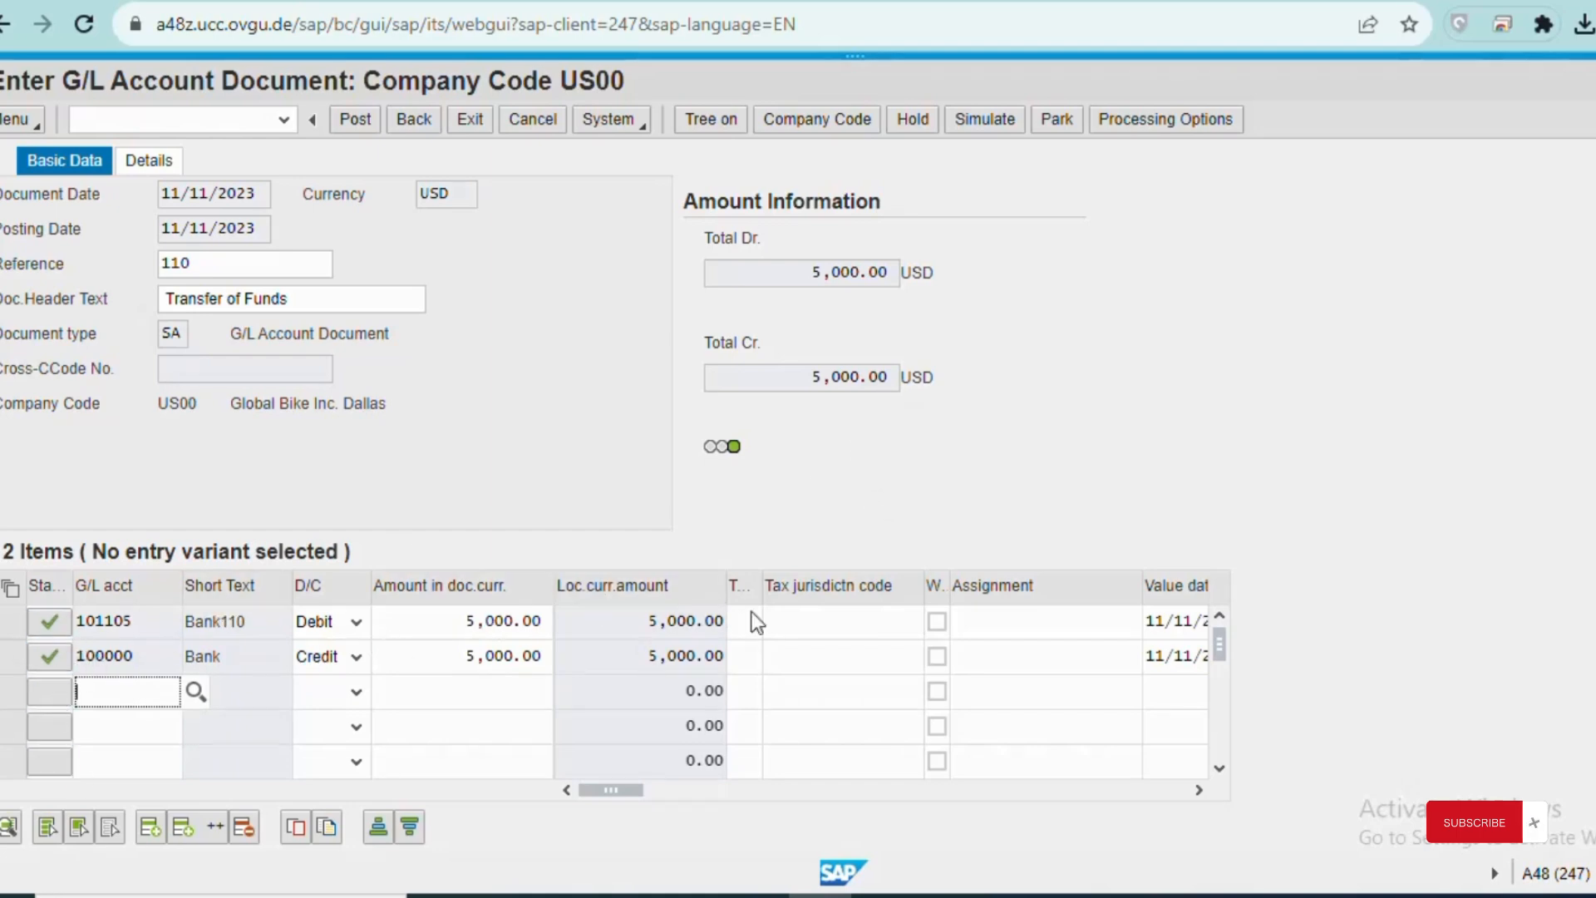
# Step: Simulate the transfer of funds document and post it
pyautogui.click(987, 123)
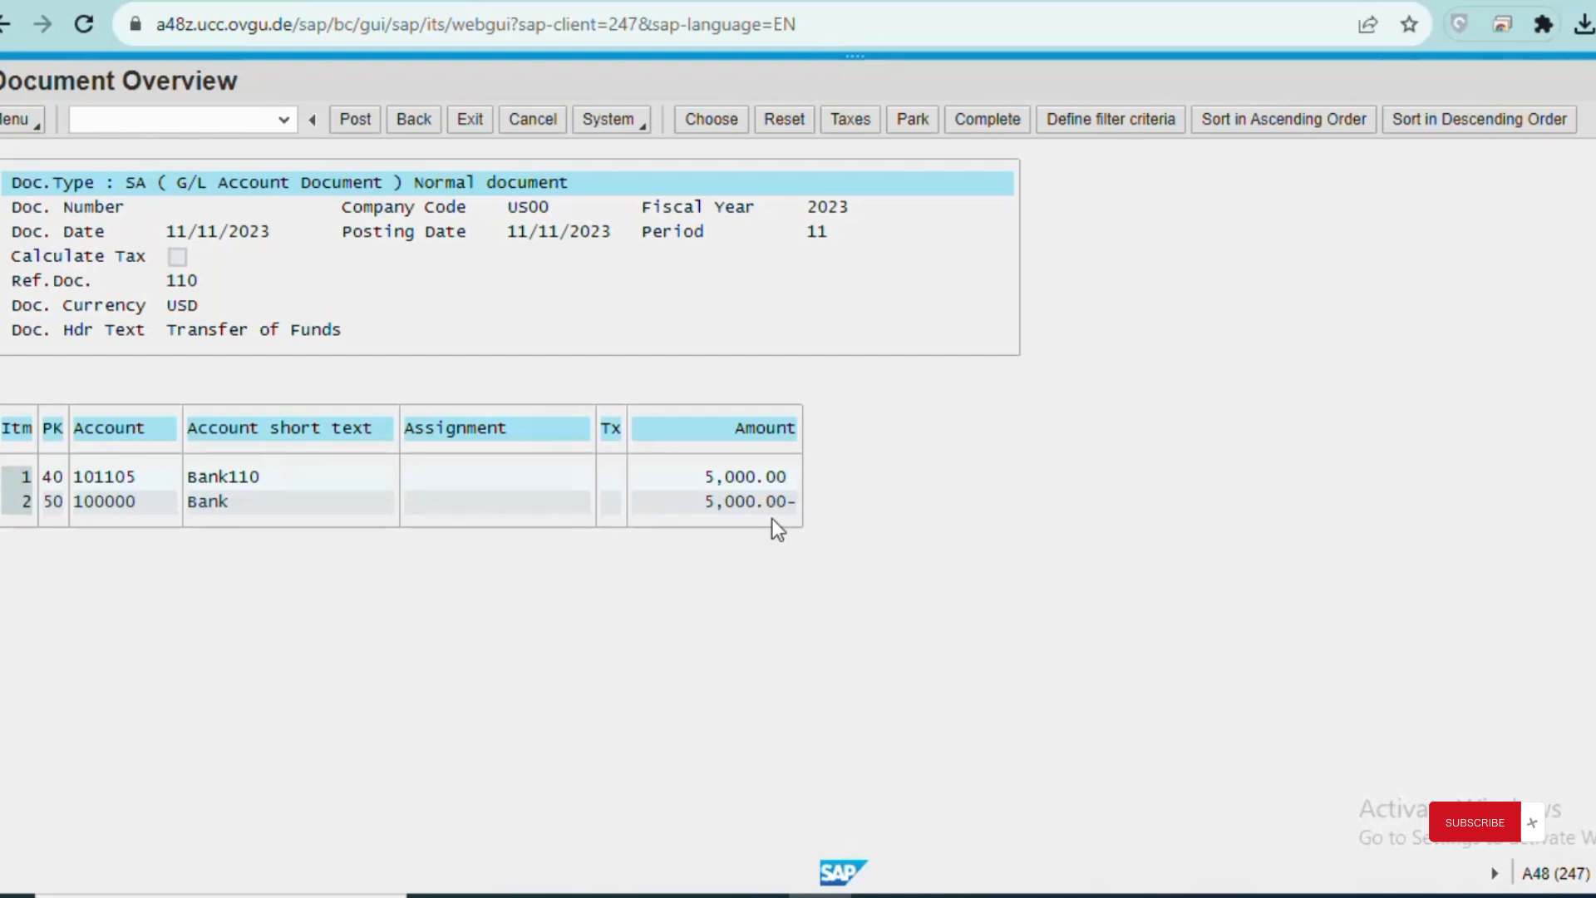
pyautogui.click(355, 121)
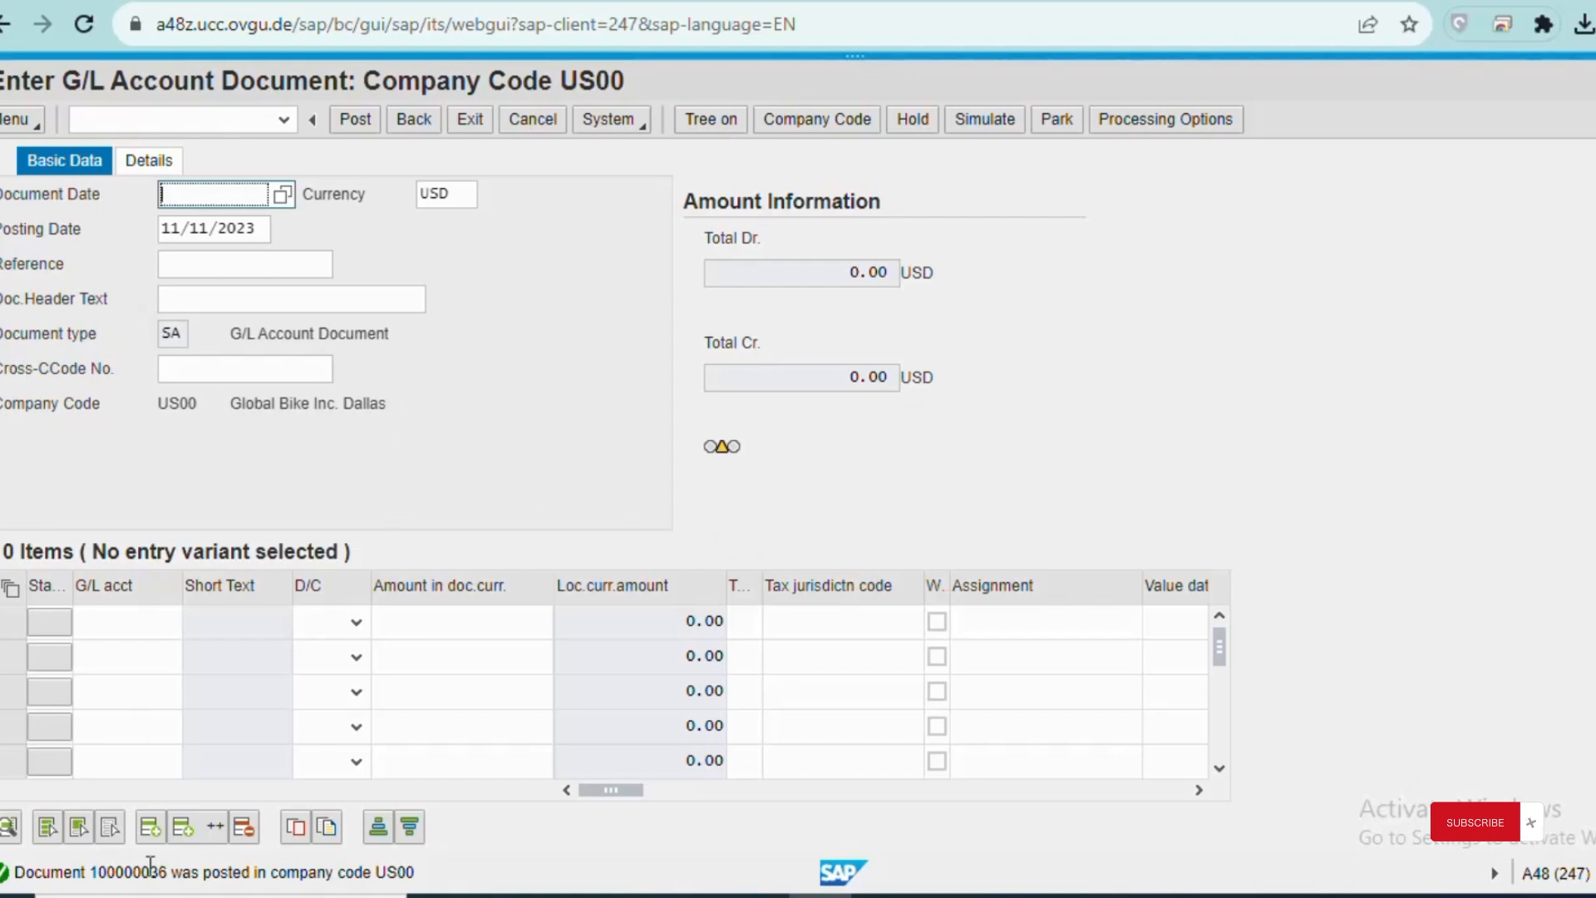
# Step: Exit the G/L account document entry and discard the blank document
pyautogui.click(468, 116)
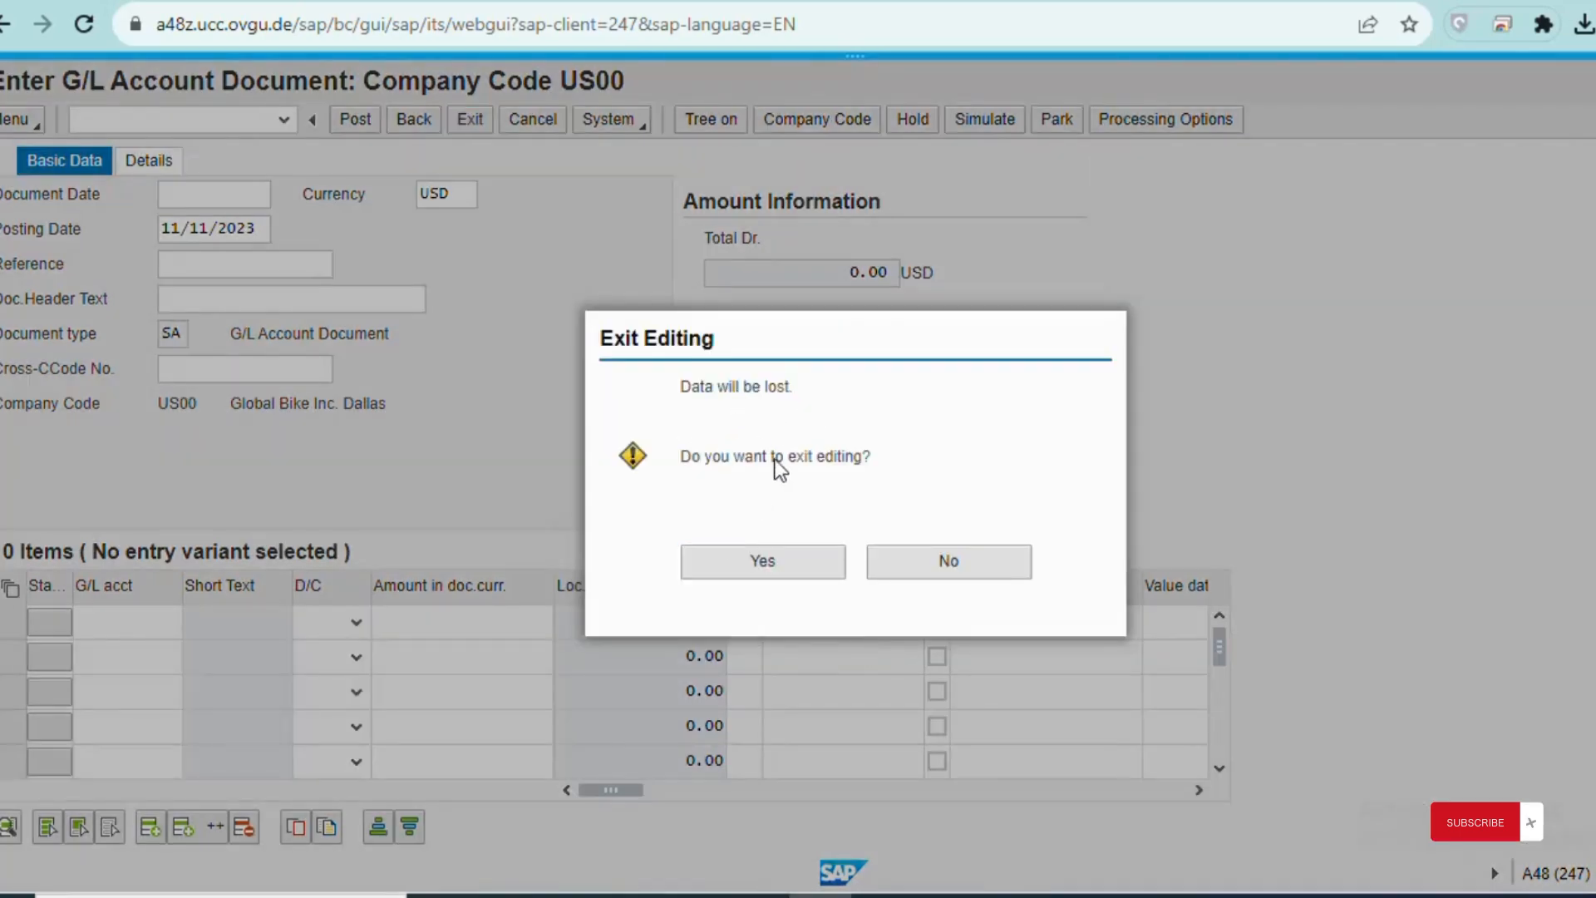
pyautogui.click(759, 567)
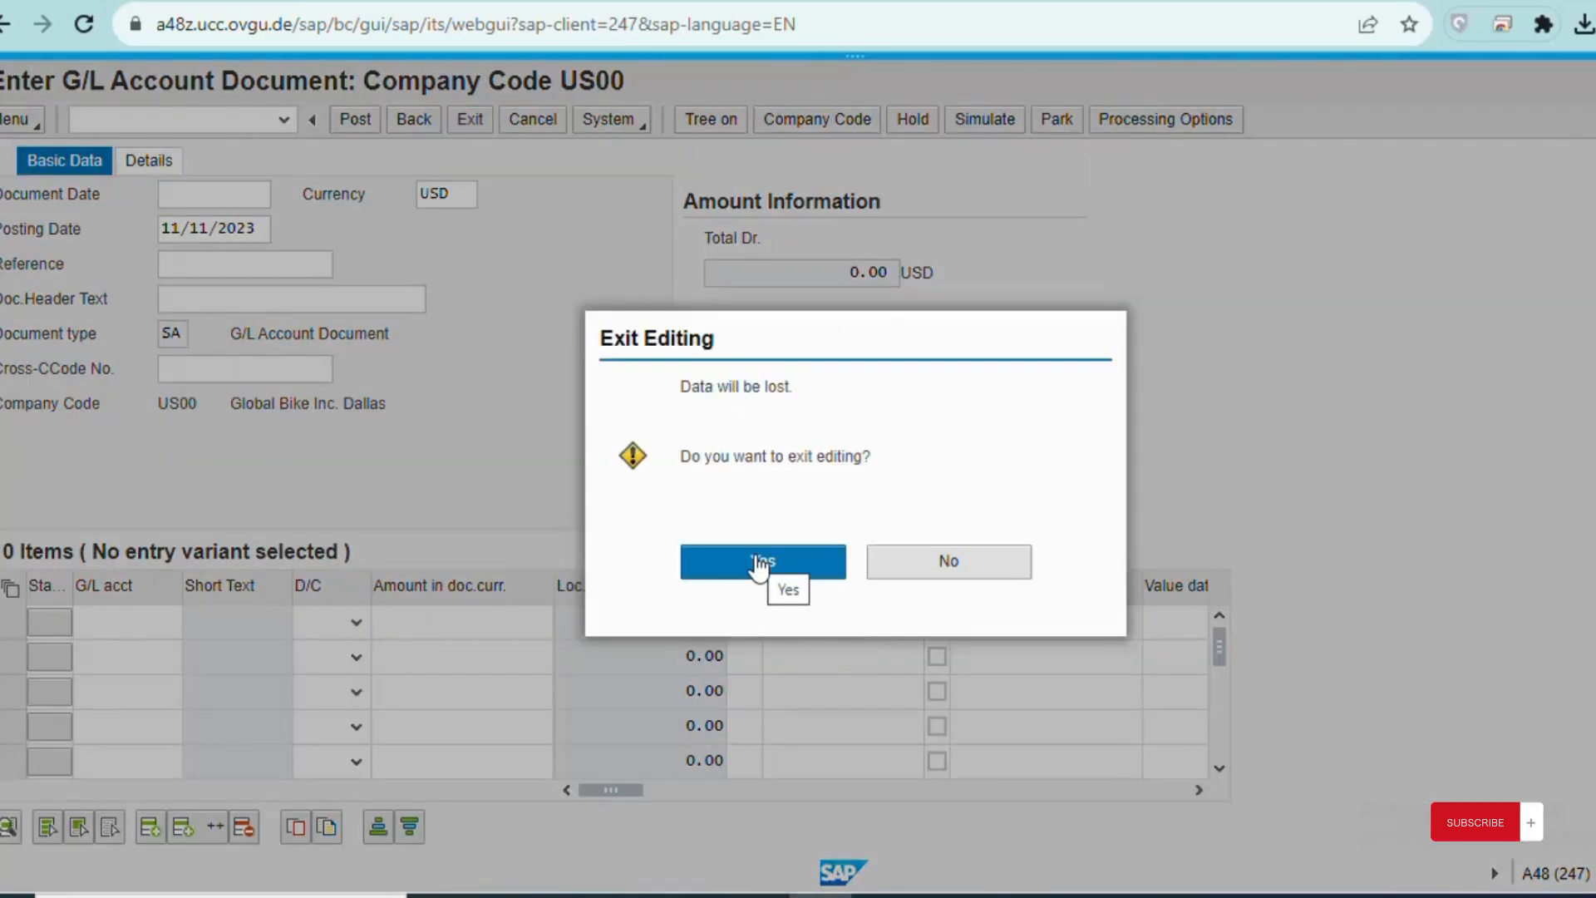
pyautogui.click(759, 567)
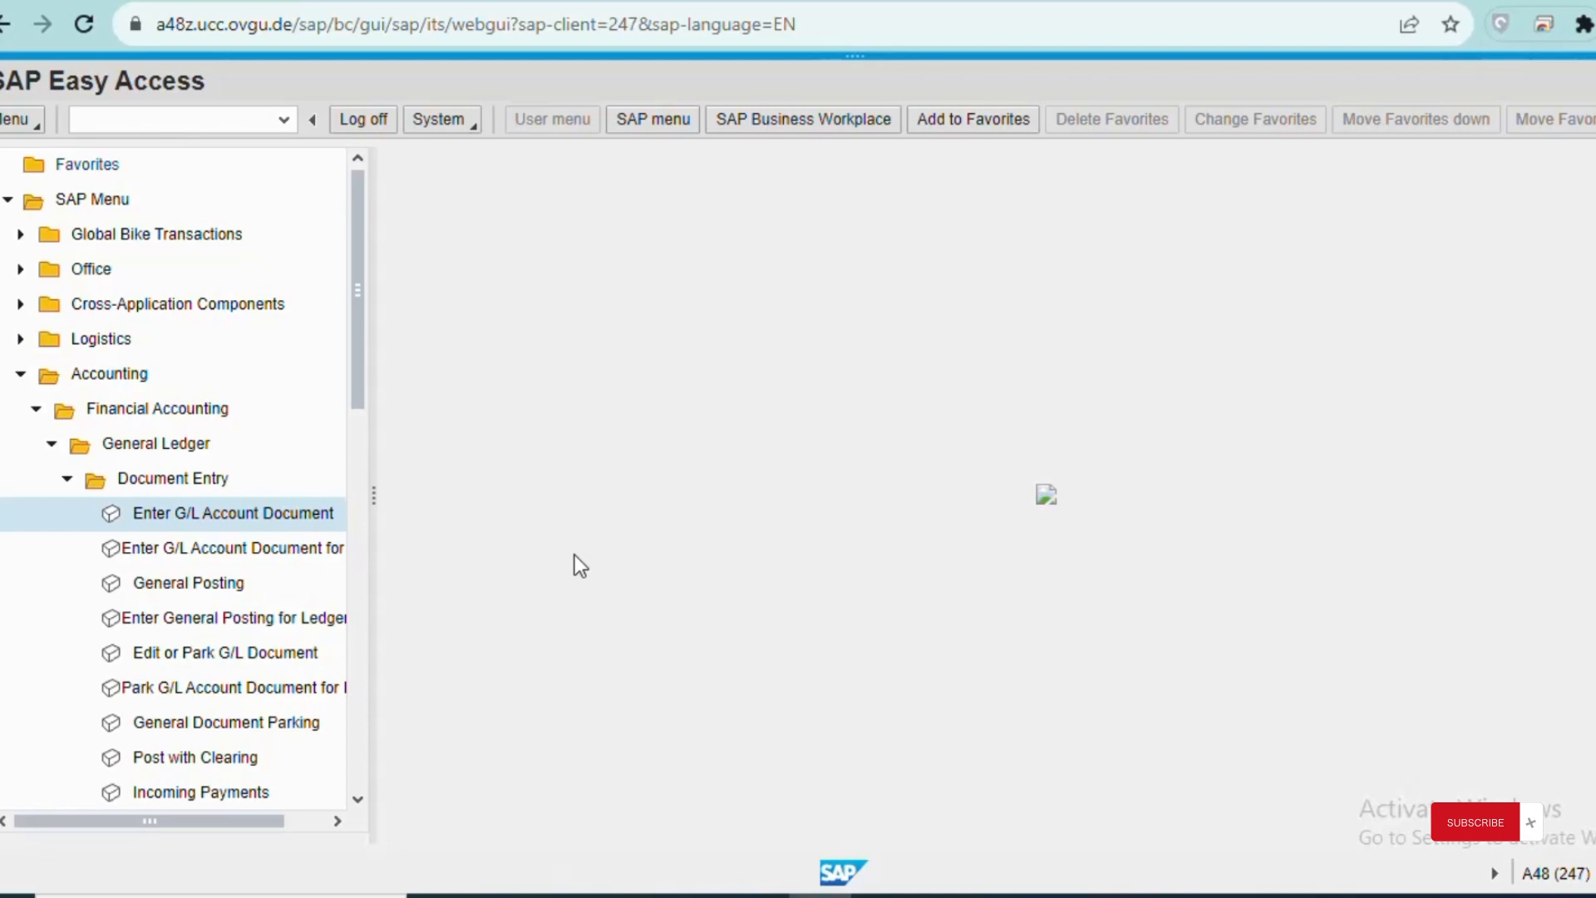
# Step: Open the General Ledger document display transaction and display the posted document for company code US00, fiscal year 2023
pyautogui.click(67, 481)
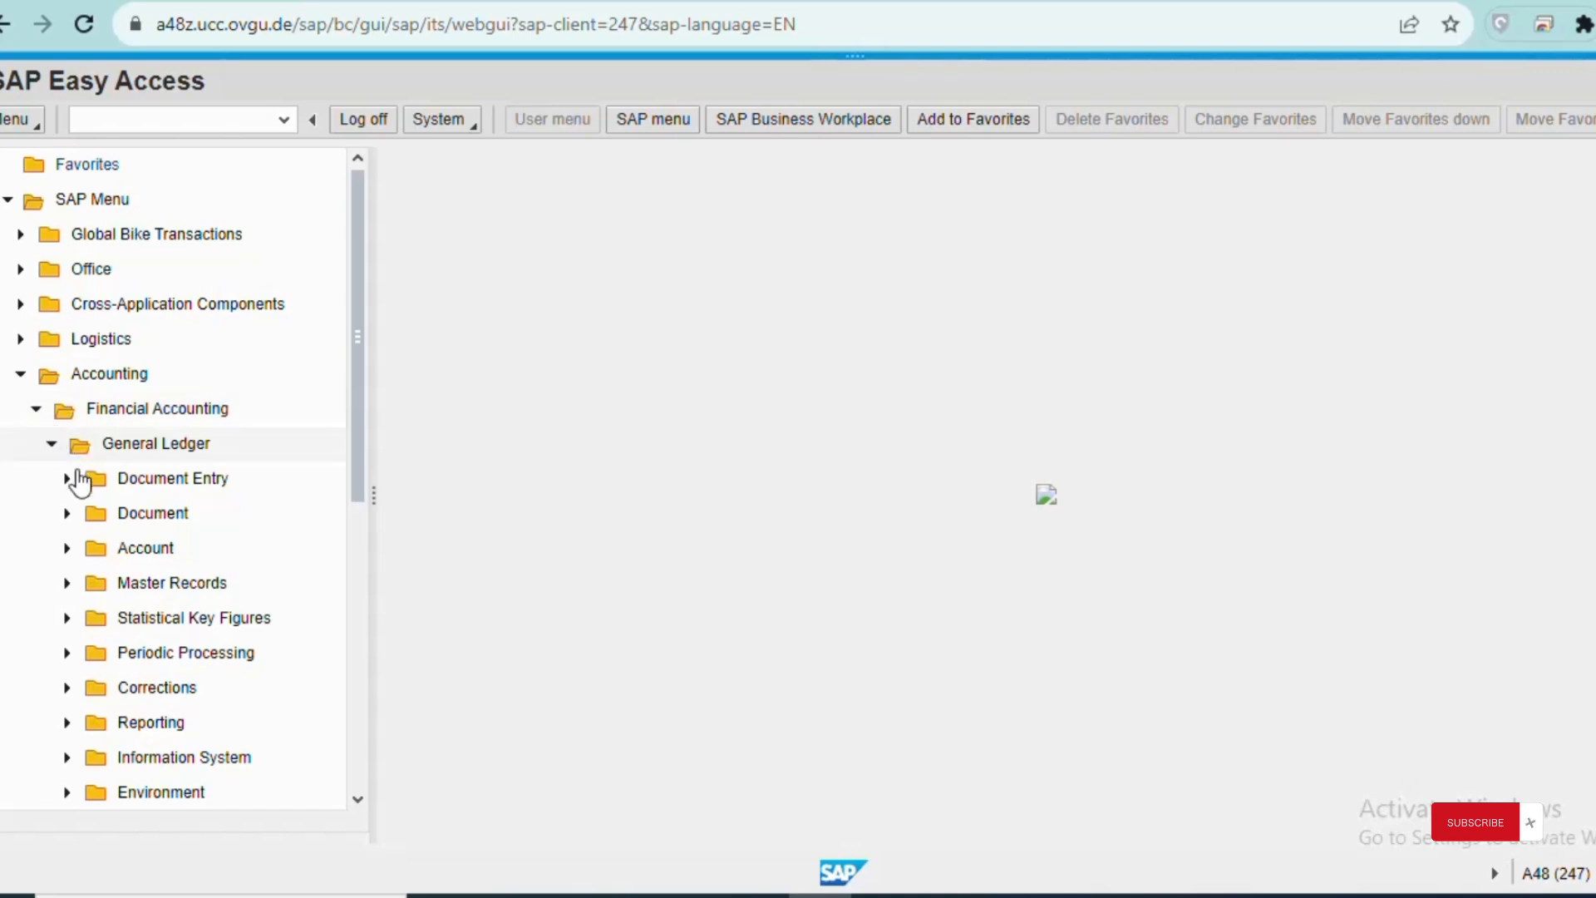
pyautogui.click(67, 517)
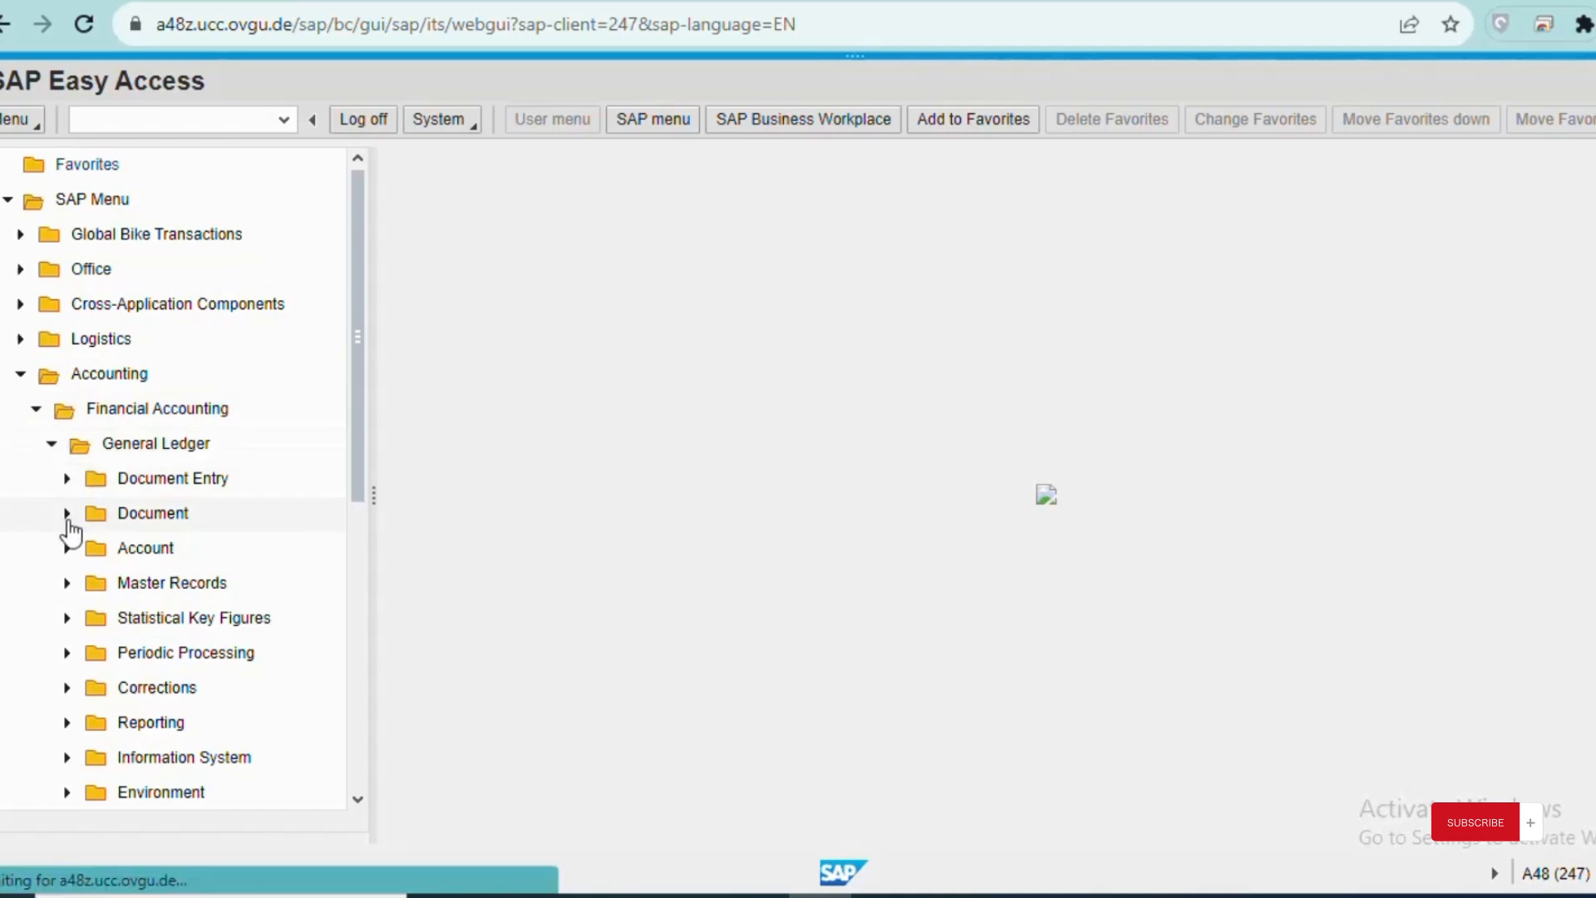
pyautogui.click(151, 620)
pyautogui.doubleClick(151, 624)
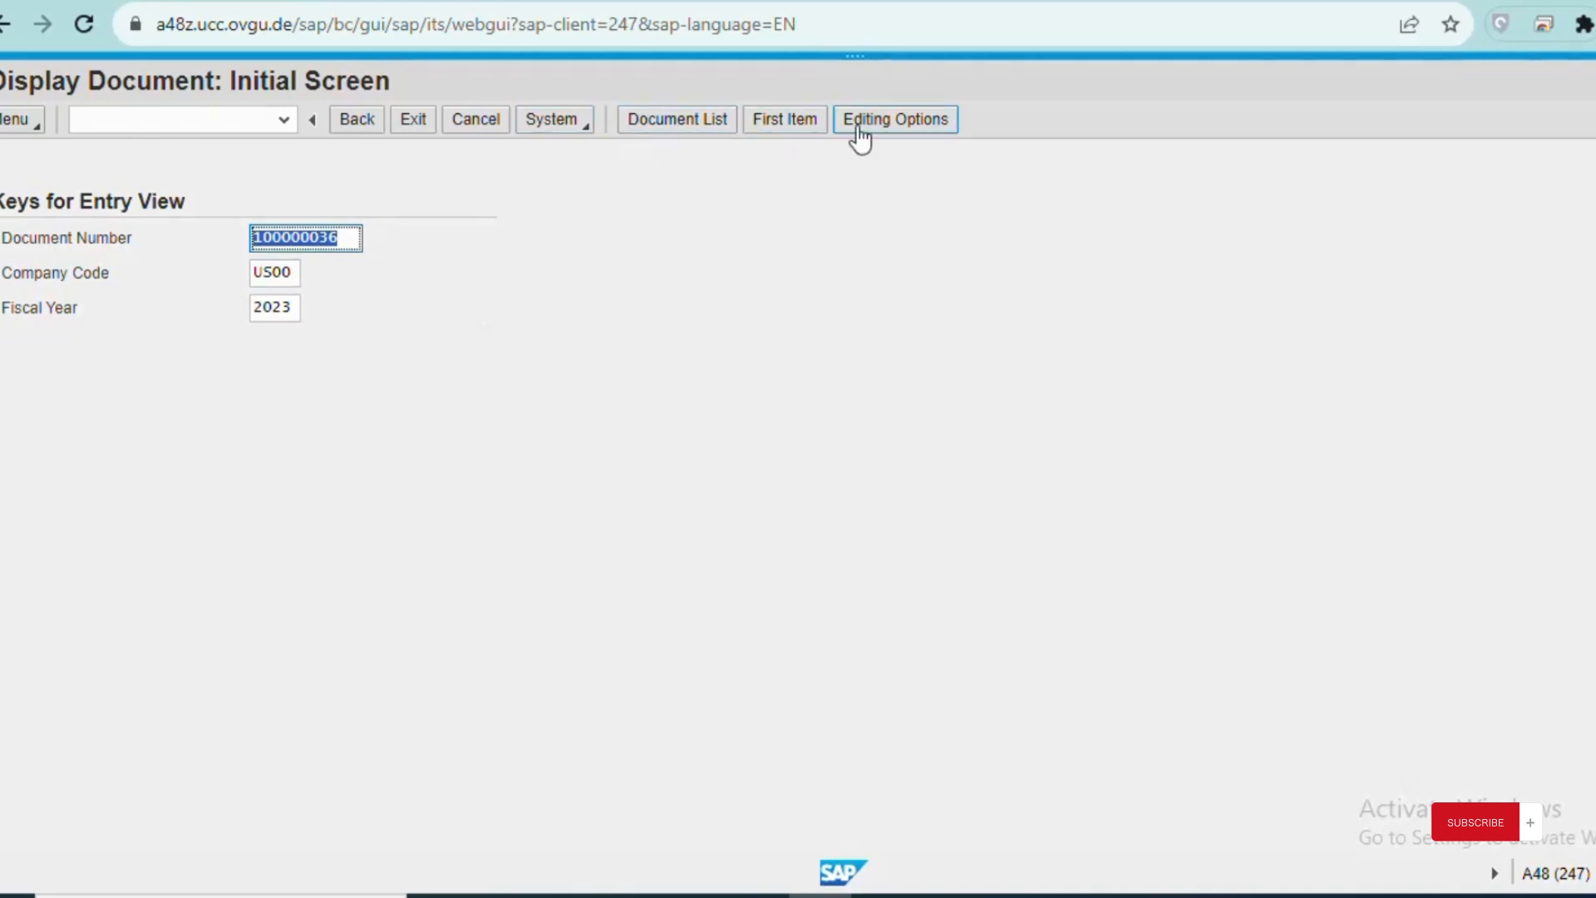
pyautogui.click(603, 430)
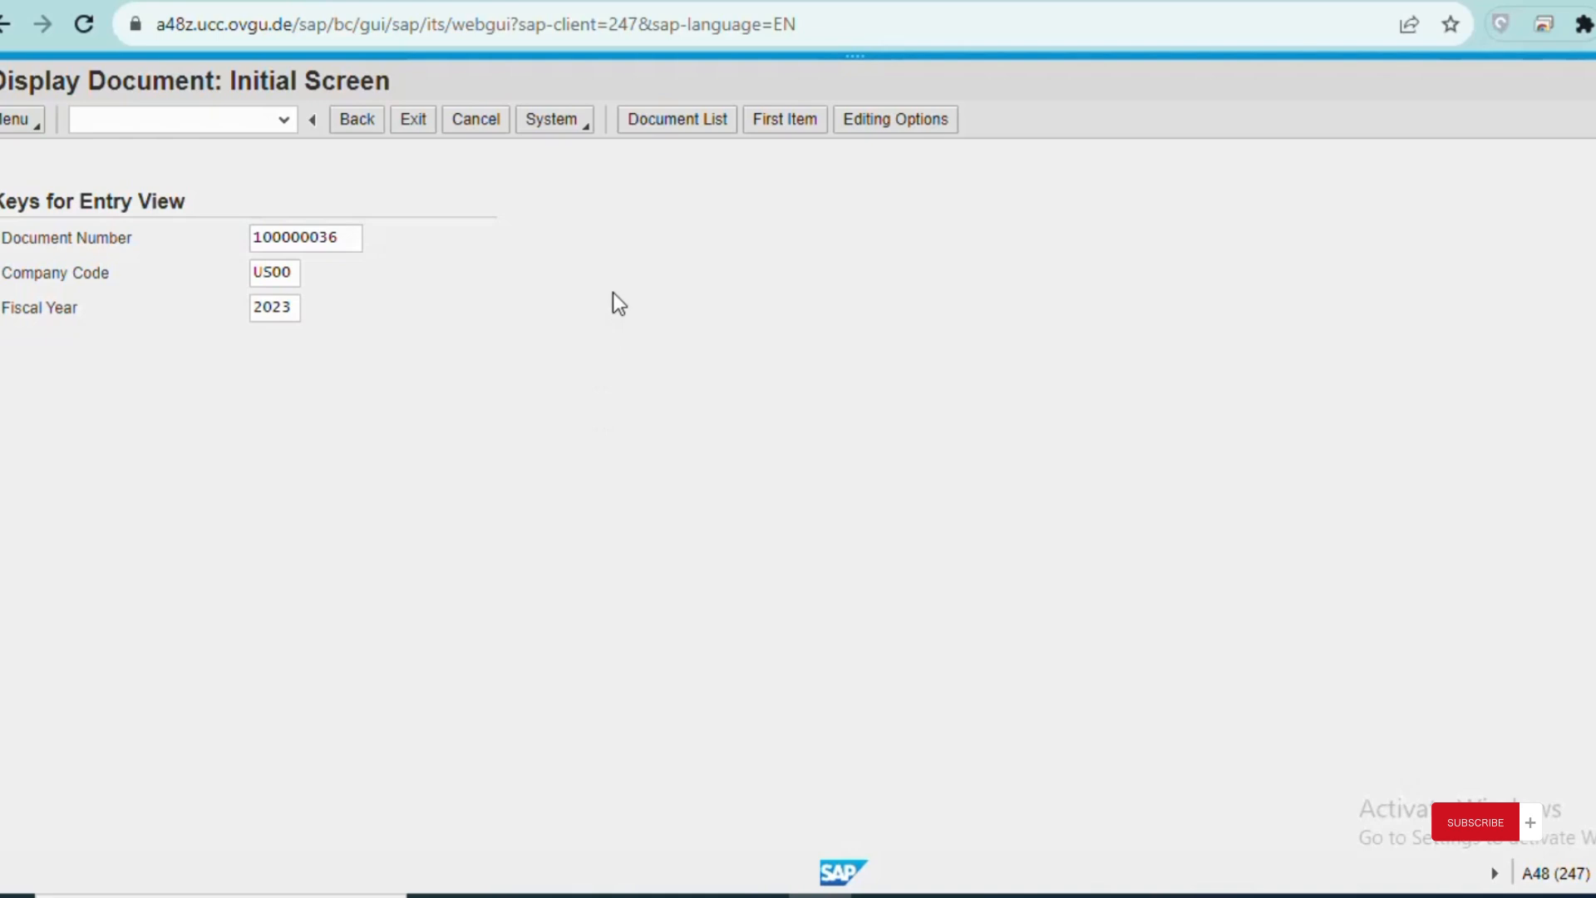
pyautogui.press('Return')
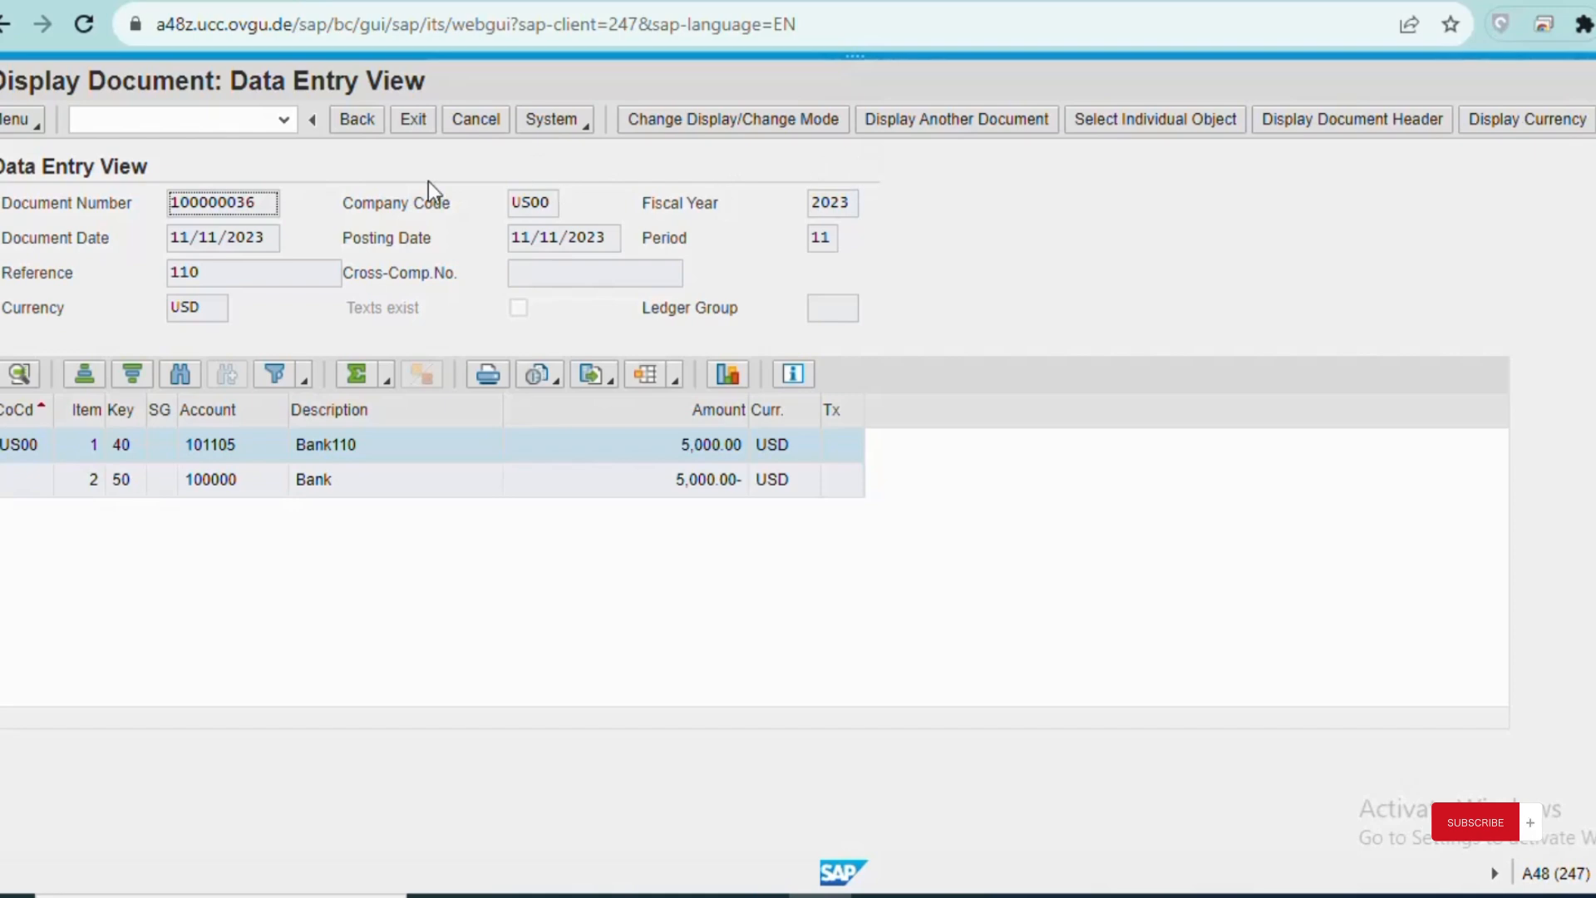
# Step: Go back to the document selection and redisplay the same document's data entry view
pyautogui.click(357, 121)
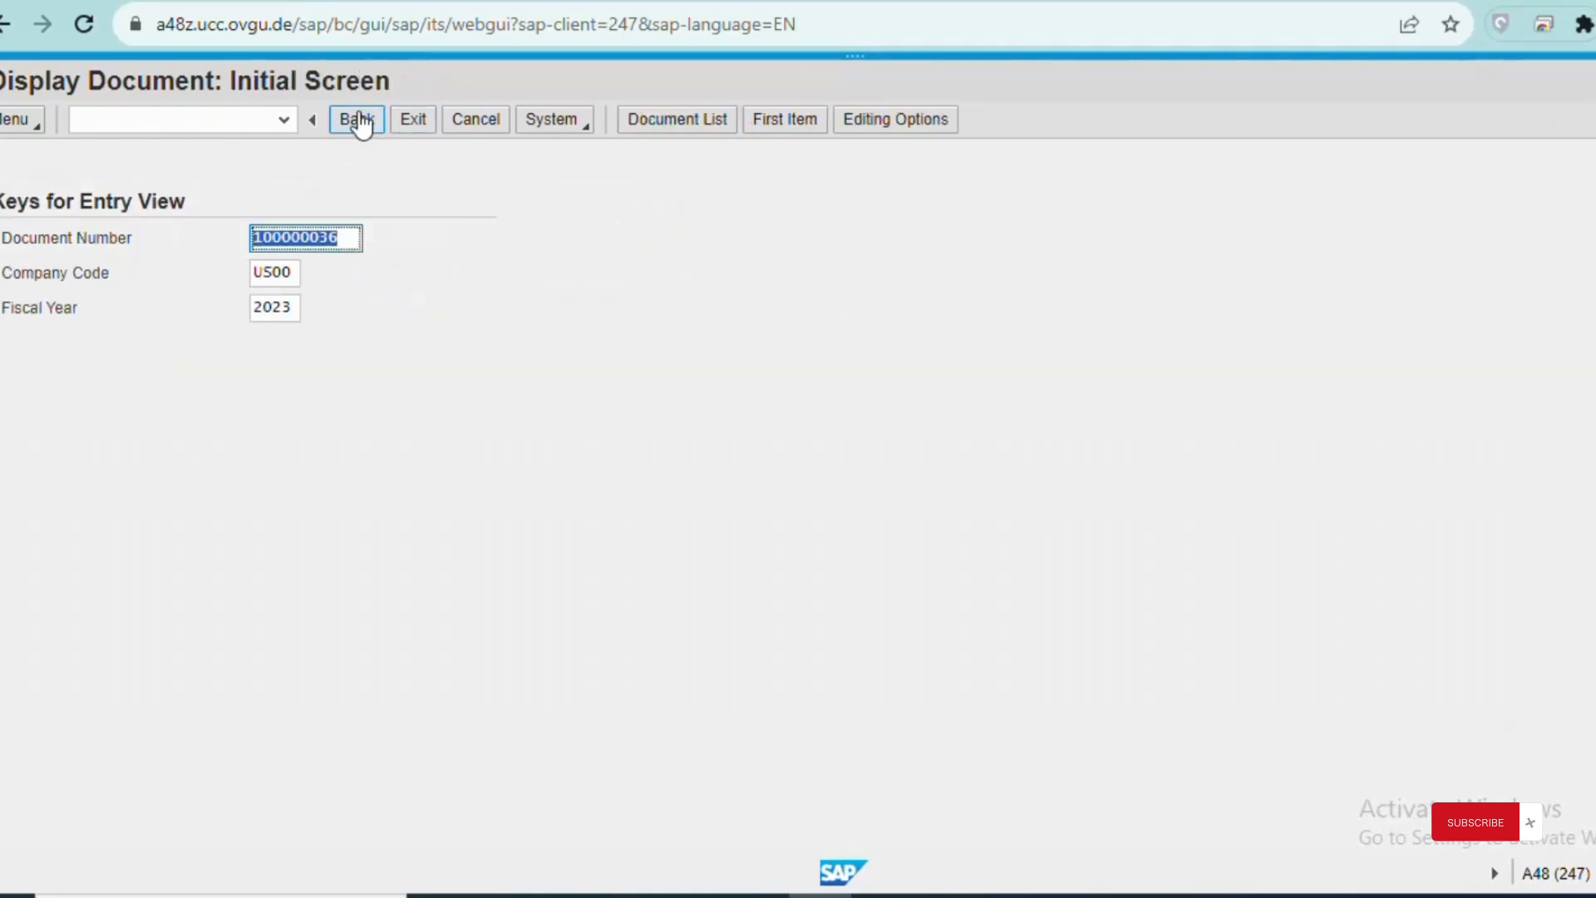
pyautogui.click(660, 317)
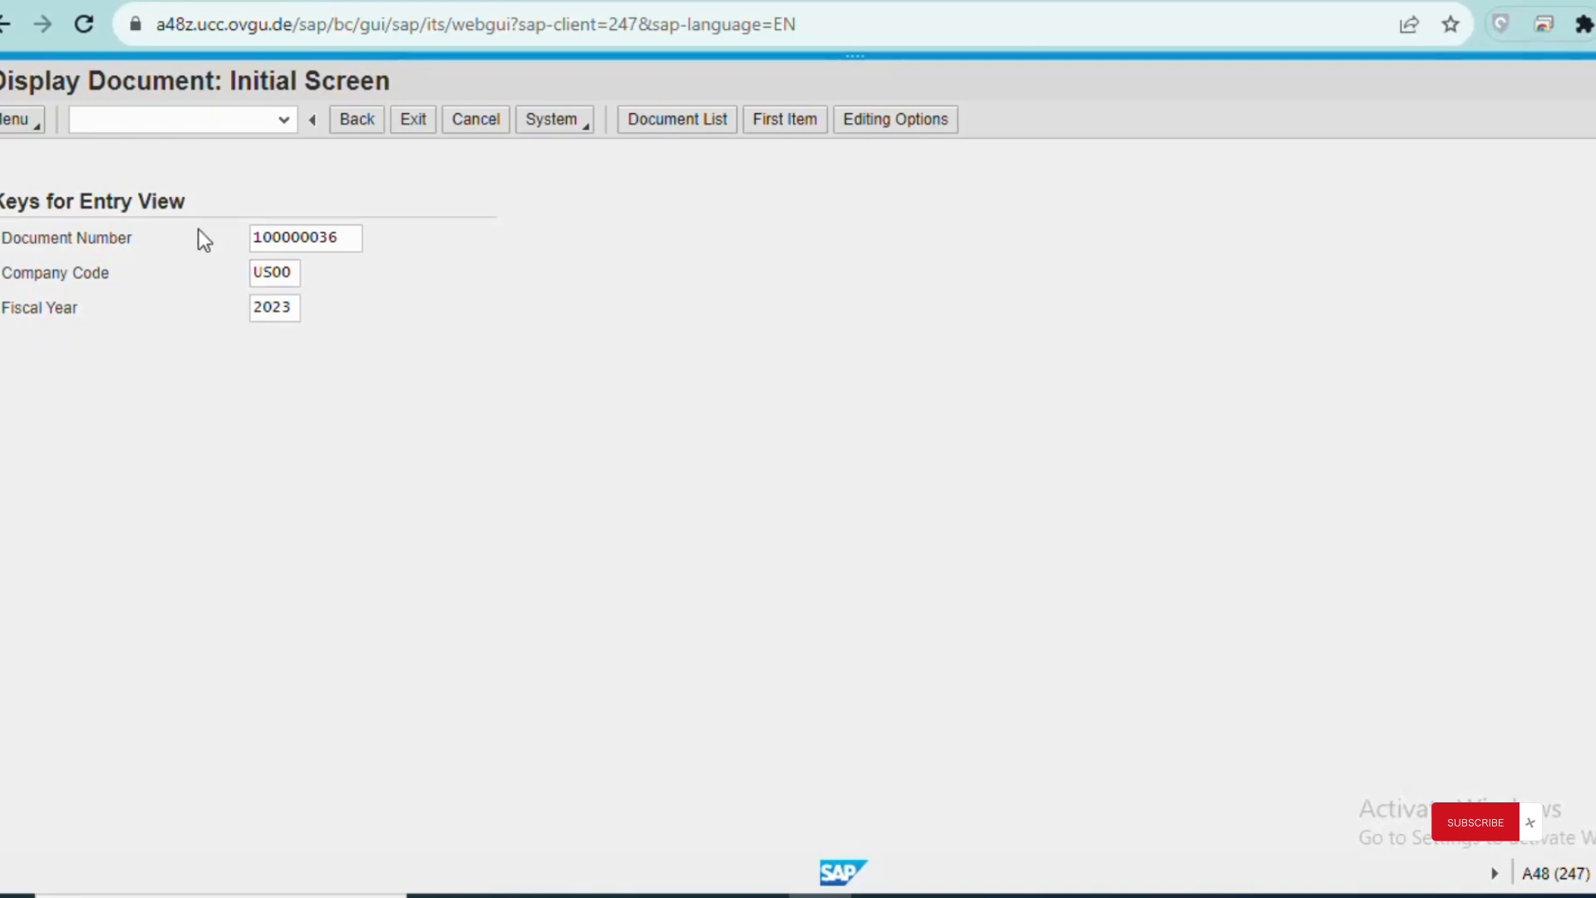
pyautogui.click(349, 238)
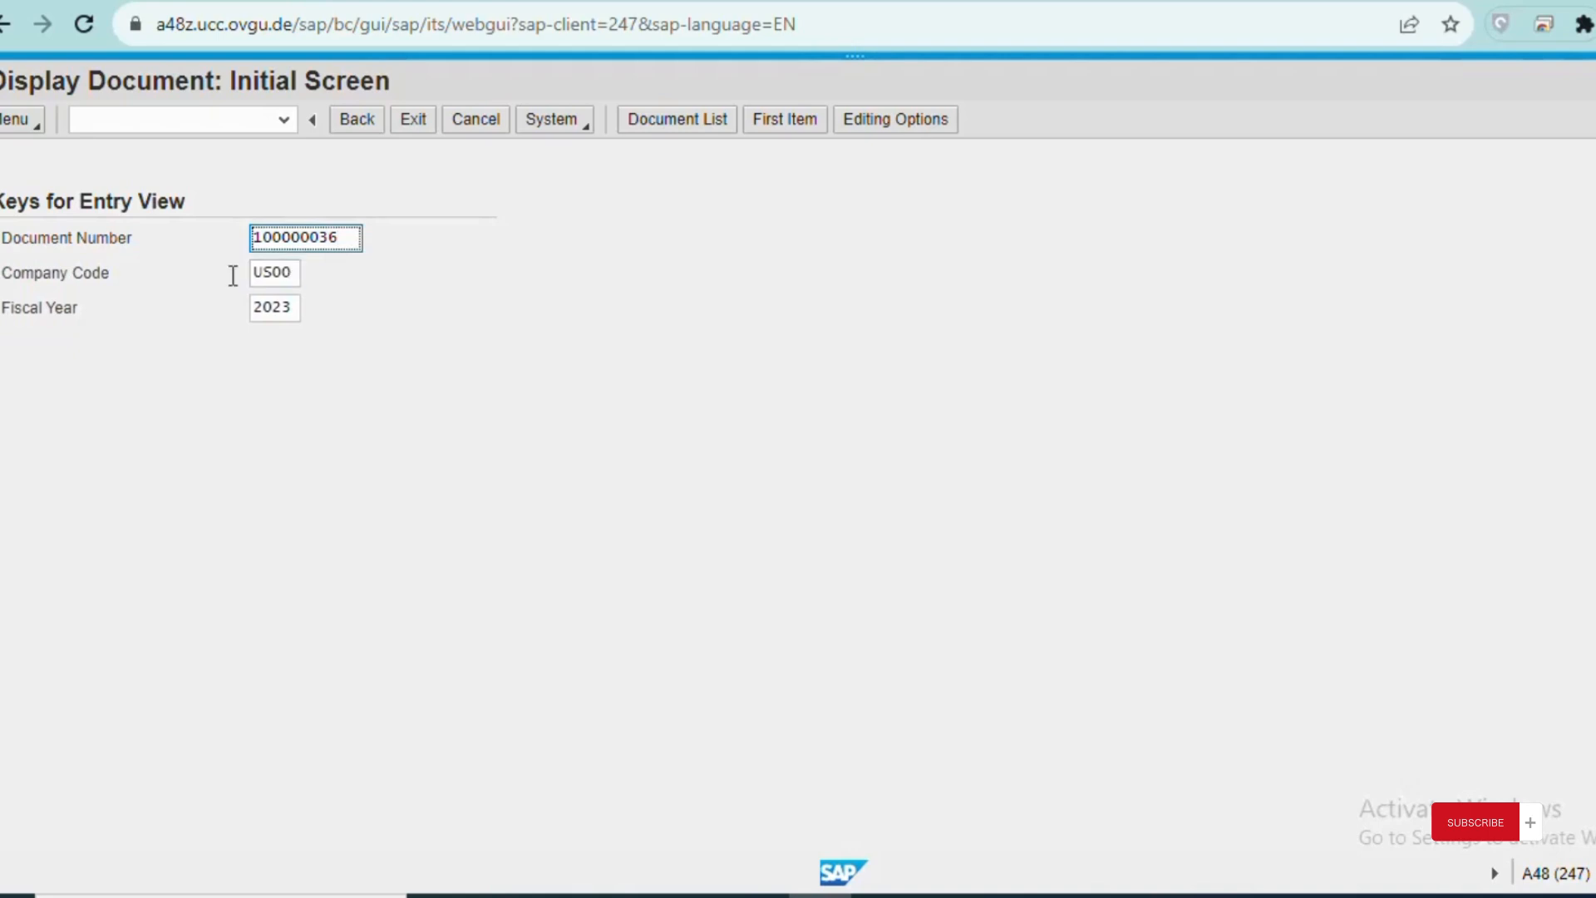
pyautogui.click(447, 280)
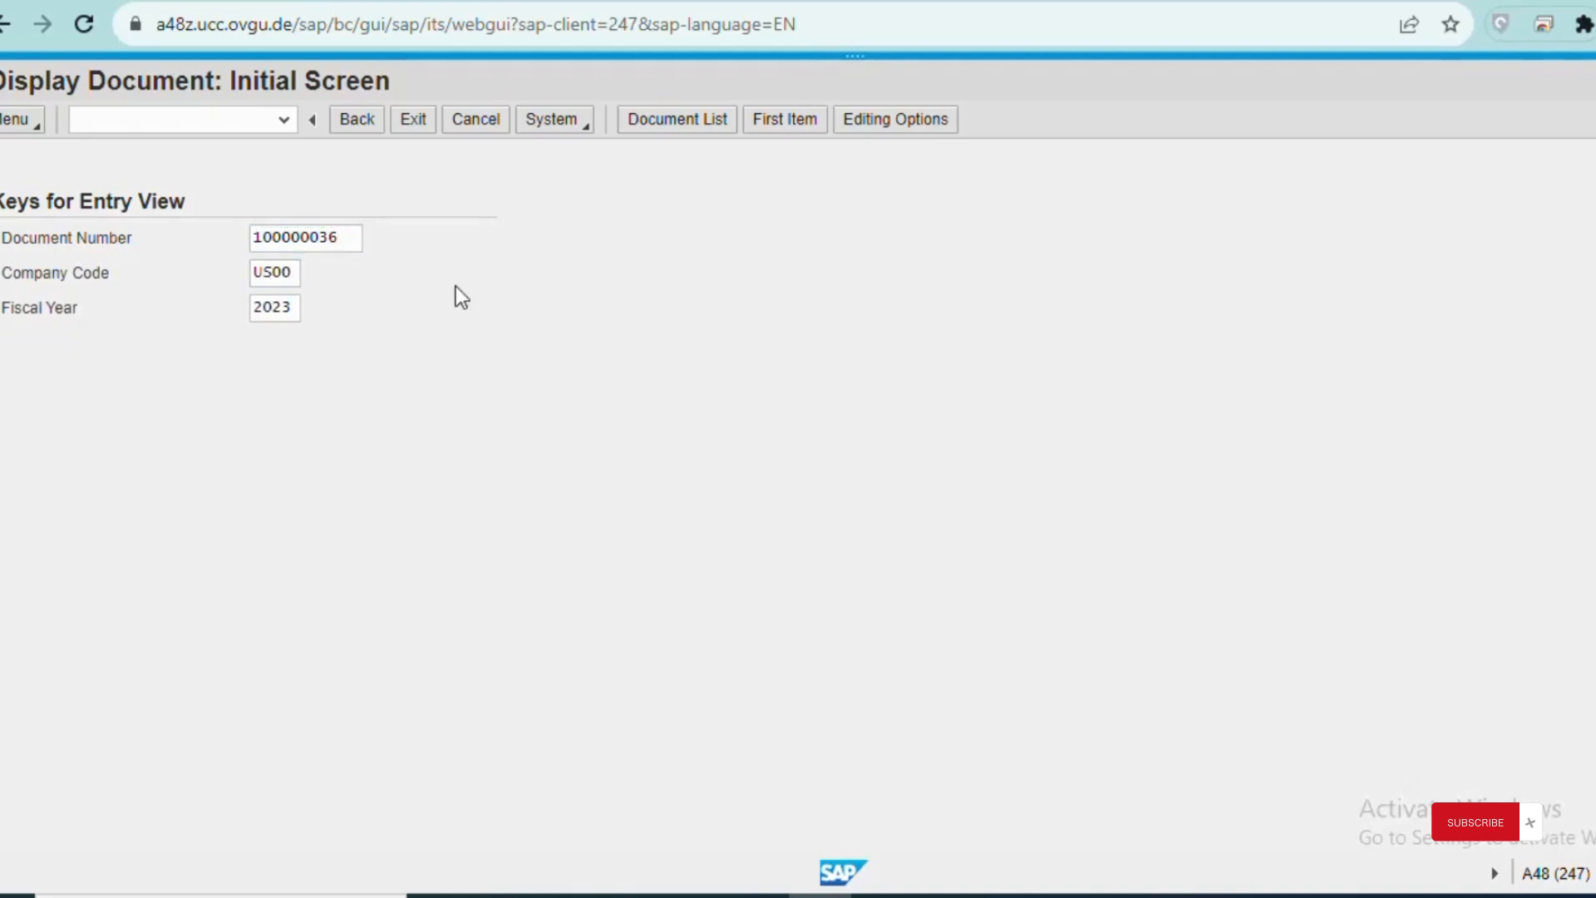
pyautogui.press('Return')
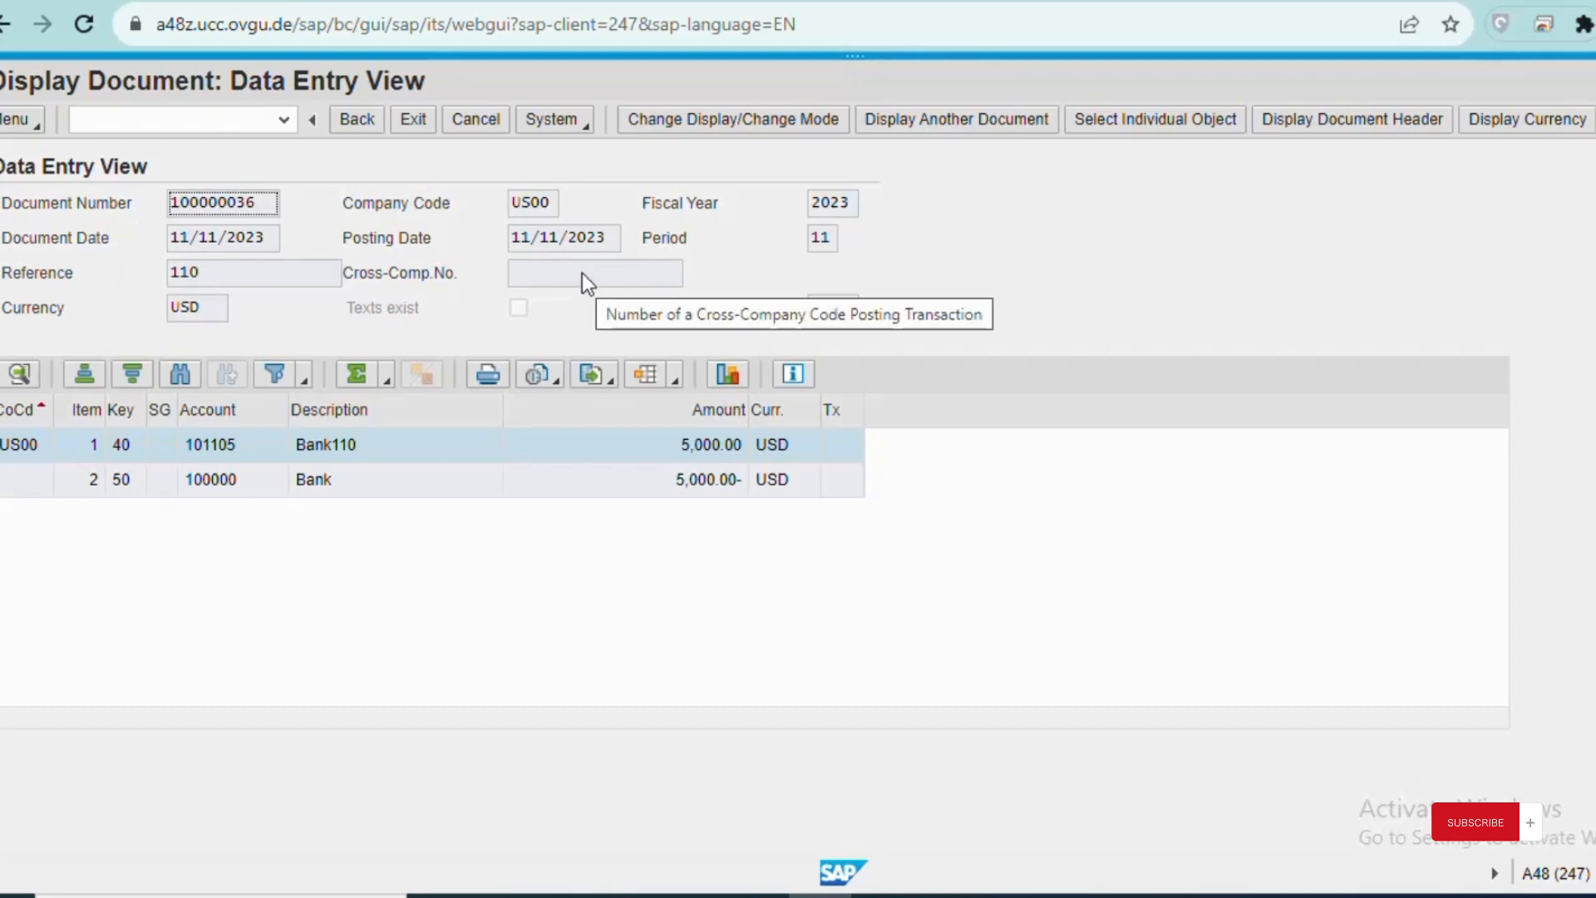
# Step: View the document header of the transfer posting, close it and exit the document display
pyautogui.click(1330, 129)
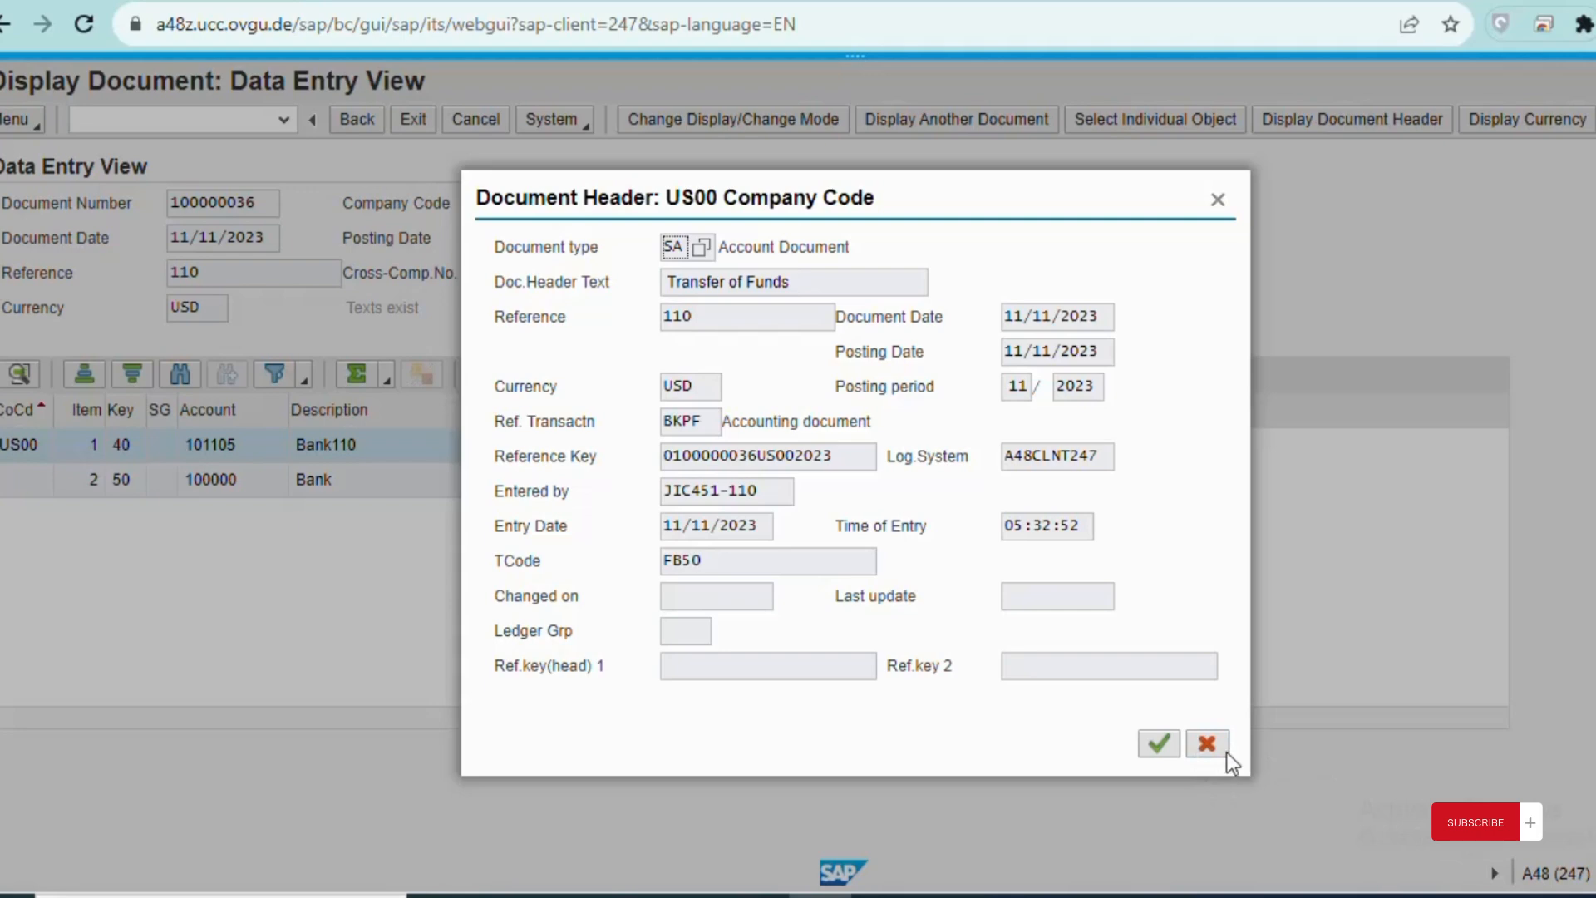
pyautogui.click(1201, 752)
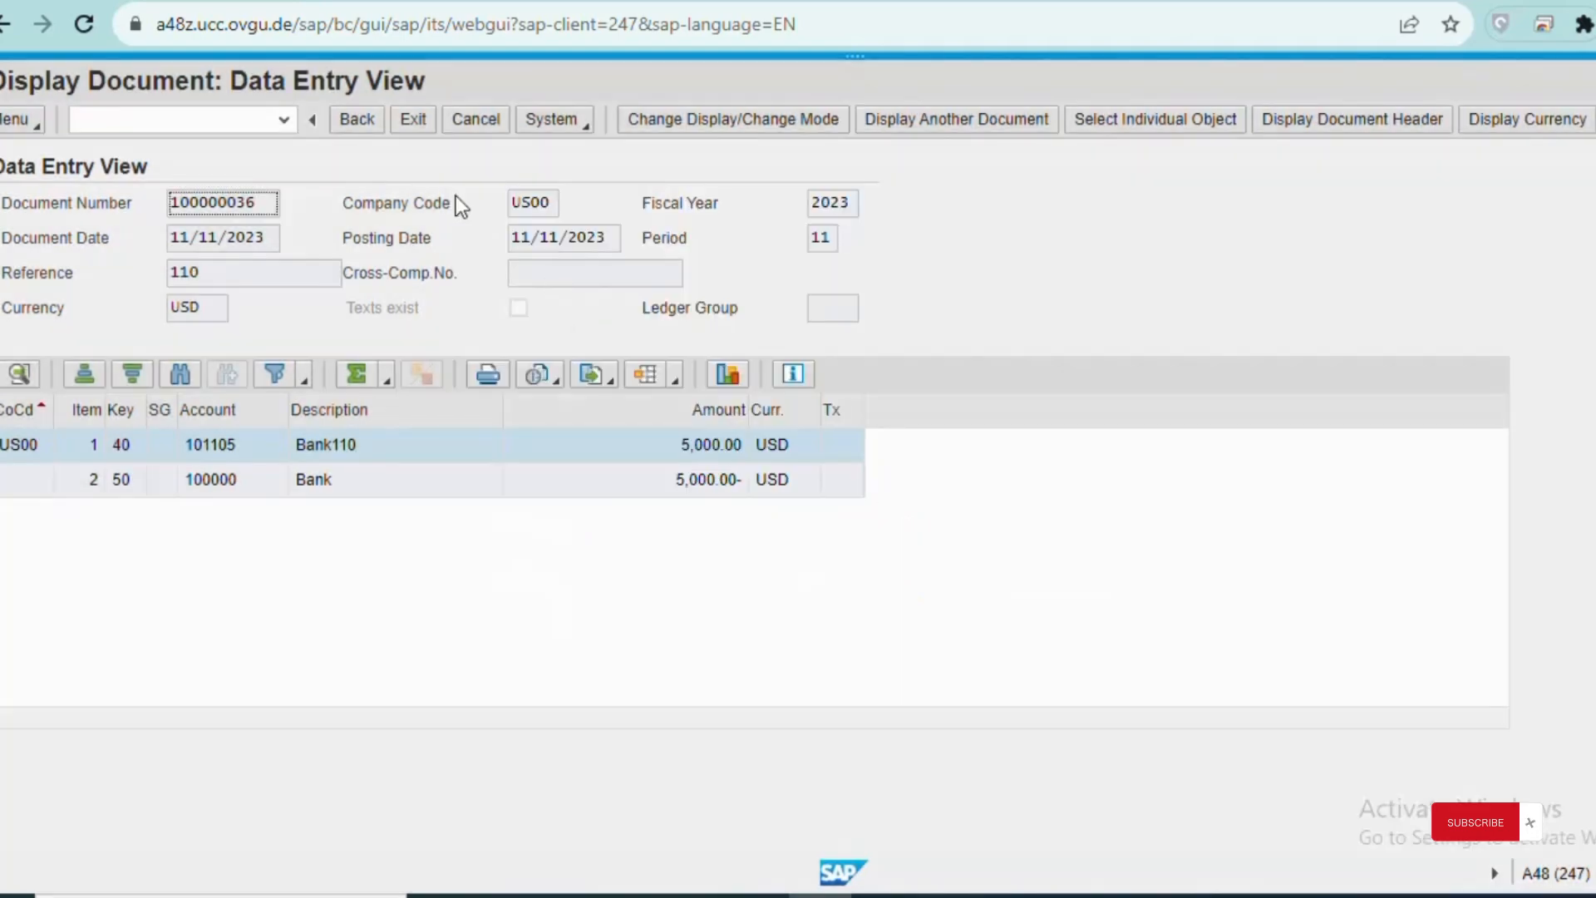
pyautogui.click(415, 123)
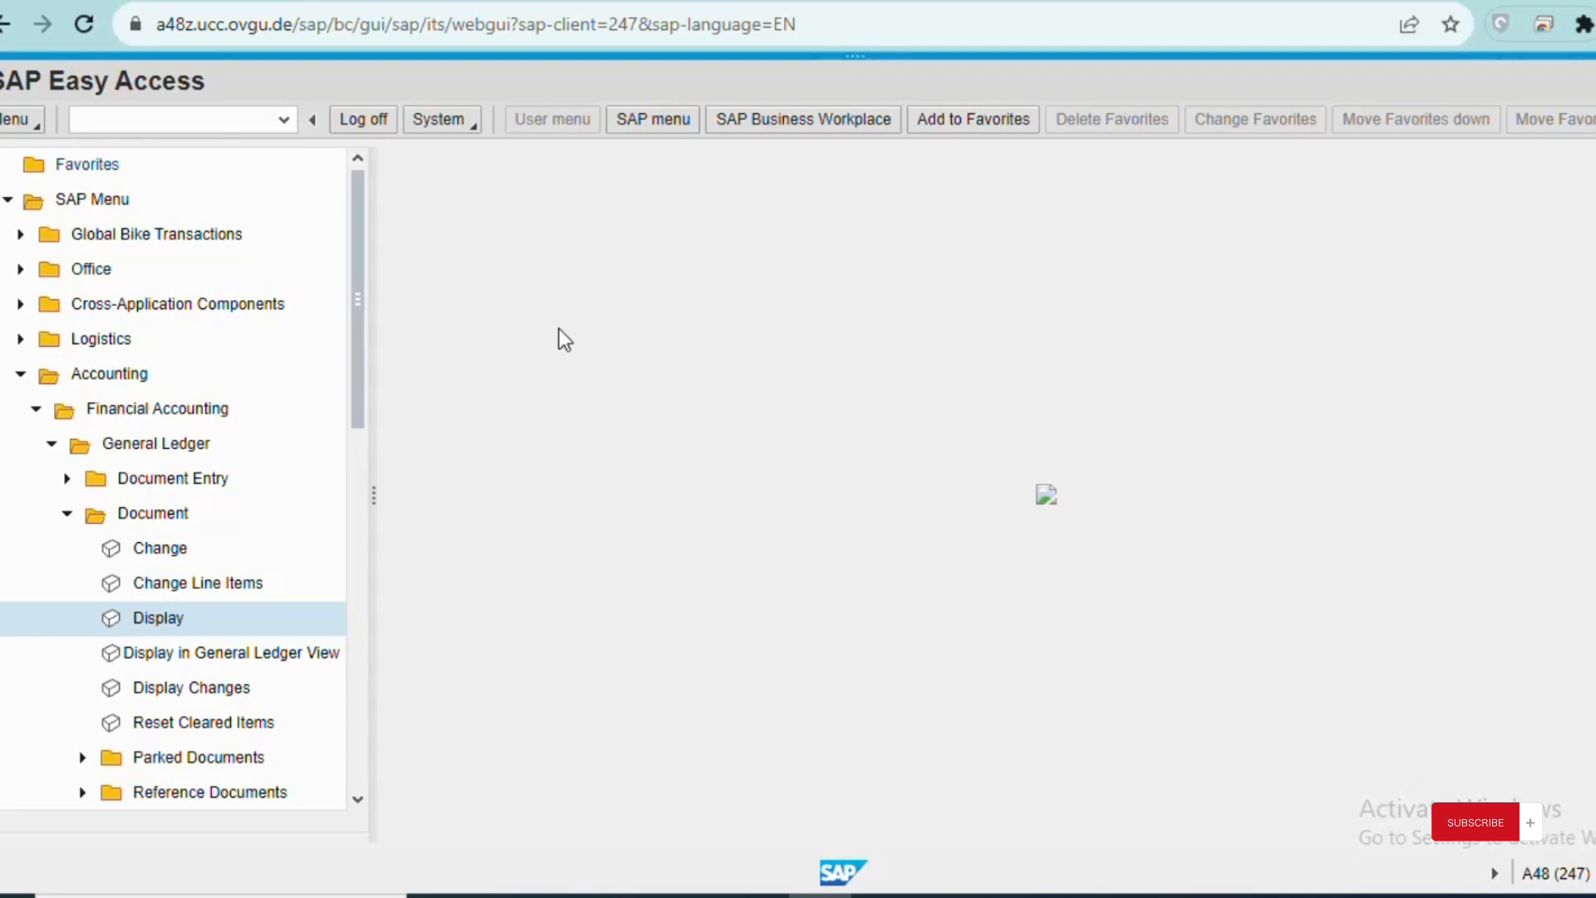
# Step: Collapse the General Ledger folders and open the Invoice transaction from Document Entry under Accounts Payable
pyautogui.click(68, 516)
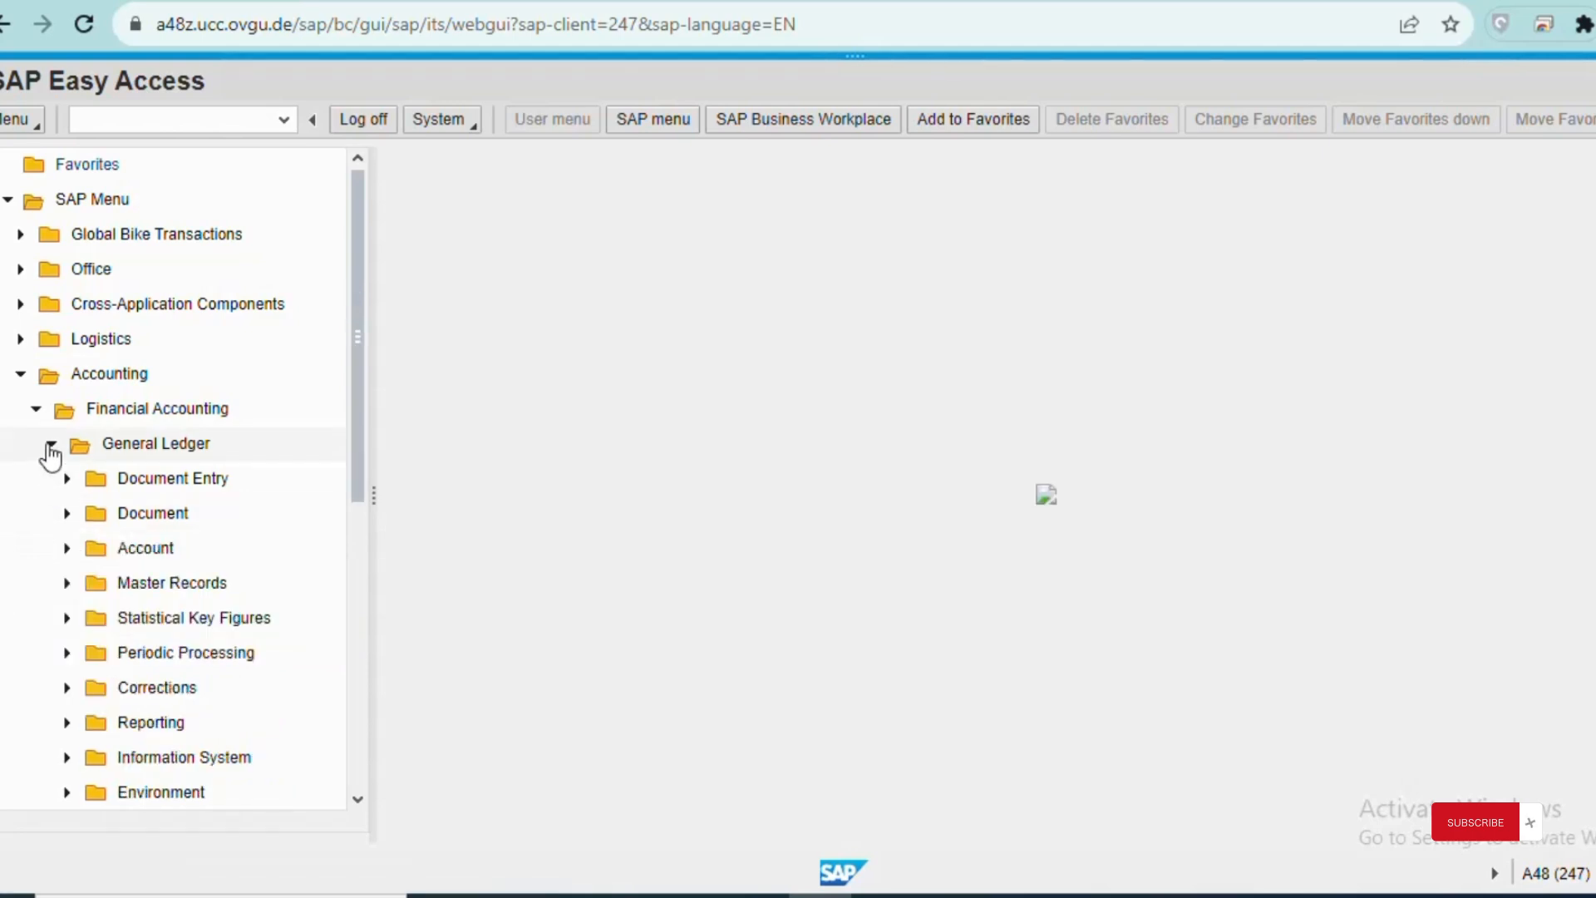
pyautogui.click(50, 447)
pyautogui.click(34, 409)
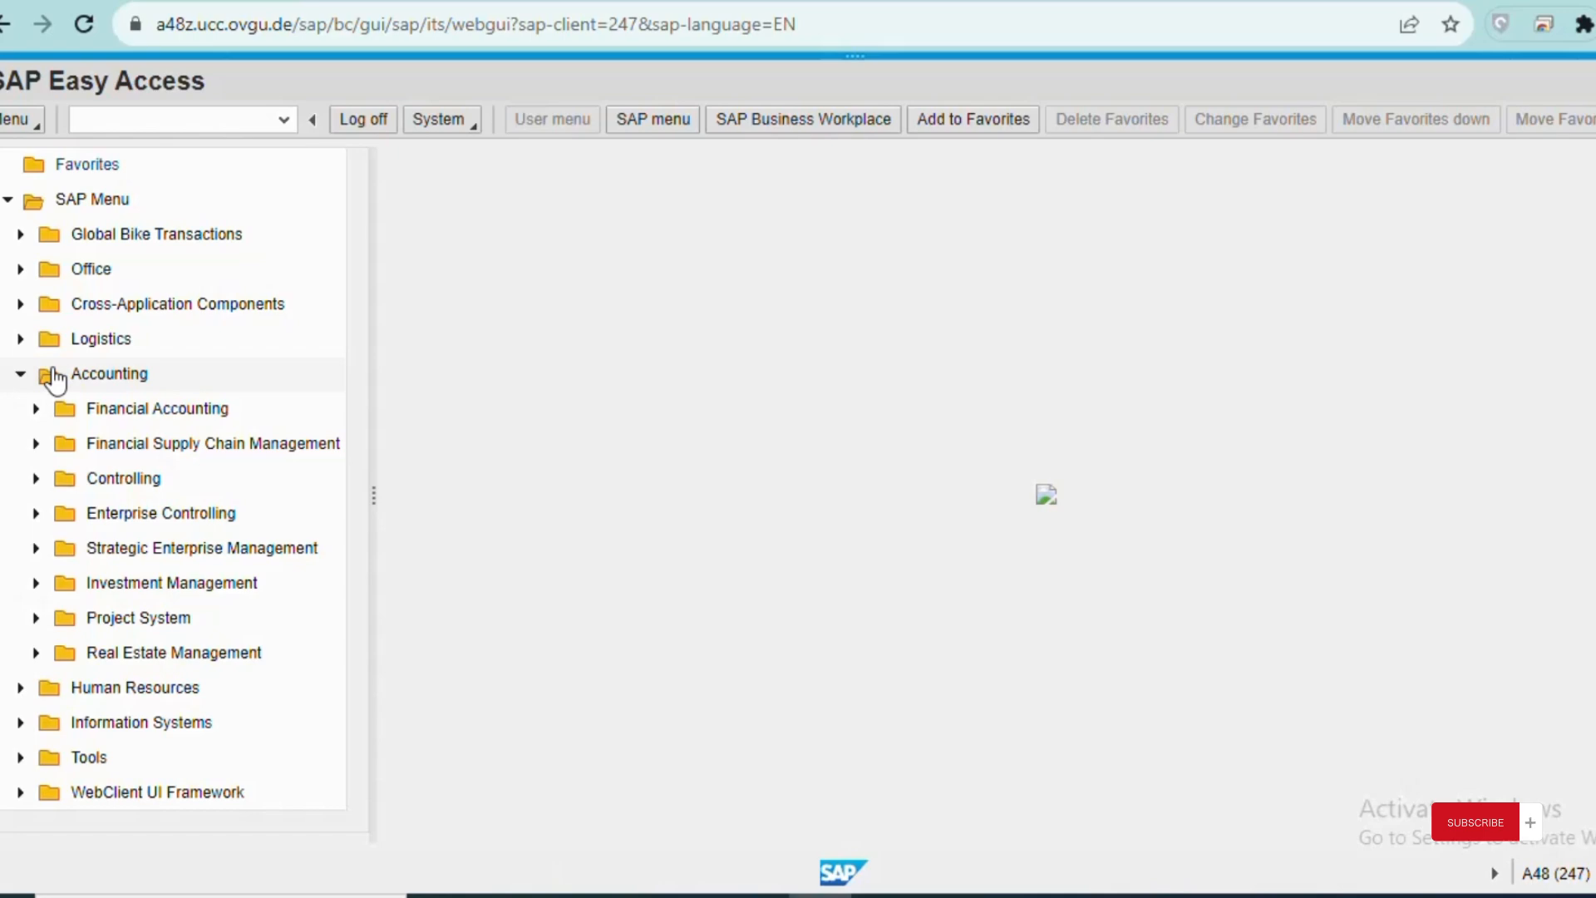
pyautogui.click(36, 410)
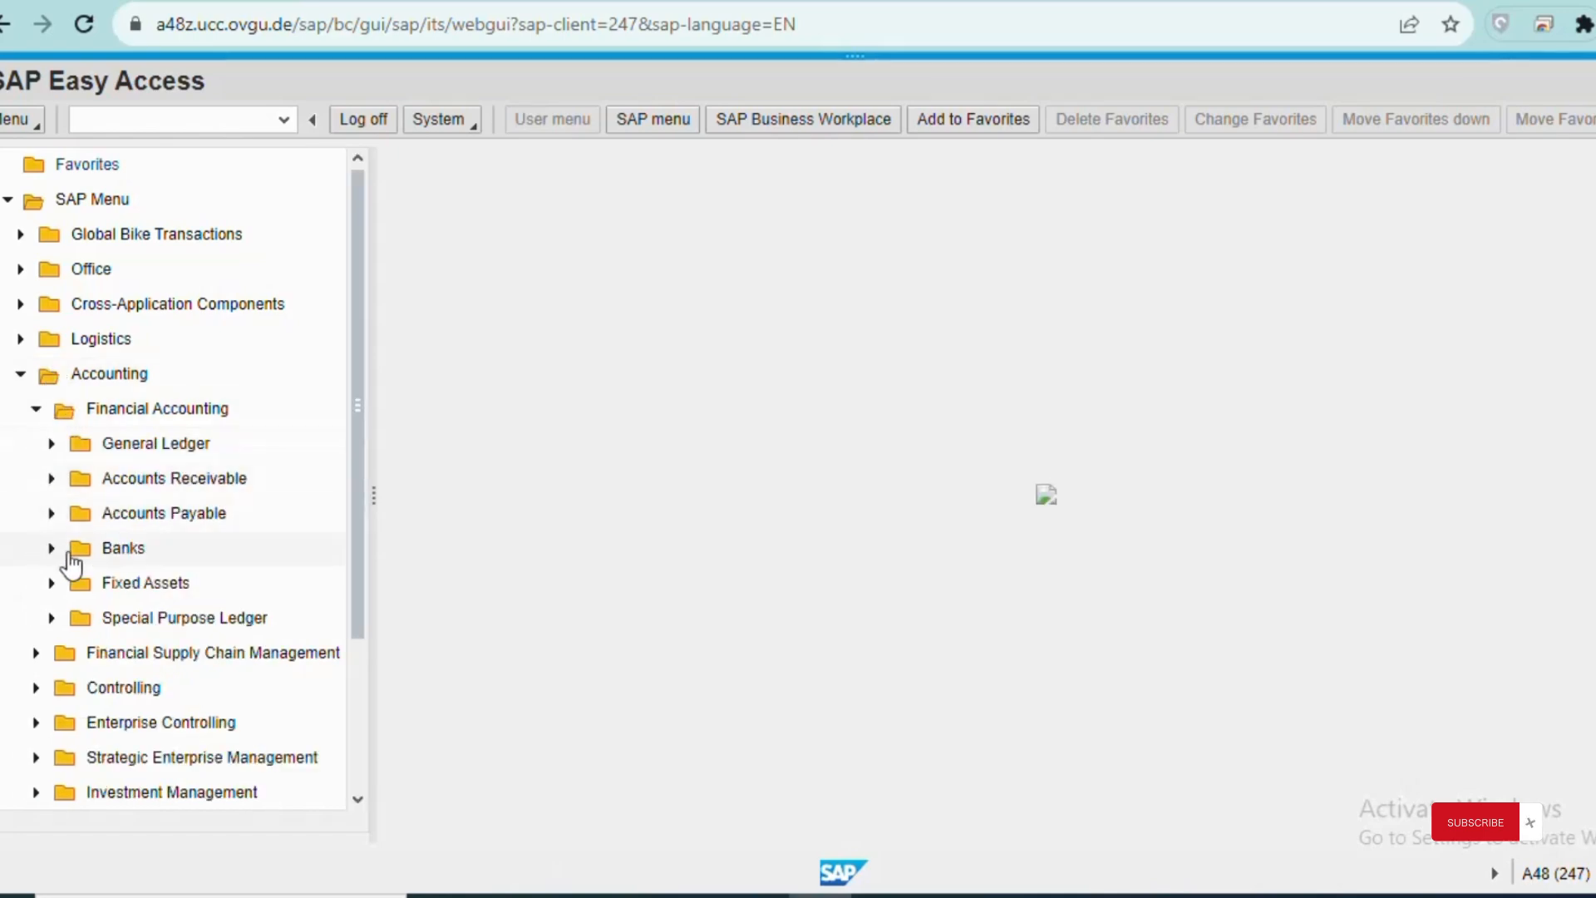
pyautogui.click(51, 548)
pyautogui.click(50, 519)
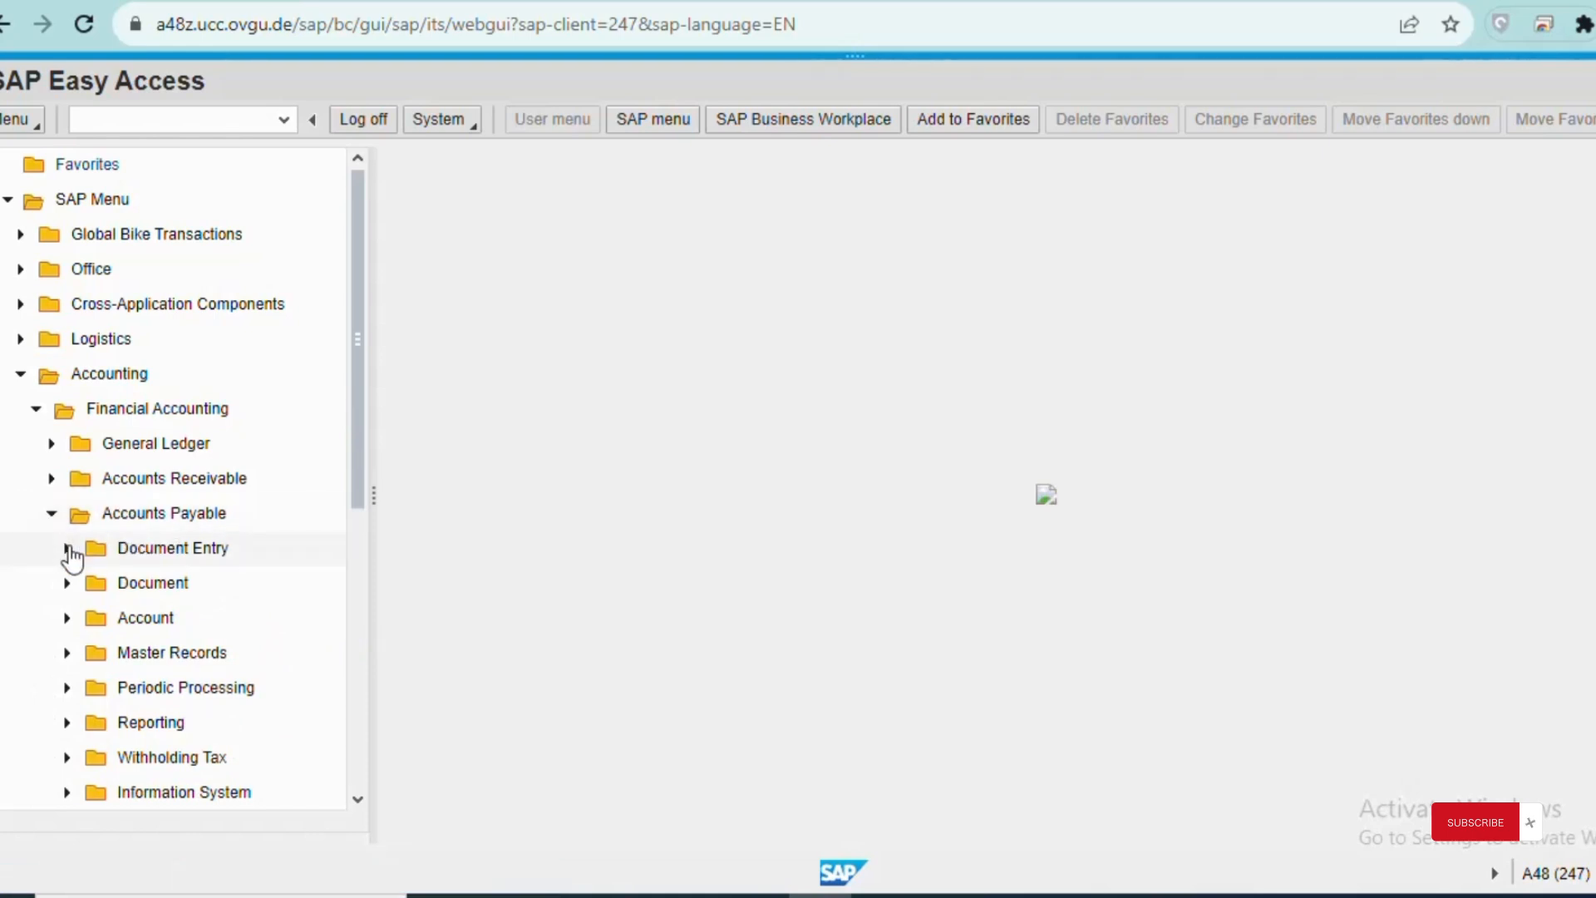
pyautogui.click(68, 549)
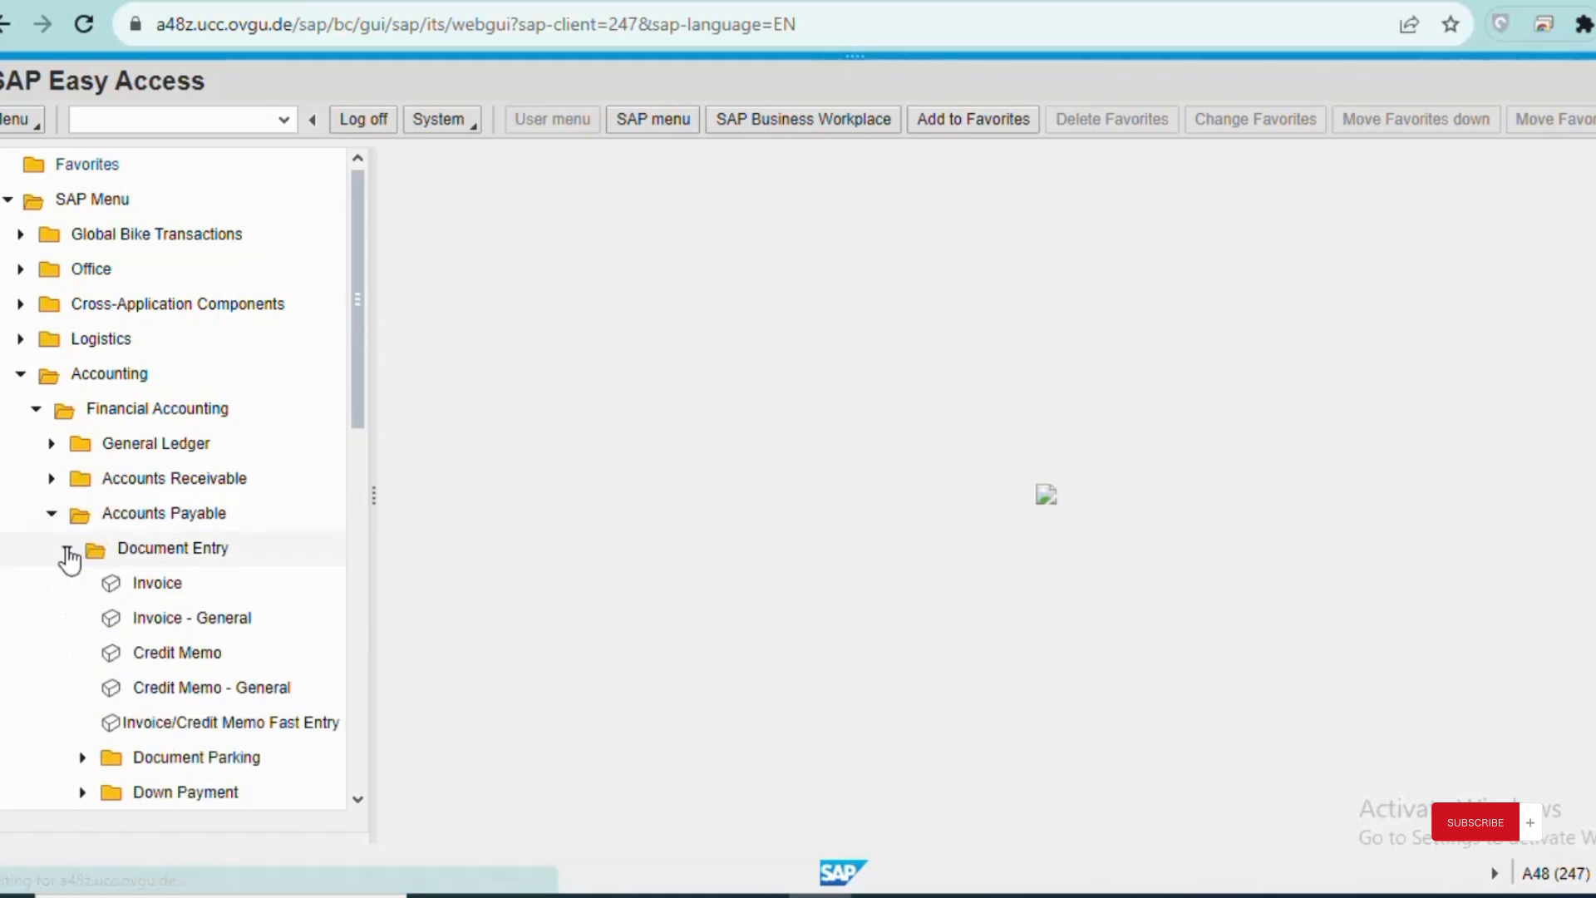
pyautogui.click(157, 585)
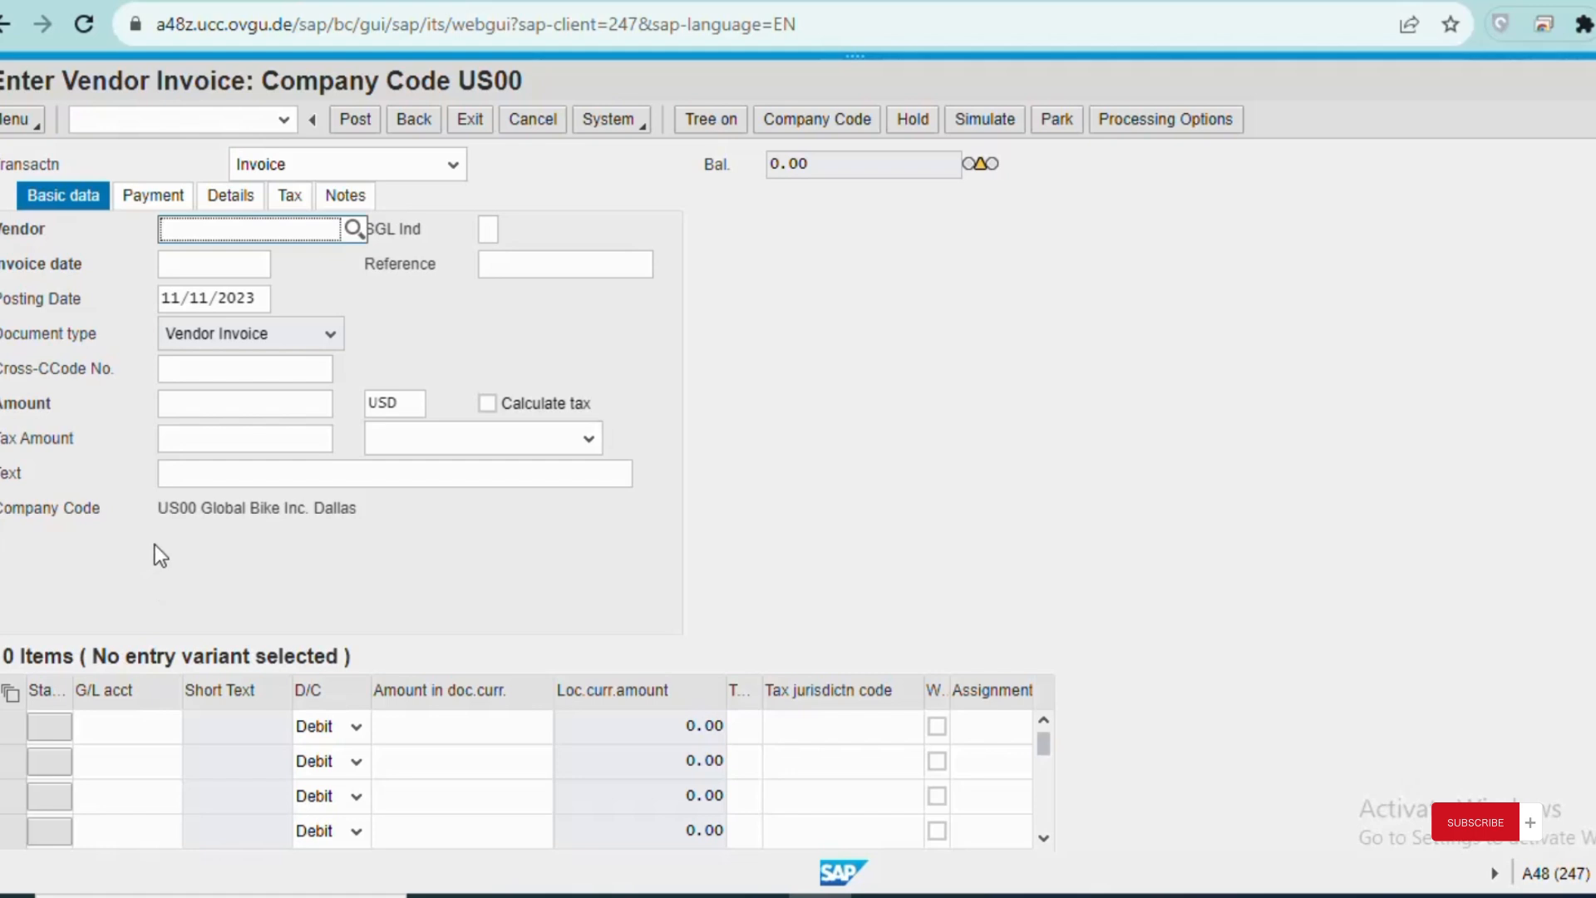
# Step: Search vendors with the search term *110 and choose Cardinal Properties 110 in Eden Prairie as the invoice vendor
pyautogui.click(354, 227)
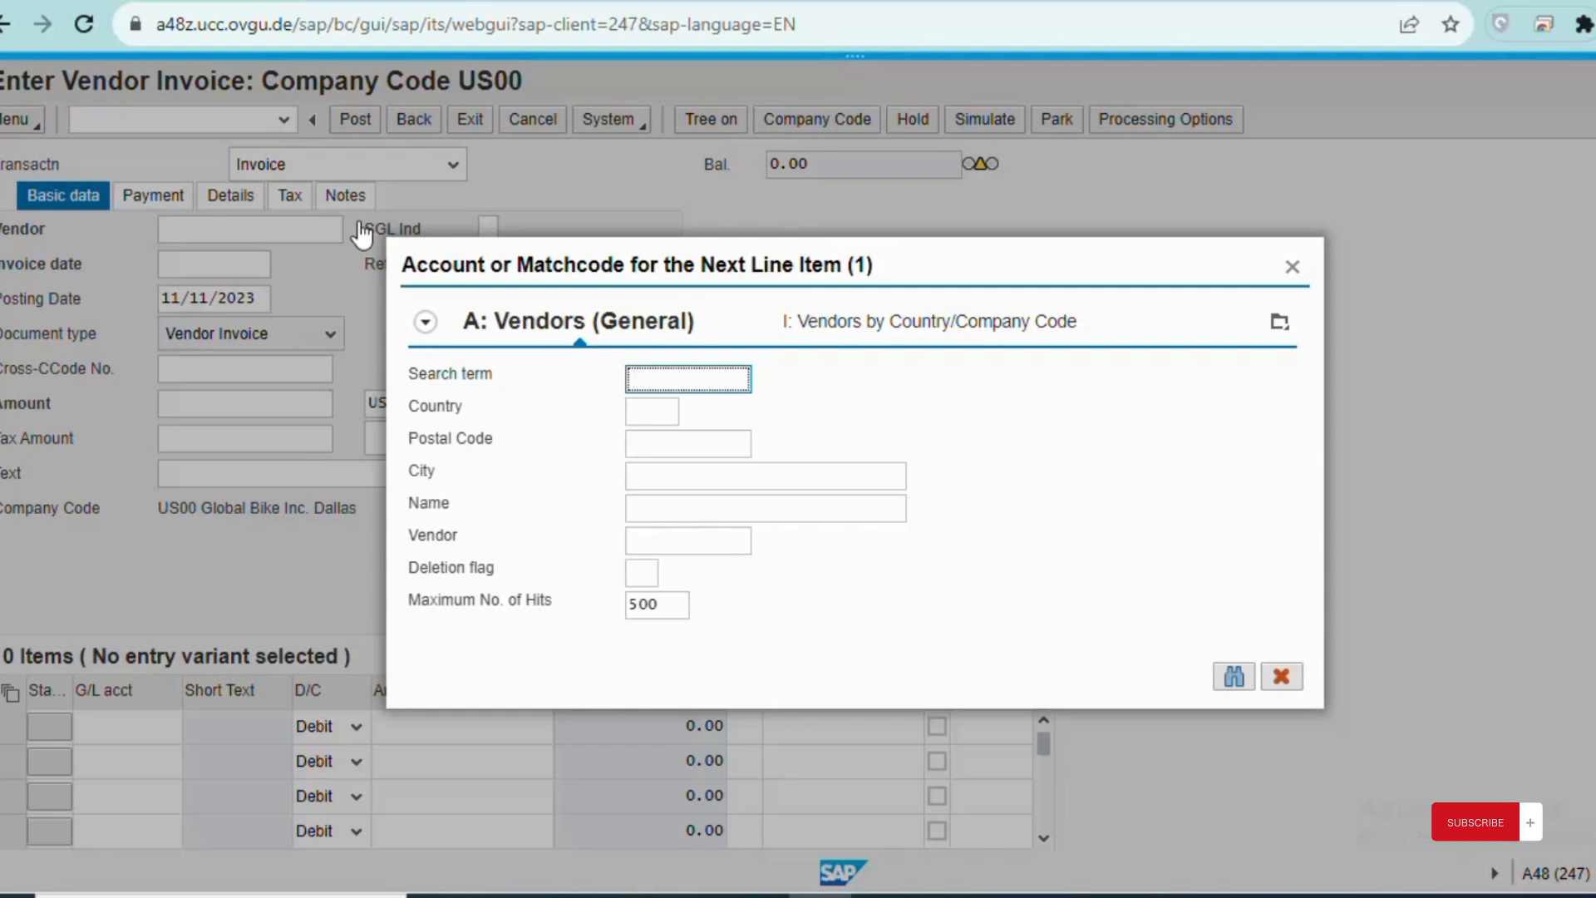
pyautogui.write('*110')
pyautogui.click(663, 413)
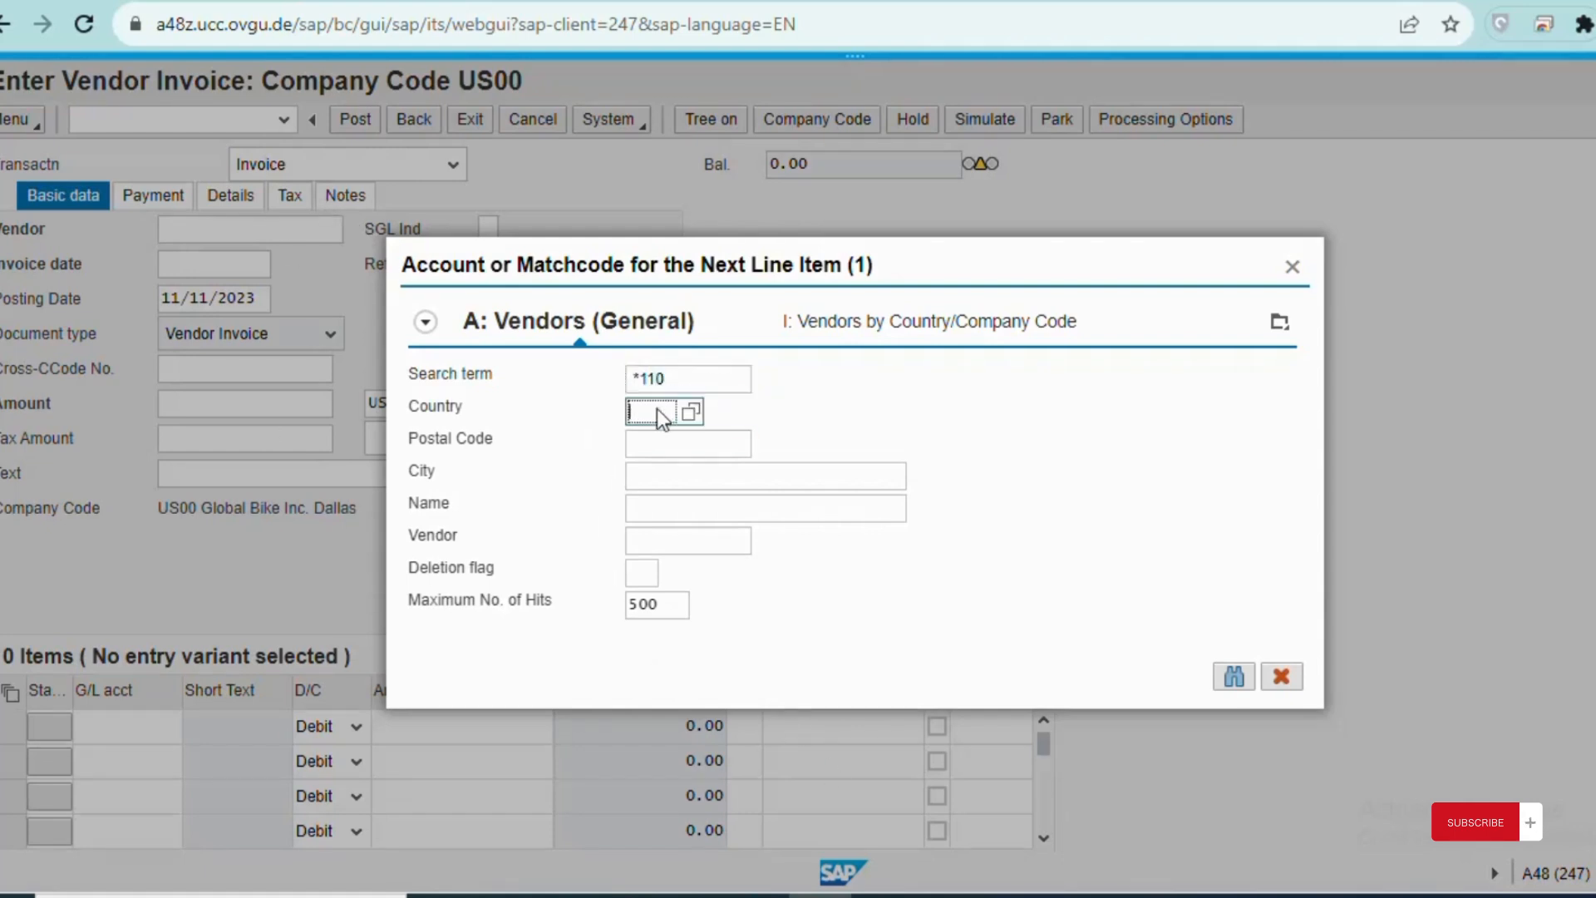
pyautogui.click(1233, 676)
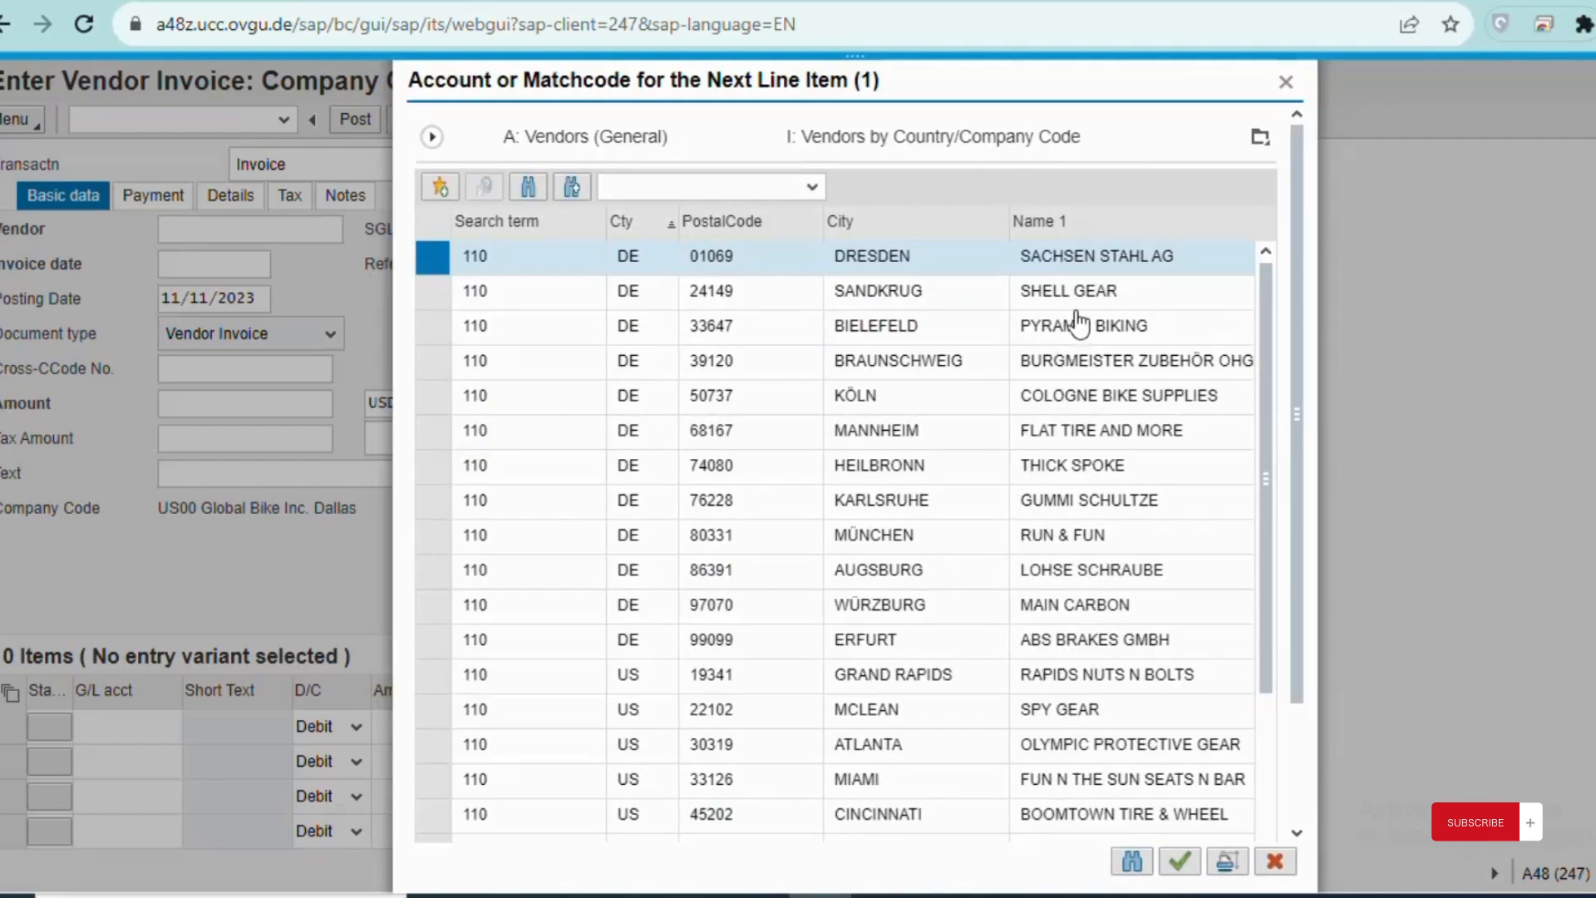
pyautogui.scroll(-1, 1090, 399)
pyautogui.scroll(-1, 1116, 827)
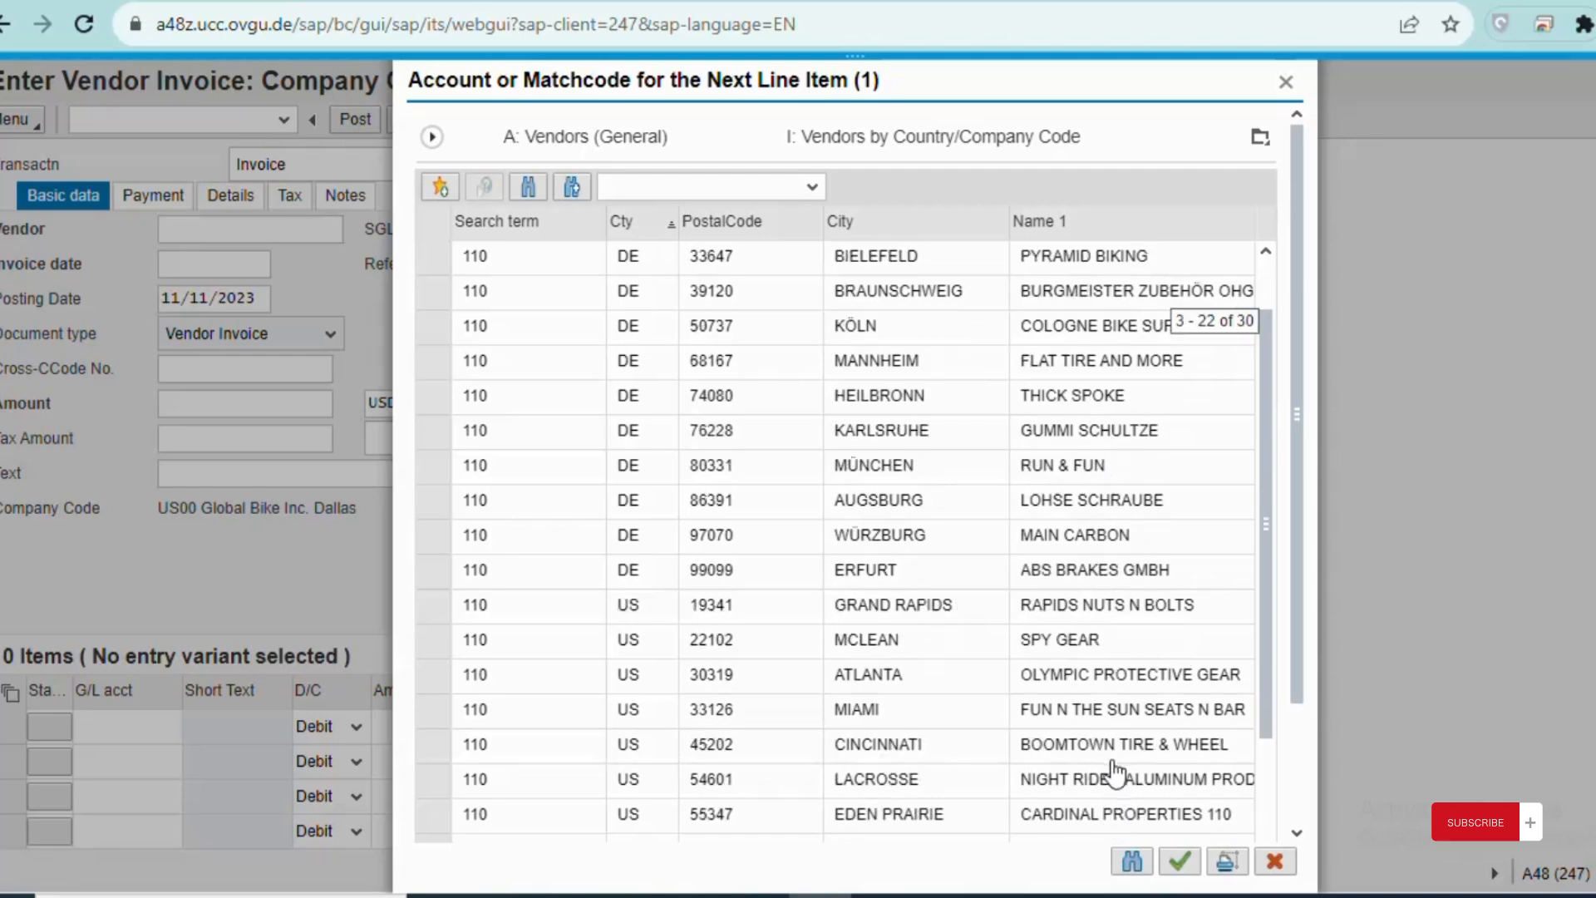
pyautogui.click(1103, 818)
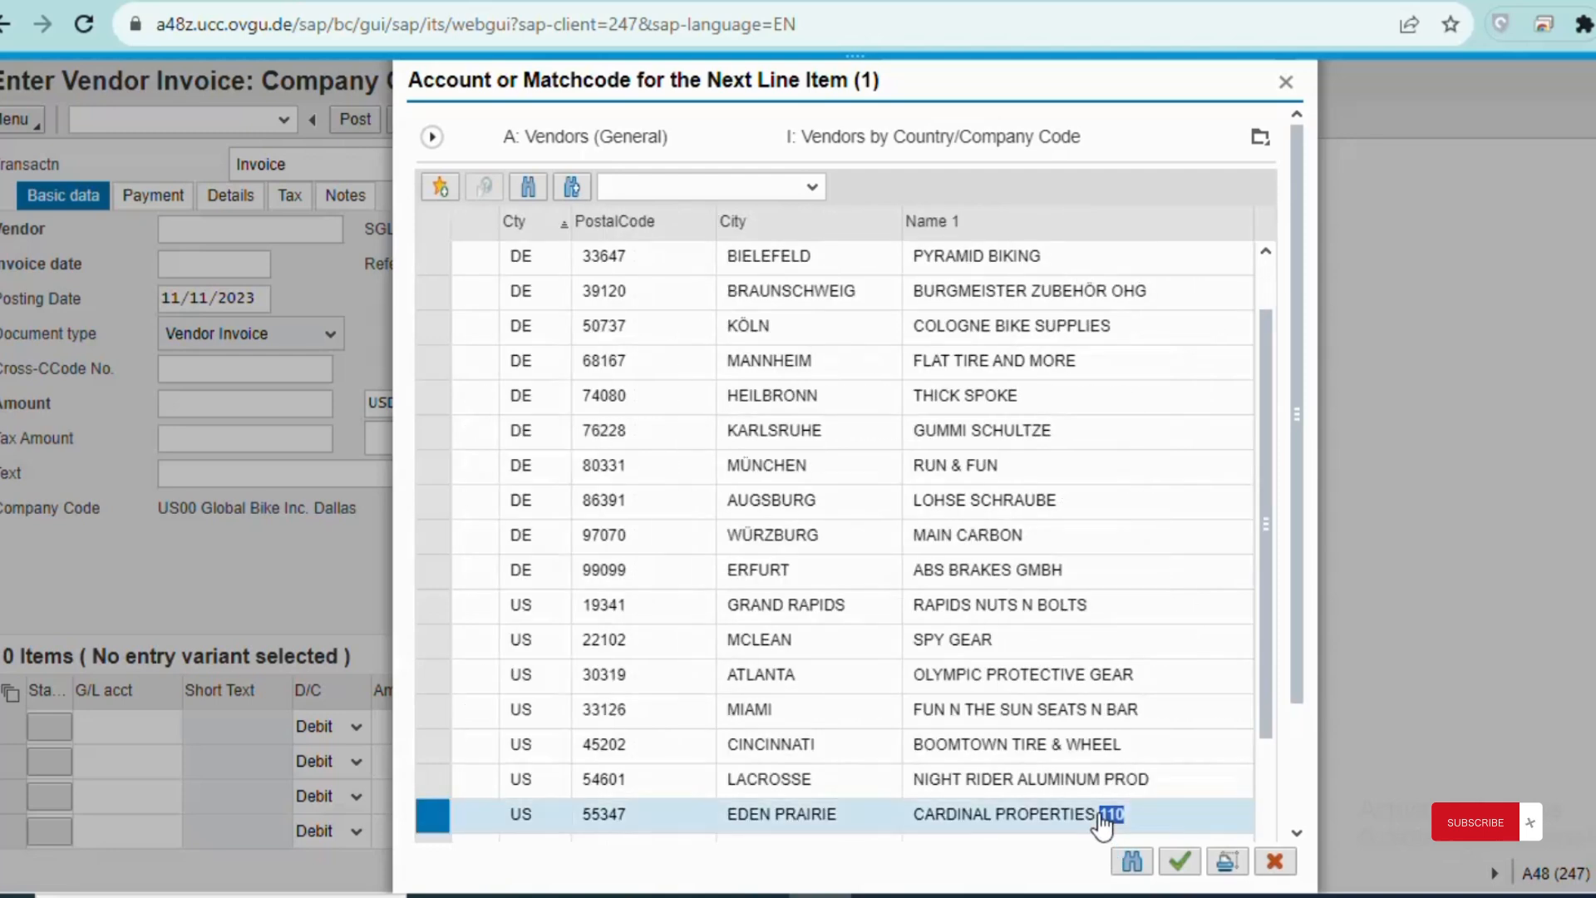
pyautogui.doubleClick(1103, 819)
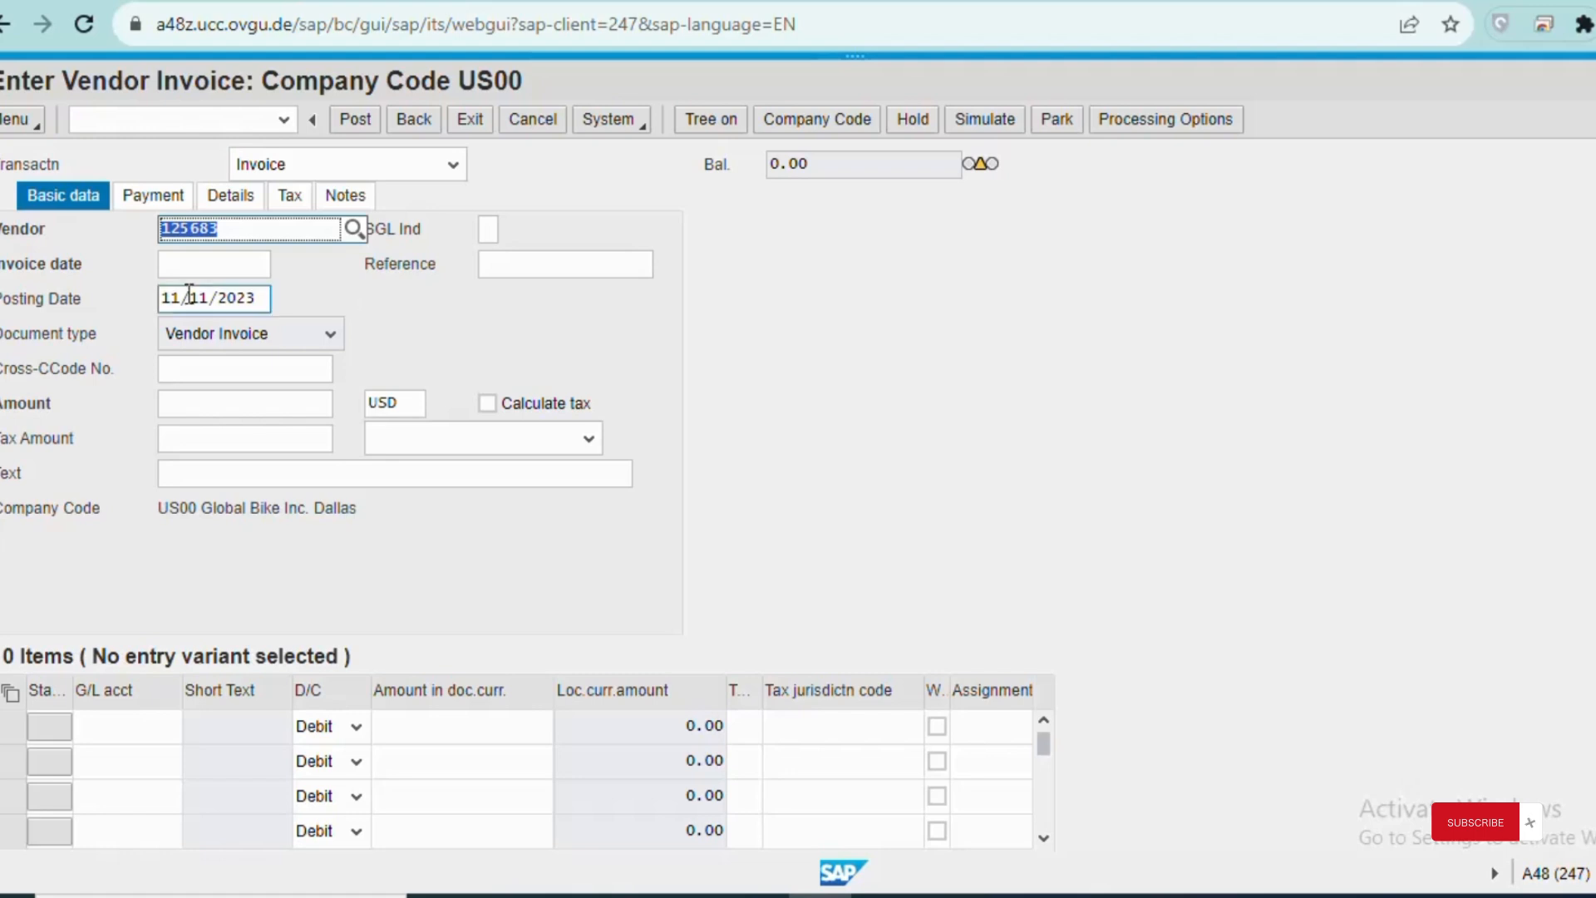
# Step: Set the vendor invoice date to 11/11/2023 and the invoice amount to 1500 USD
pyautogui.click(204, 265)
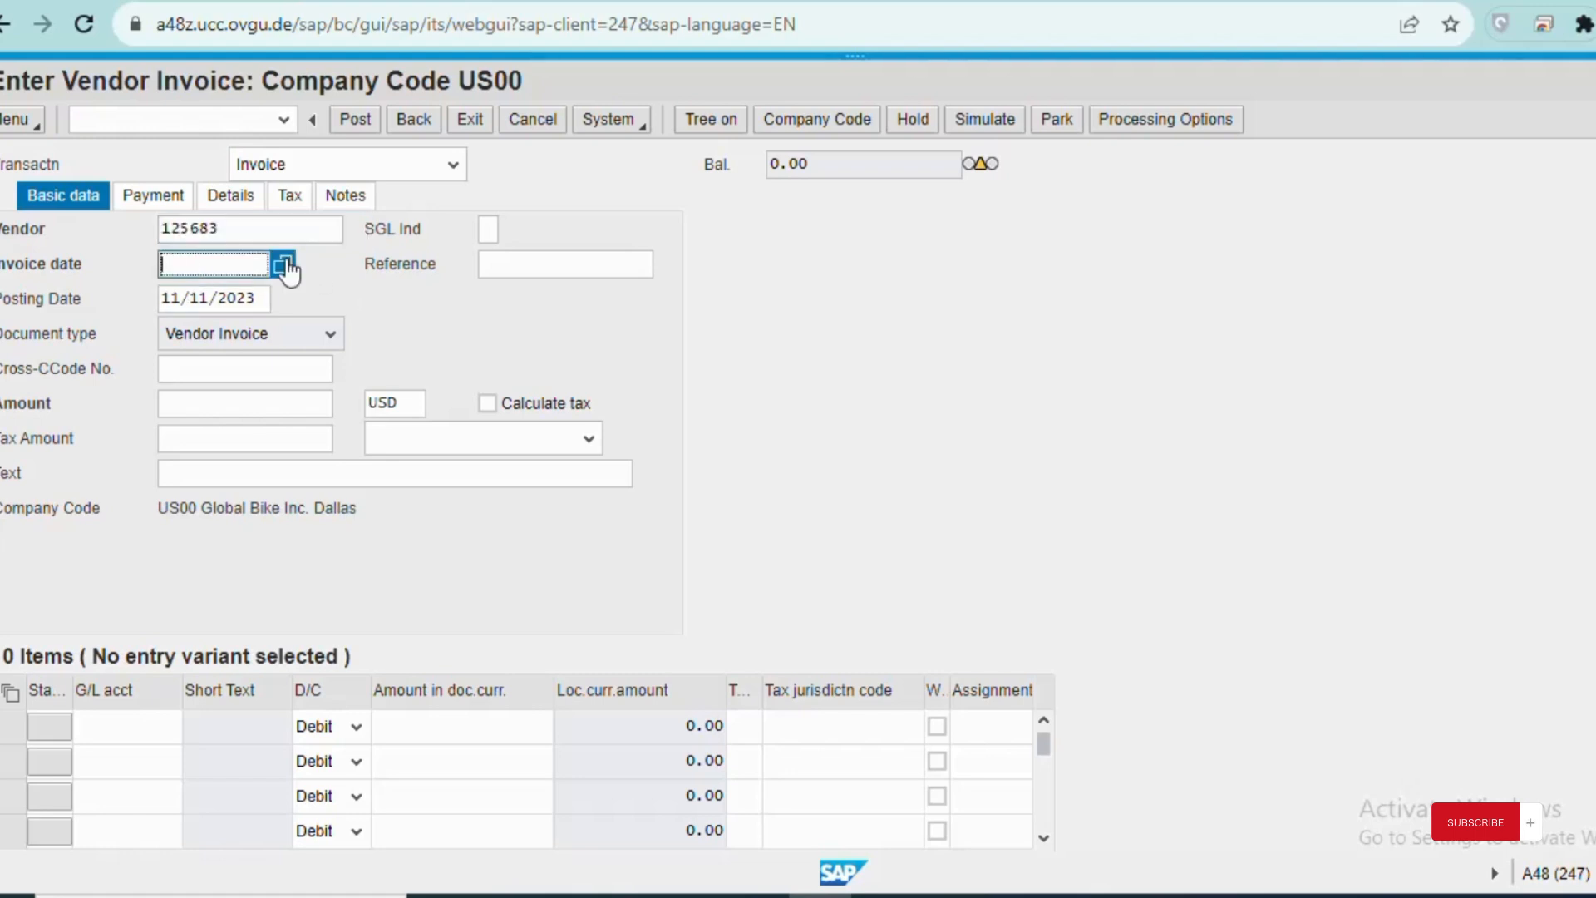
pyautogui.click(284, 266)
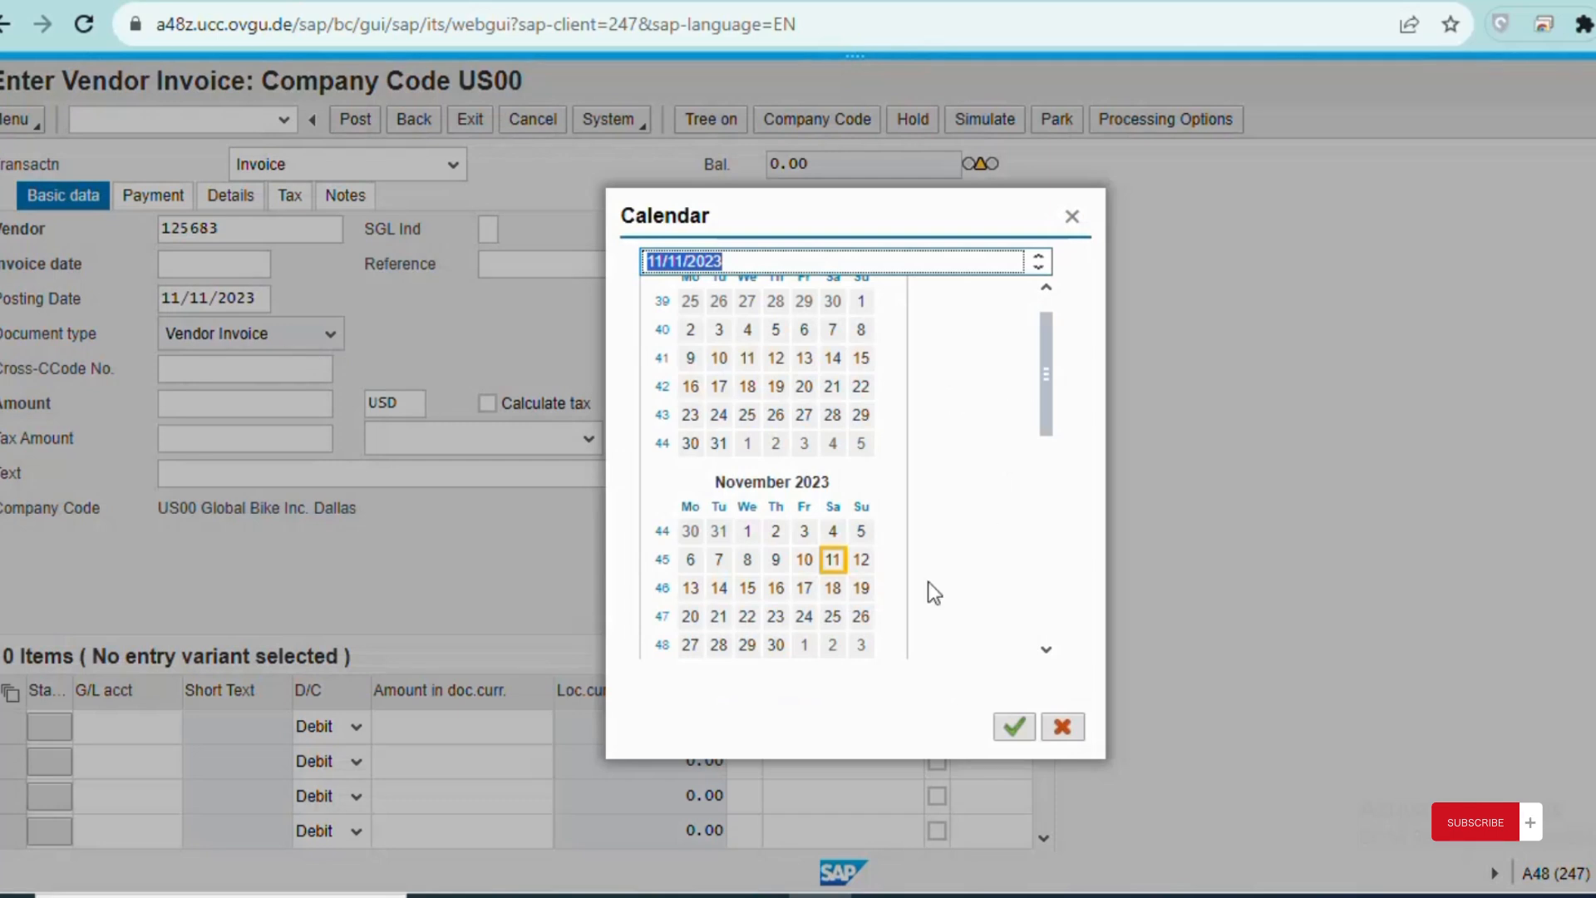
pyautogui.click(834, 560)
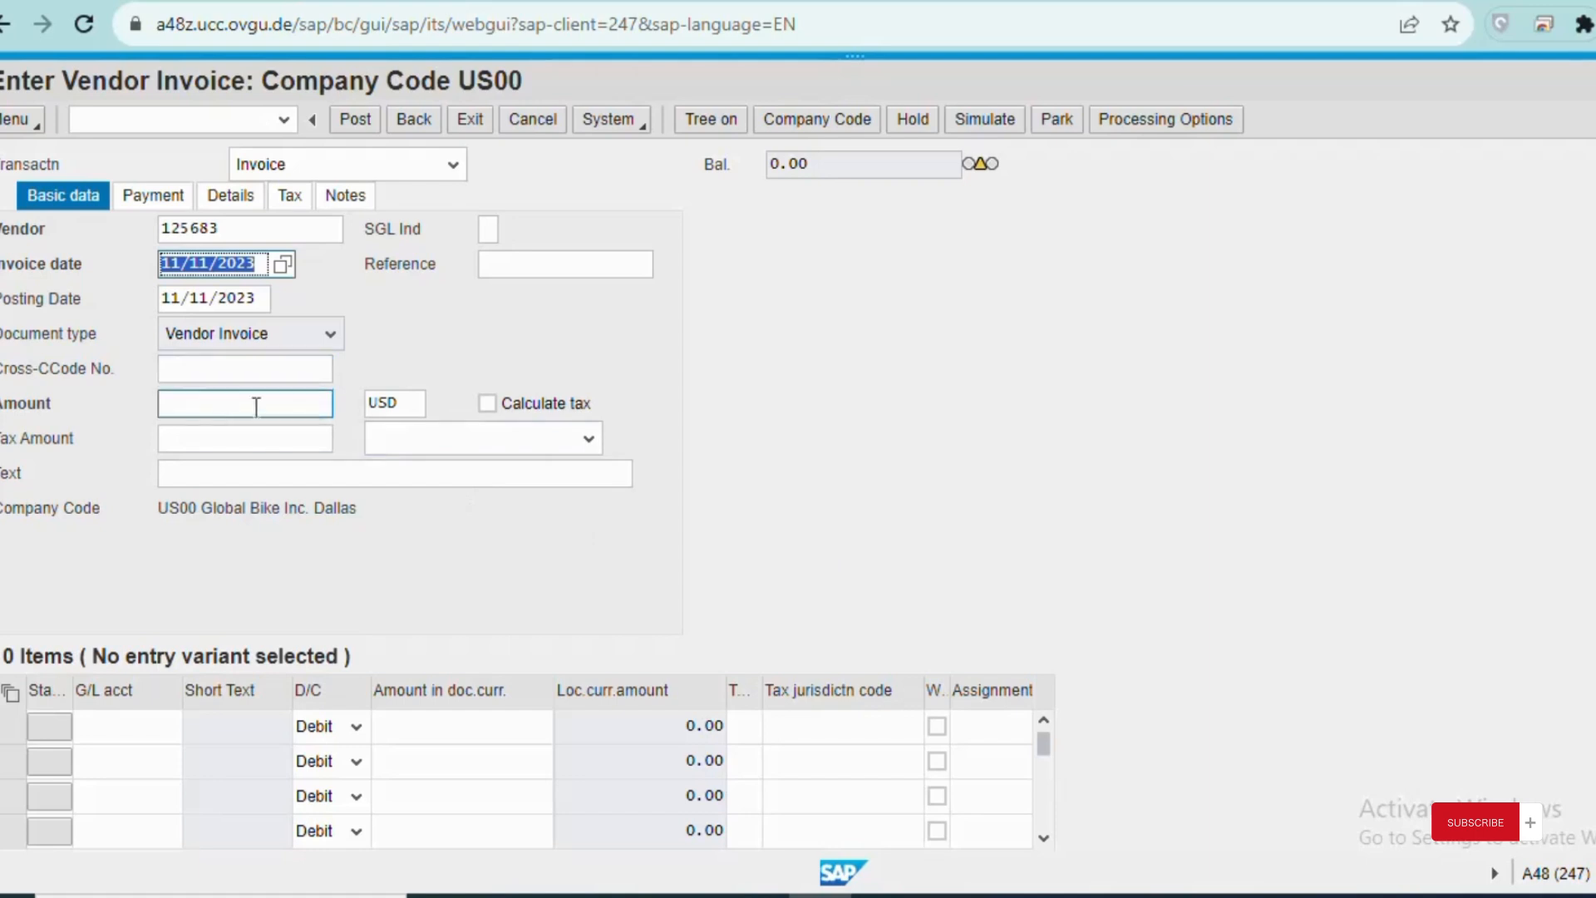
pyautogui.click(229, 403)
pyautogui.write('1500')
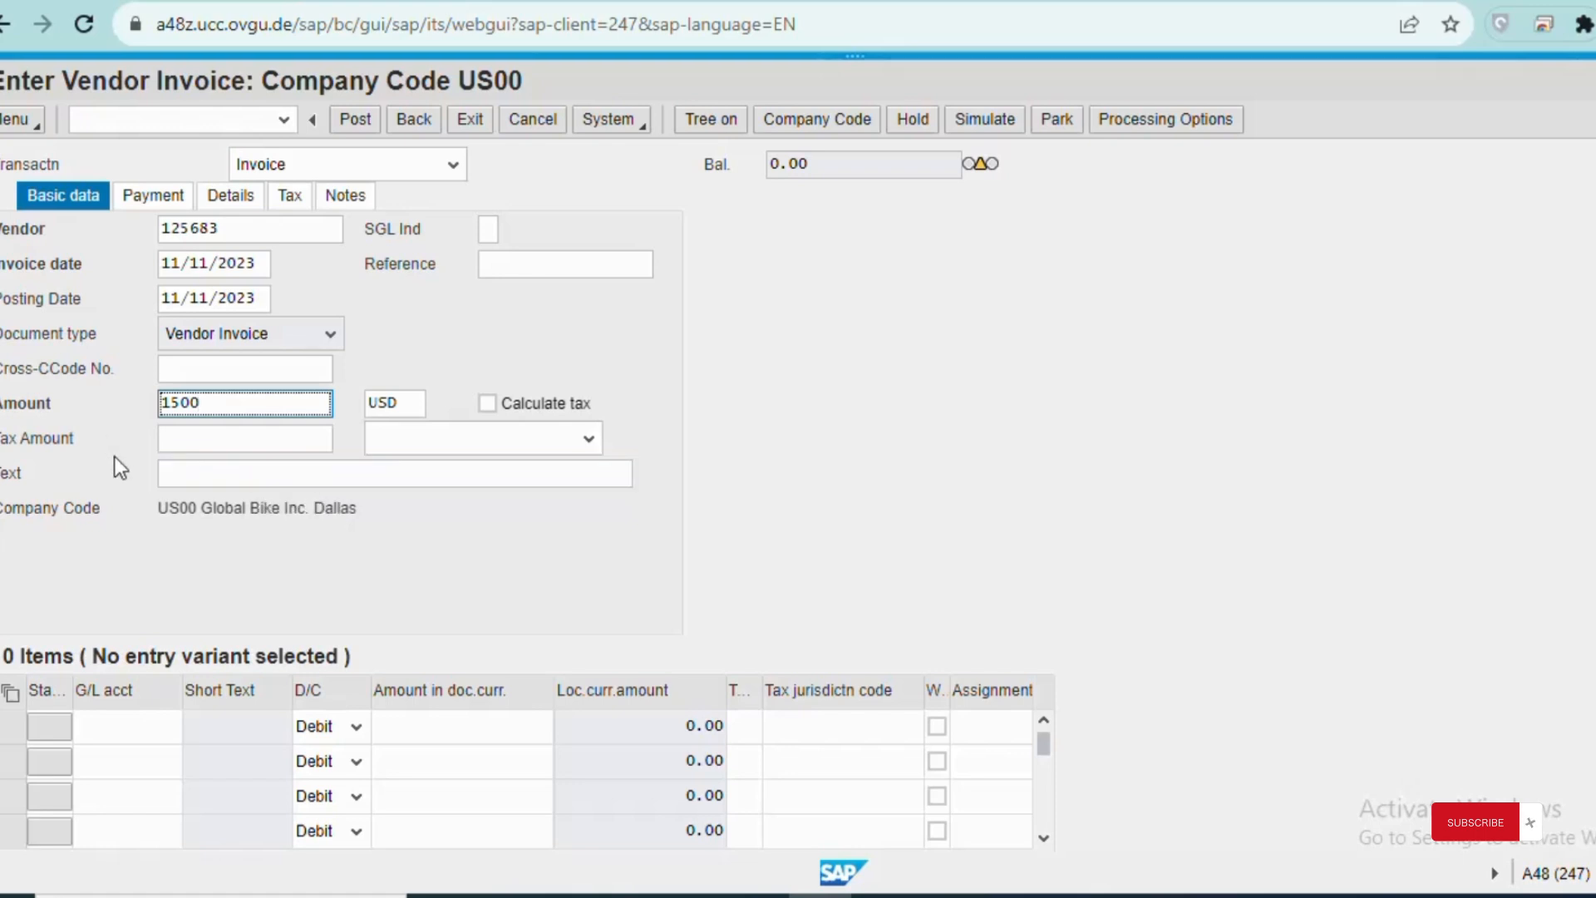
pyautogui.click(163, 479)
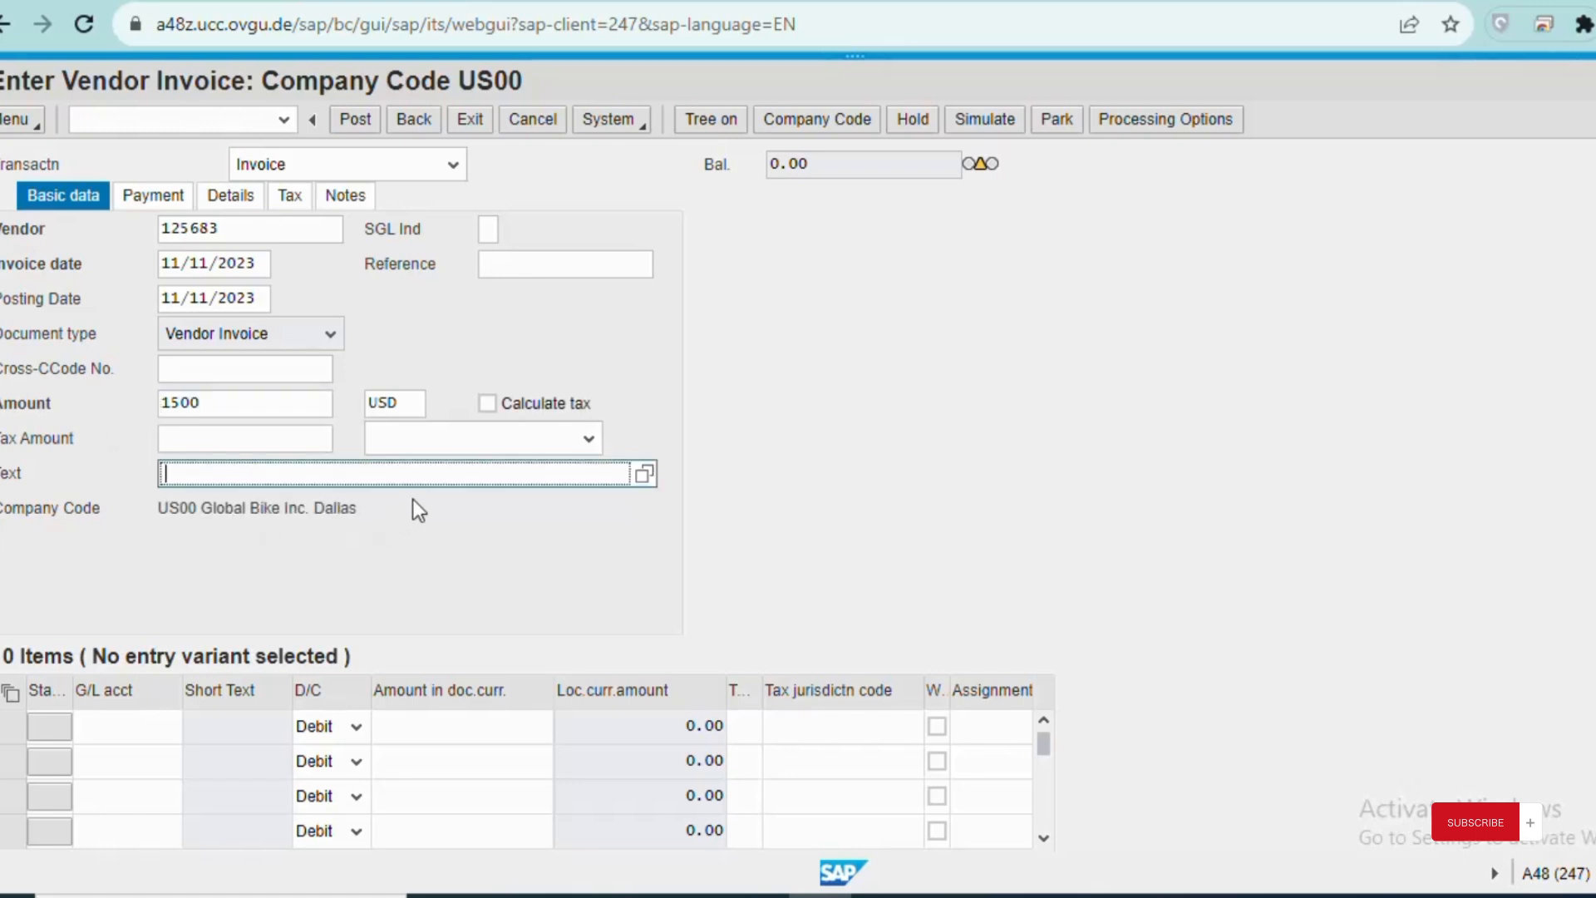
pyautogui.click(778, 412)
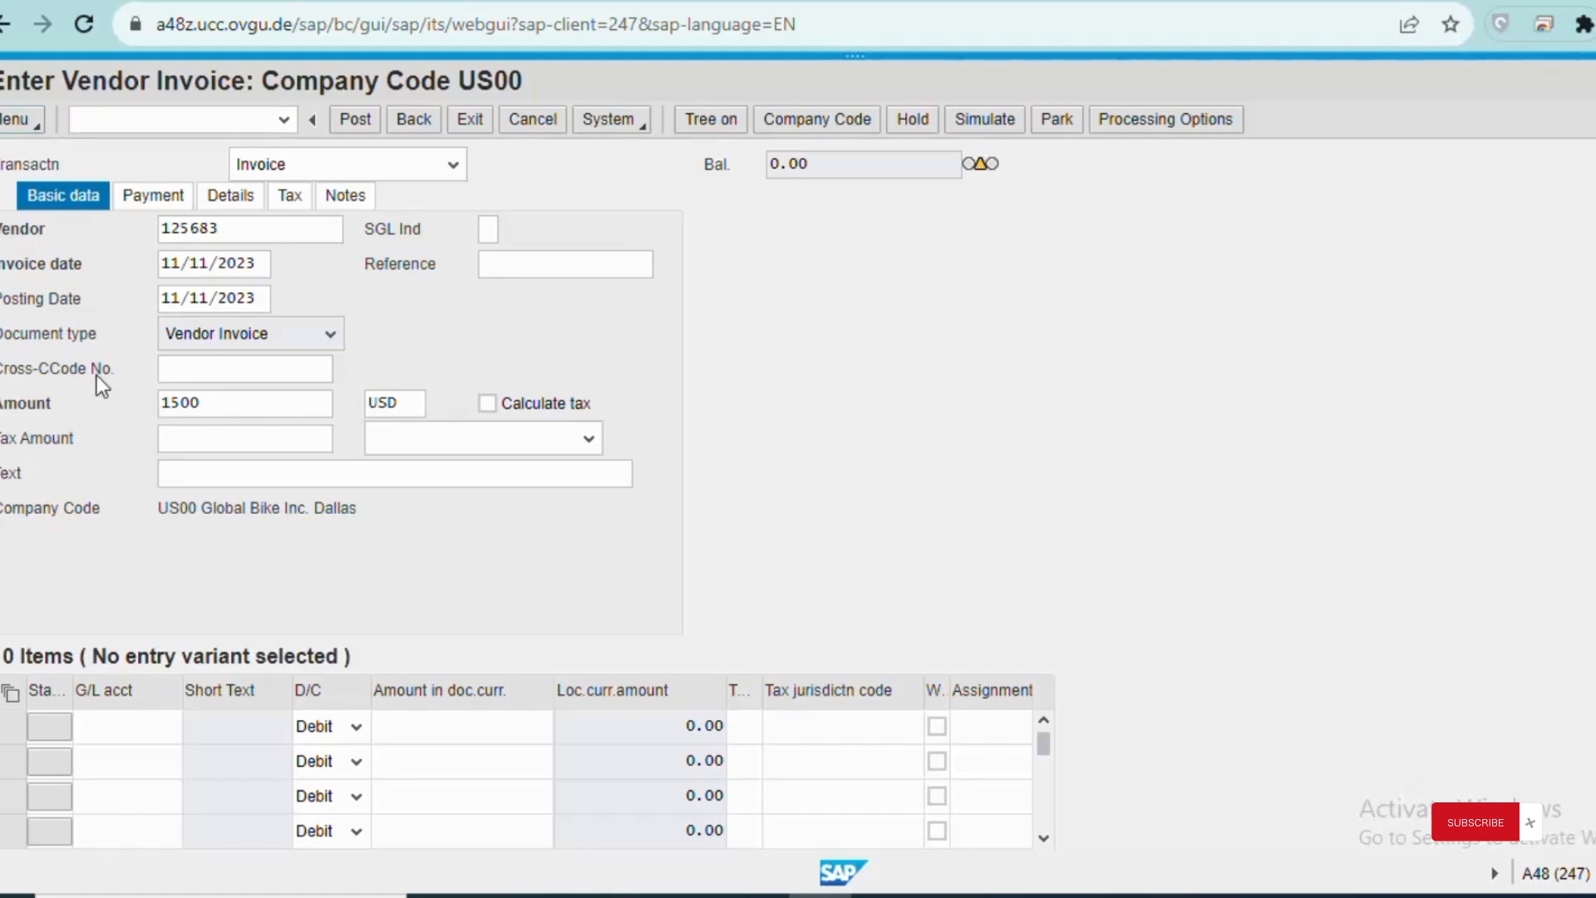
pyautogui.scroll(-1, 593, 611)
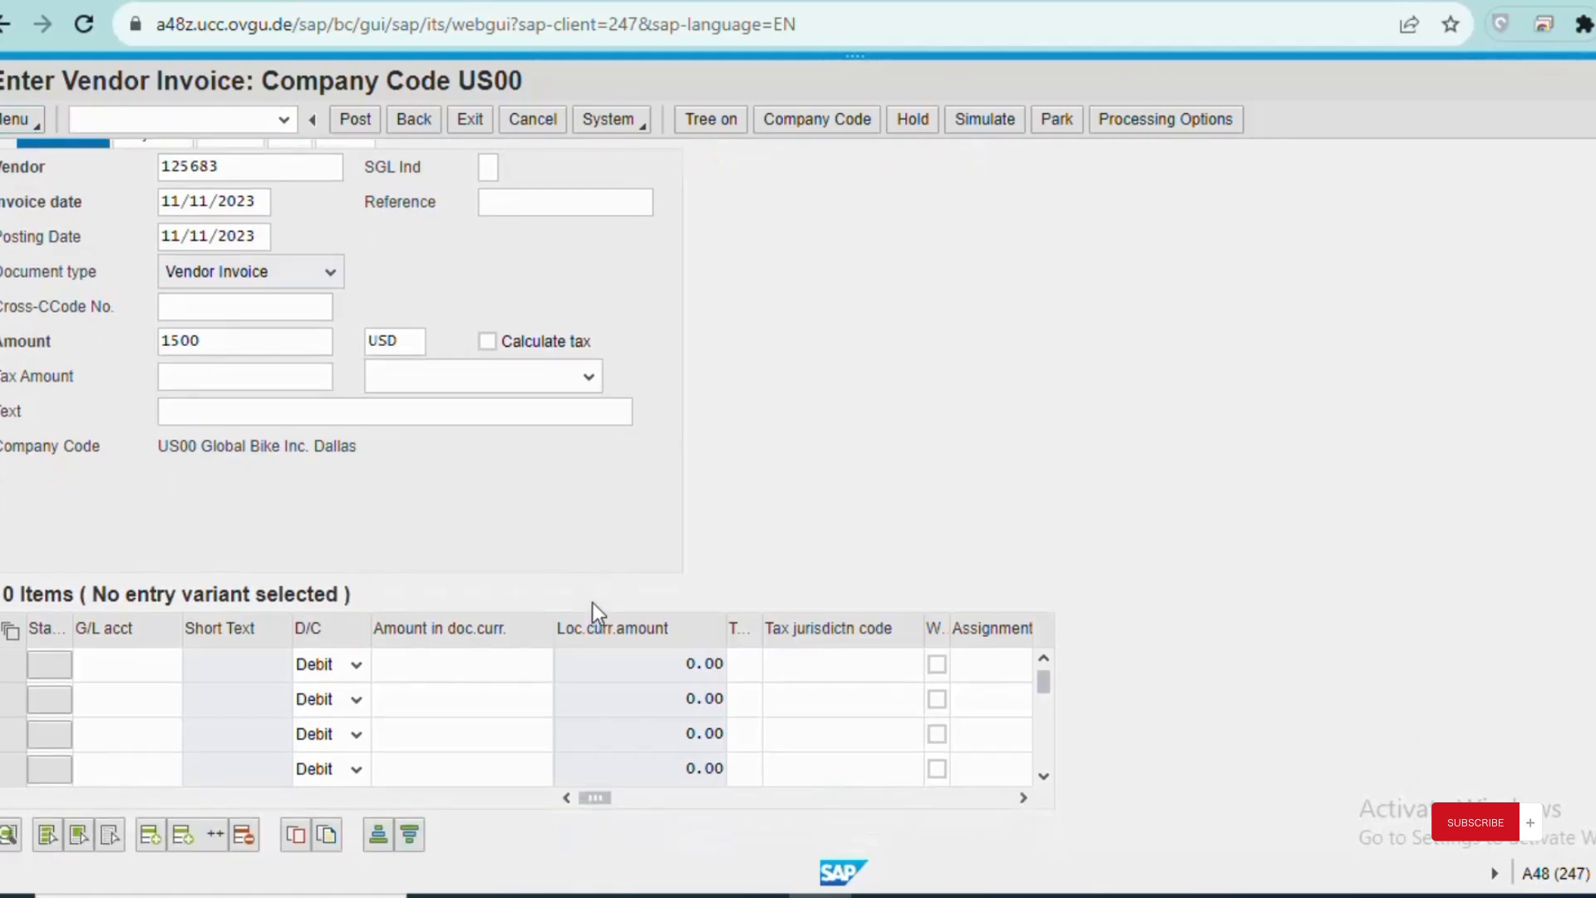
# Step: Confirm the invoice header data and enter a debit line item for G/L account 751105 with amount 1500
pyautogui.press('Return')
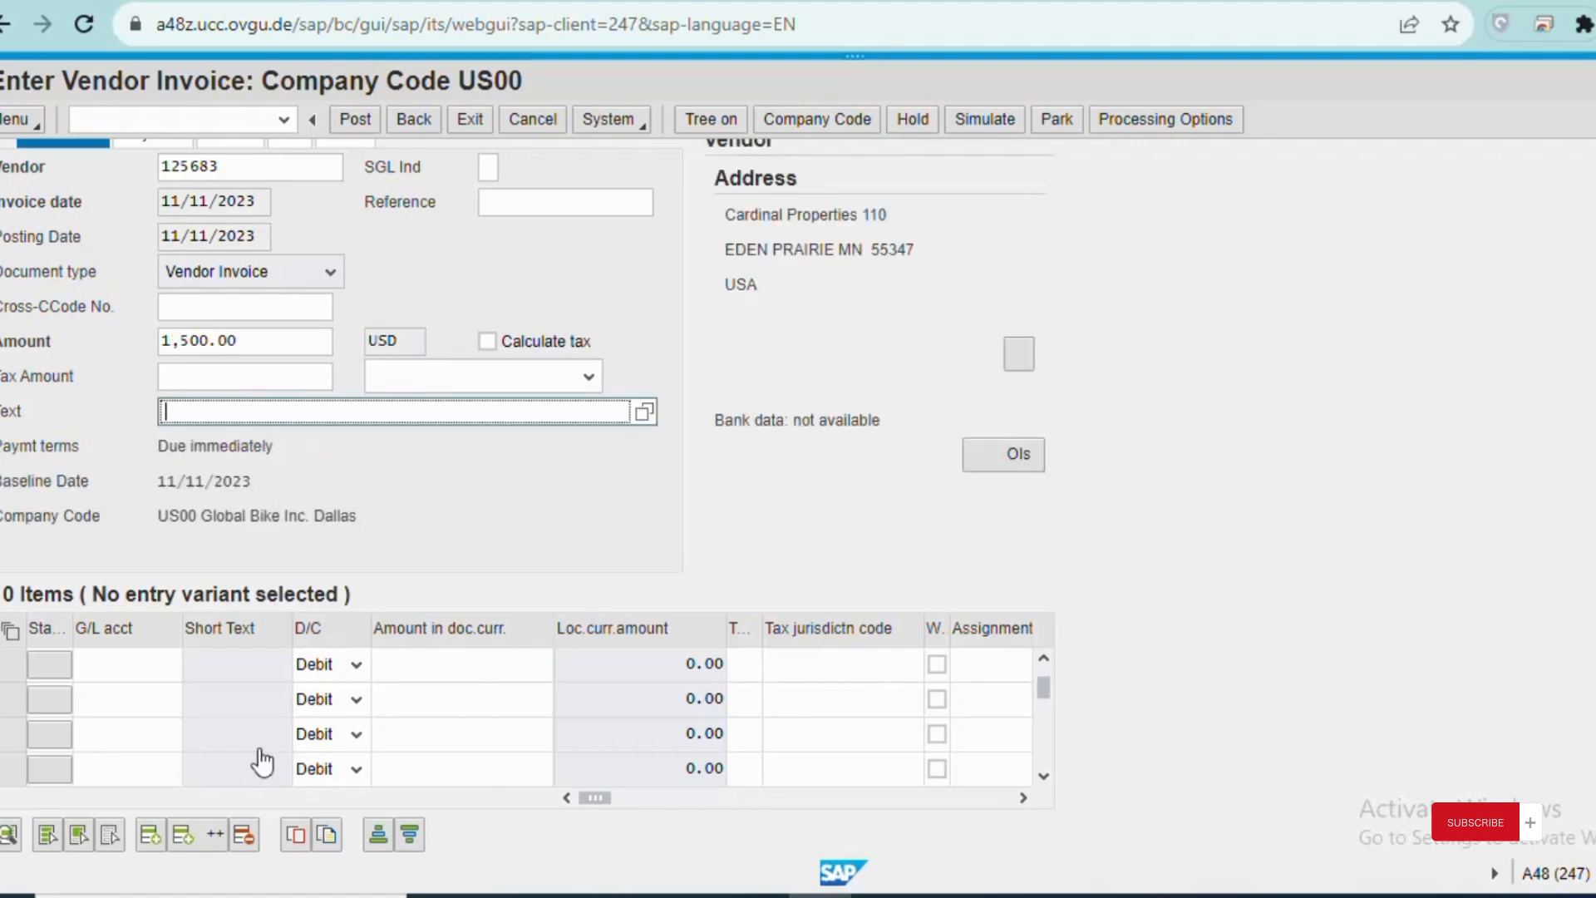
pyautogui.click(123, 664)
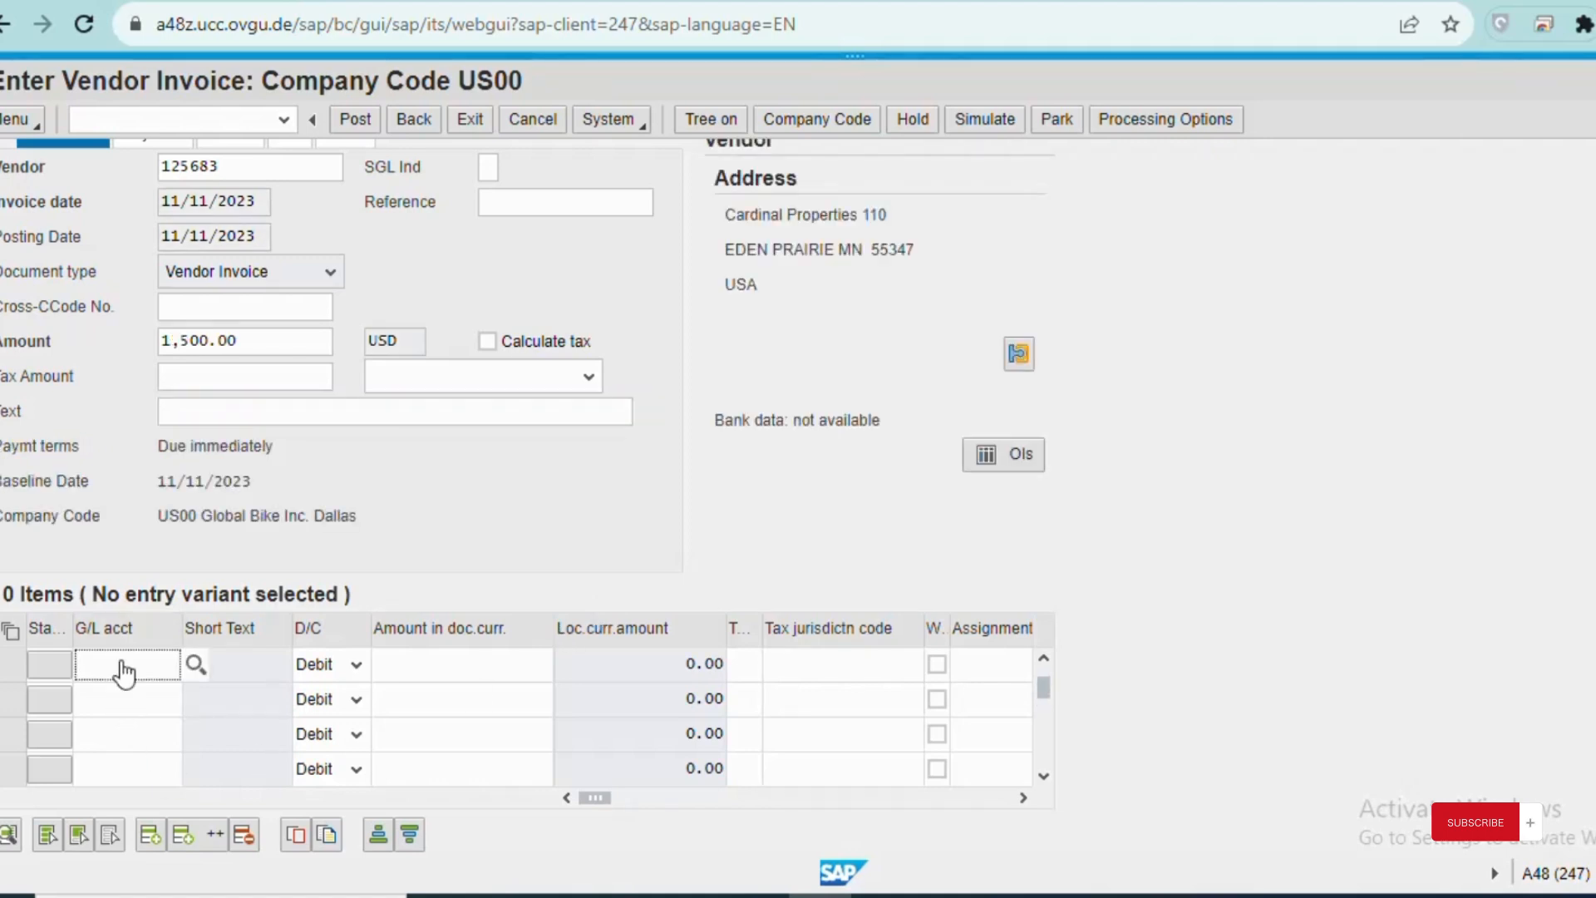
pyautogui.write('751105')
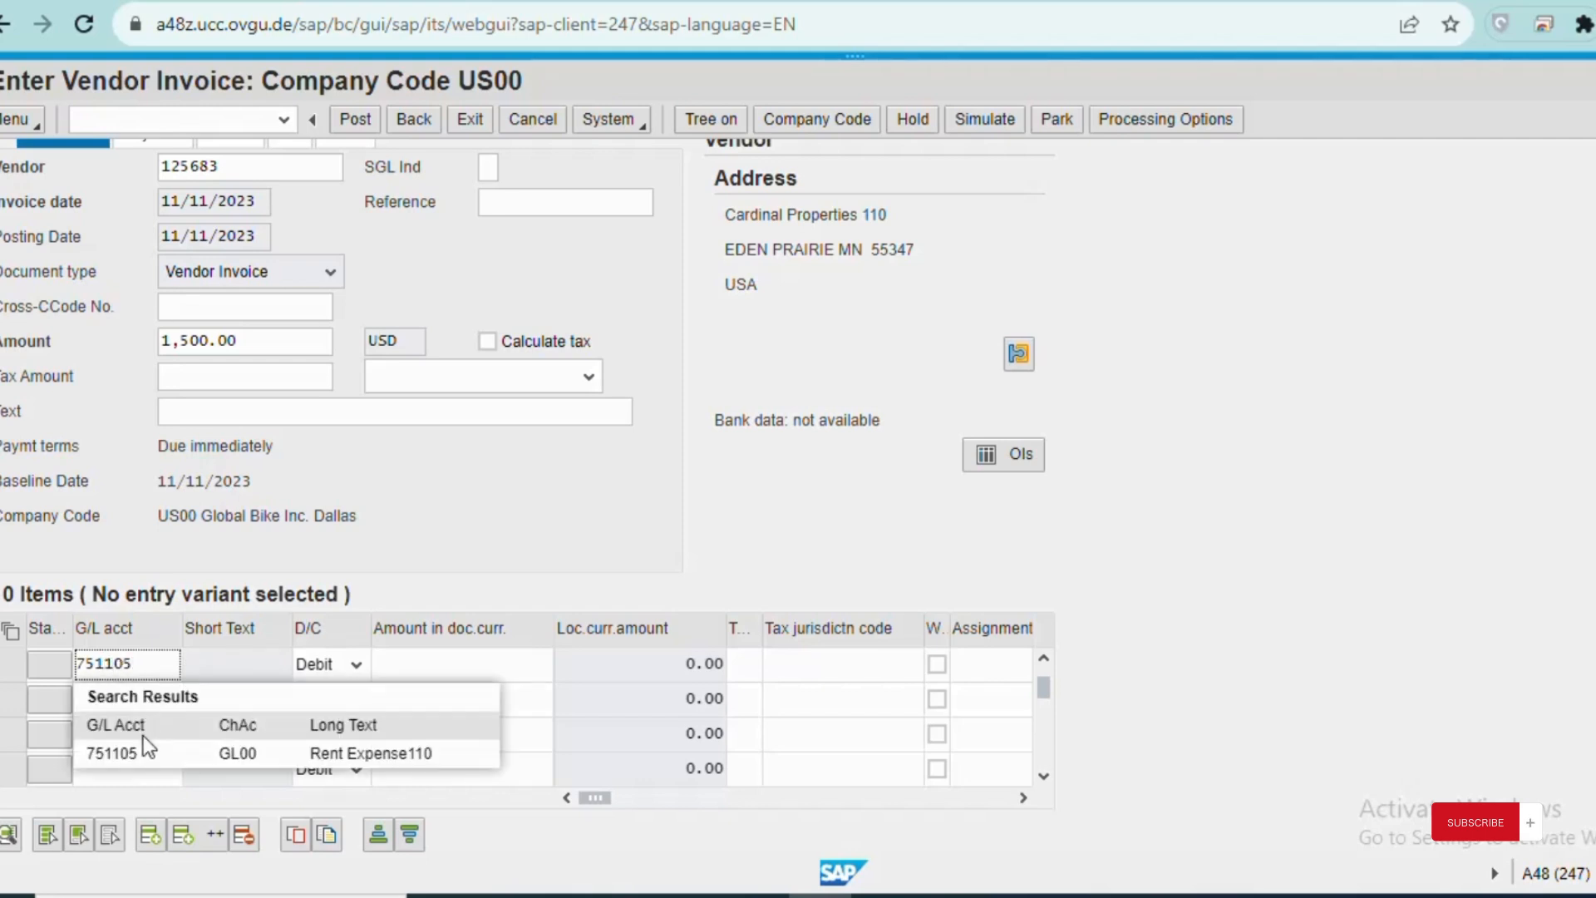
pyautogui.click(123, 750)
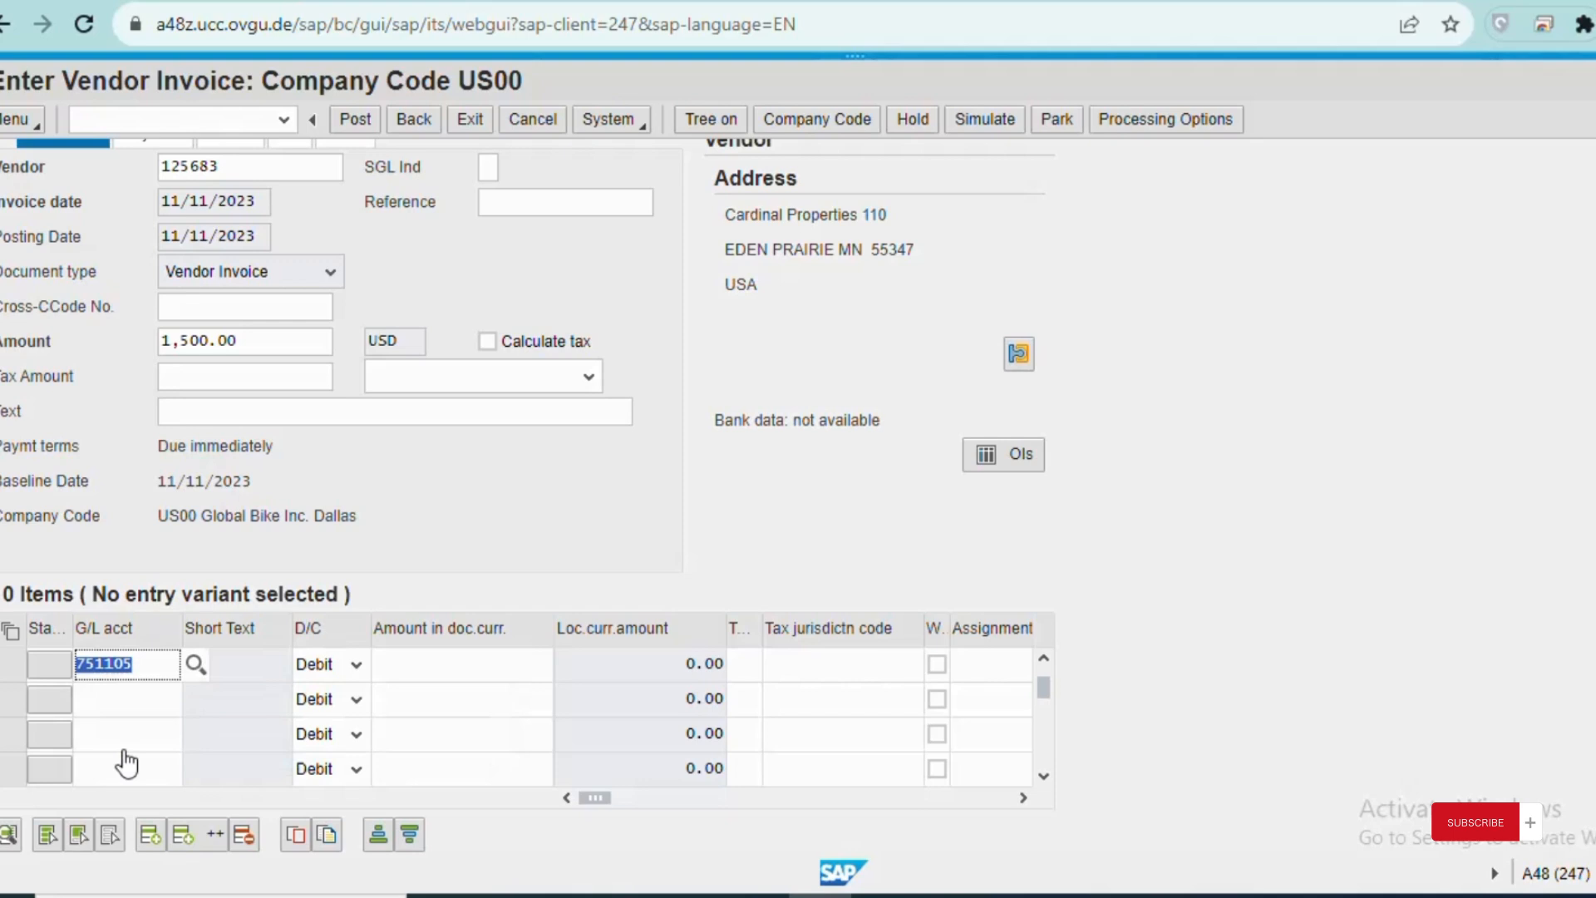
pyautogui.click(411, 673)
pyautogui.write('15')
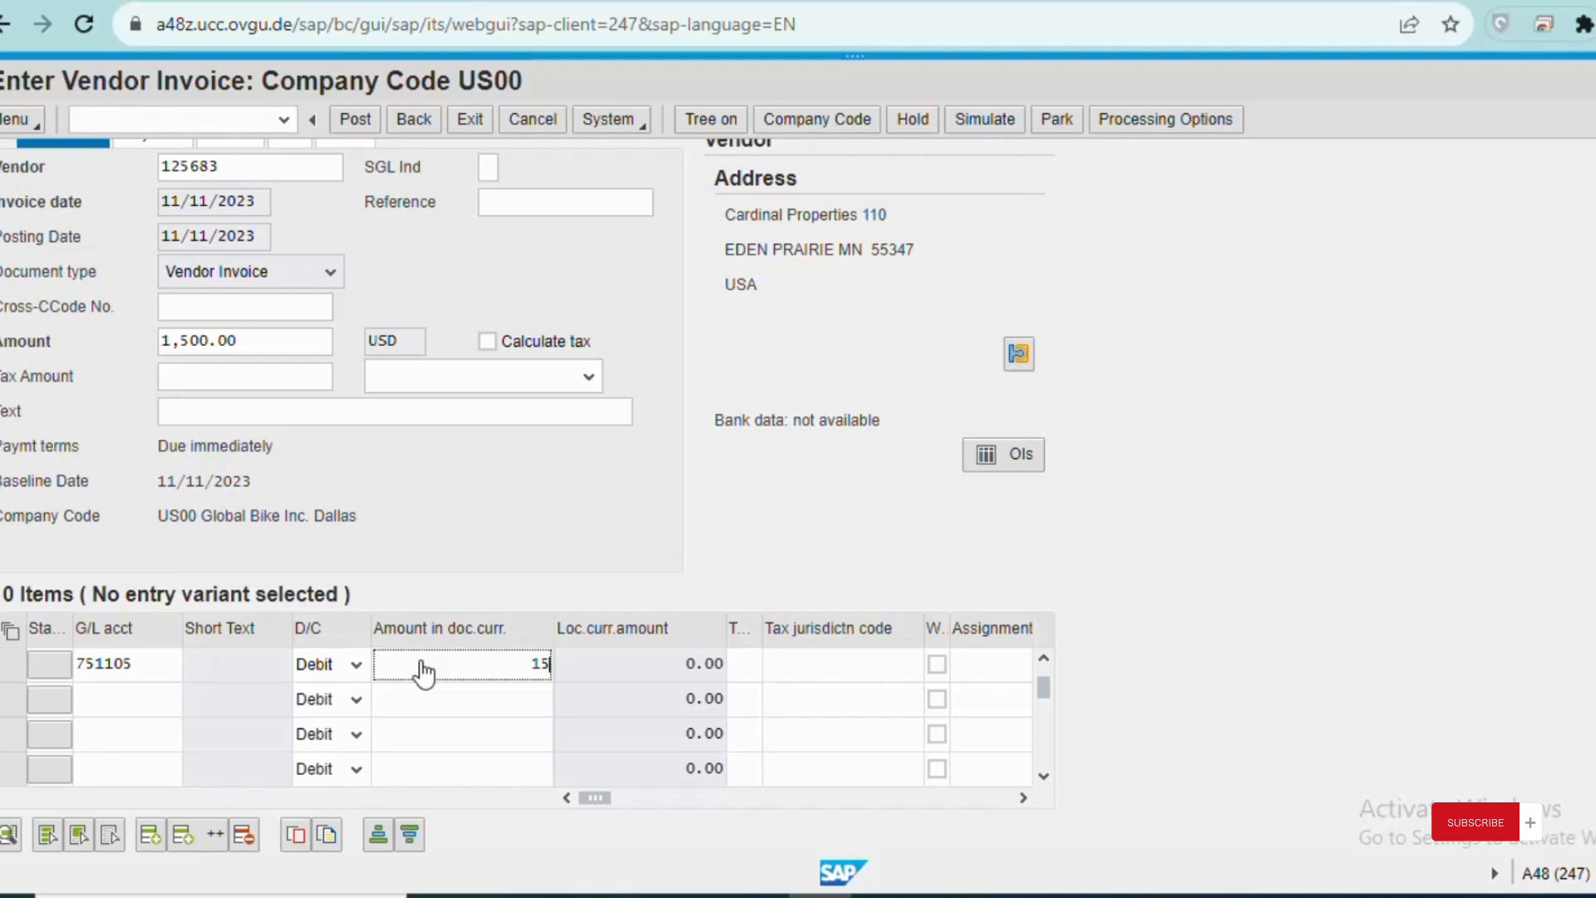
pyautogui.write('00')
# Step: Enter the text "Invoice Cardinal Rent Expense-110" for the rent expense line item
pyautogui.click(221, 666)
pyautogui.click(1024, 798)
pyautogui.click(1024, 798)
pyautogui.click(1023, 798)
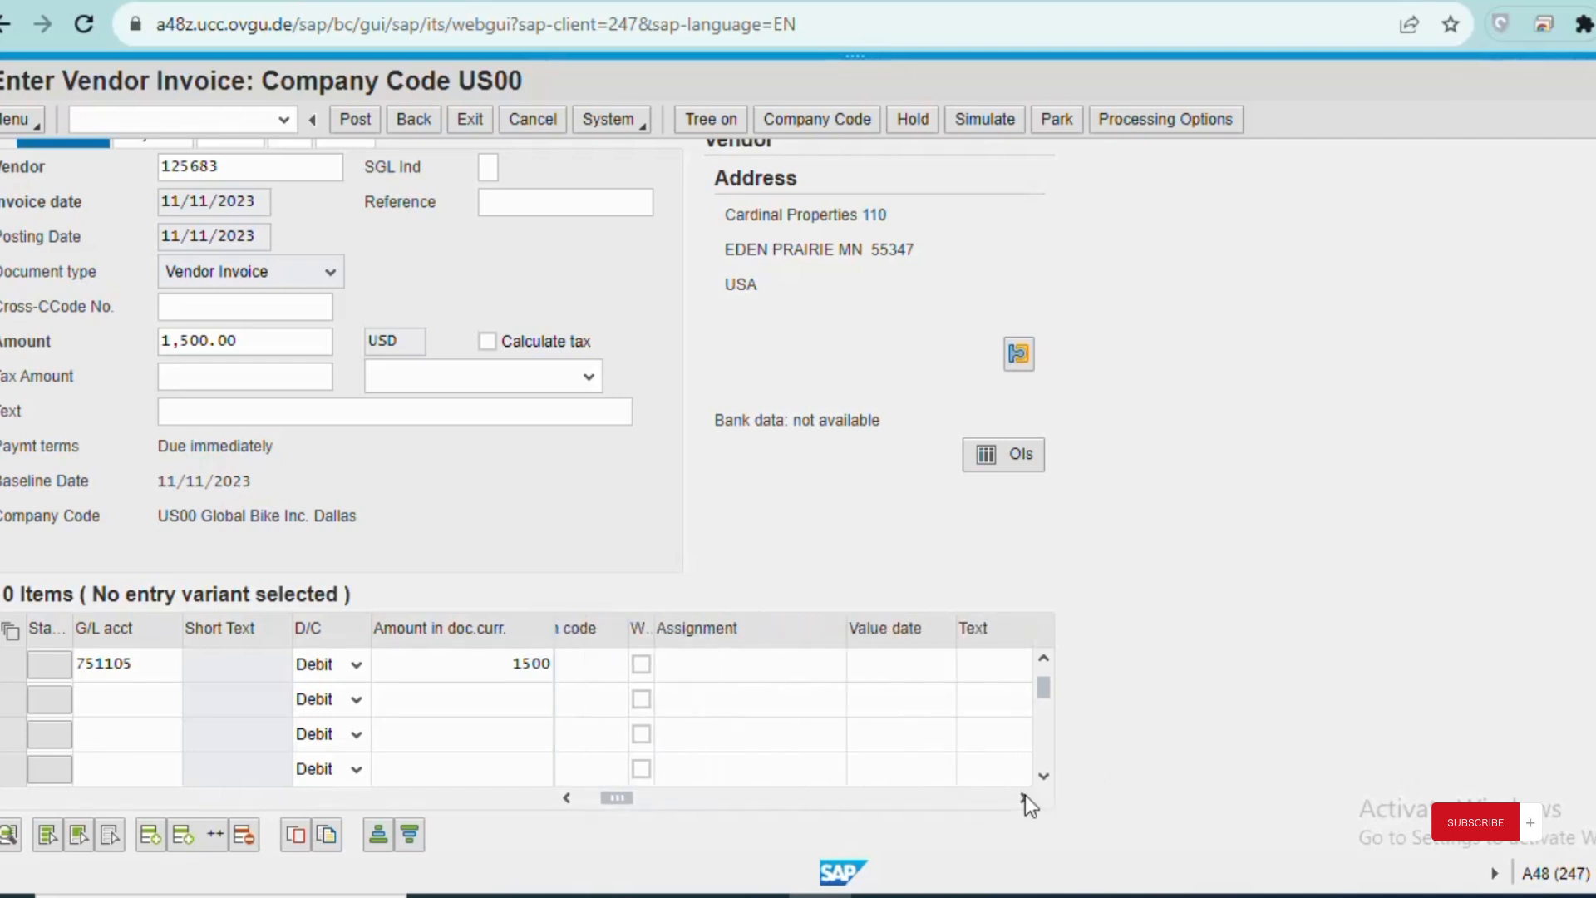
pyautogui.click(1023, 798)
pyautogui.click(807, 669)
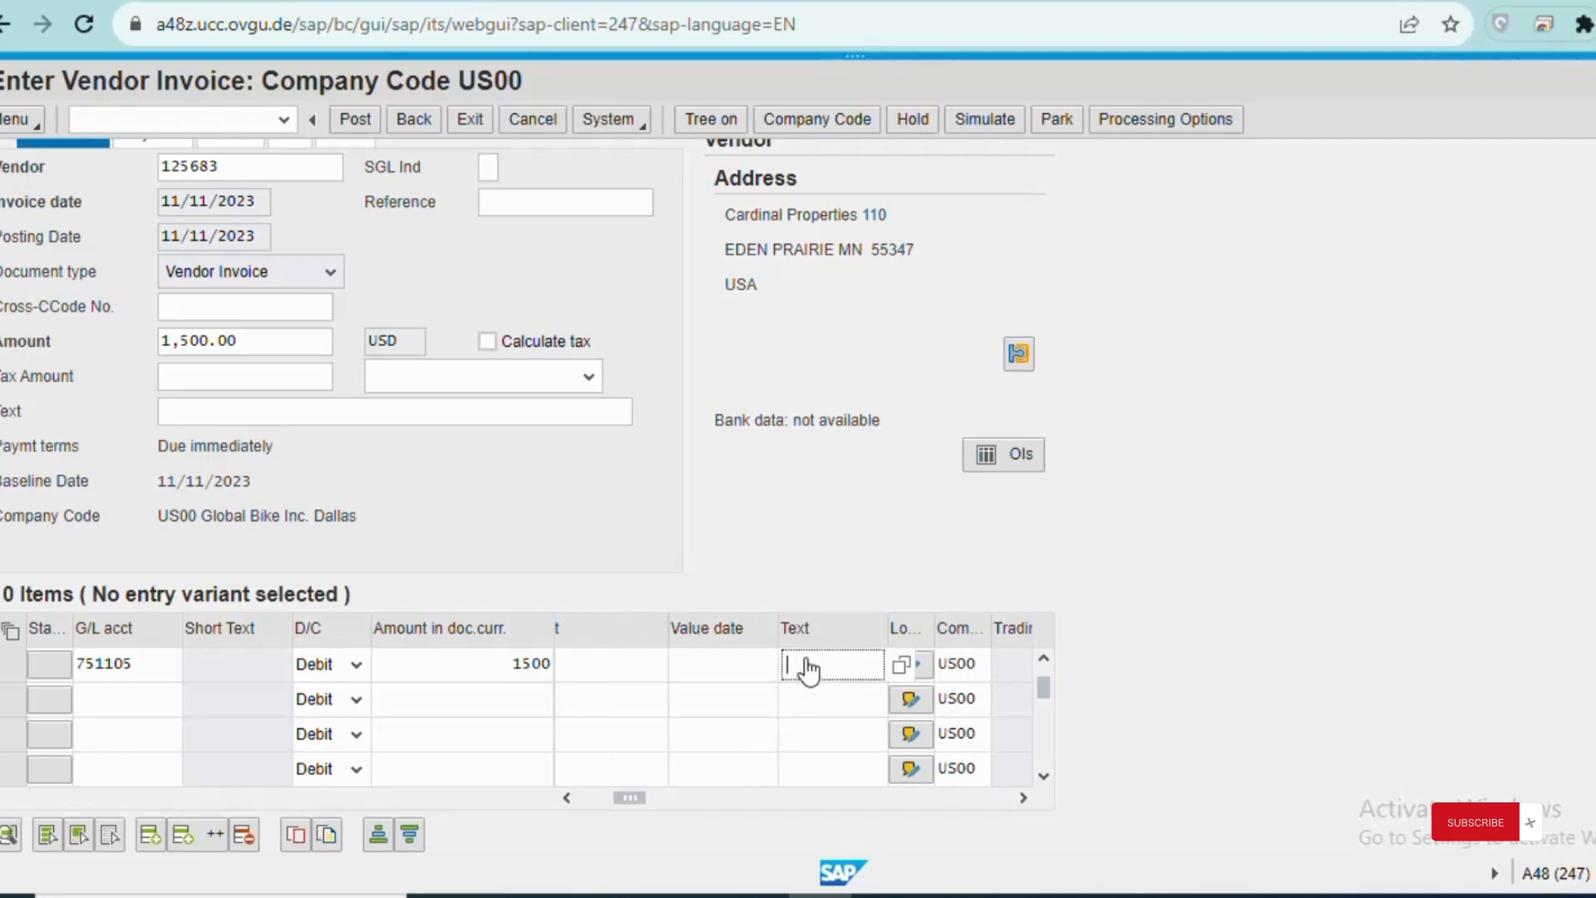
pyautogui.write('Invoice')
pyautogui.write(' Car')
pyautogui.write('dinal')
pyautogui.write(' Rent Expens')
pyautogui.write('e')
pyautogui.press('BackSpace')
pyautogui.write('-110')
# Step: Assign cost center NAHR2110 to the rent expense line item and confirm the entry past the tax code warning
pyautogui.click(1022, 798)
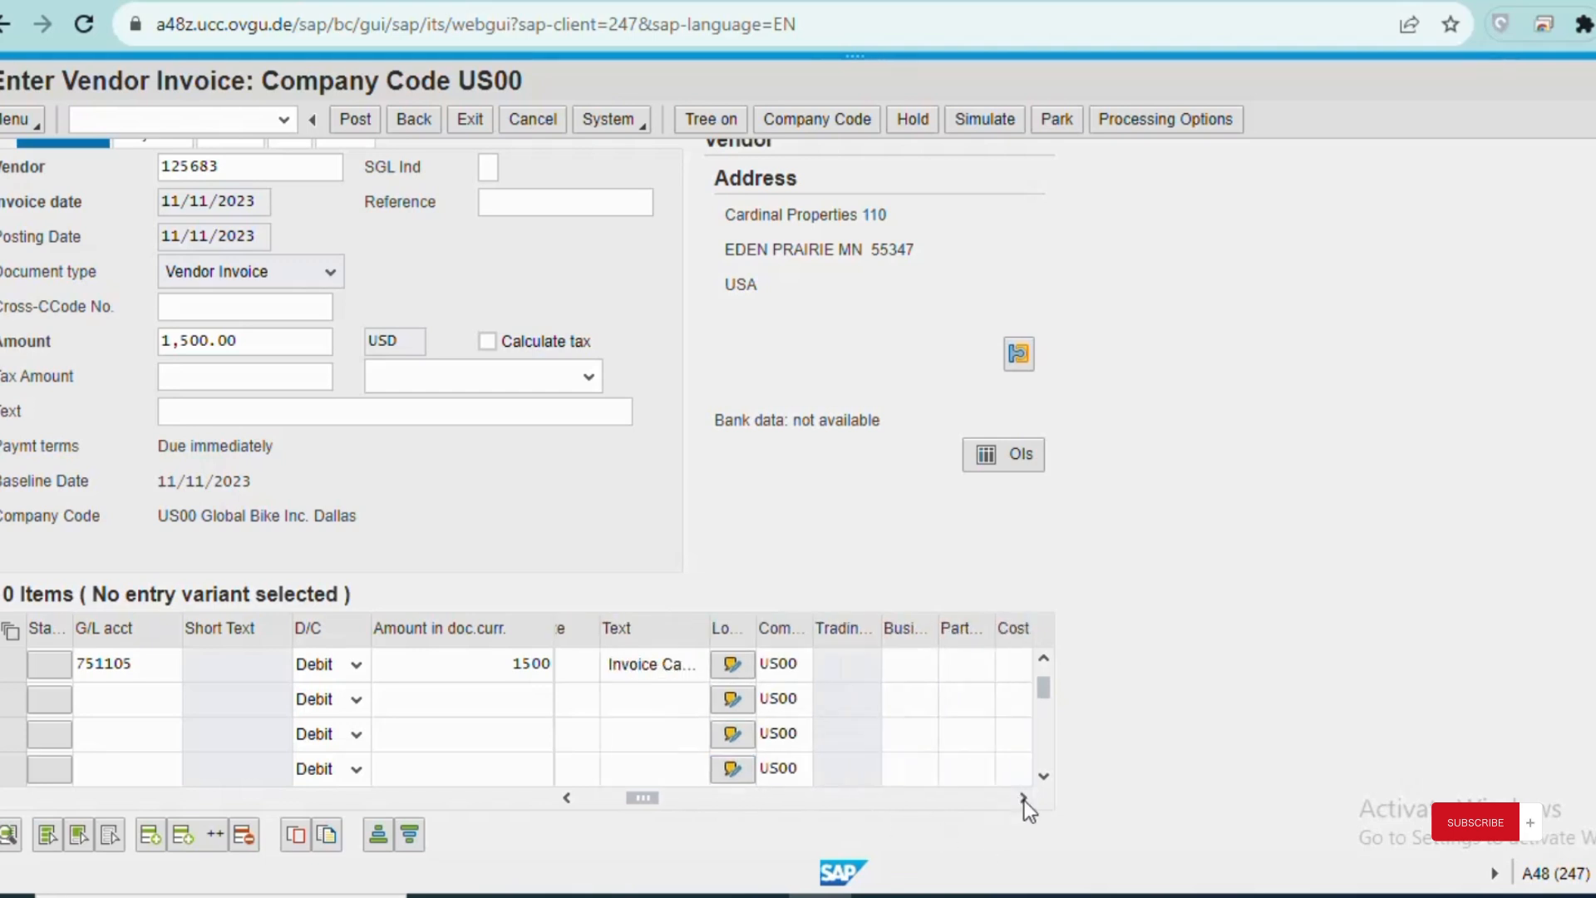
pyautogui.click(771, 672)
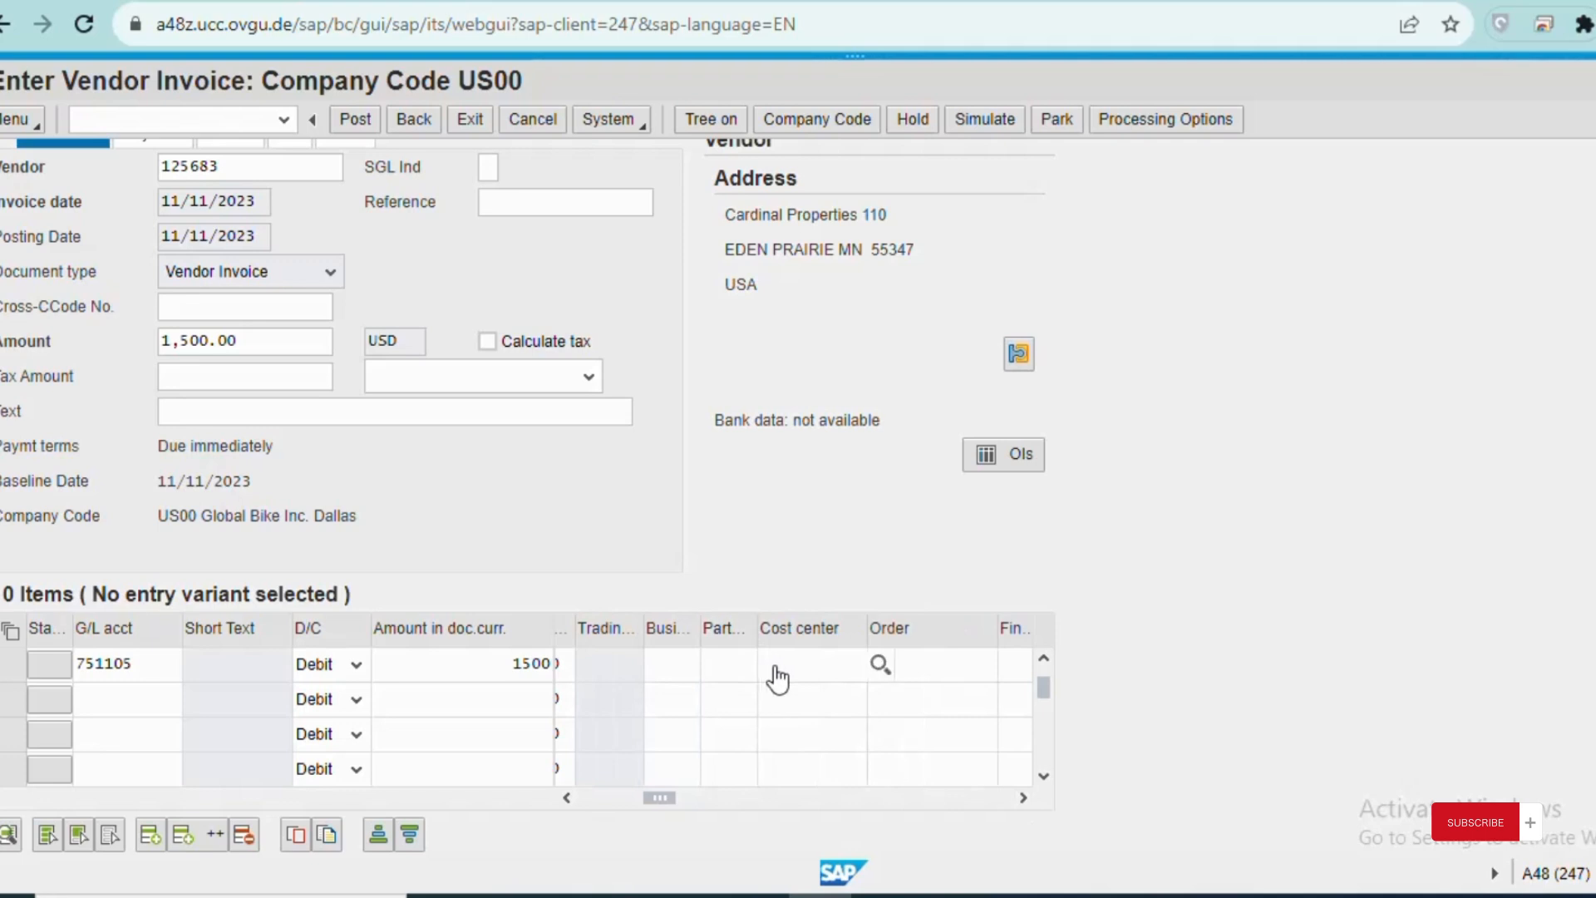
pyautogui.write('NAHR2110')
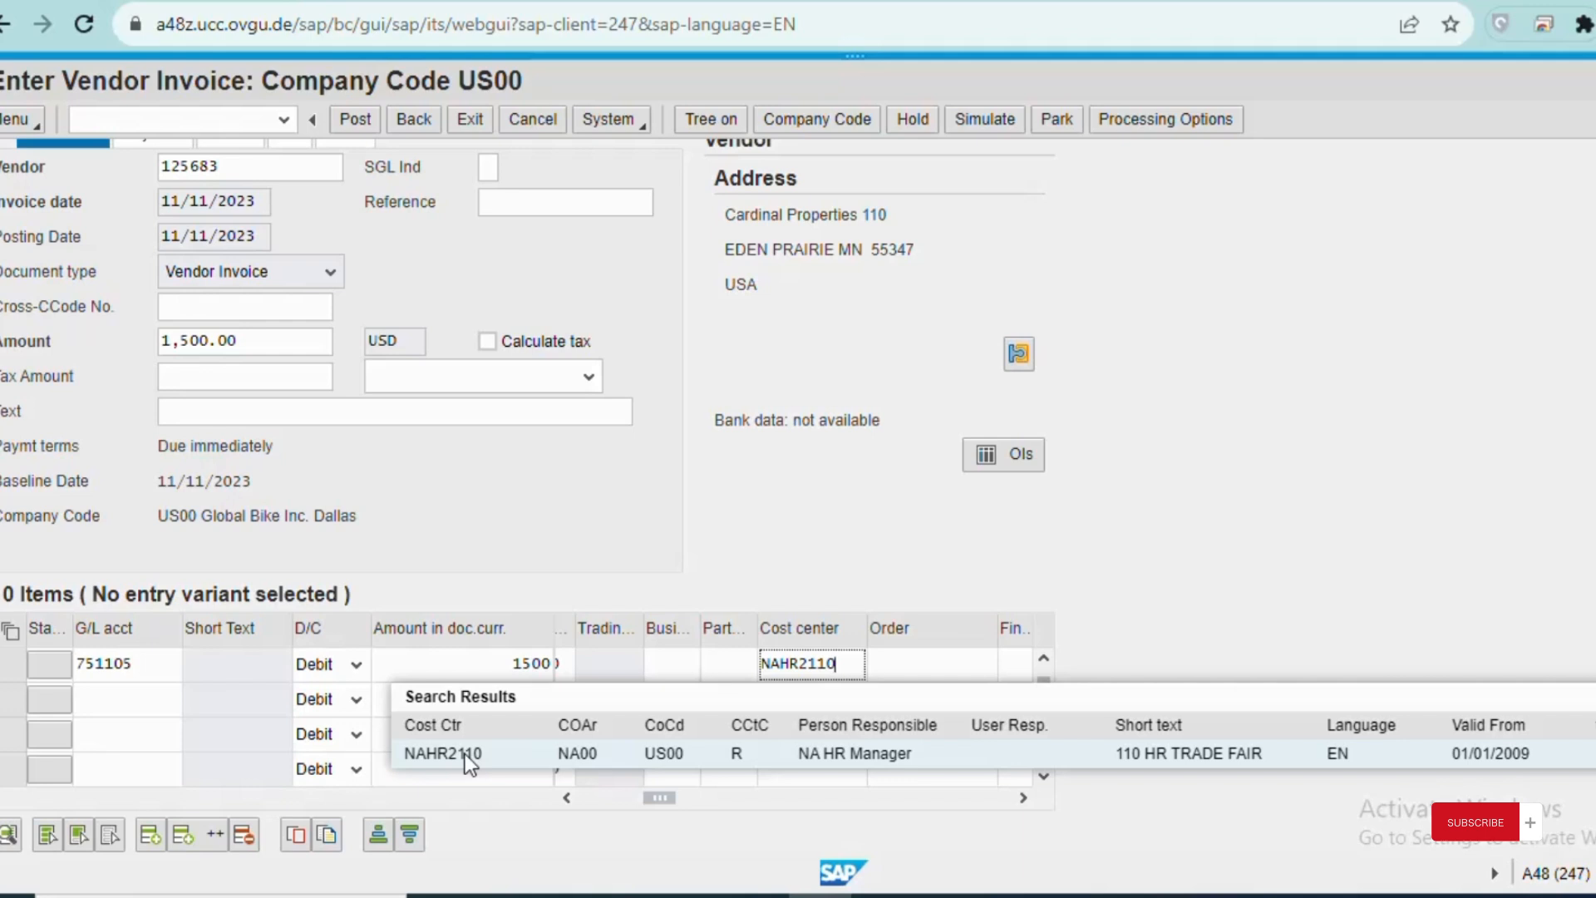
pyautogui.click(465, 754)
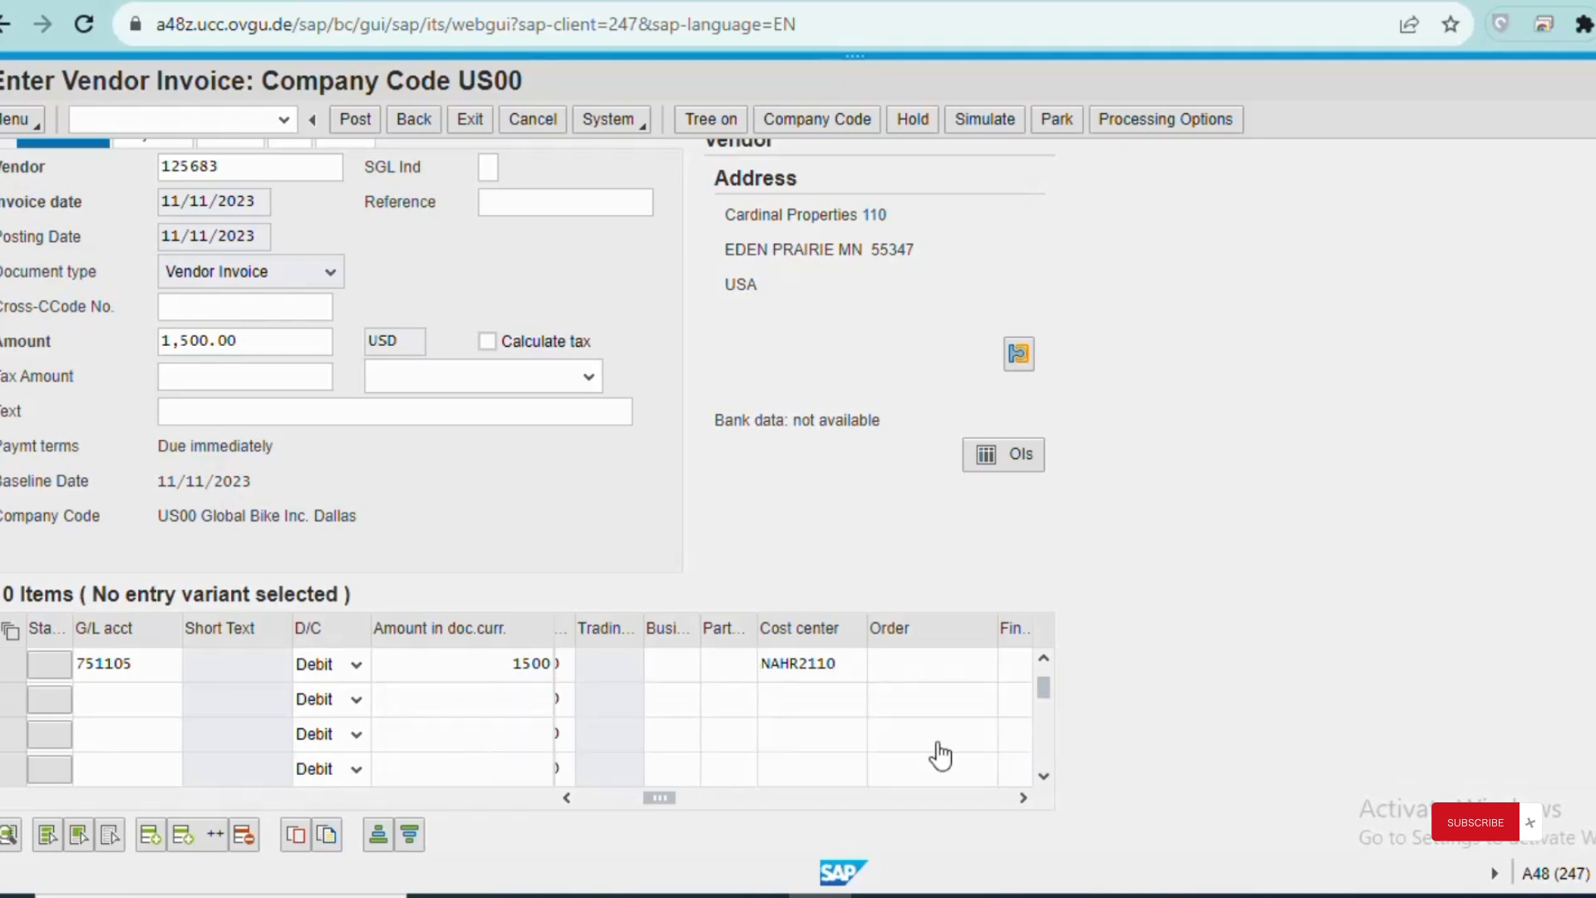
pyautogui.press('Return')
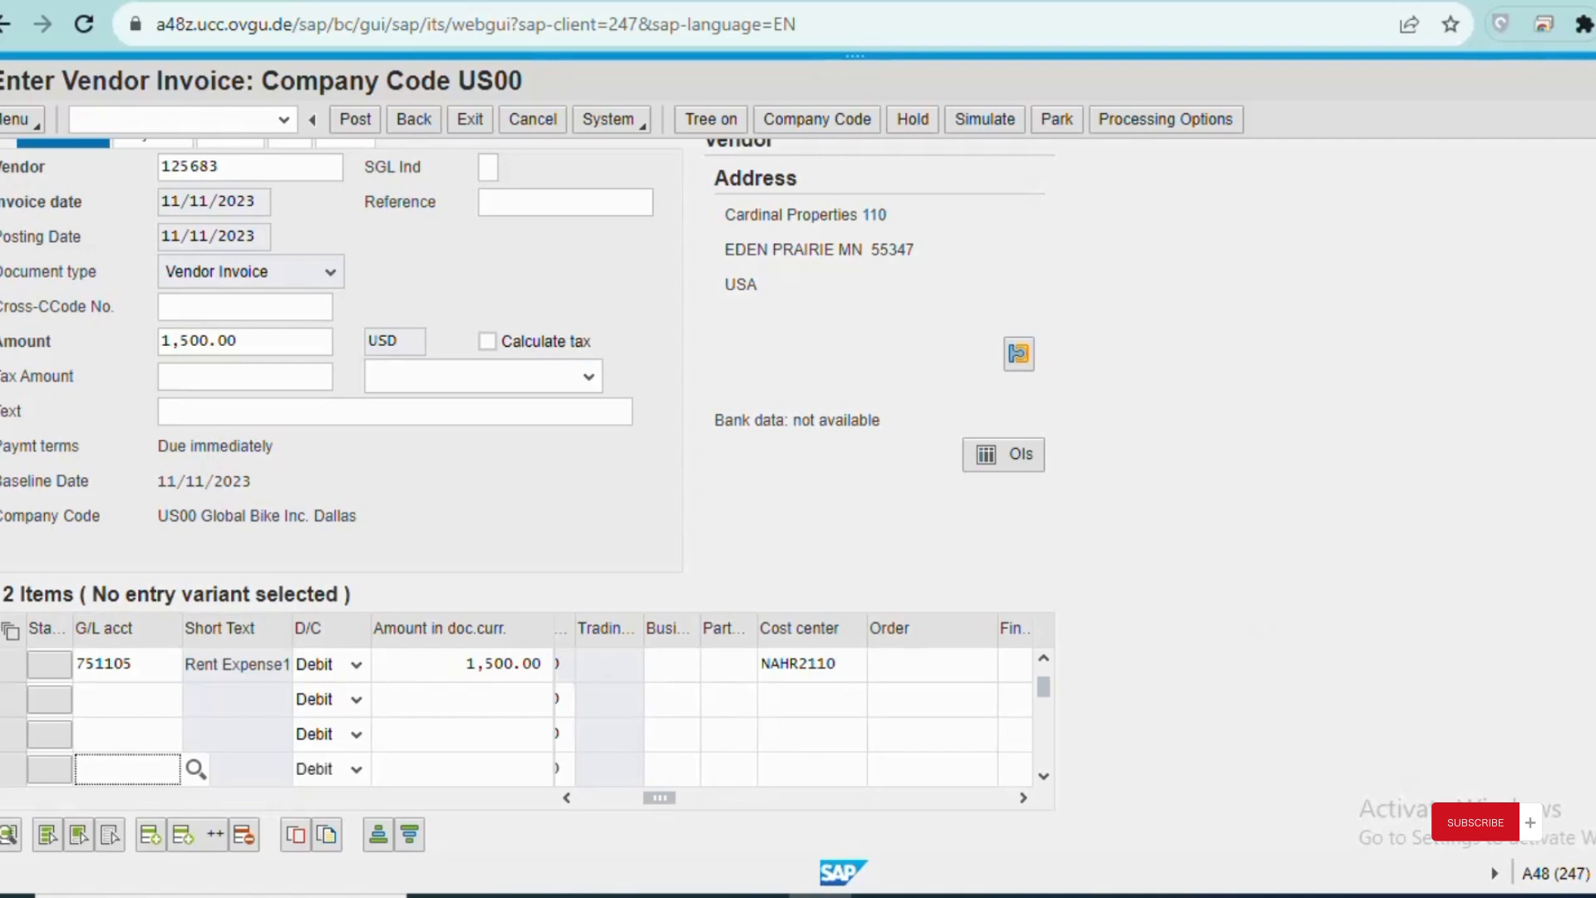
pyautogui.press('Return')
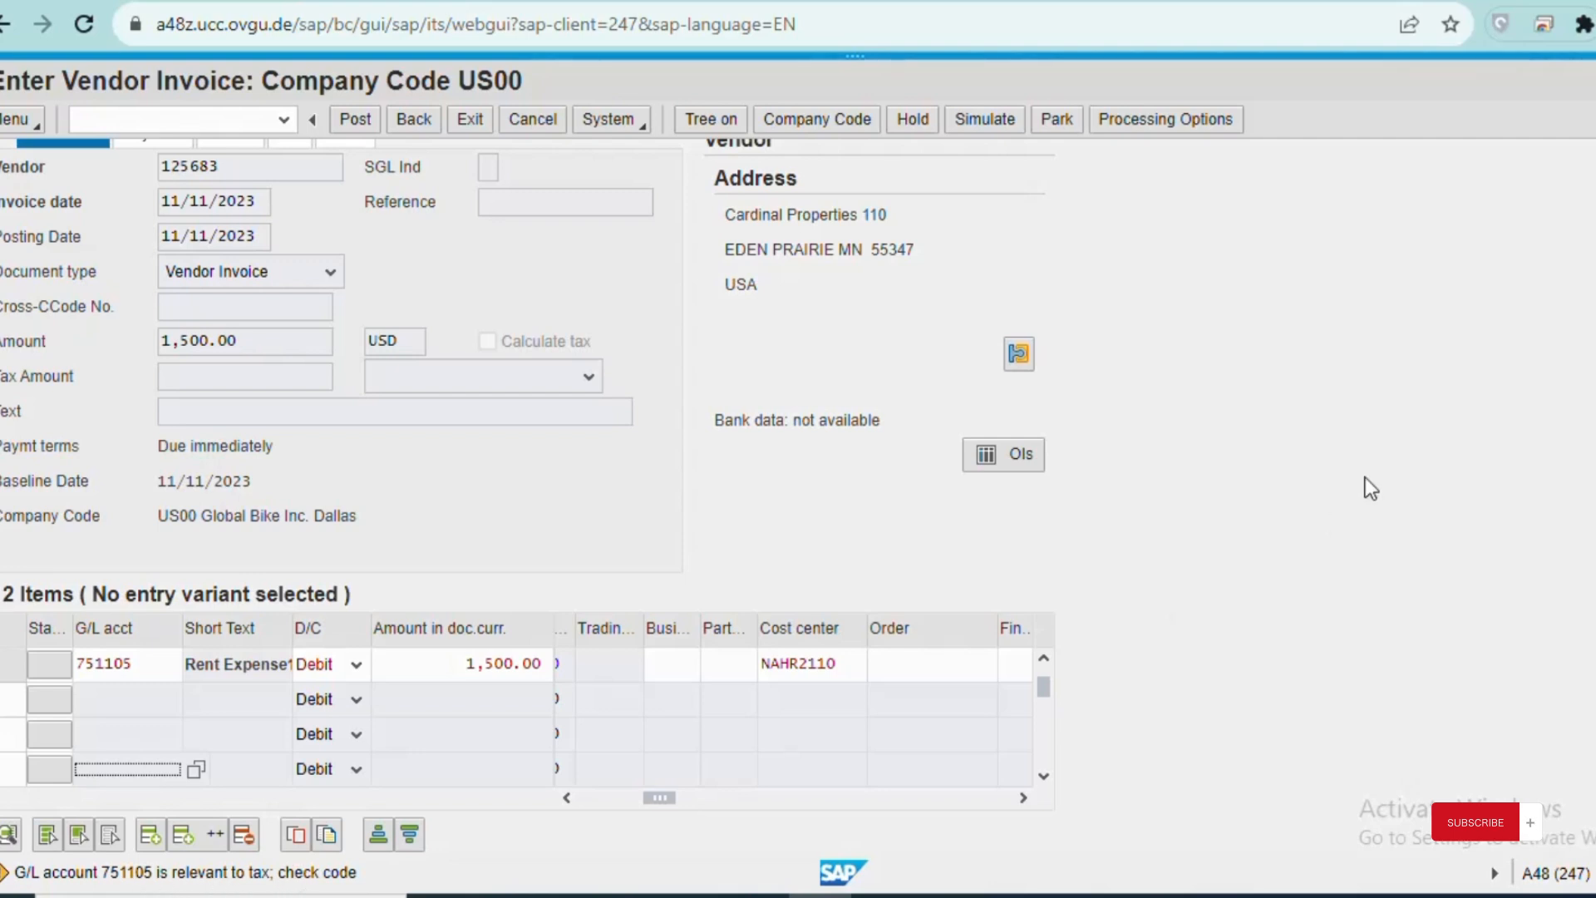
pyautogui.click(1336, 488)
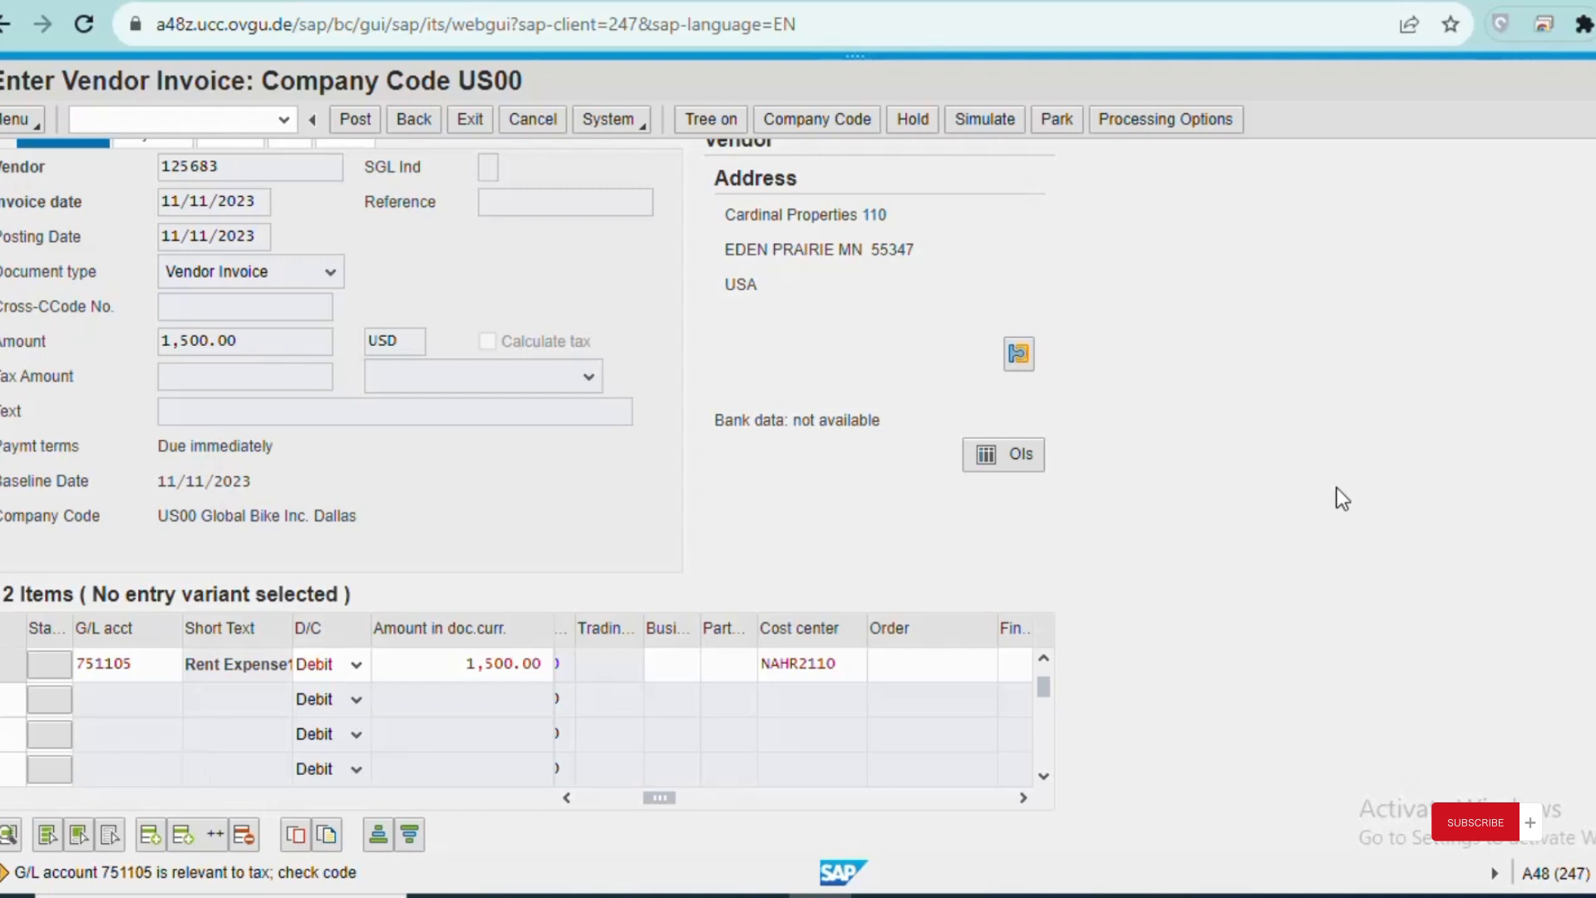
pyautogui.press('Return')
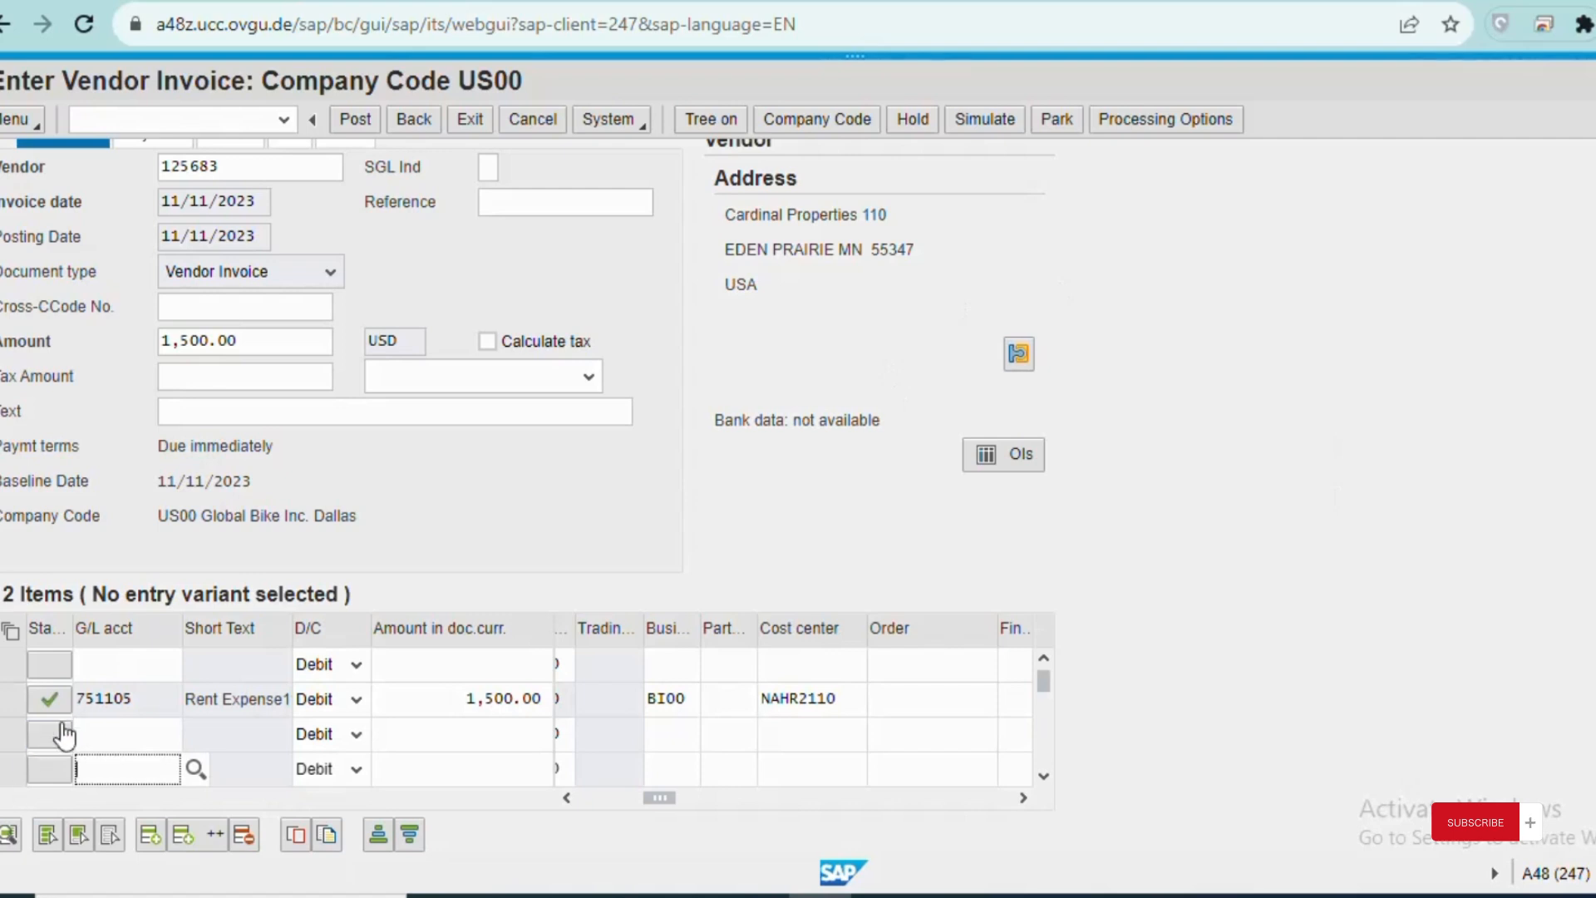
# Step: Simulate and post the vendor invoice, and confirm leaving the invoice entry
pyautogui.click(981, 127)
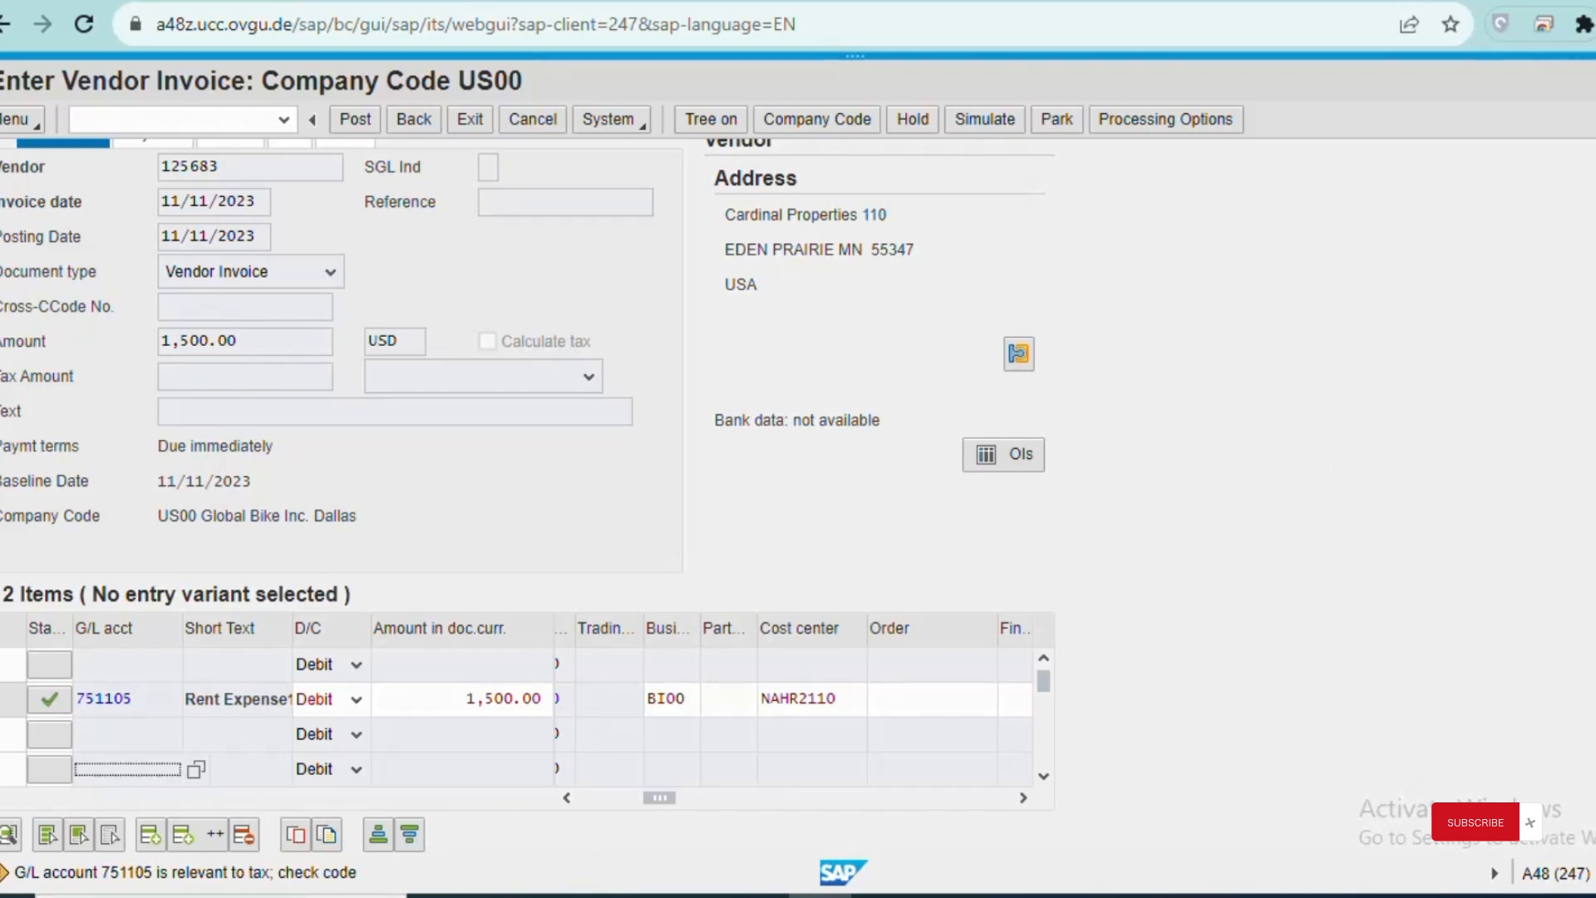
pyautogui.press('Return')
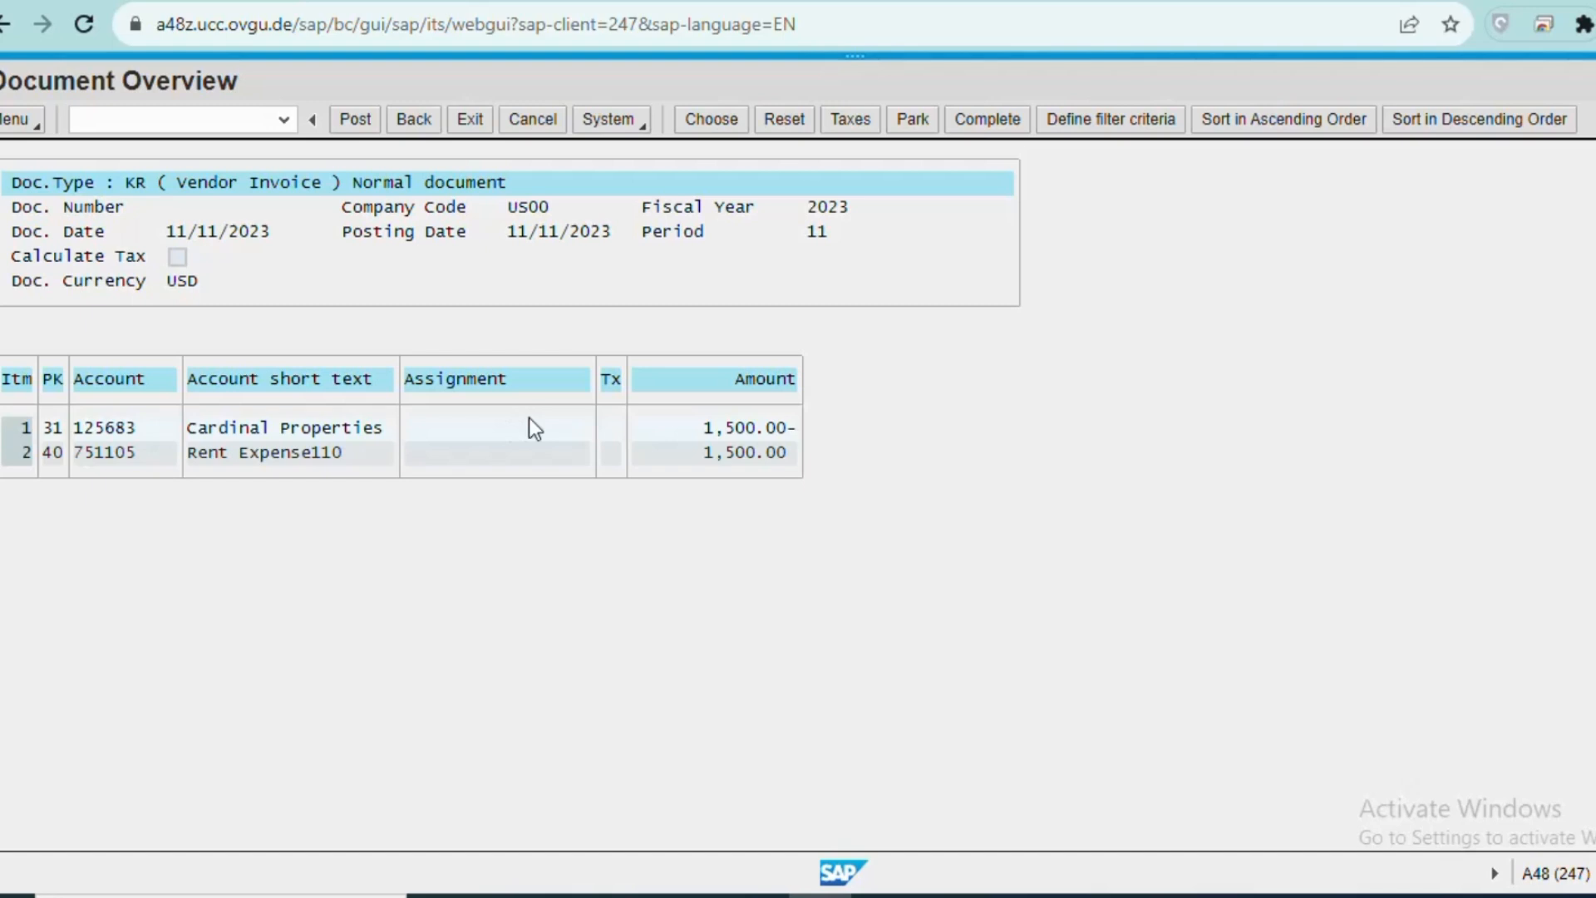
pyautogui.click(354, 123)
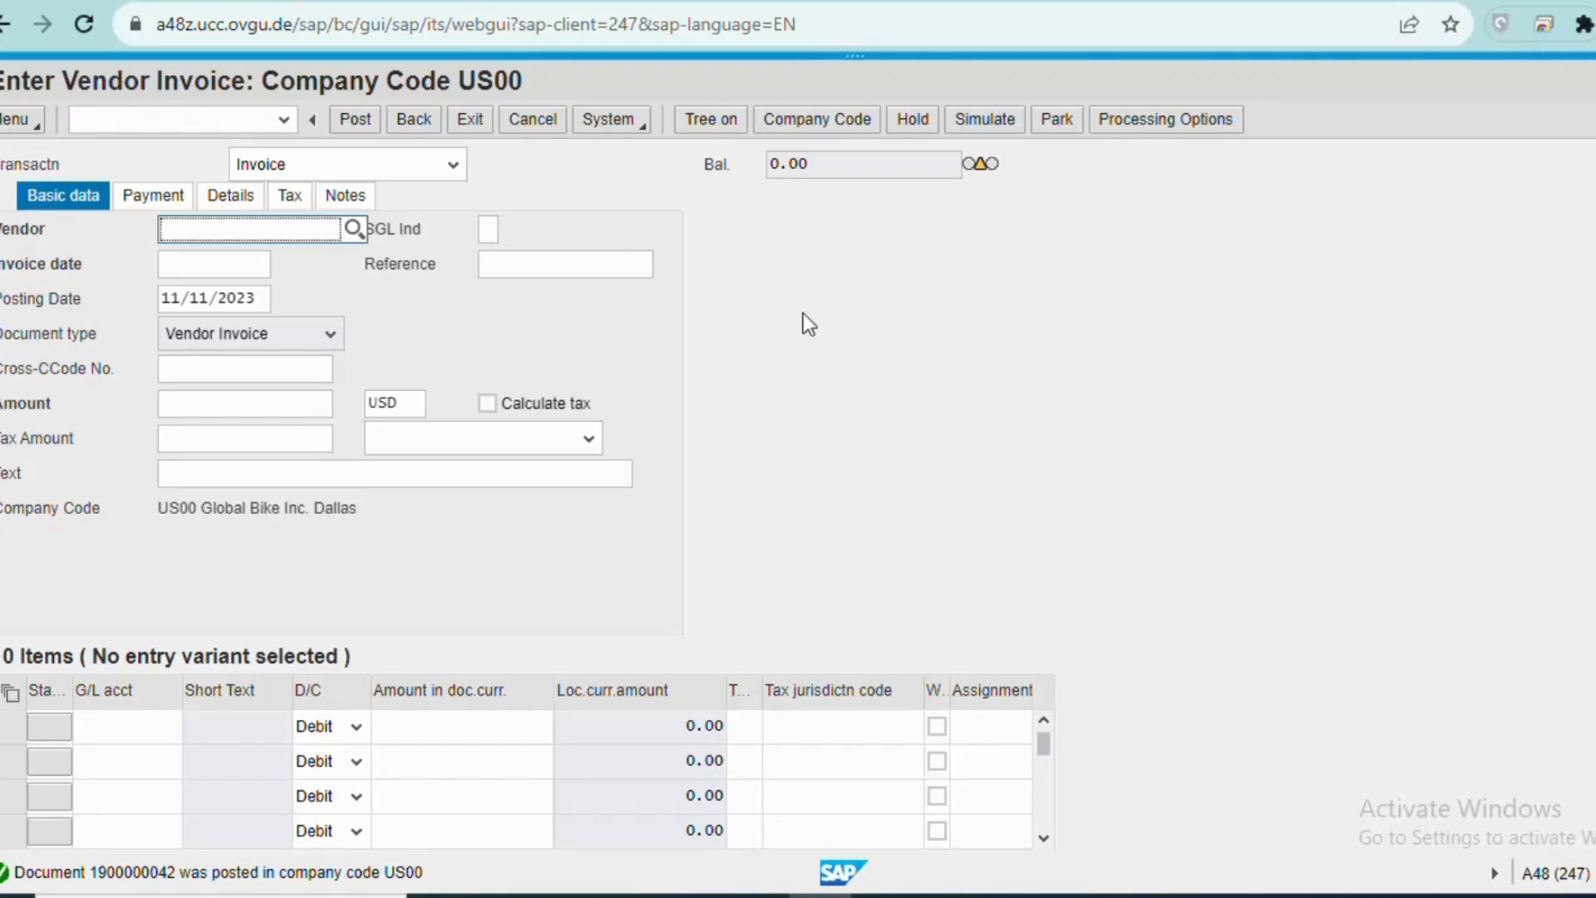
pyautogui.click(481, 127)
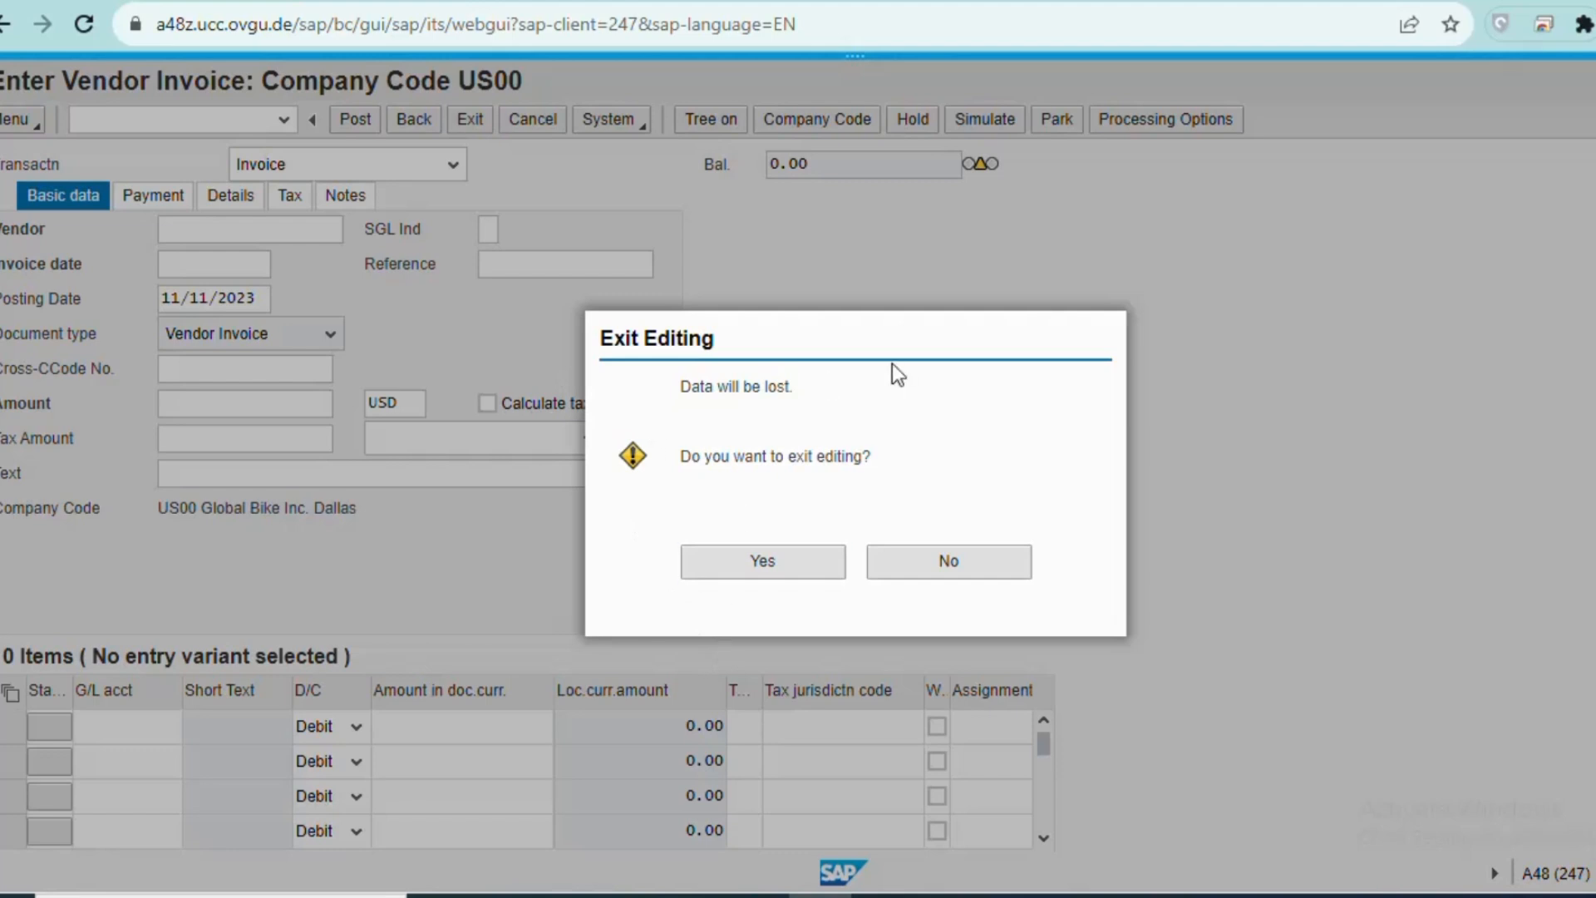
pyautogui.click(765, 562)
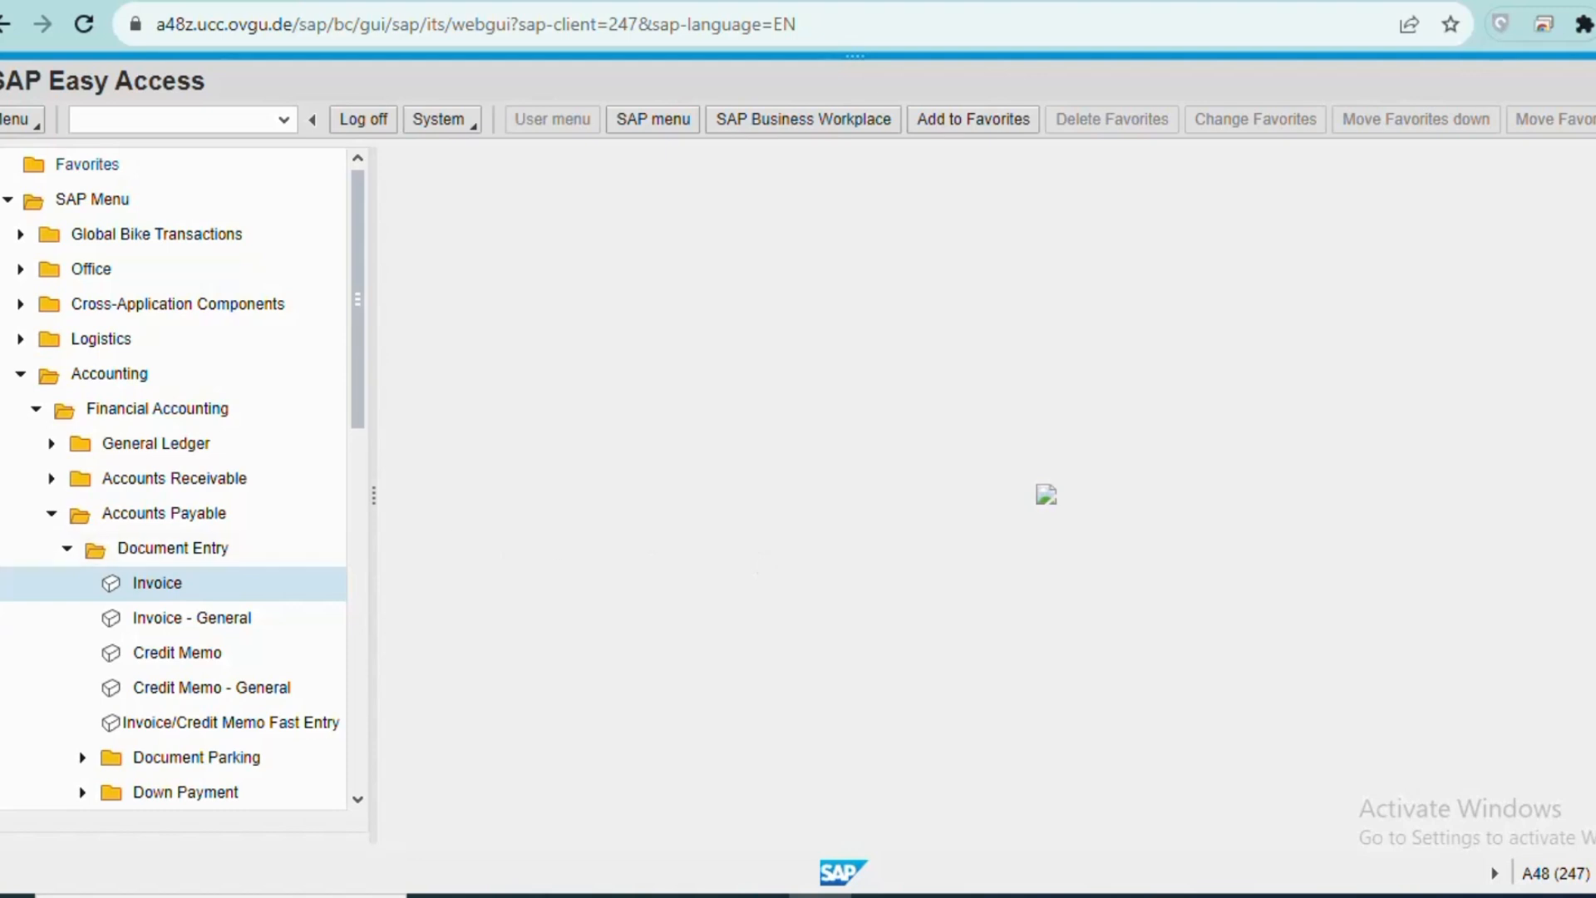
# Step: Collapse the Accounts Payable folders and open Display Balances (New) from Account under General Ledger
pyautogui.click(69, 550)
pyautogui.click(50, 515)
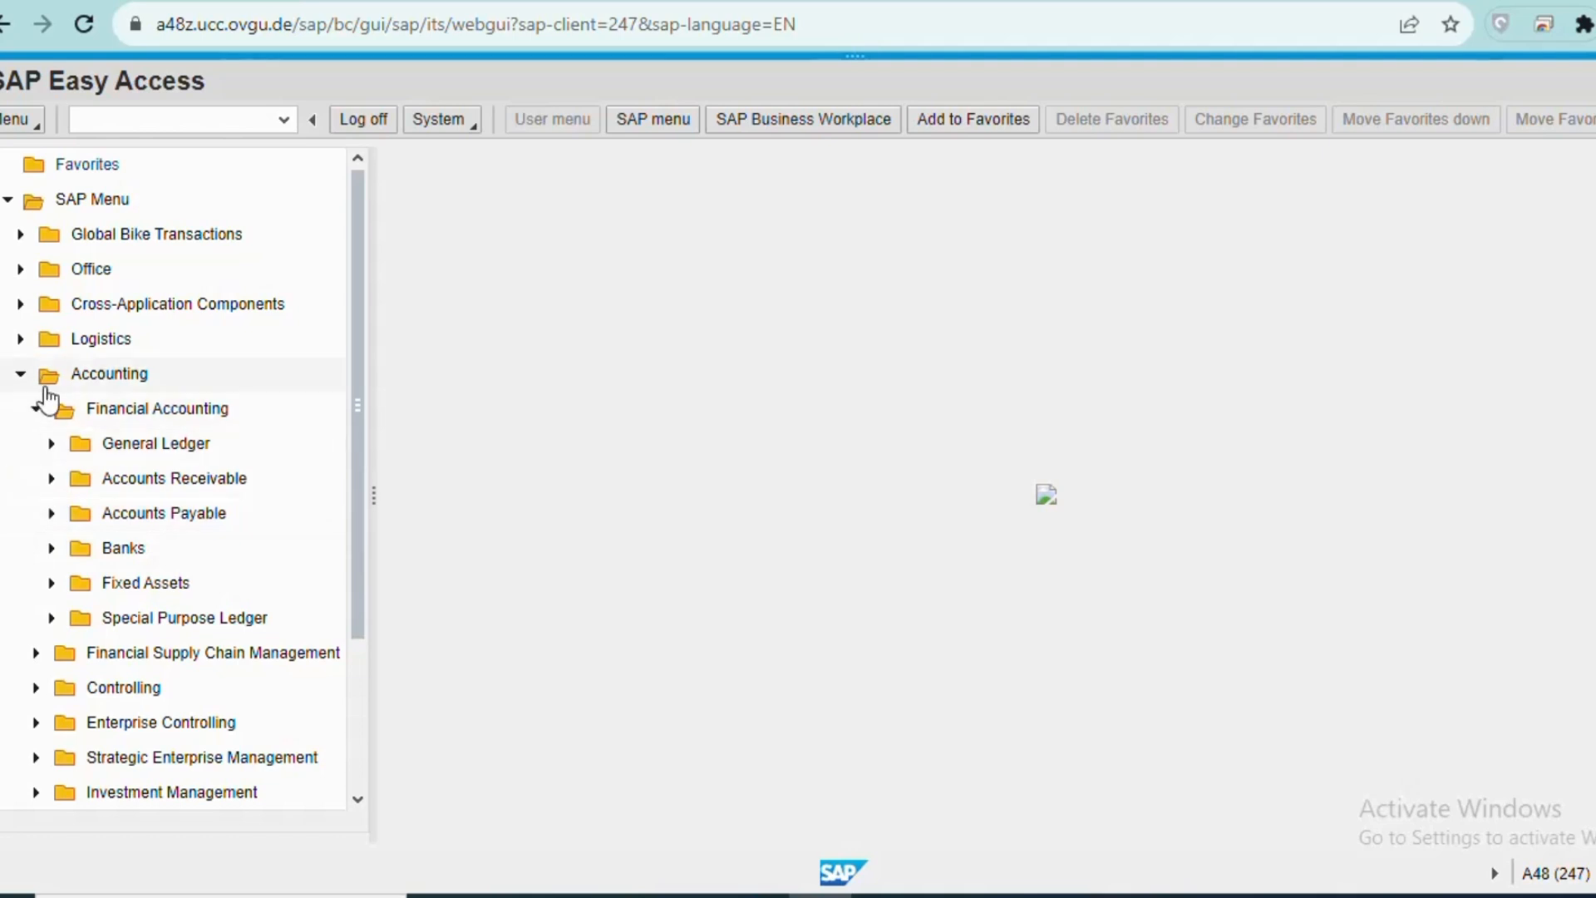
pyautogui.click(51, 446)
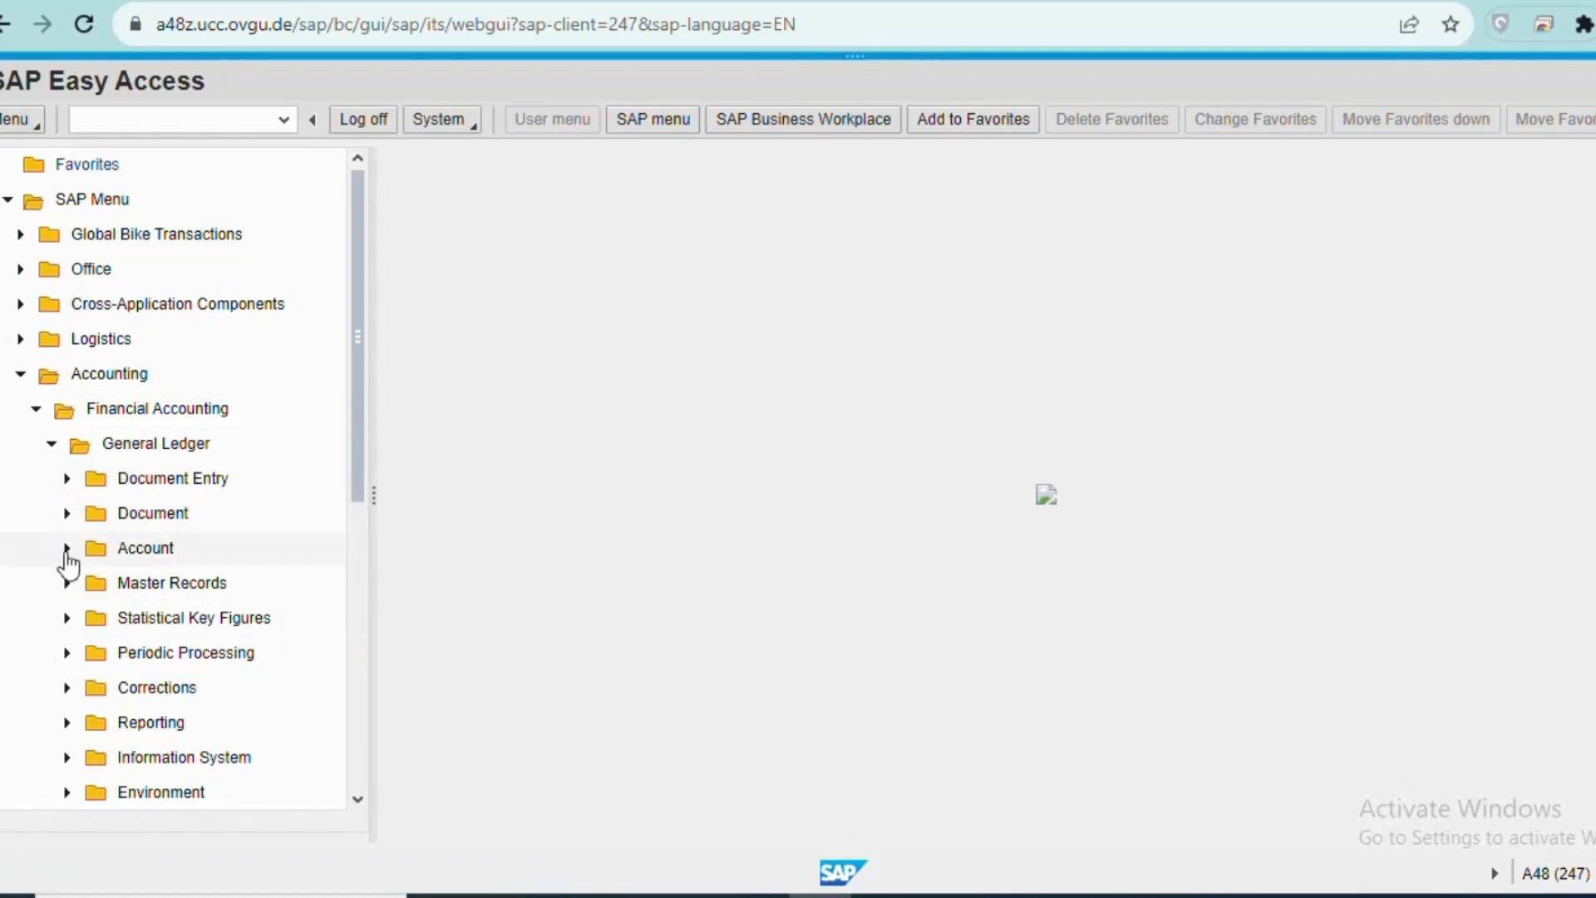
pyautogui.click(66, 552)
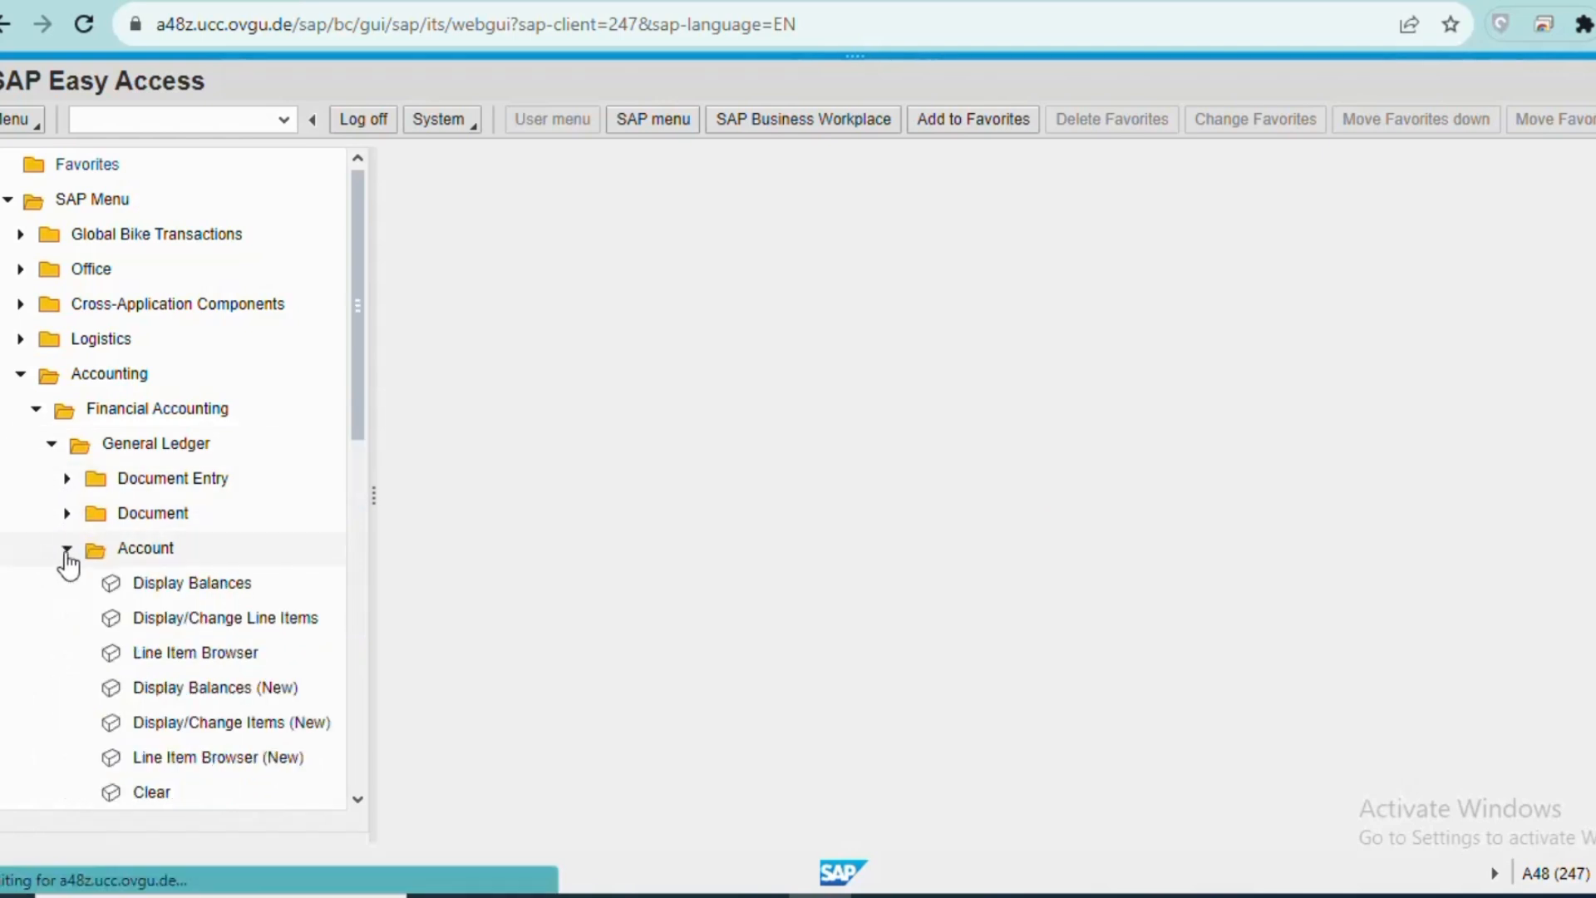
pyautogui.click(129, 696)
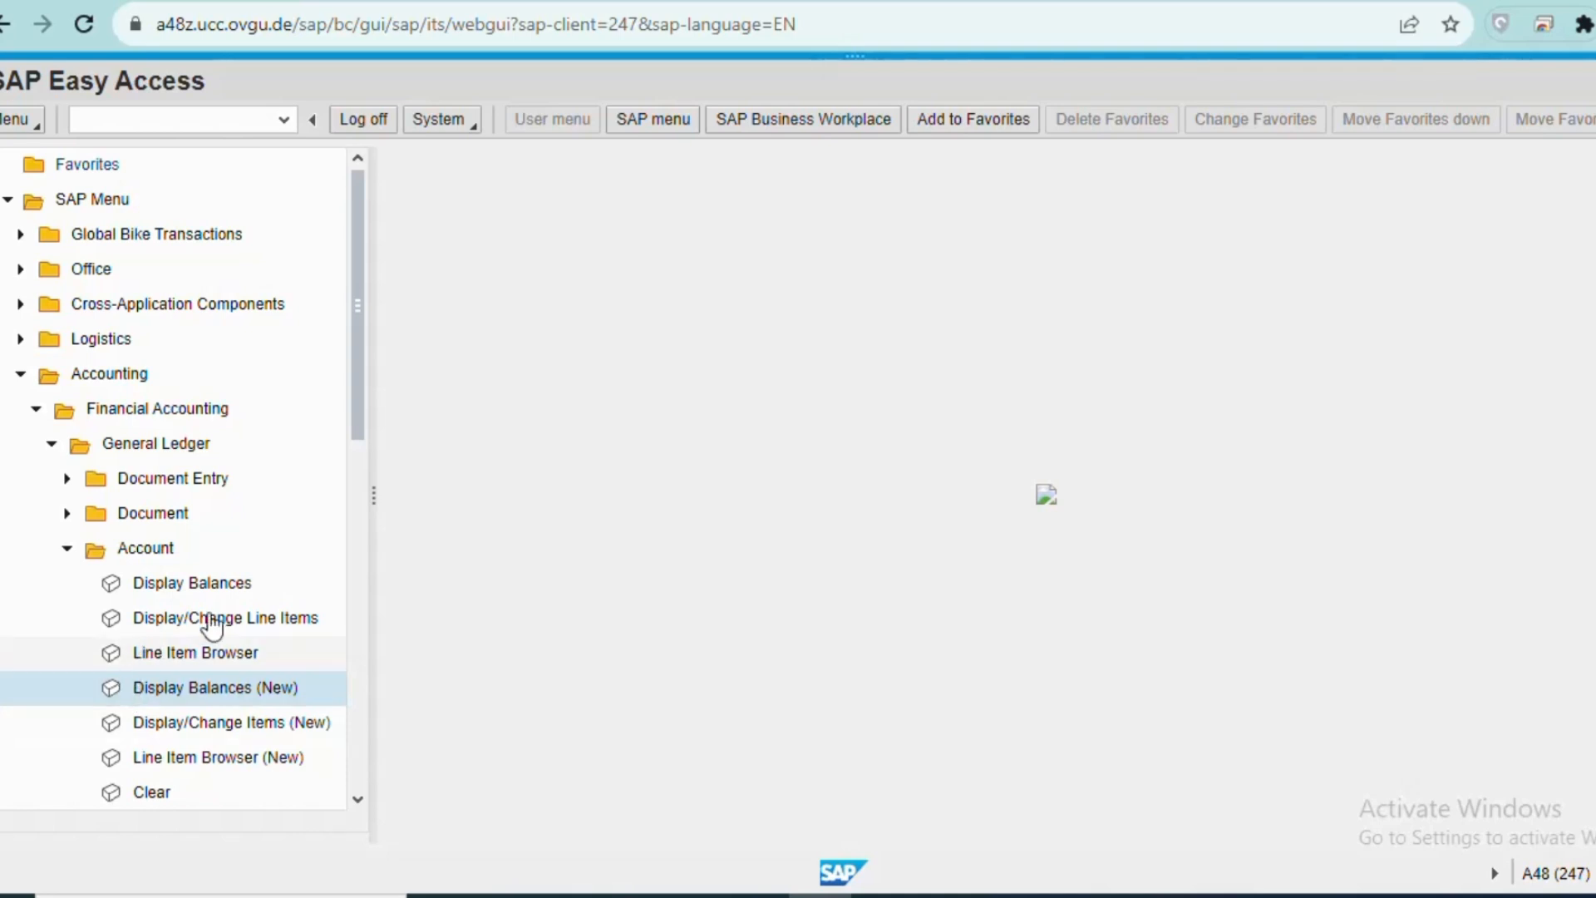
pyautogui.doubleClick(140, 698)
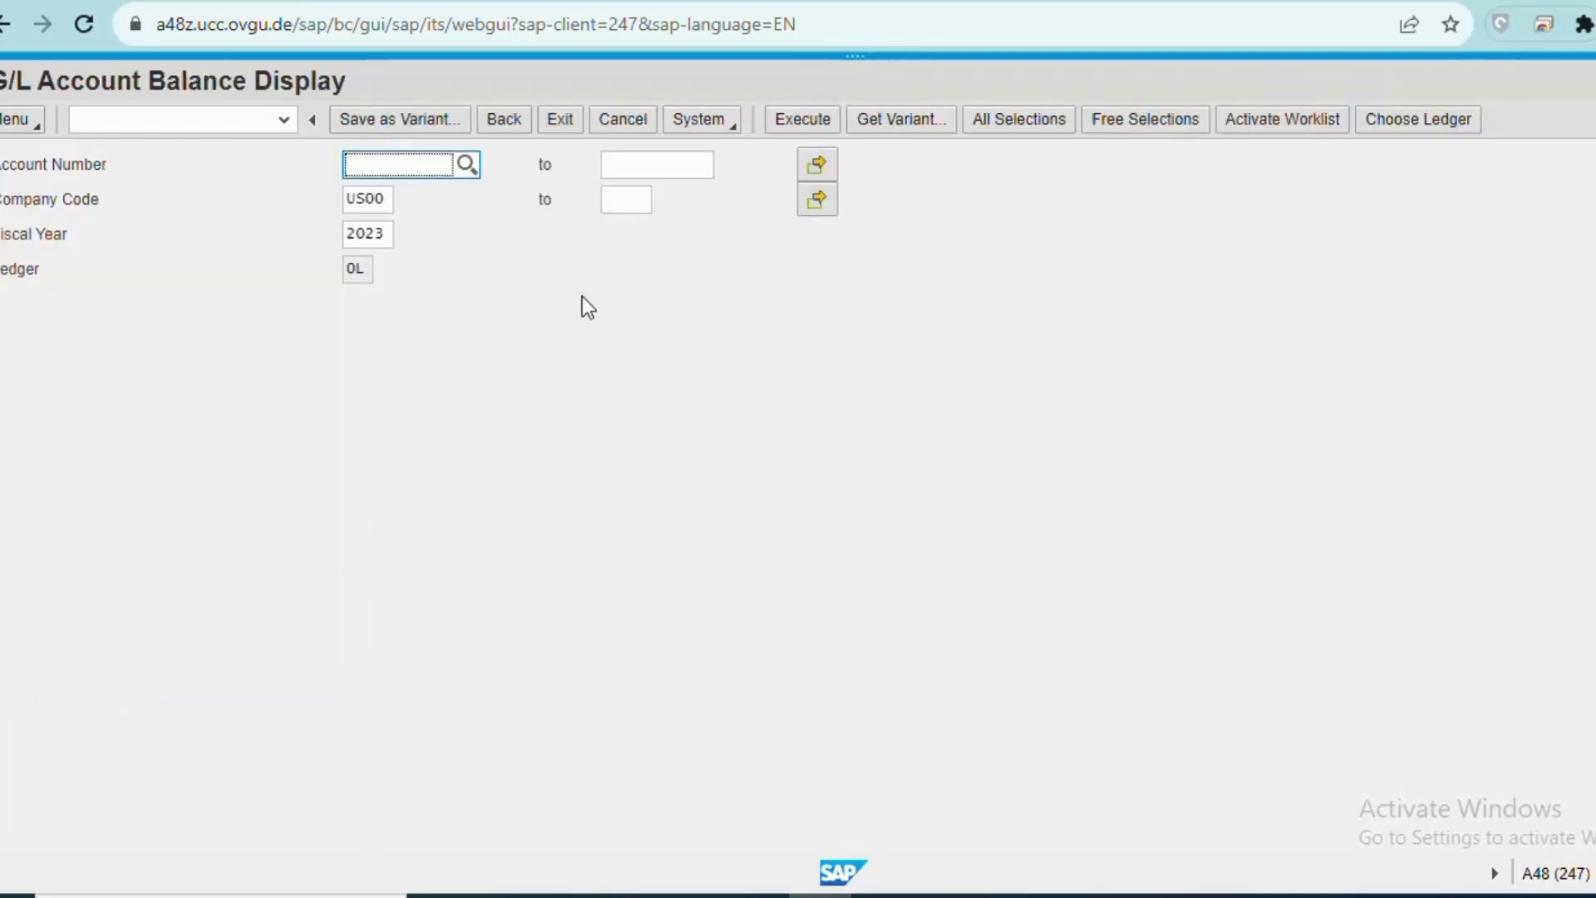
# Step: Display the balances of G/L accounts 750005 to 759995 for company code US00 and fiscal year 2023
pyautogui.write('750005')
pyautogui.click(623, 155)
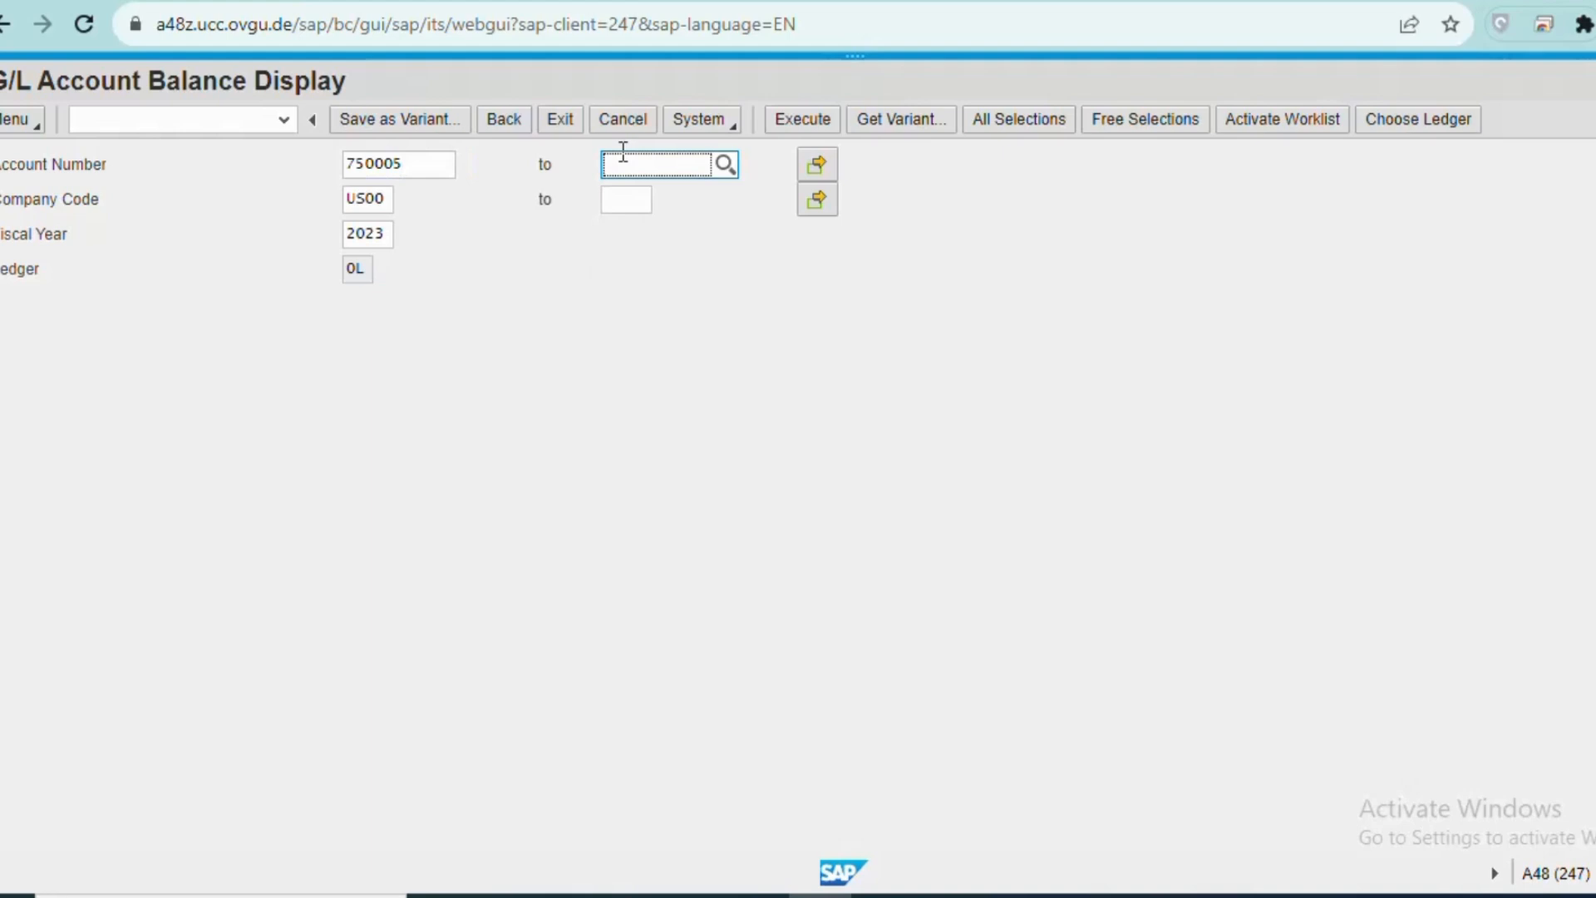
pyautogui.write('759995')
pyautogui.moveTo(363, 163); pyautogui.dragTo(397, 164)
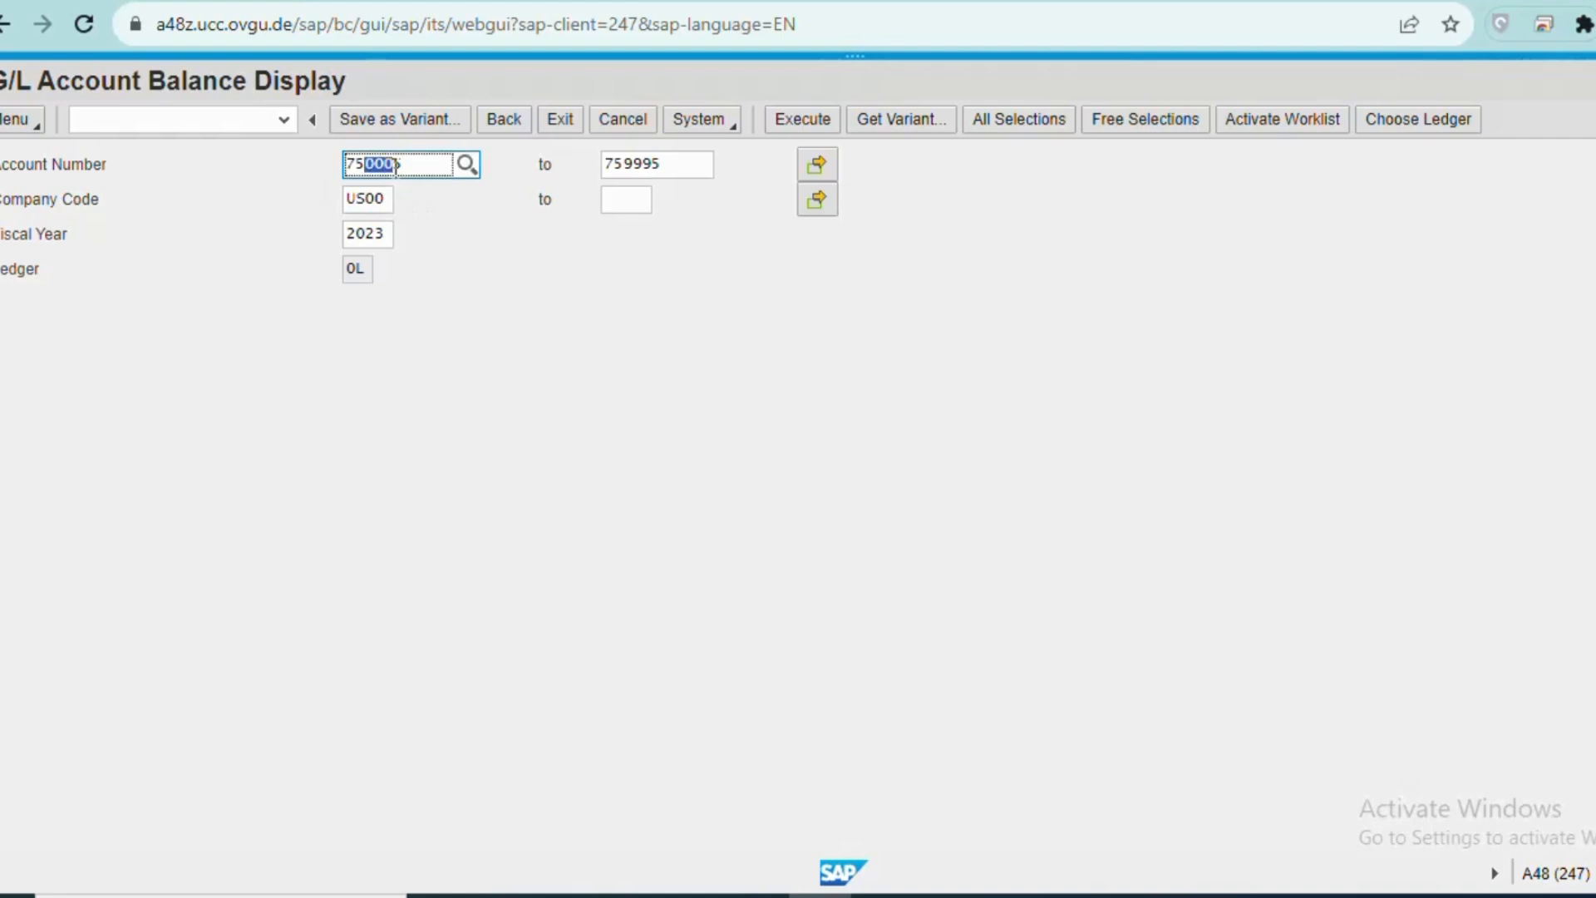
pyautogui.moveTo(622, 164); pyautogui.dragTo(653, 170)
pyautogui.click(673, 344)
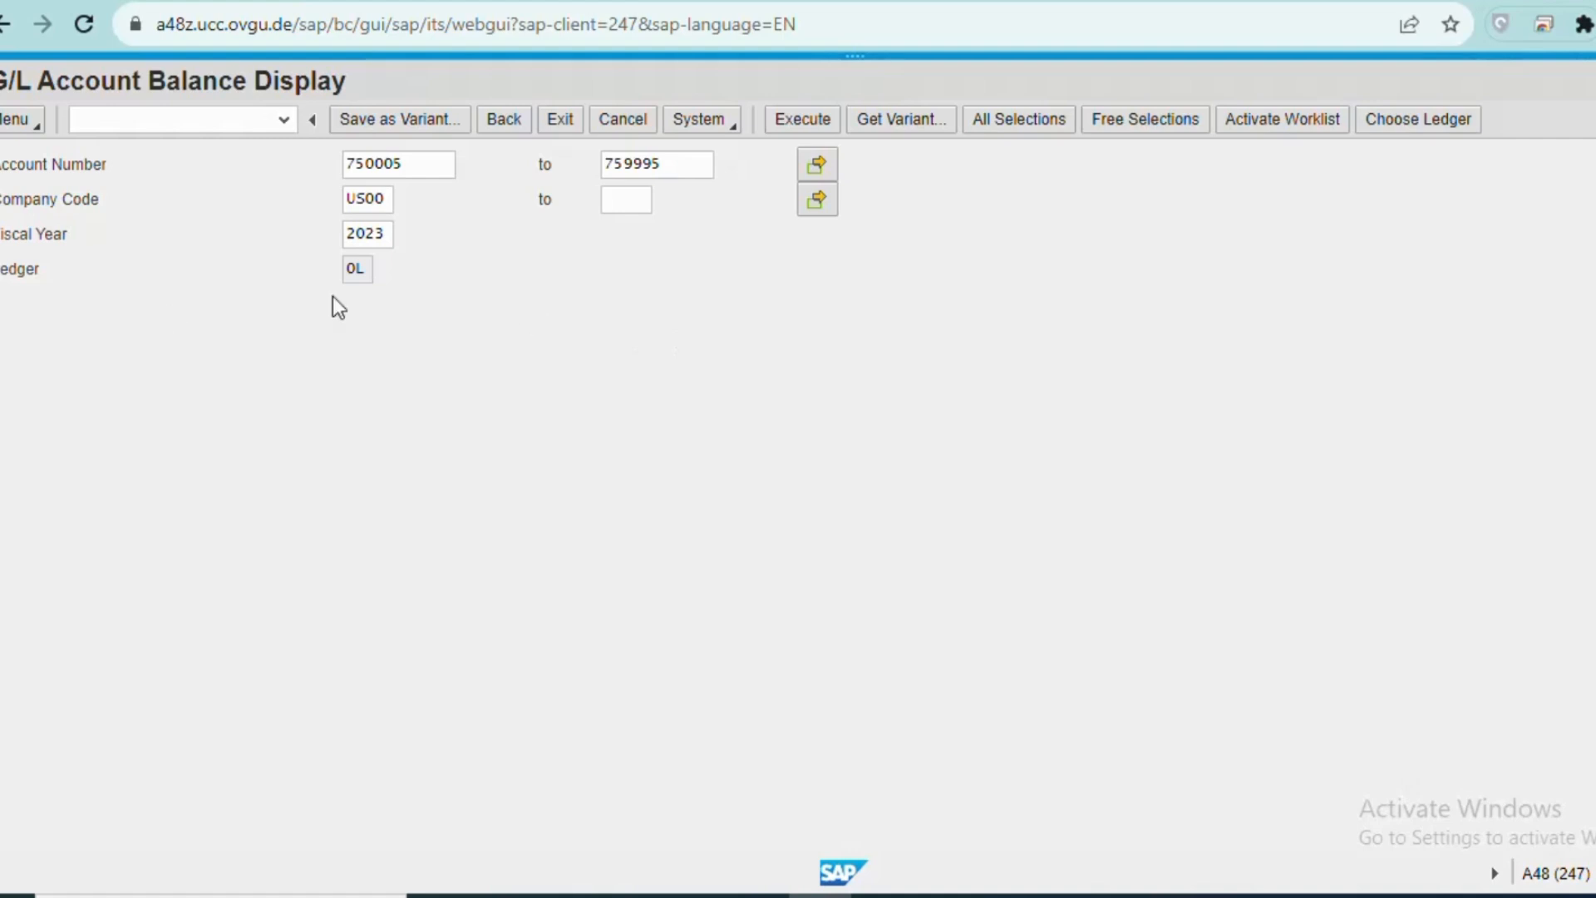
pyautogui.click(379, 171)
pyautogui.click(606, 173)
pyautogui.click(803, 120)
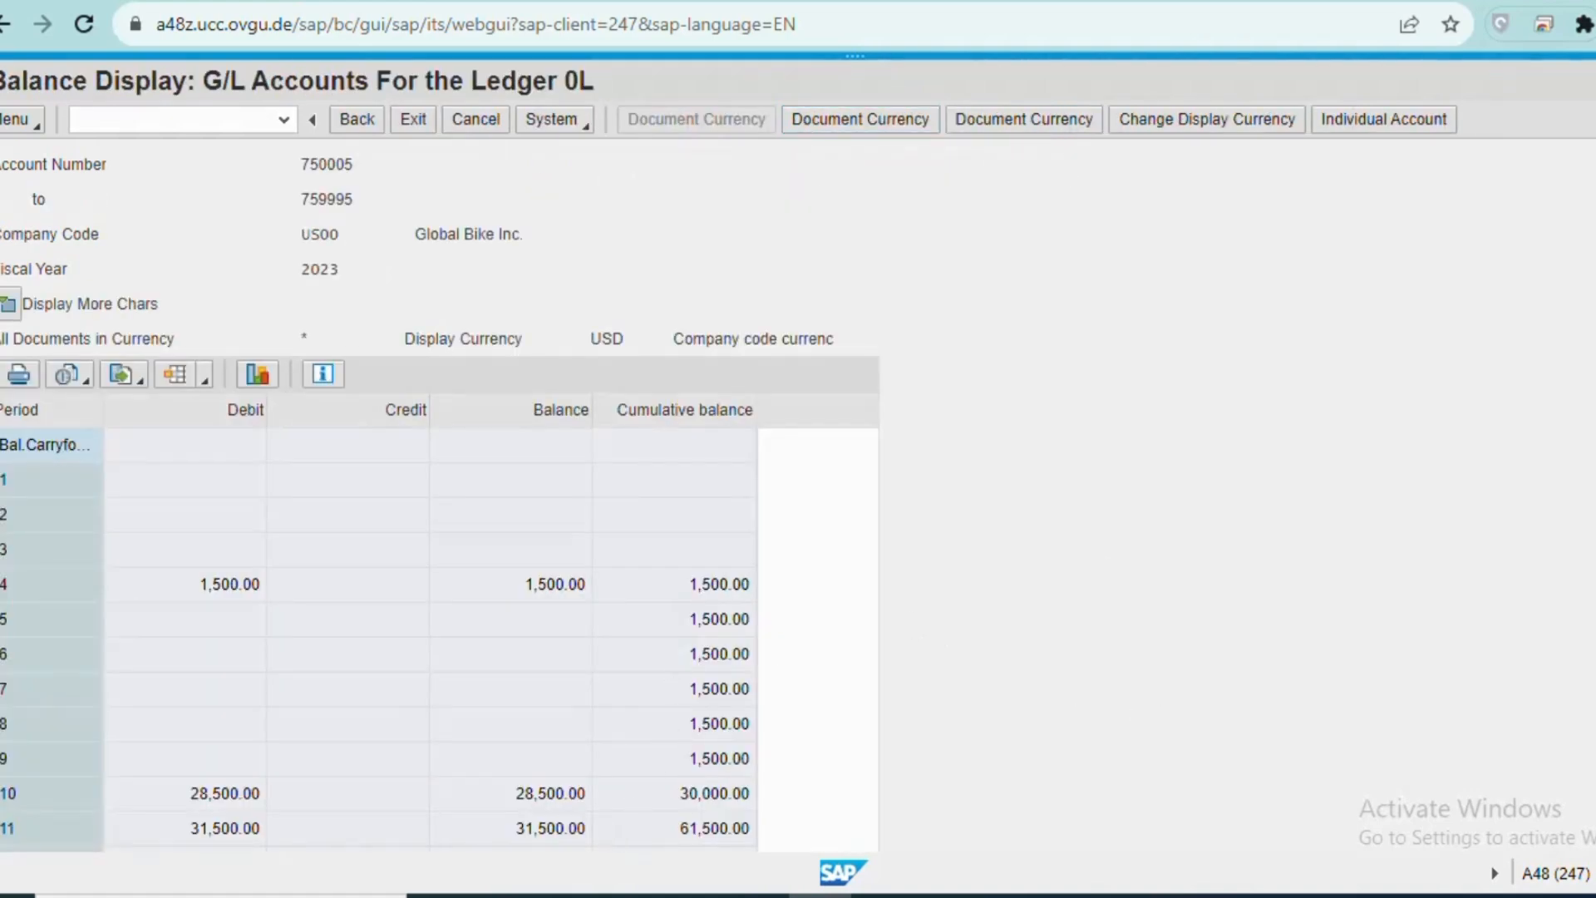
# Step: Review the G/L balances by period and open the line items behind the period 4 balance
pyautogui.scroll(-3, 440, 490)
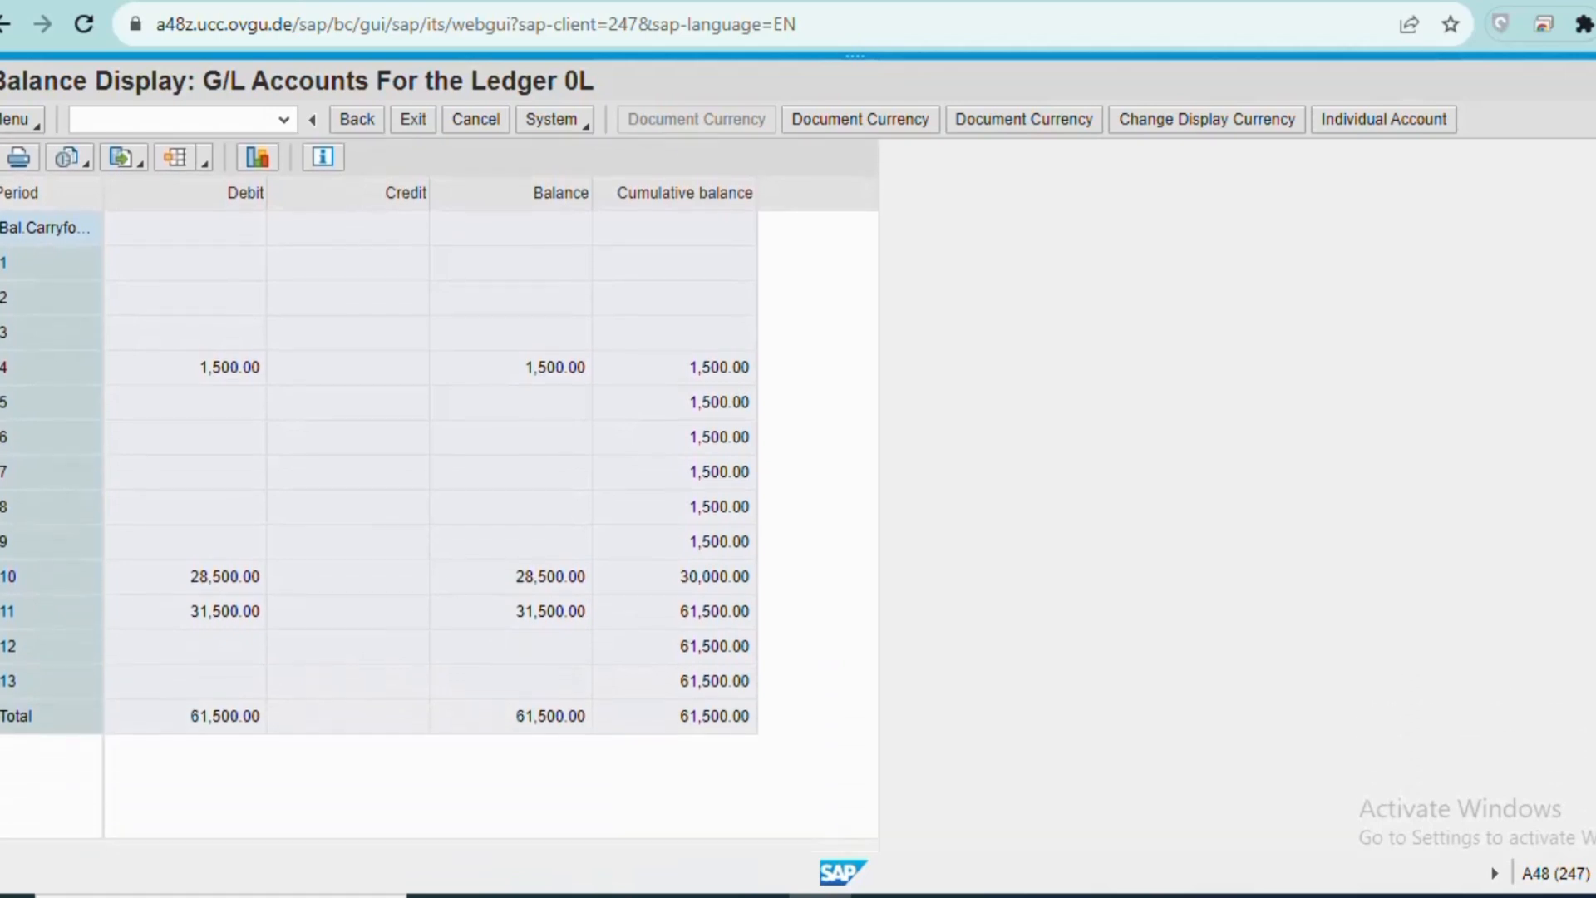
pyautogui.scroll(3, 440, 490)
pyautogui.scroll(1, 441, 494)
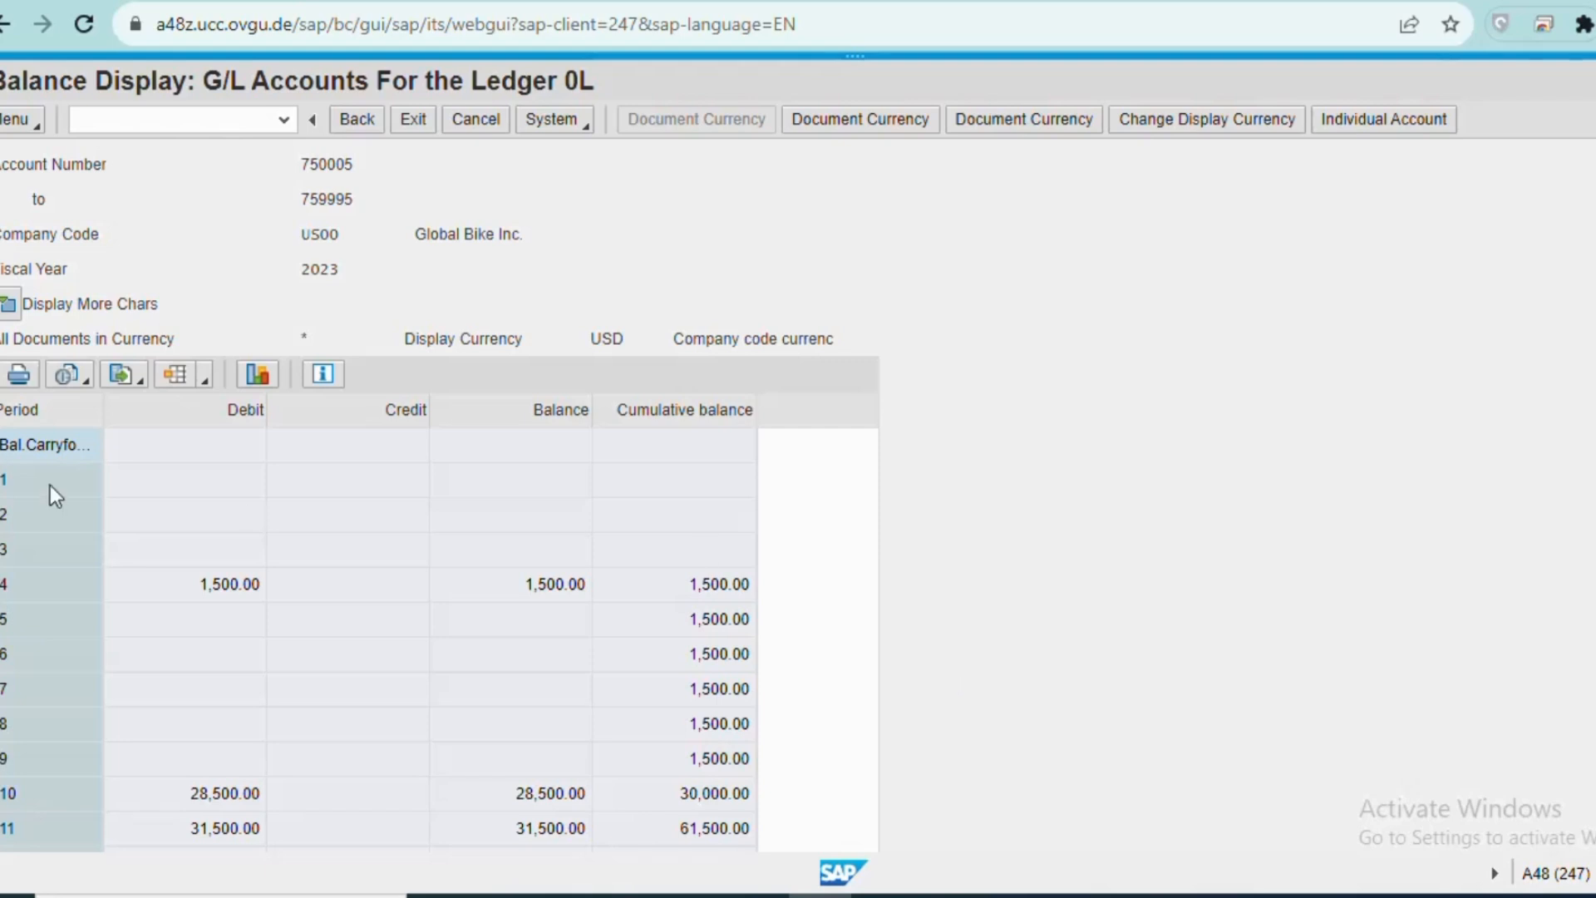
pyautogui.click(531, 582)
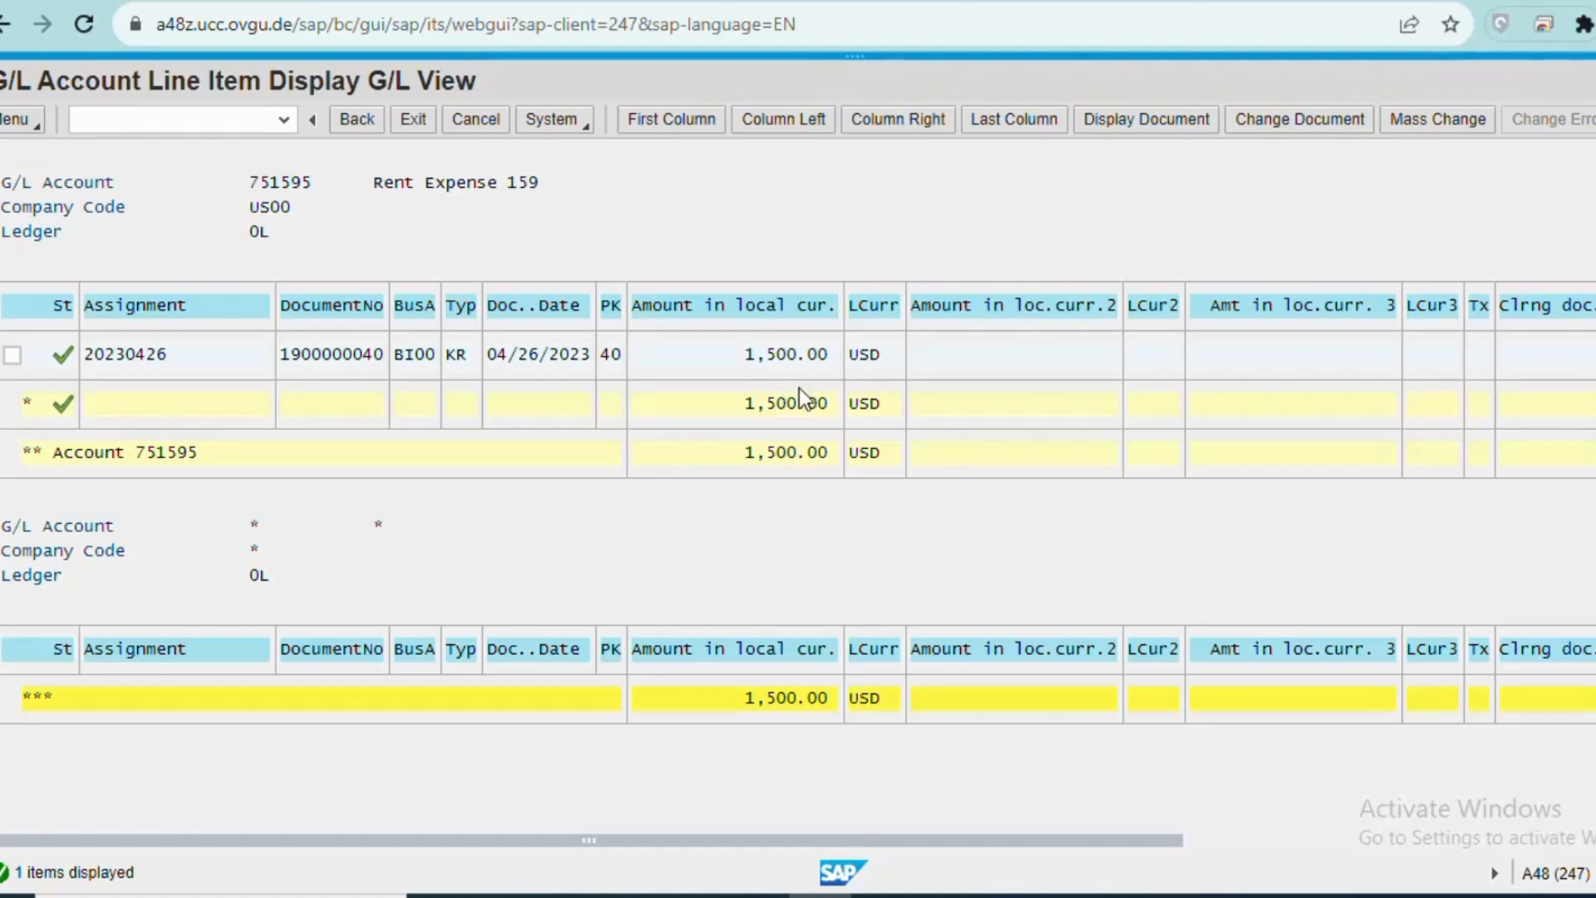
# Step: Open the layout settings for the rent expense line item list
pyautogui.doubleClick(332, 355)
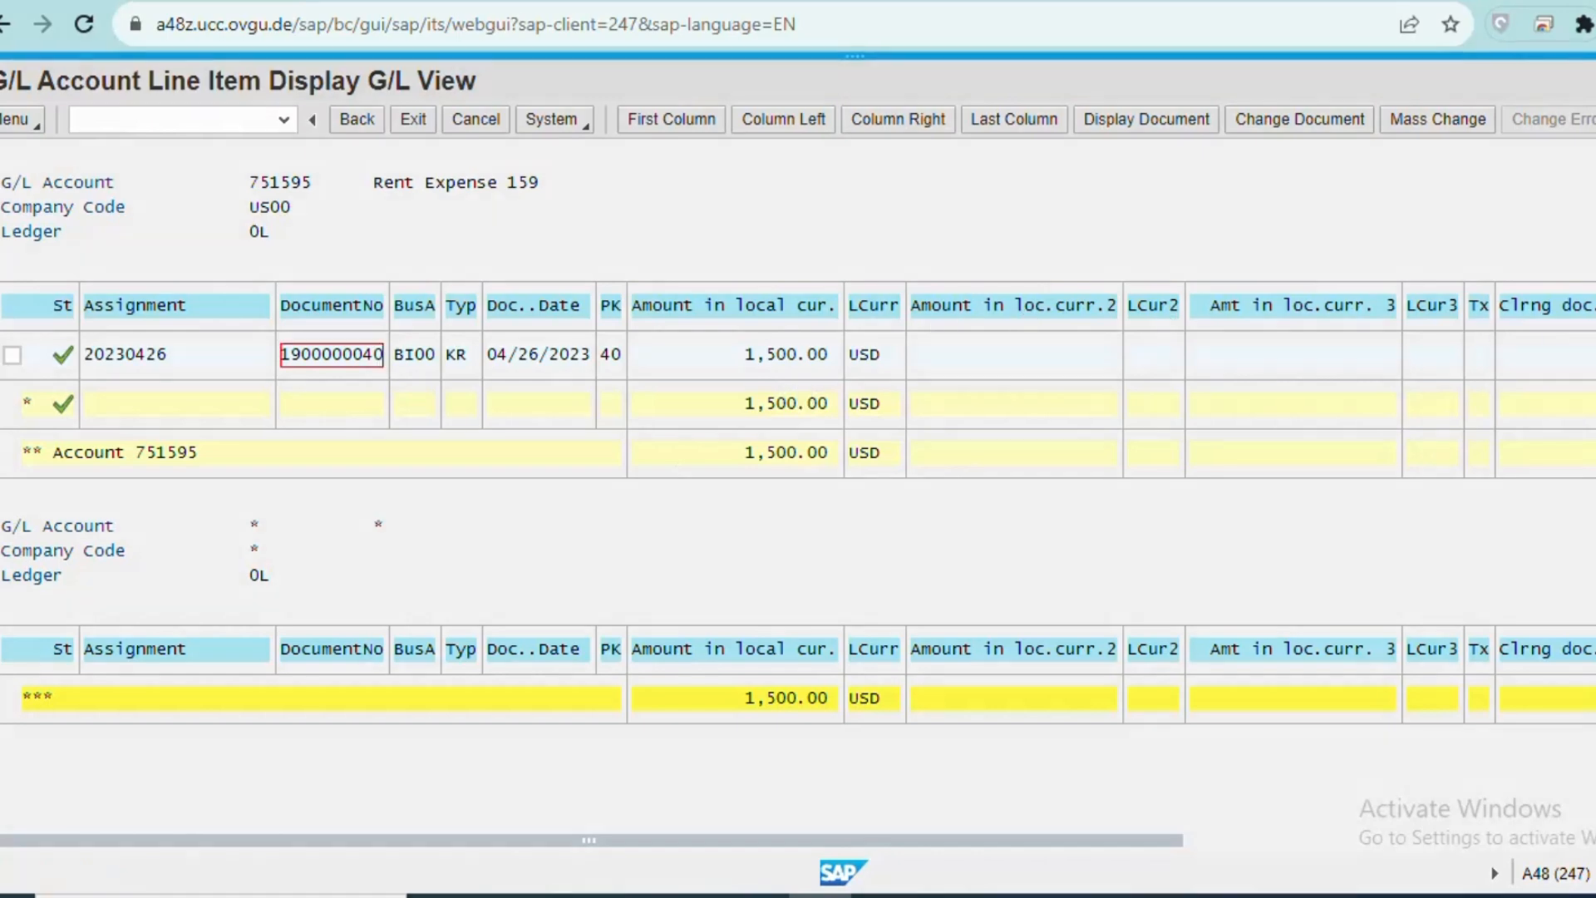
pyautogui.click(1594, 120)
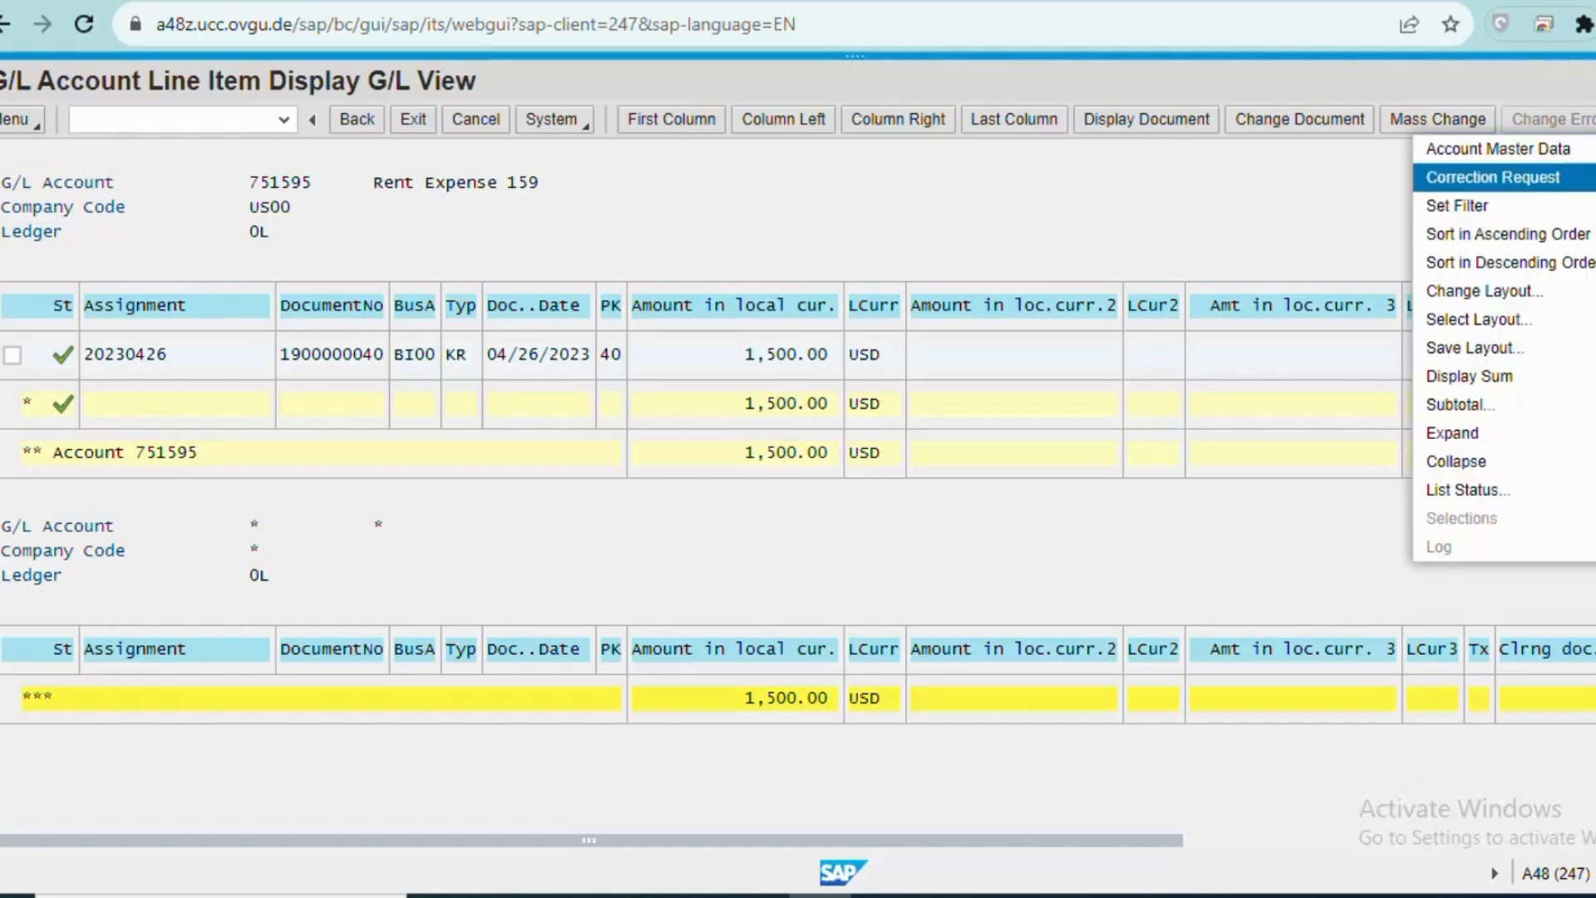
pyautogui.click(1456, 292)
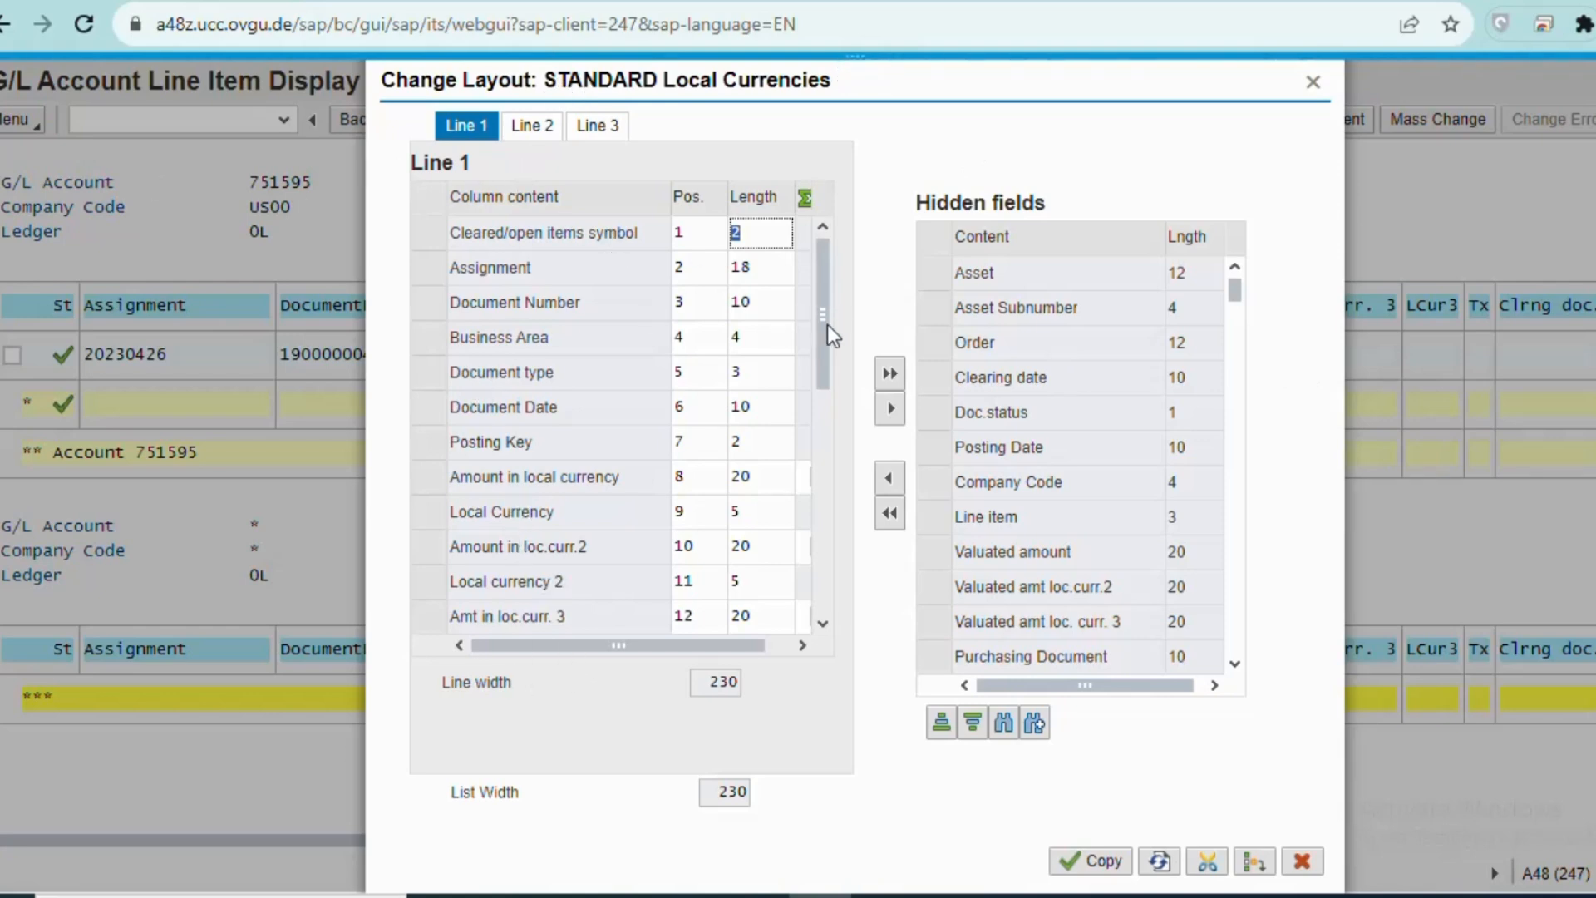
# Step: Hide the columns from Amount in loc.curr.2 through Segment in the line item layout and apply the changed layout
pyautogui.moveTo(827, 326); pyautogui.dragTo(821, 404)
pyautogui.click(822, 625)
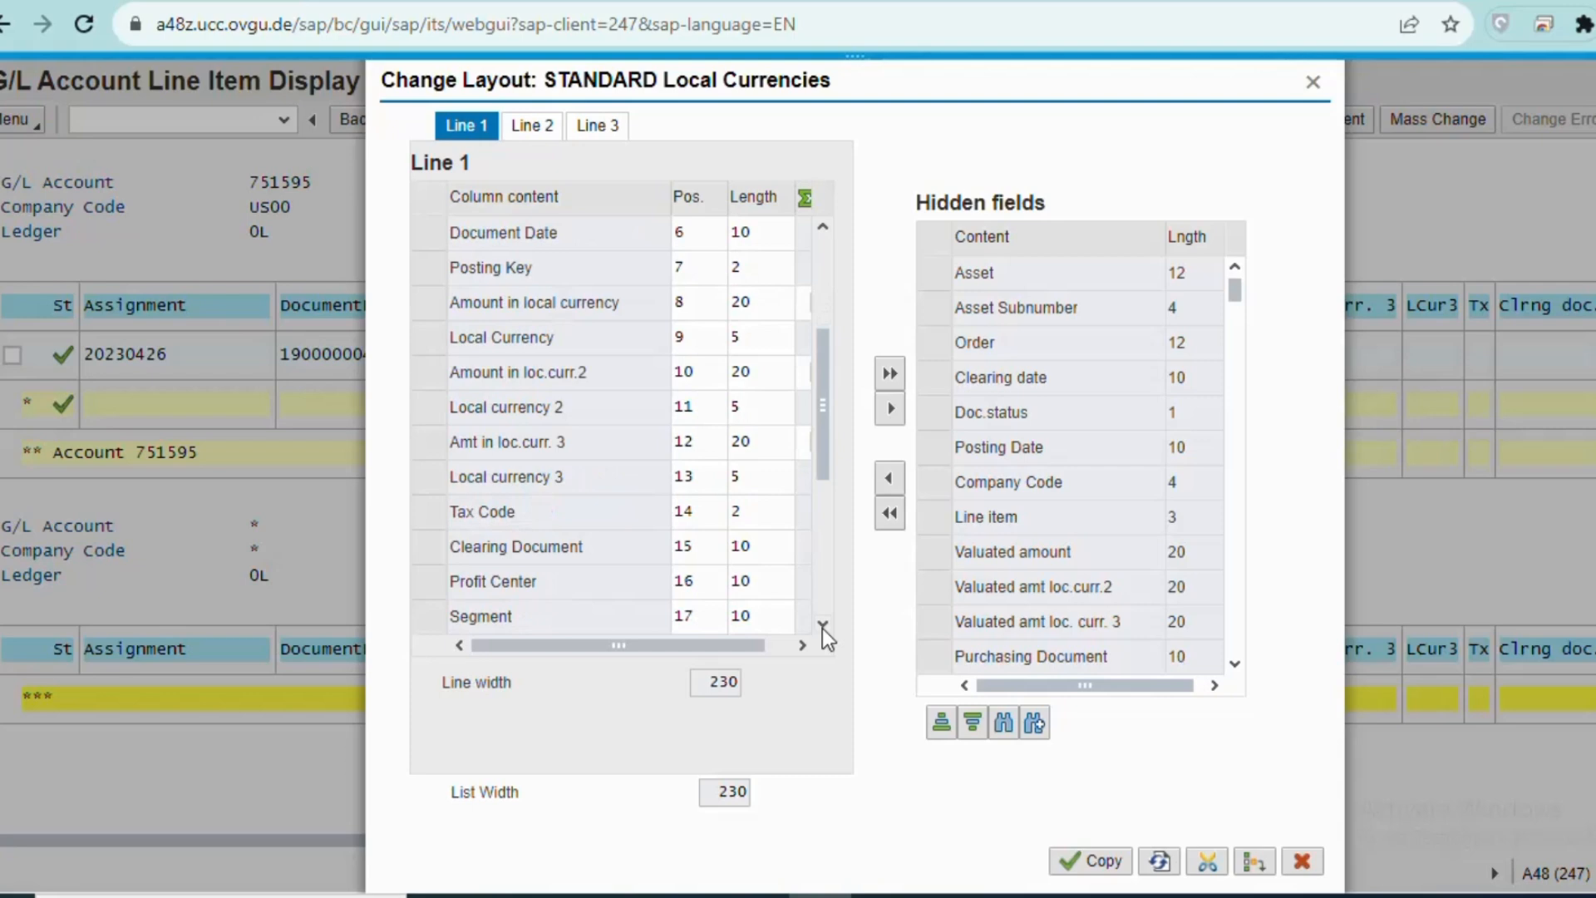
pyautogui.click(821, 625)
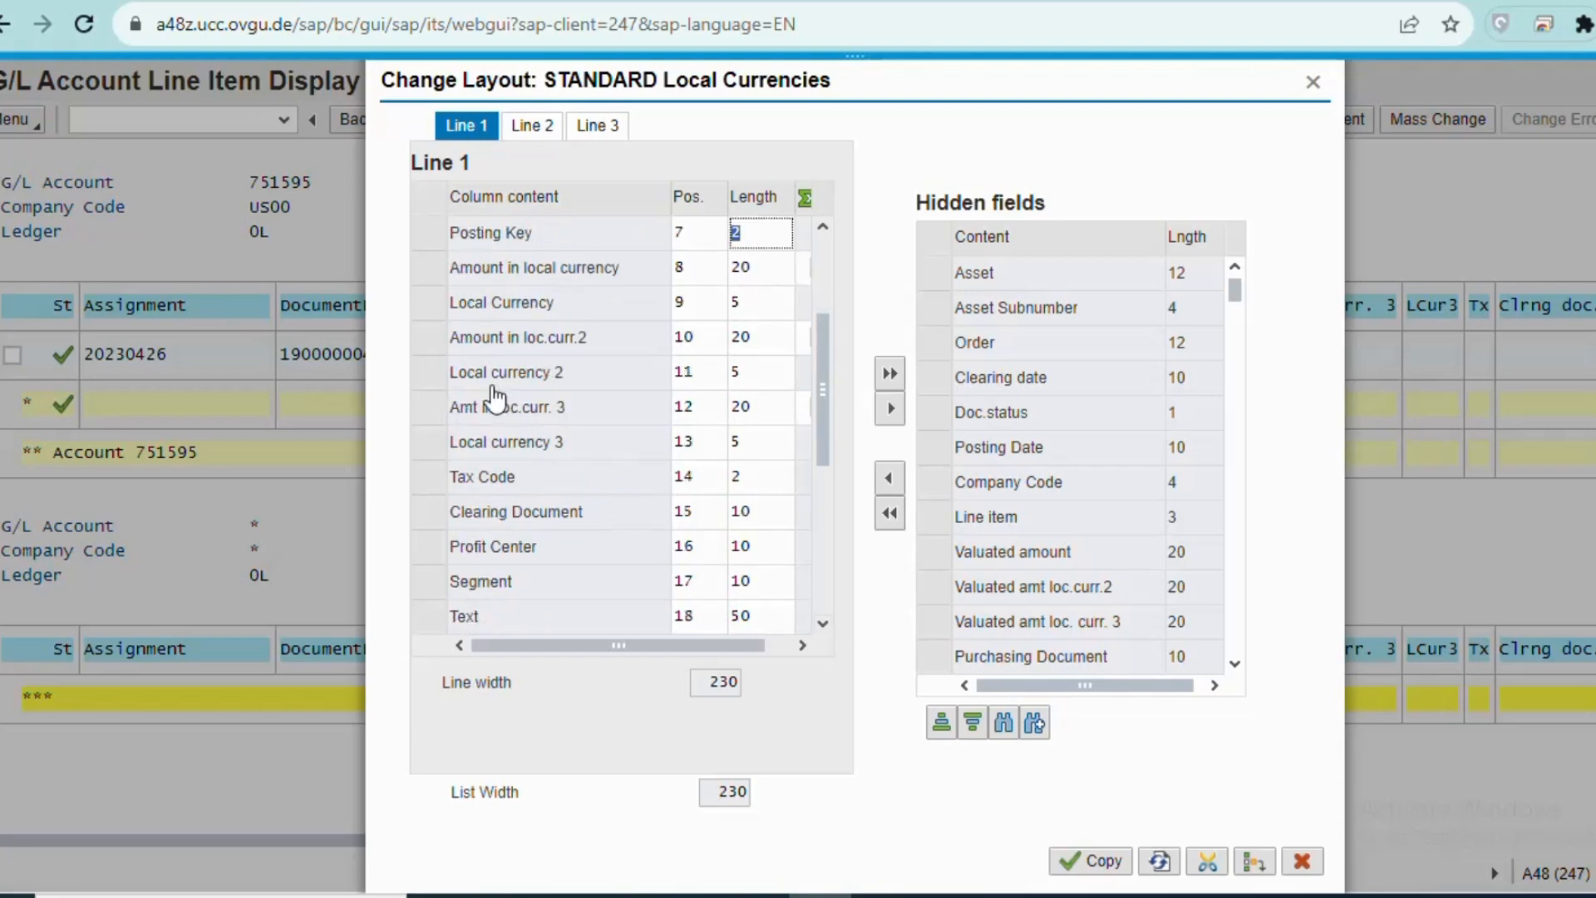
pyautogui.click(430, 347)
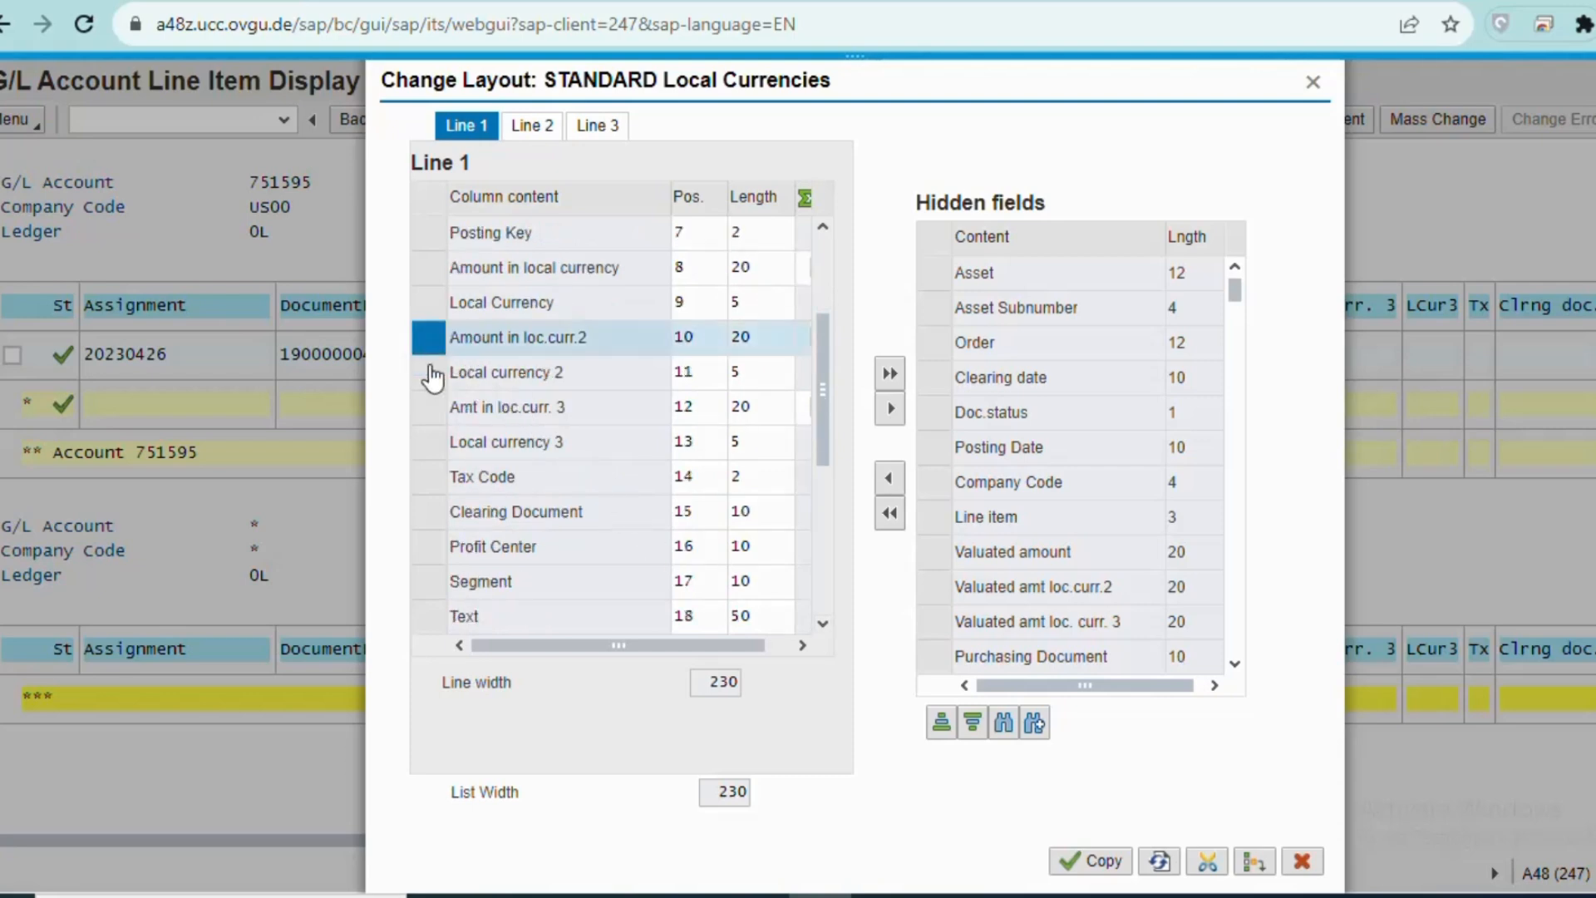
pyautogui.click(430, 371)
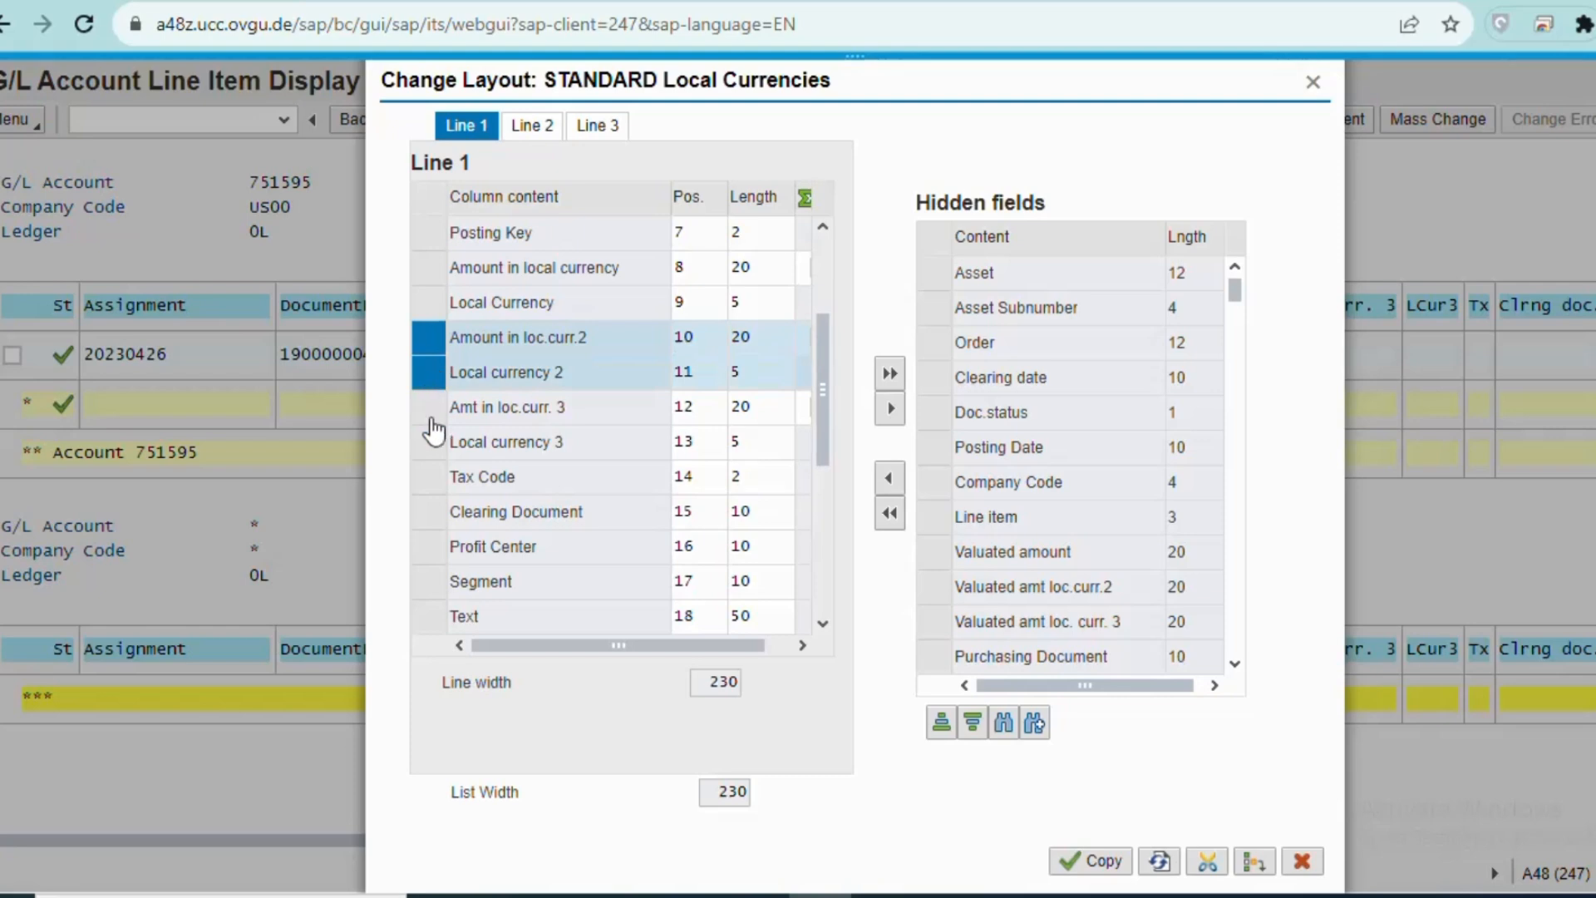
pyautogui.click(429, 409)
pyautogui.click(430, 443)
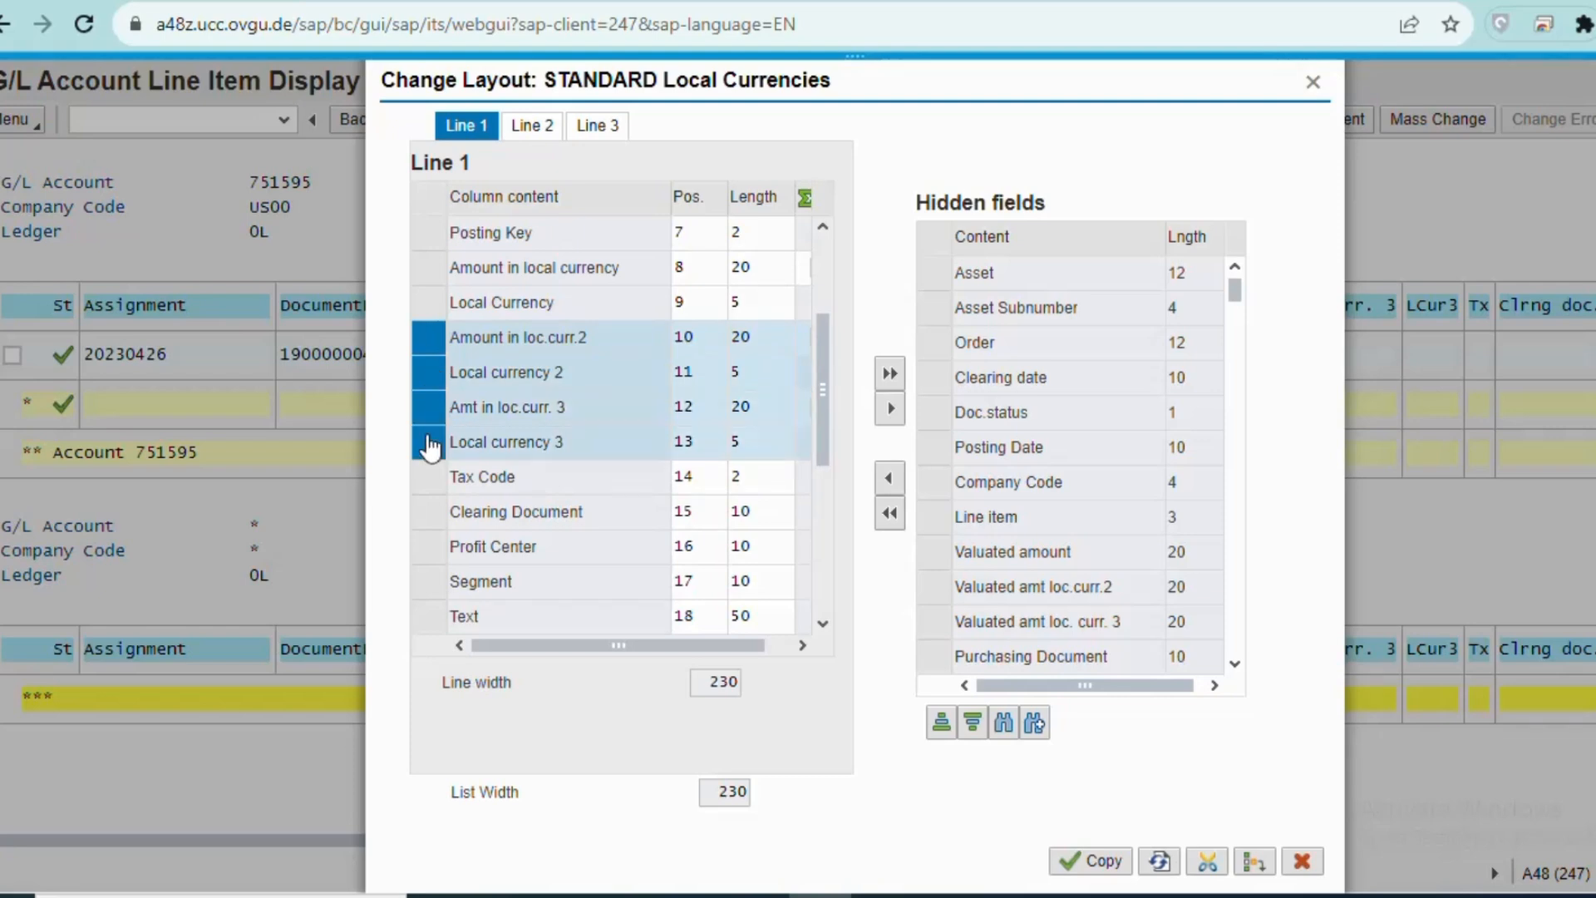
pyautogui.click(430, 478)
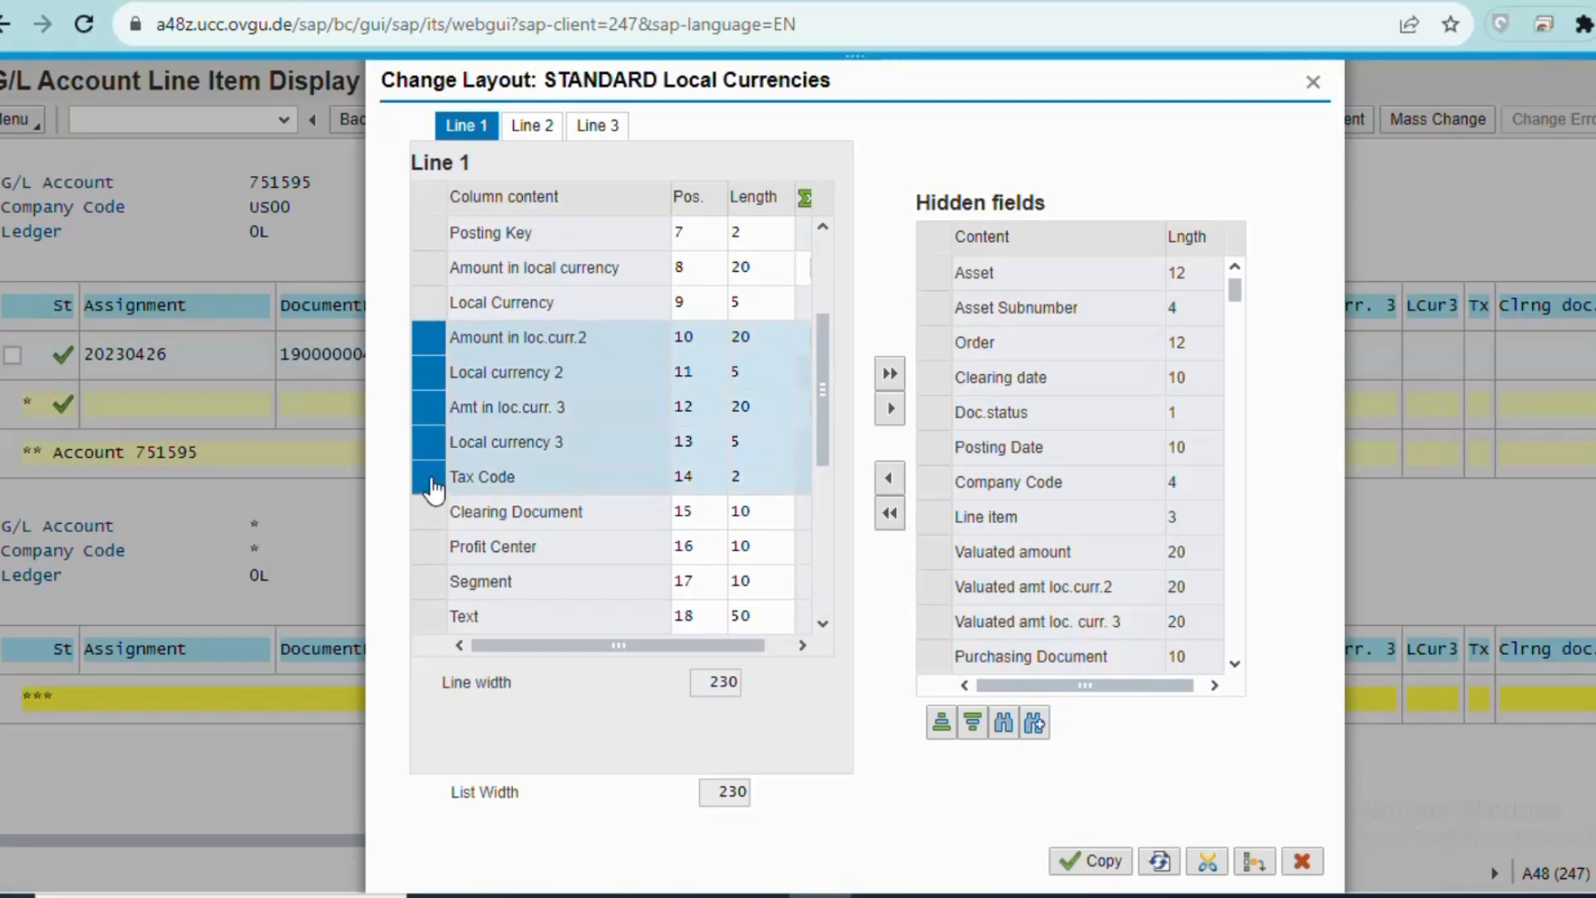
pyautogui.click(429, 513)
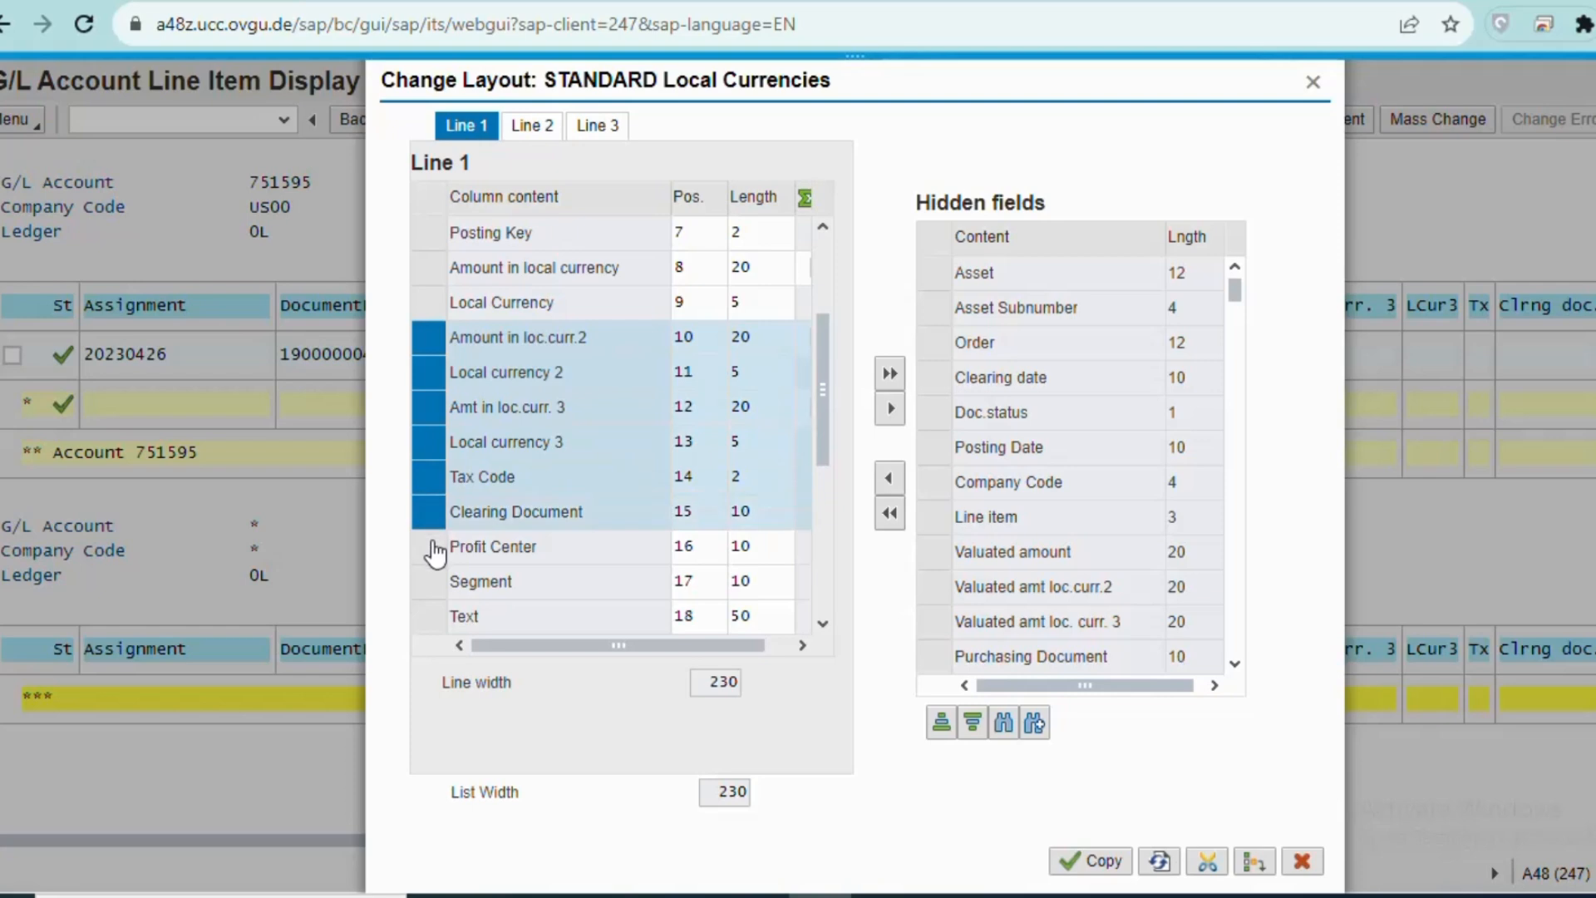
pyautogui.click(430, 548)
pyautogui.keyDown('ctrl'); pyautogui.click(434, 581); pyautogui.keyUp('ctrl')
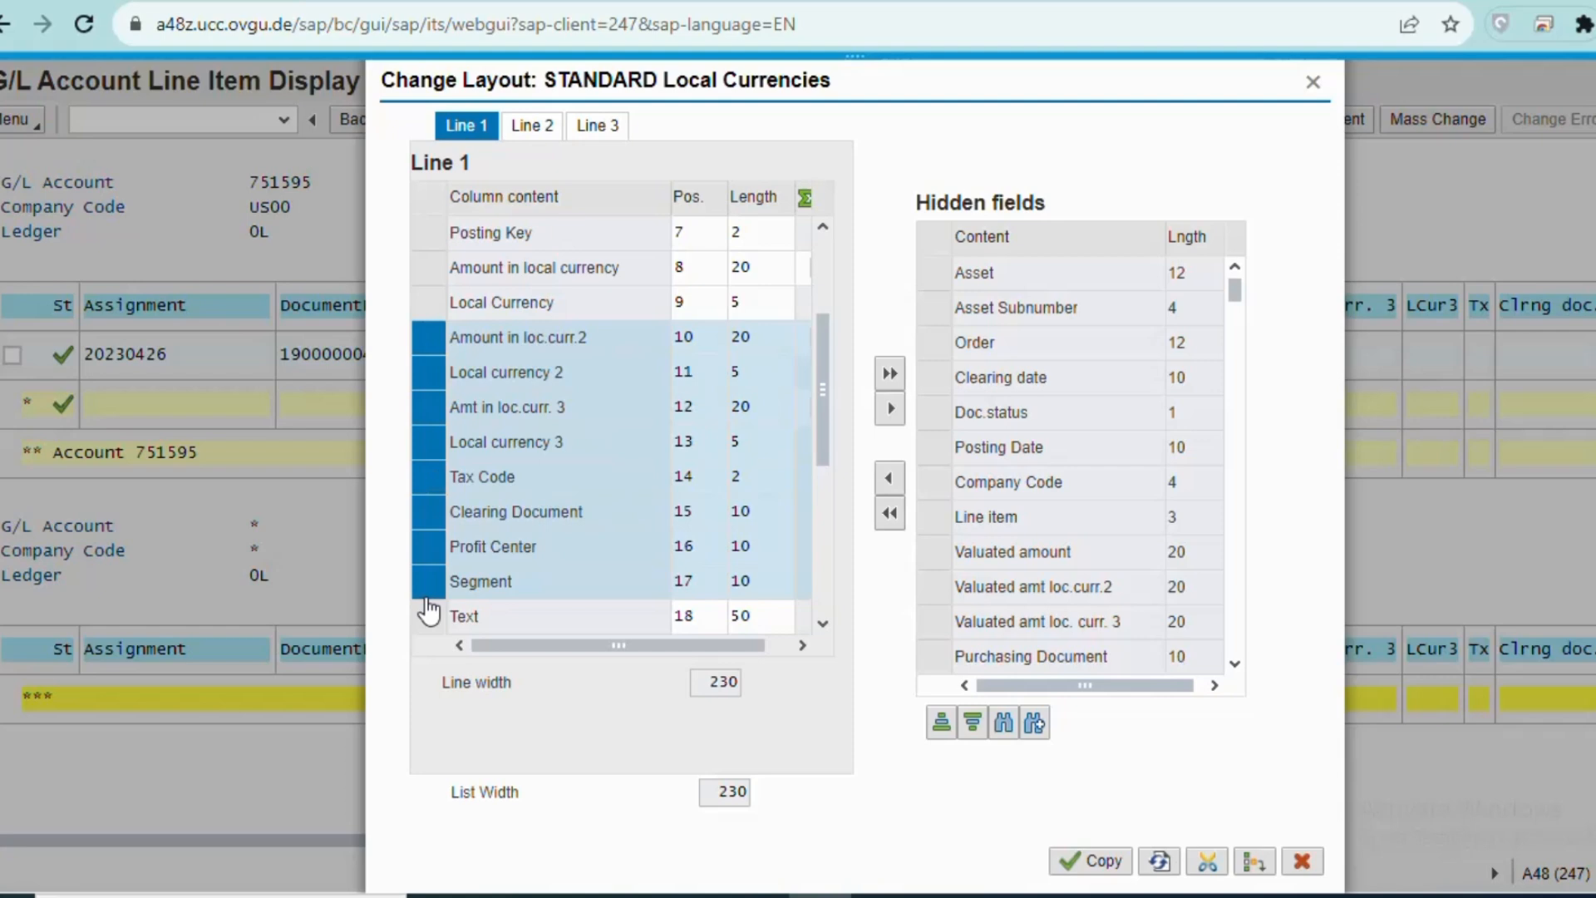
pyautogui.click(889, 409)
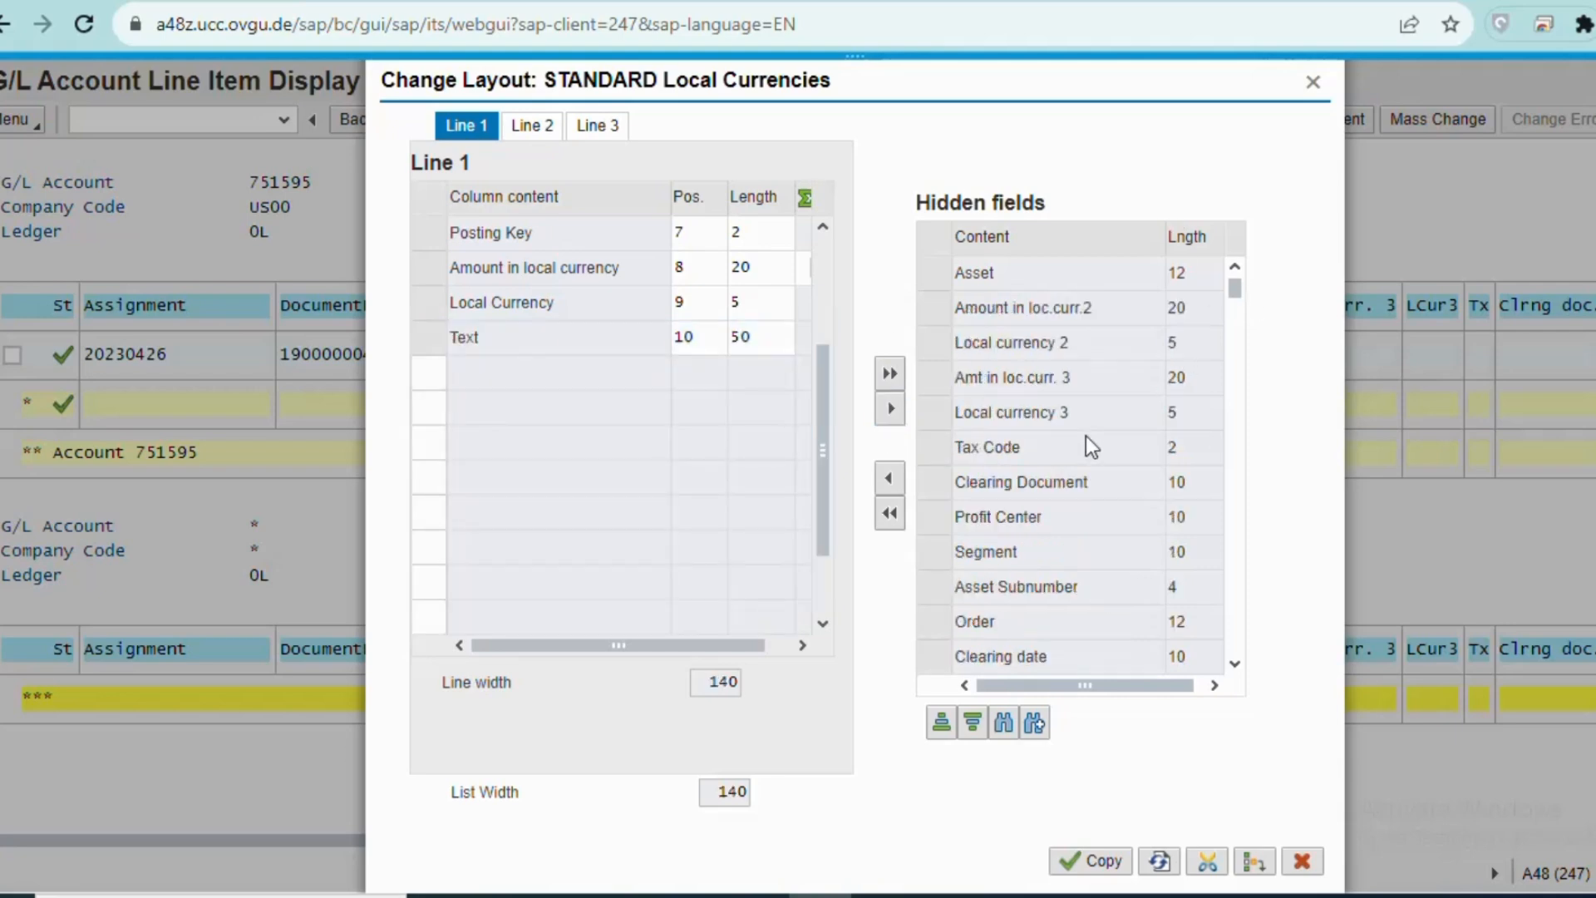
pyautogui.click(1081, 863)
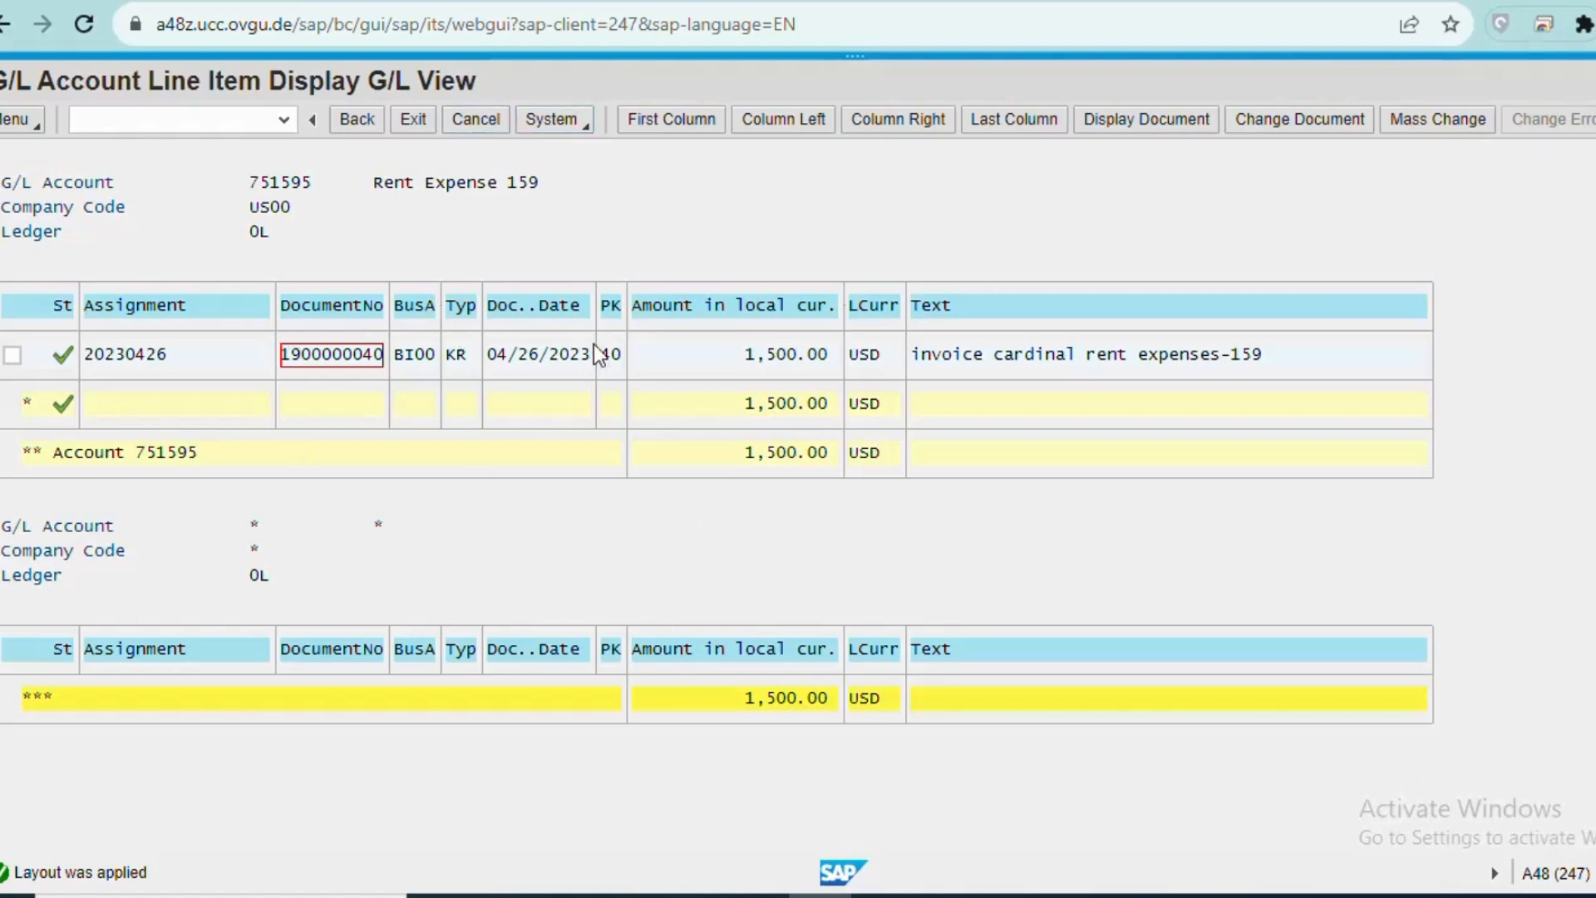
# Step: Leave the line items and G/L balance display, and collapse the Account and General Ledger folders
pyautogui.click(427, 133)
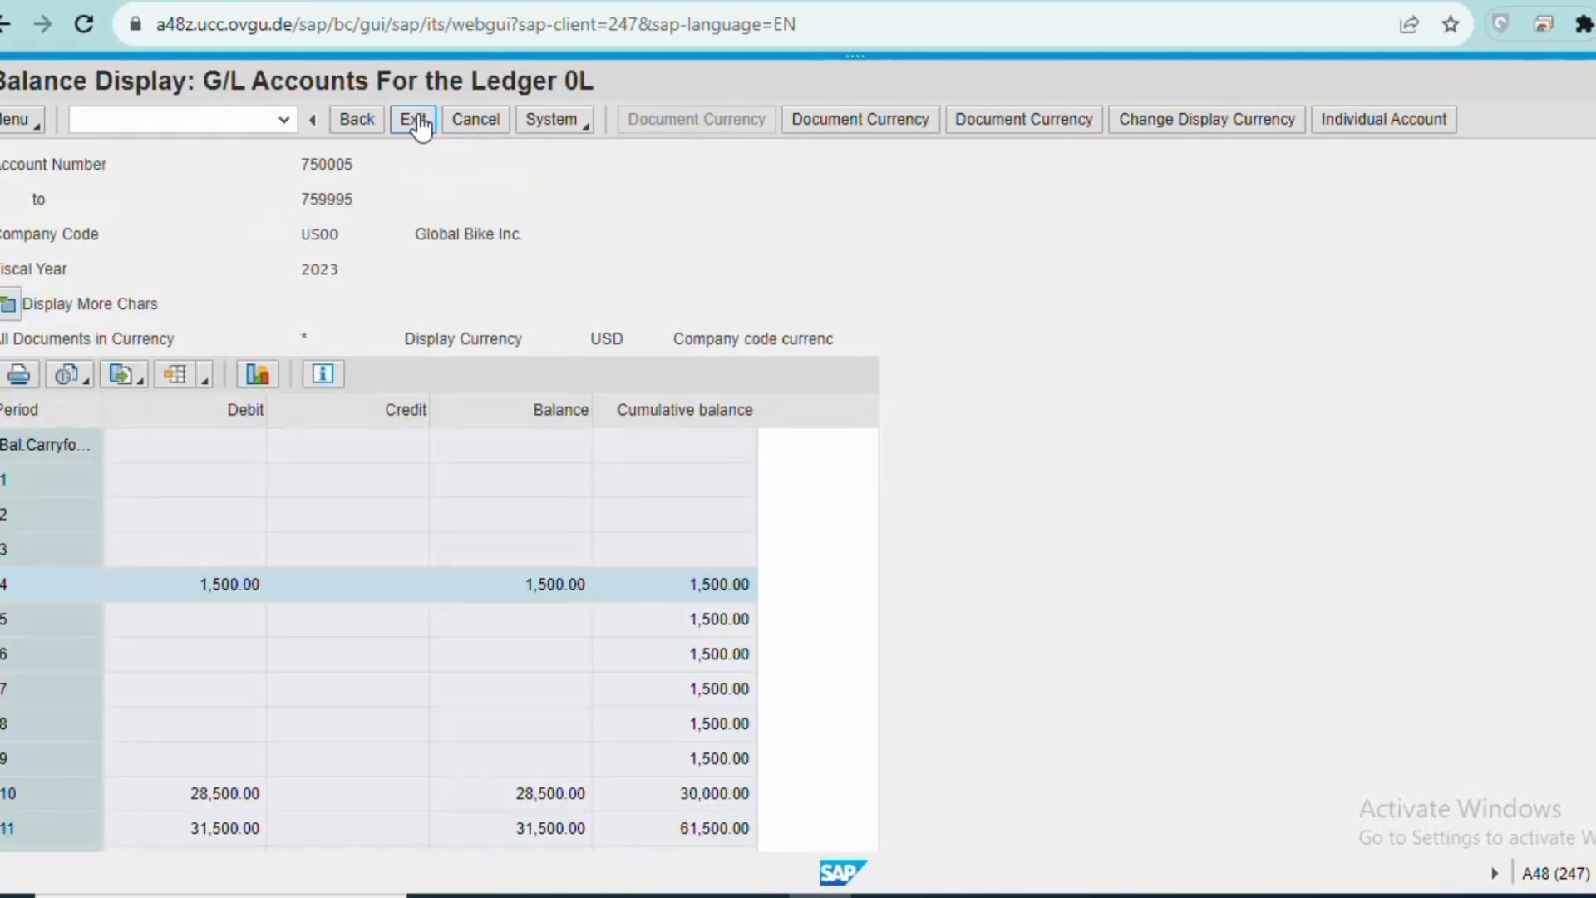
pyautogui.click(419, 124)
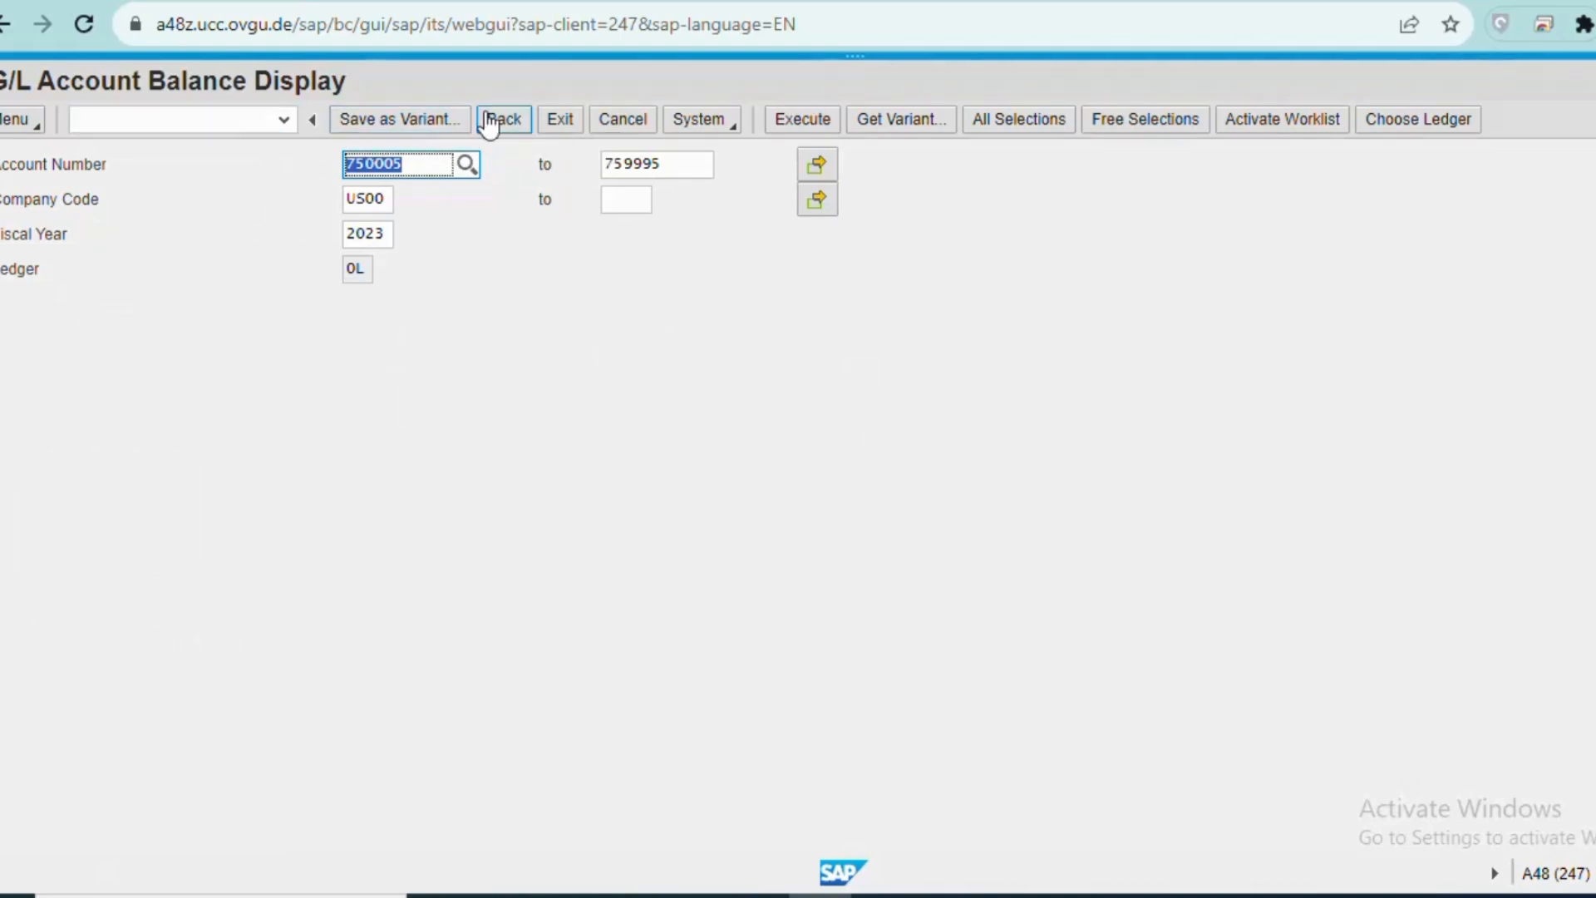
pyautogui.click(566, 125)
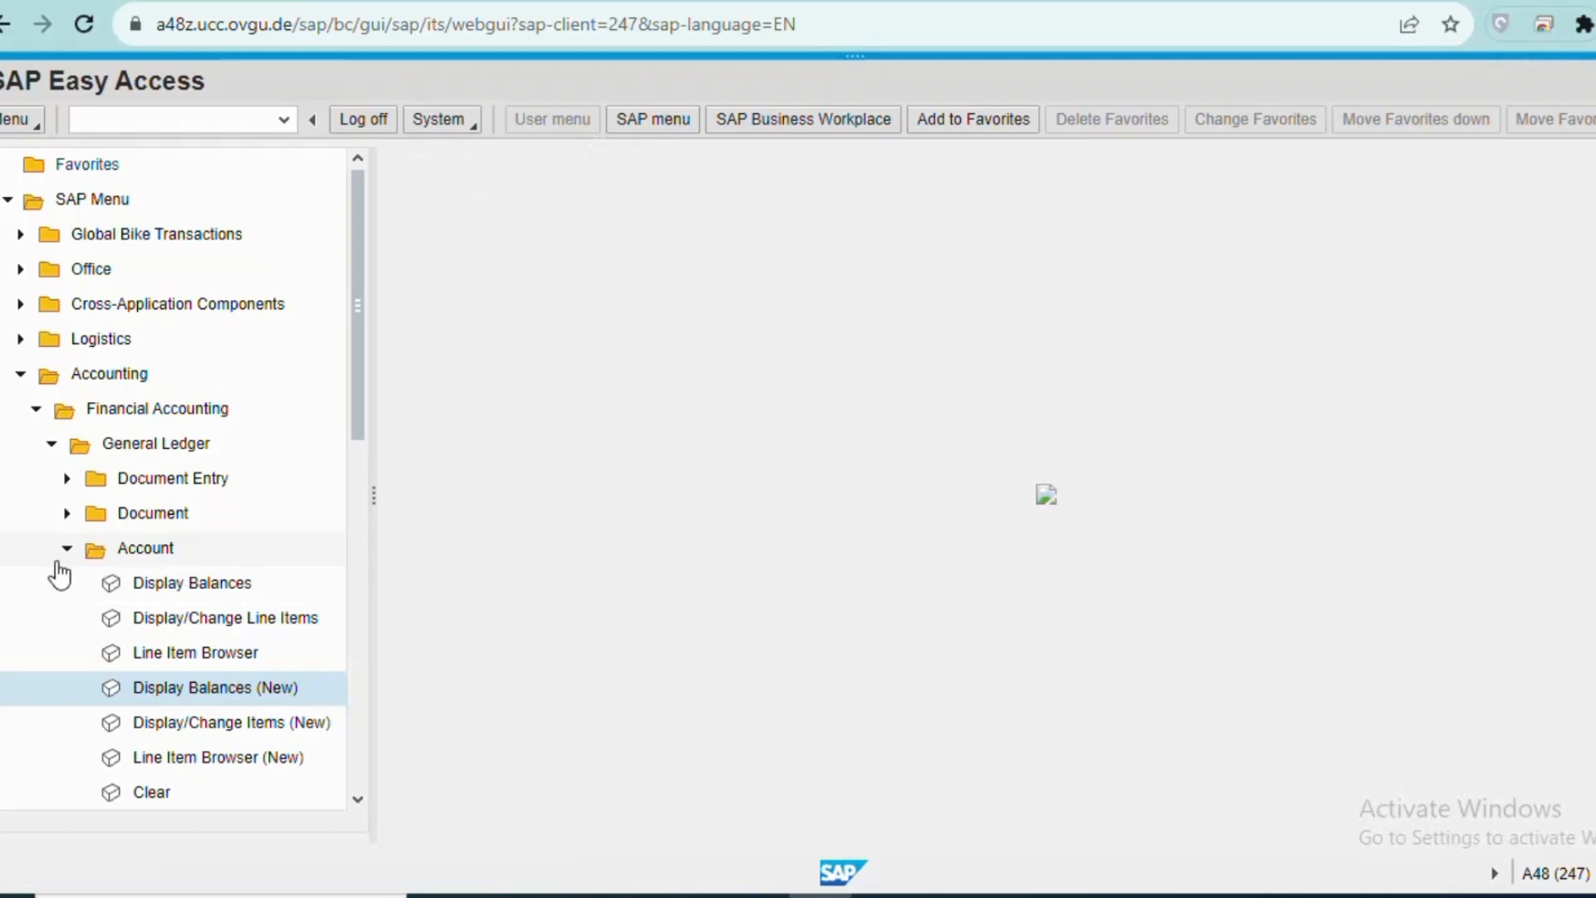
pyautogui.doubleClick(51, 445)
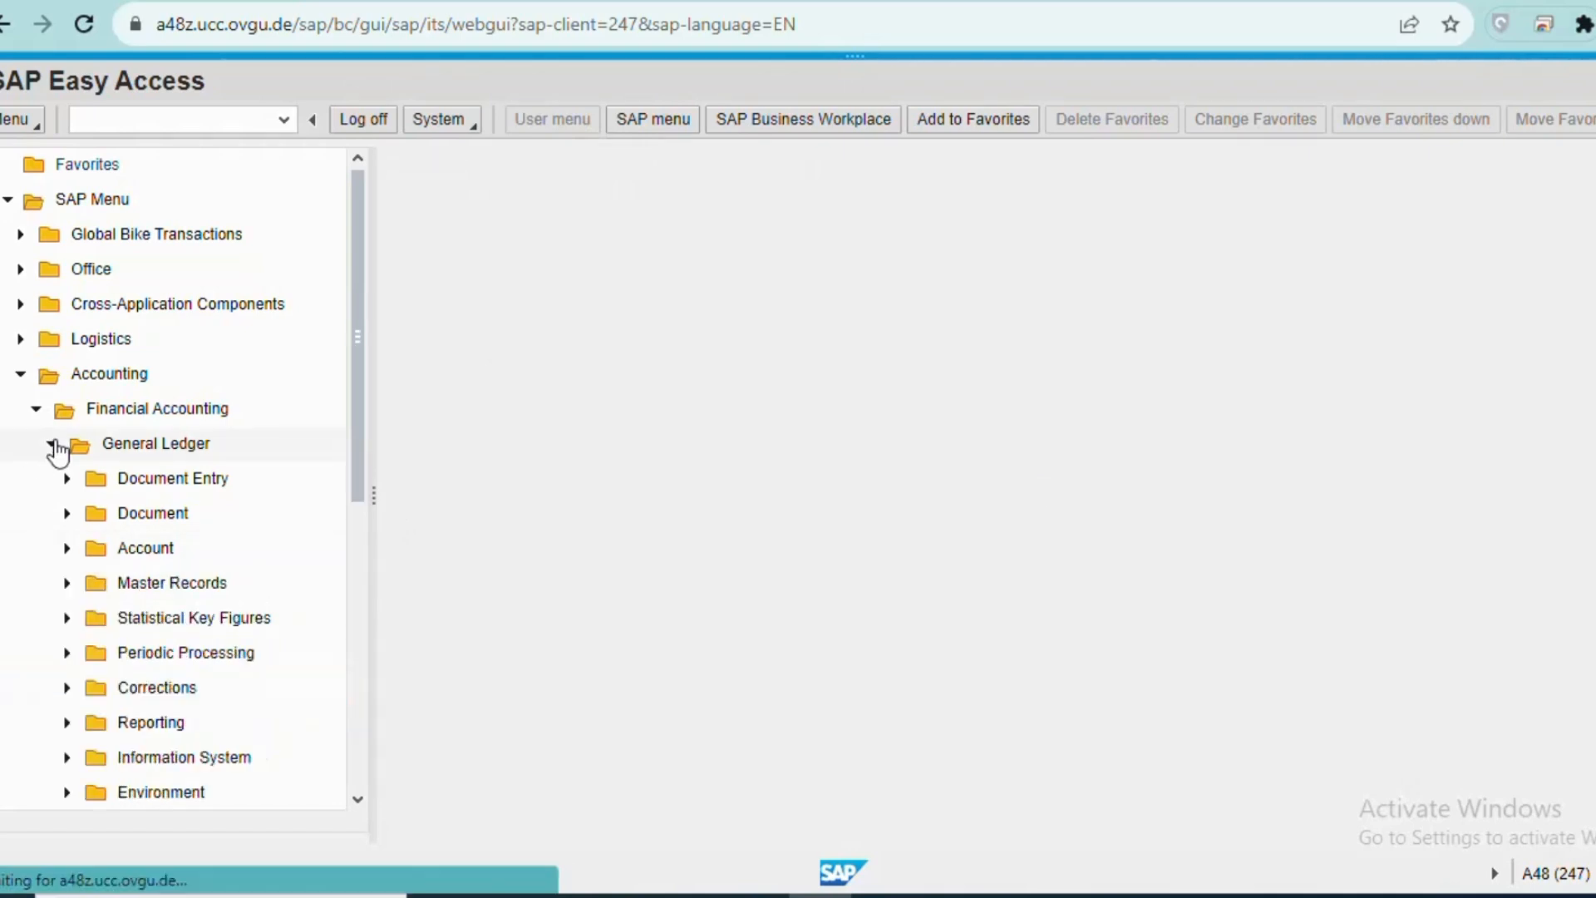
pyautogui.click(52, 446)
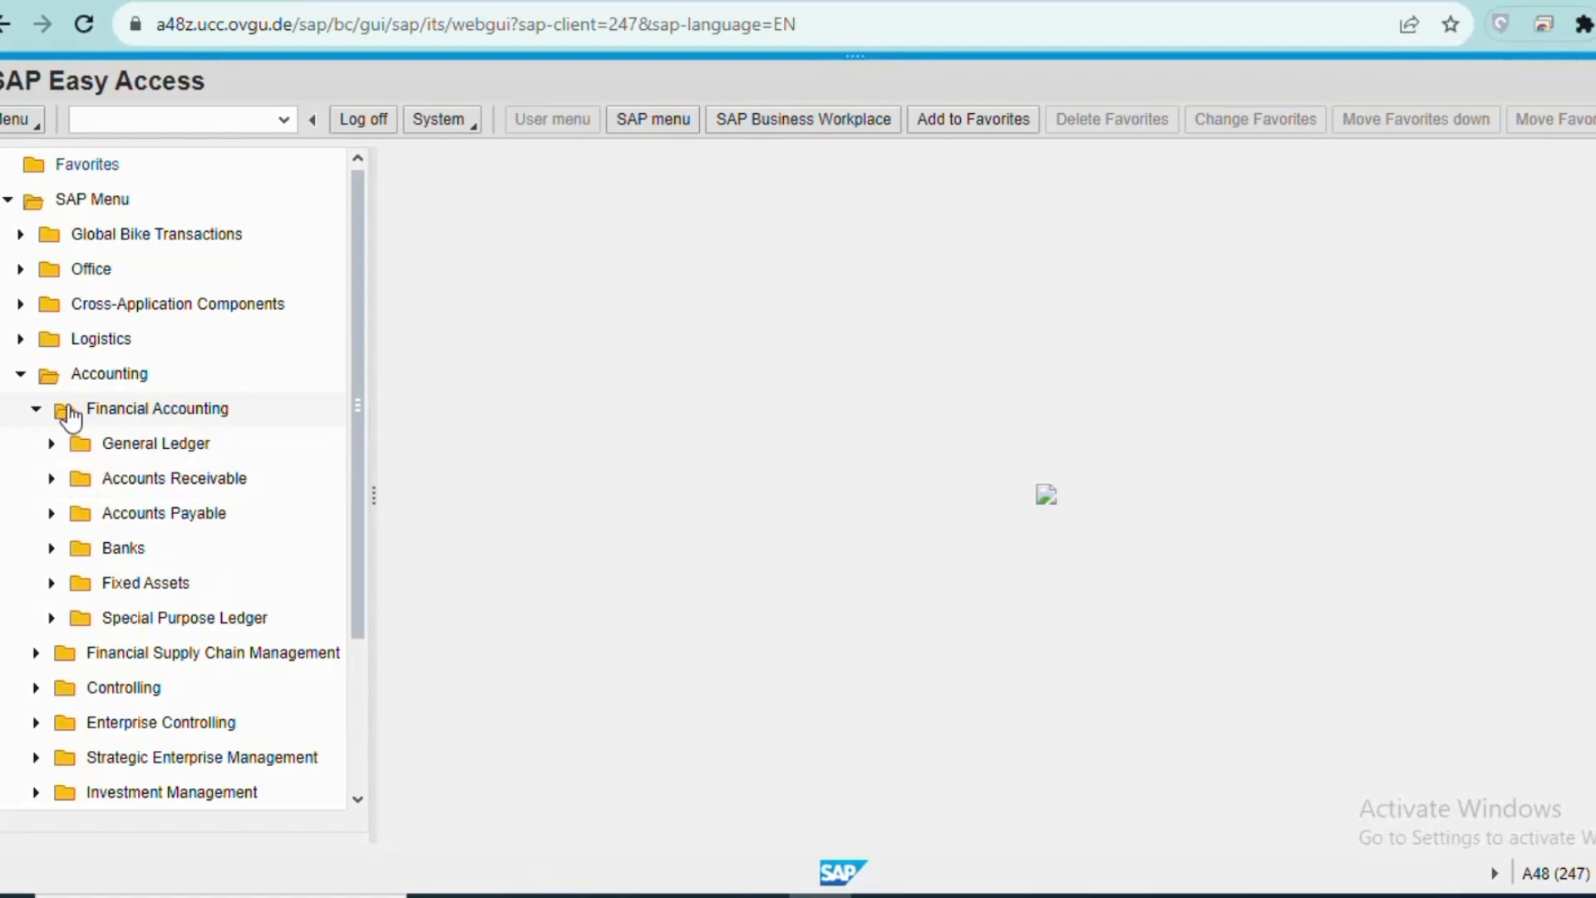
# Step: Open Display Balances from Account under Accounts Payable
pyautogui.click(49, 514)
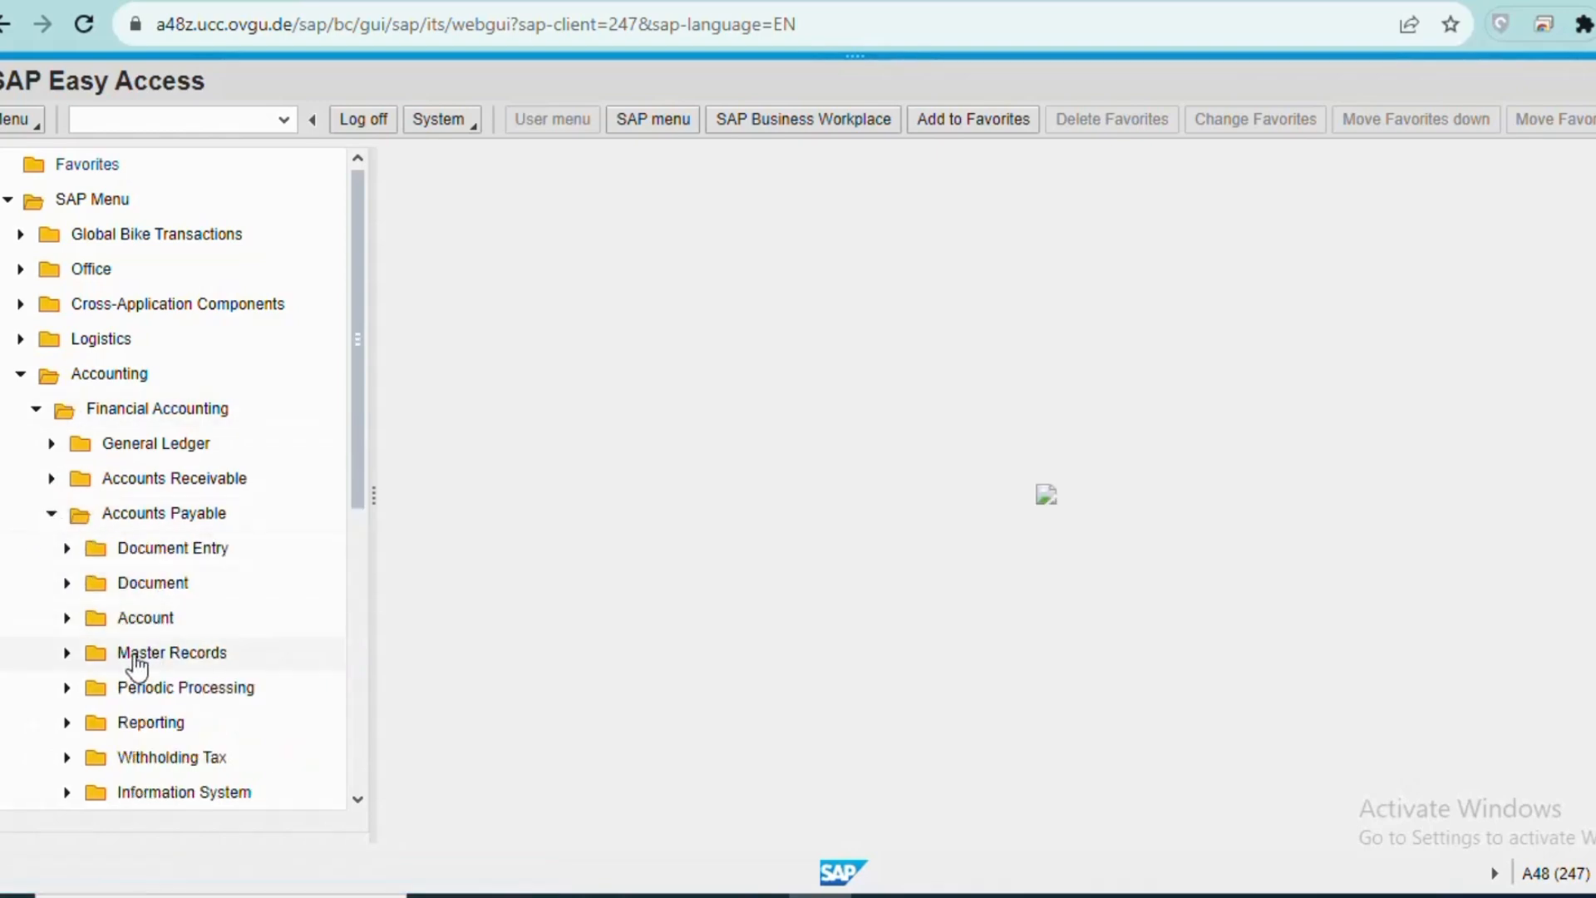
pyautogui.click(67, 618)
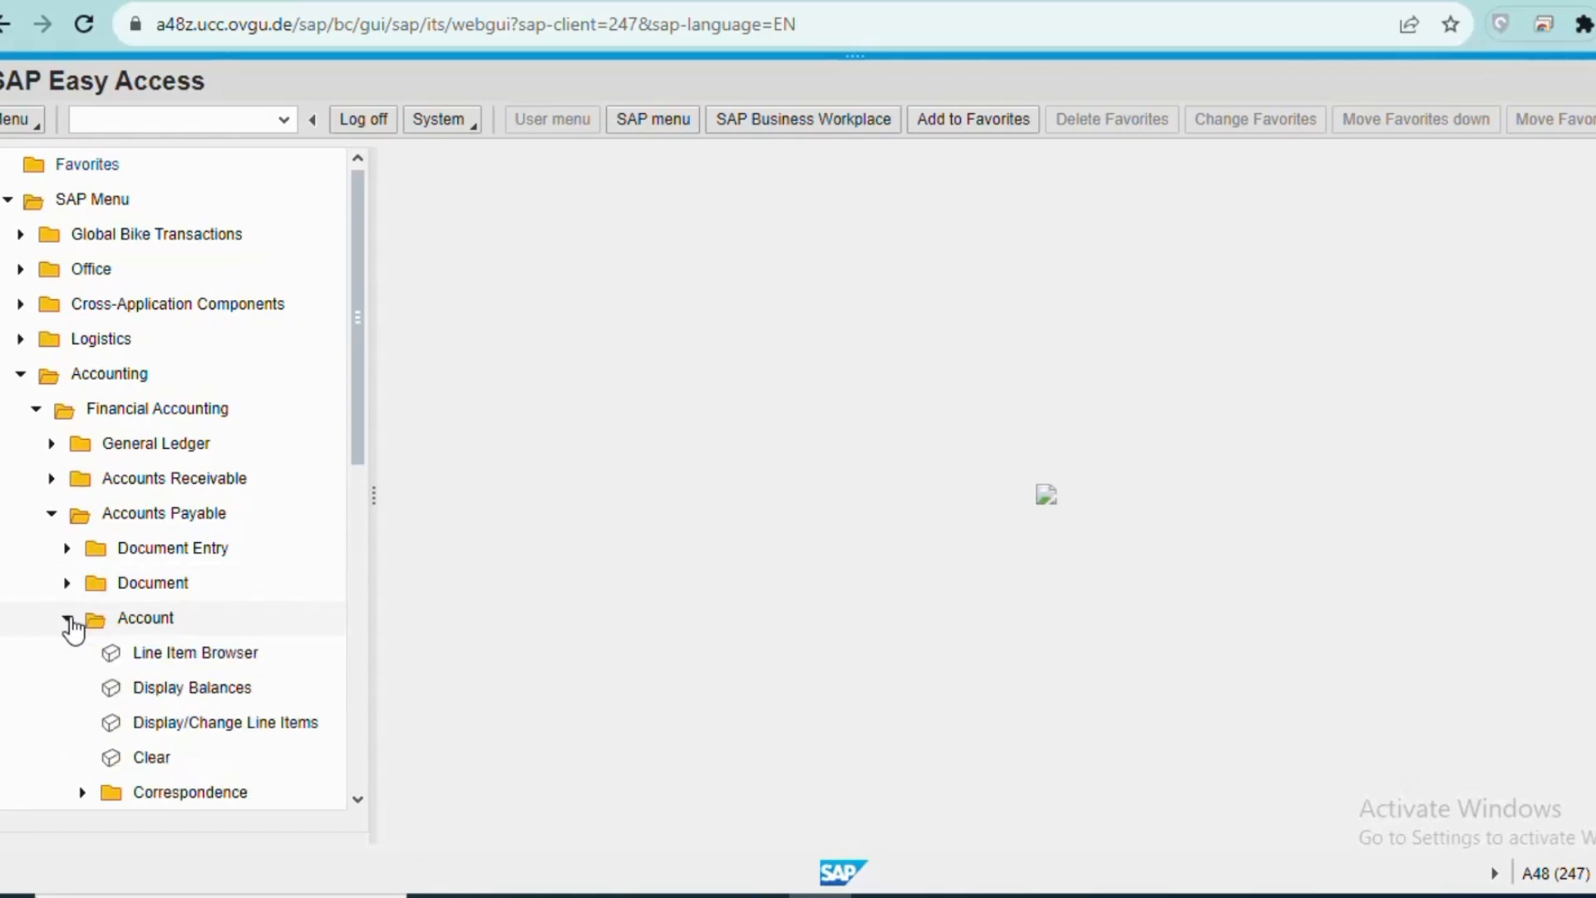
pyautogui.doubleClick(216, 699)
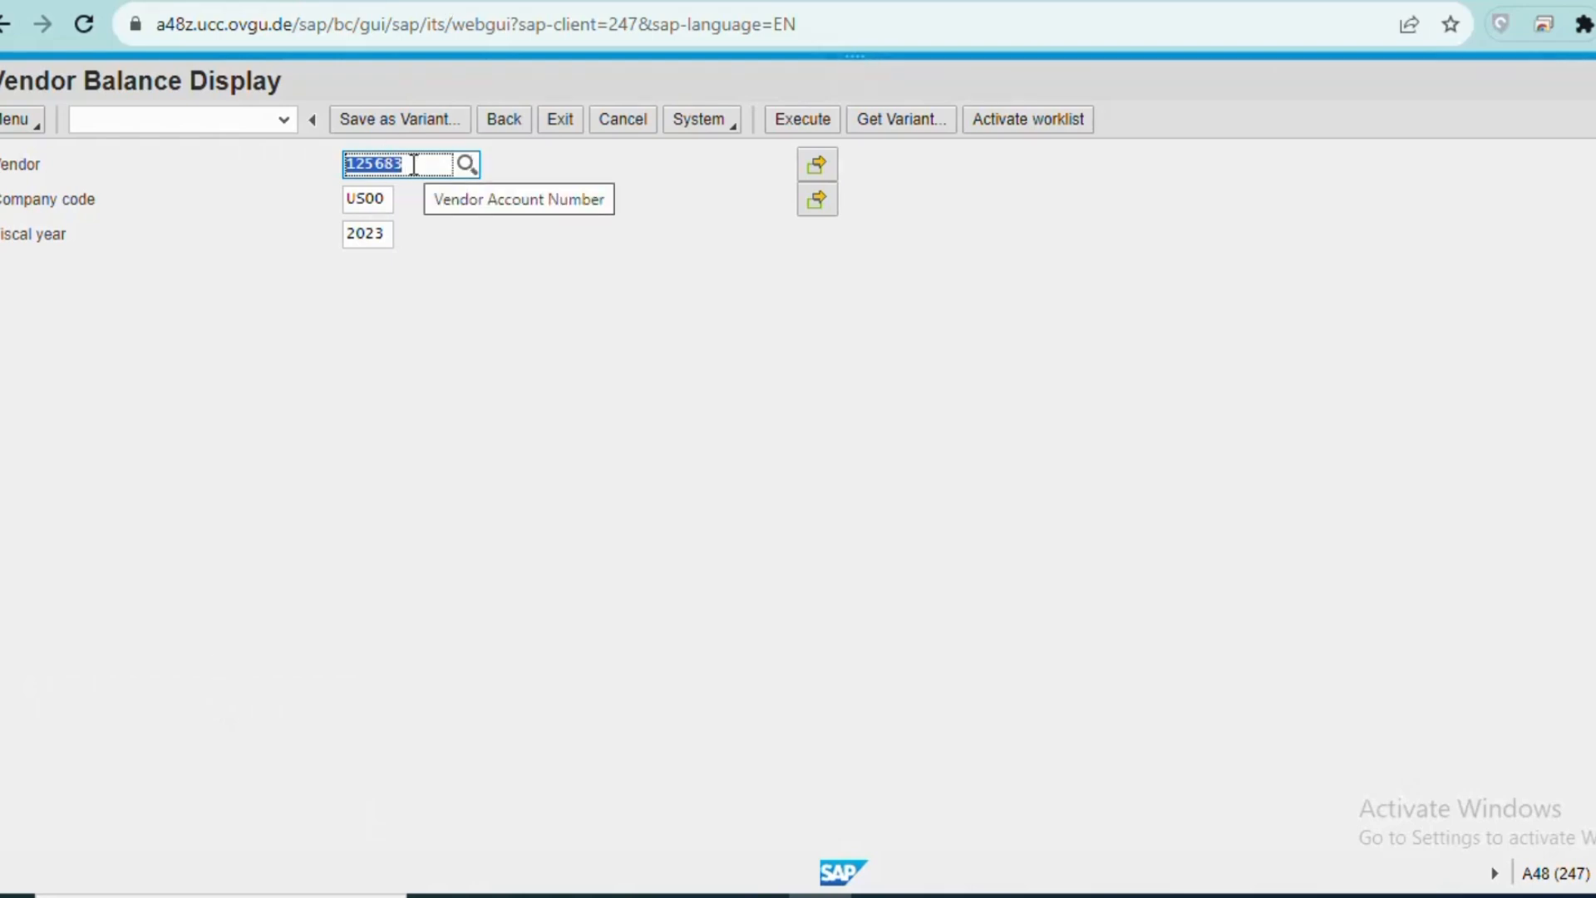
# Step: Search vendors by the search term *110 and choose Cardinal Properties 110 as the vendor
pyautogui.click(467, 165)
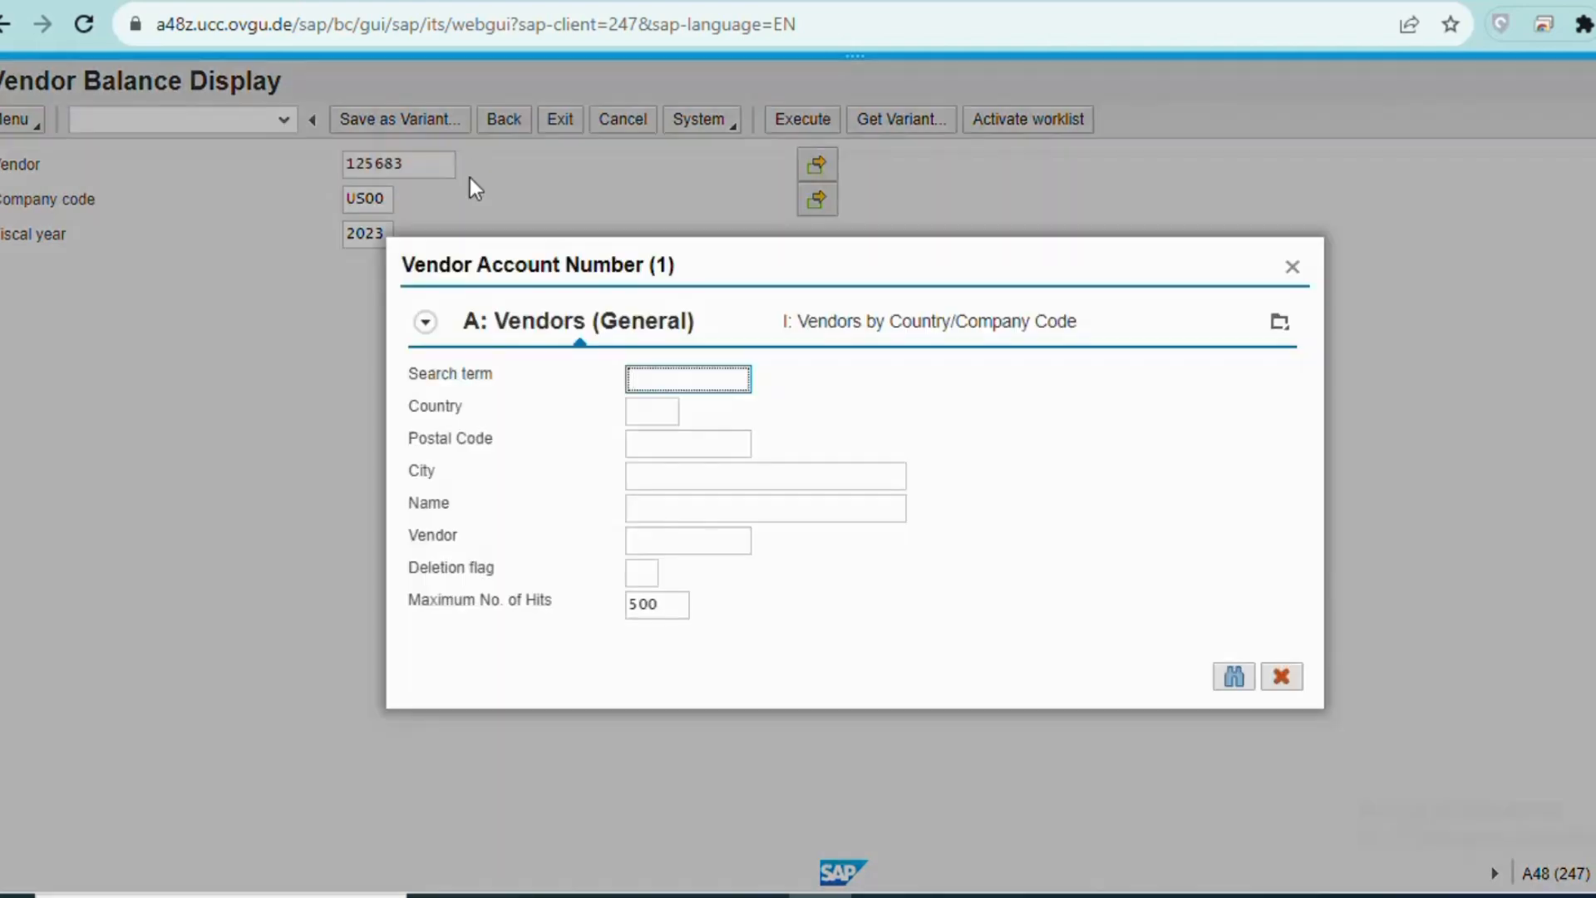
pyautogui.write('*110')
pyautogui.click(1235, 679)
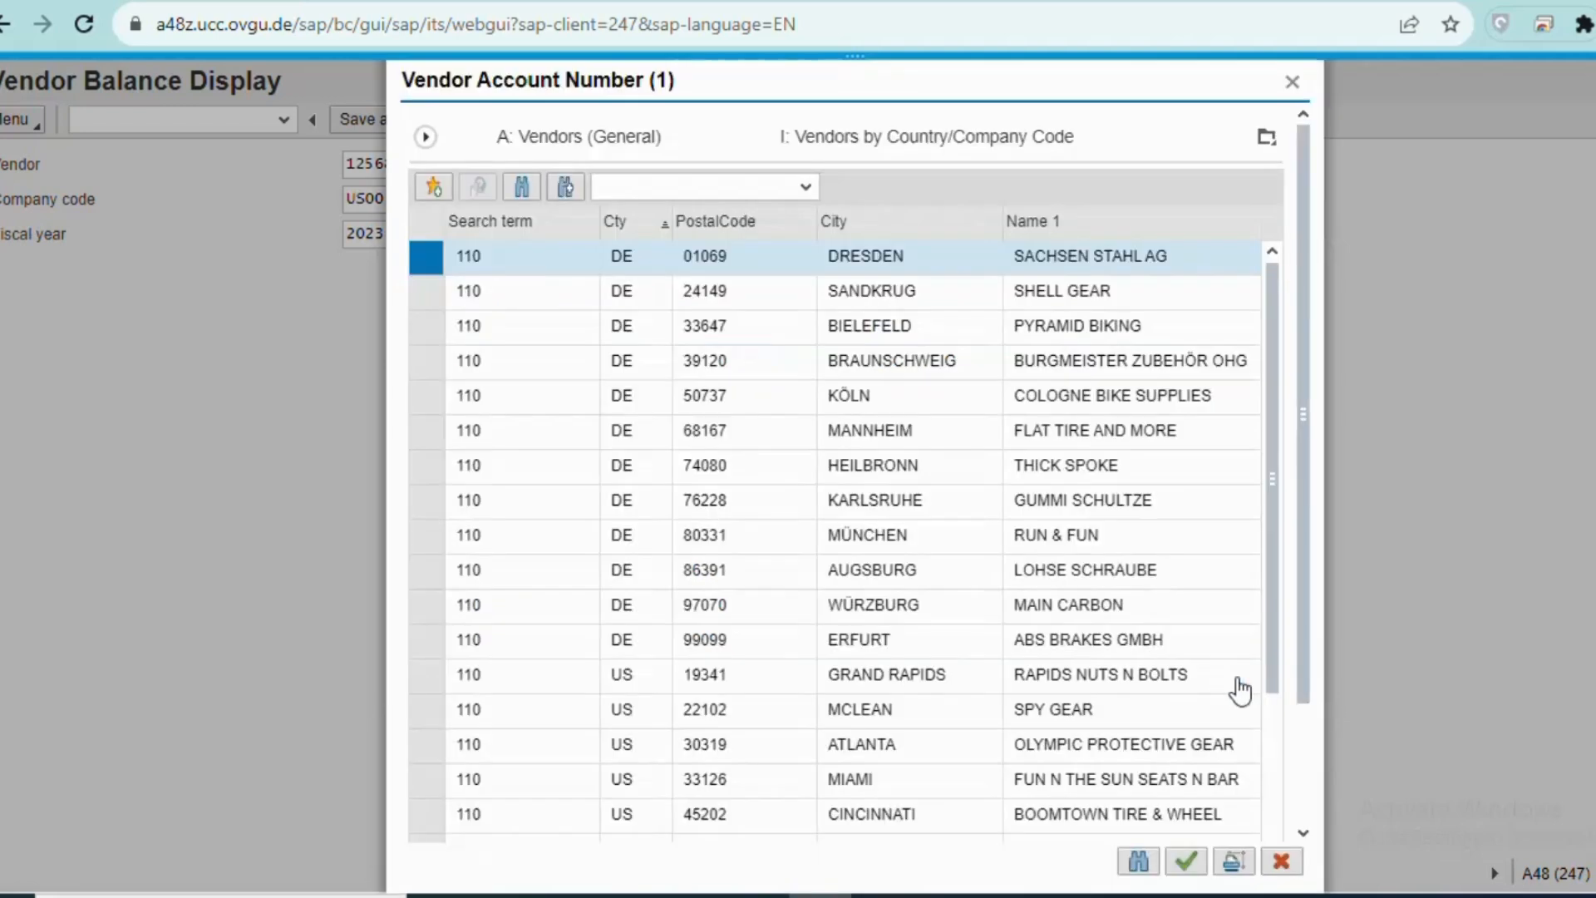
pyautogui.scroll(-1, 1041, 778)
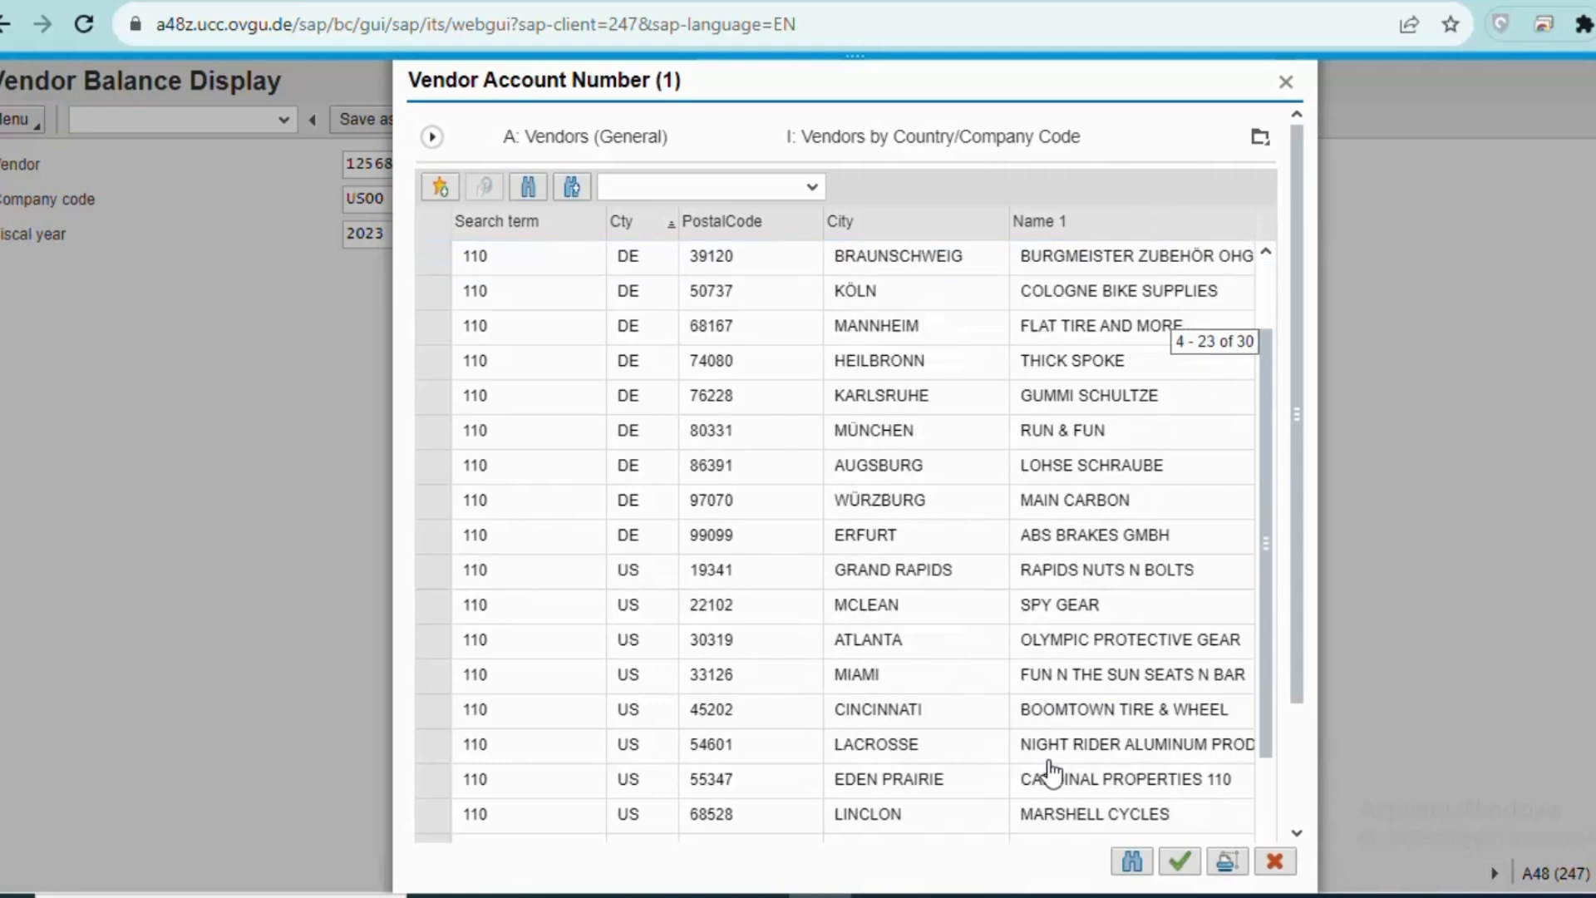
pyautogui.doubleClick(1086, 782)
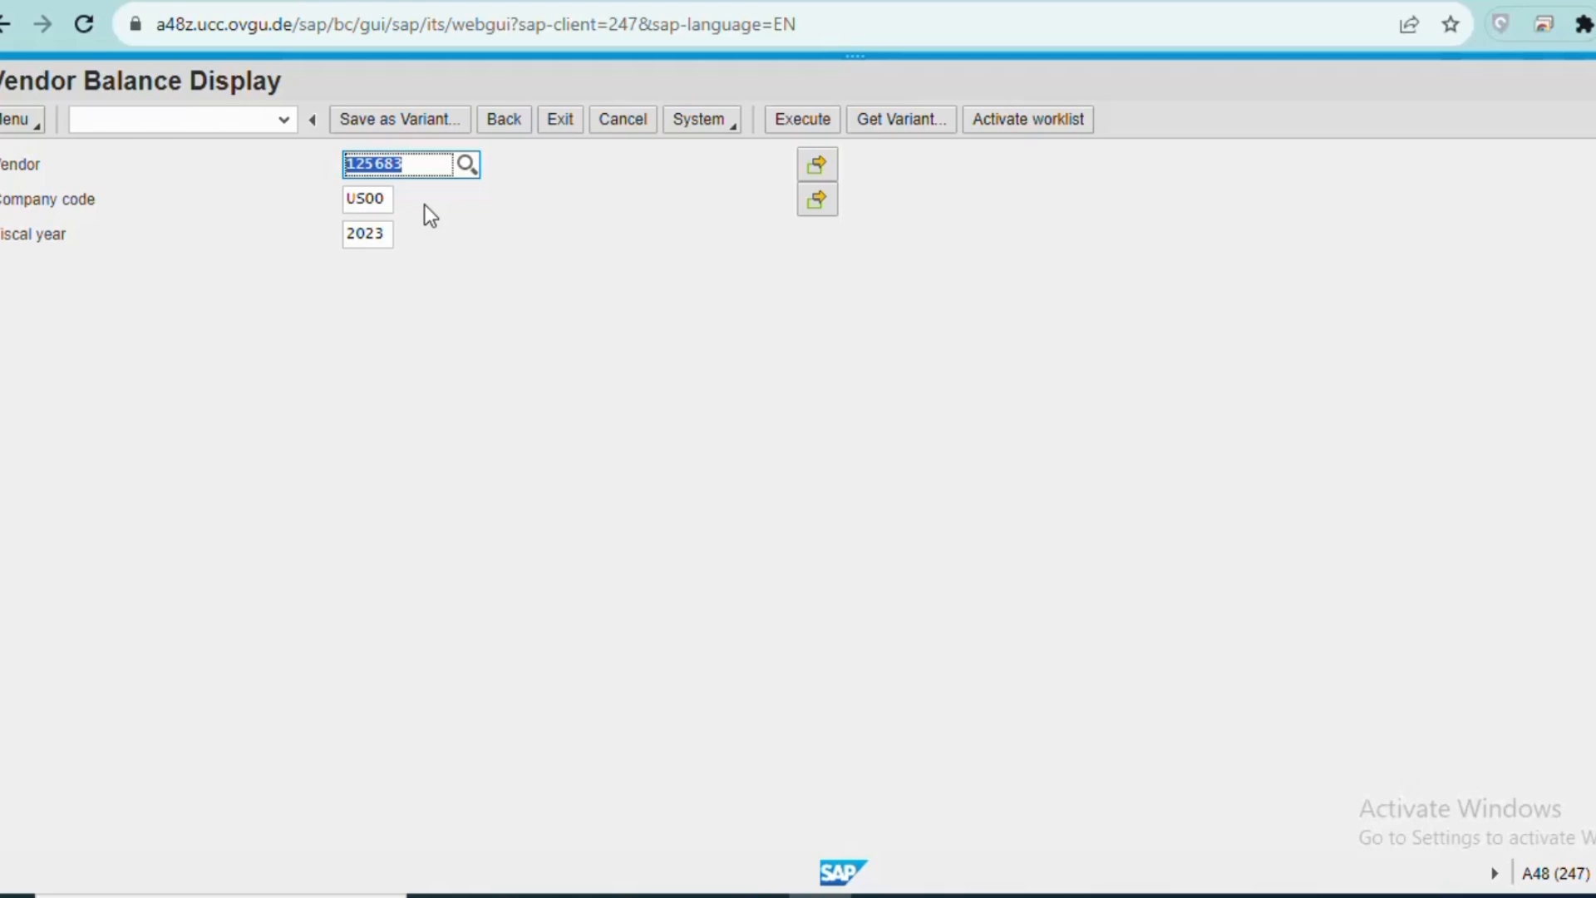
# Step: Display the Cardinal Properties 110 balances for company code US00 and fiscal year 2023
pyautogui.click(388, 232)
pyautogui.click(391, 206)
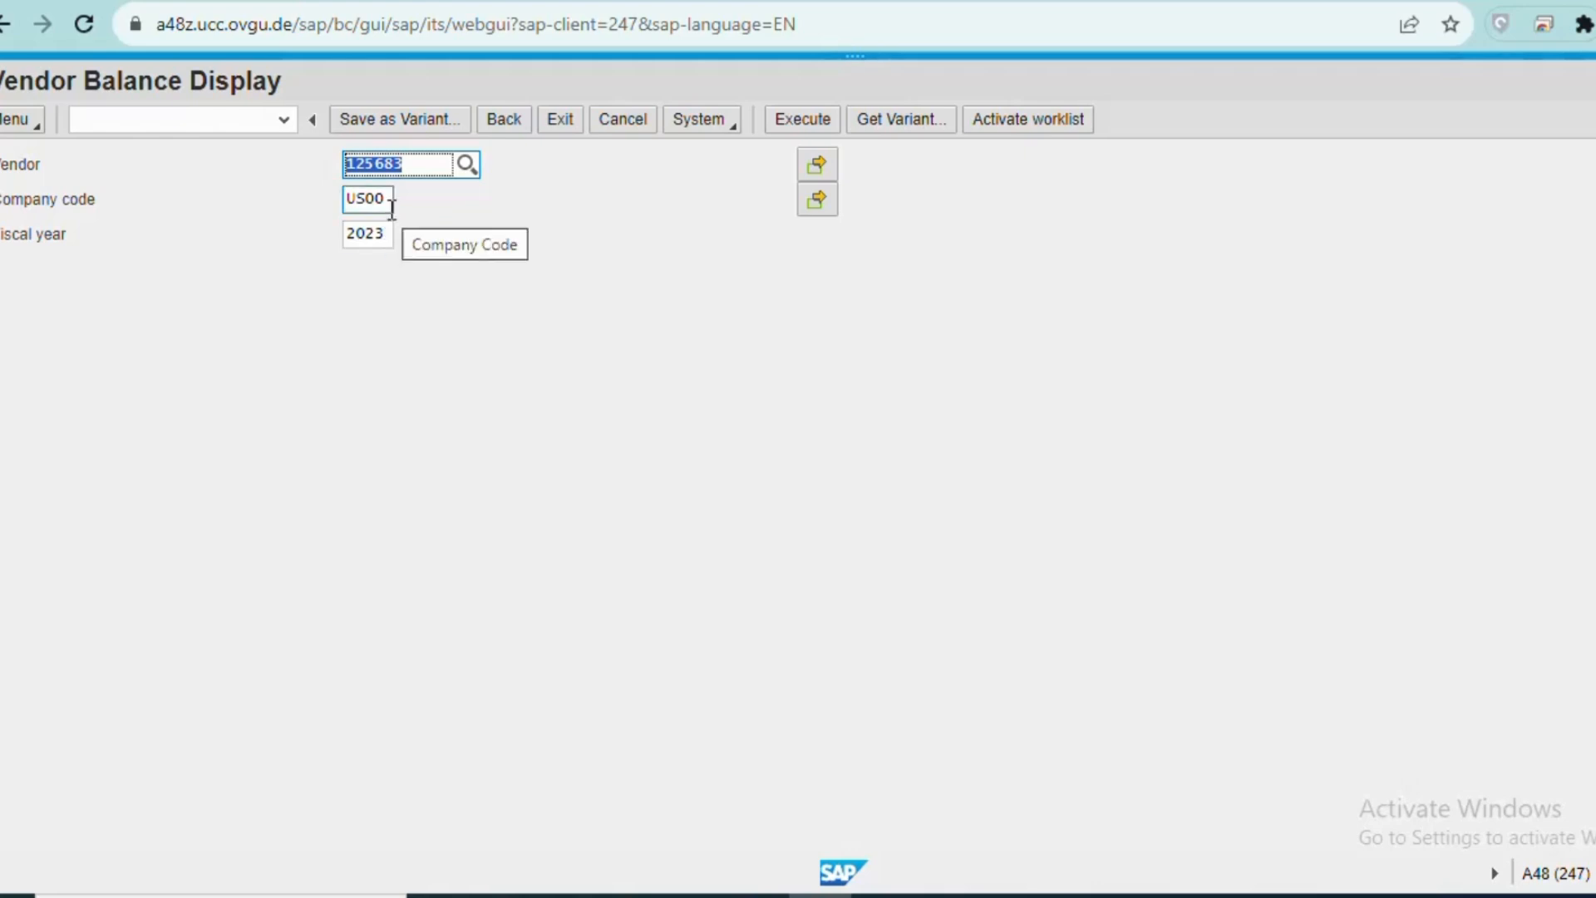
pyautogui.click(801, 123)
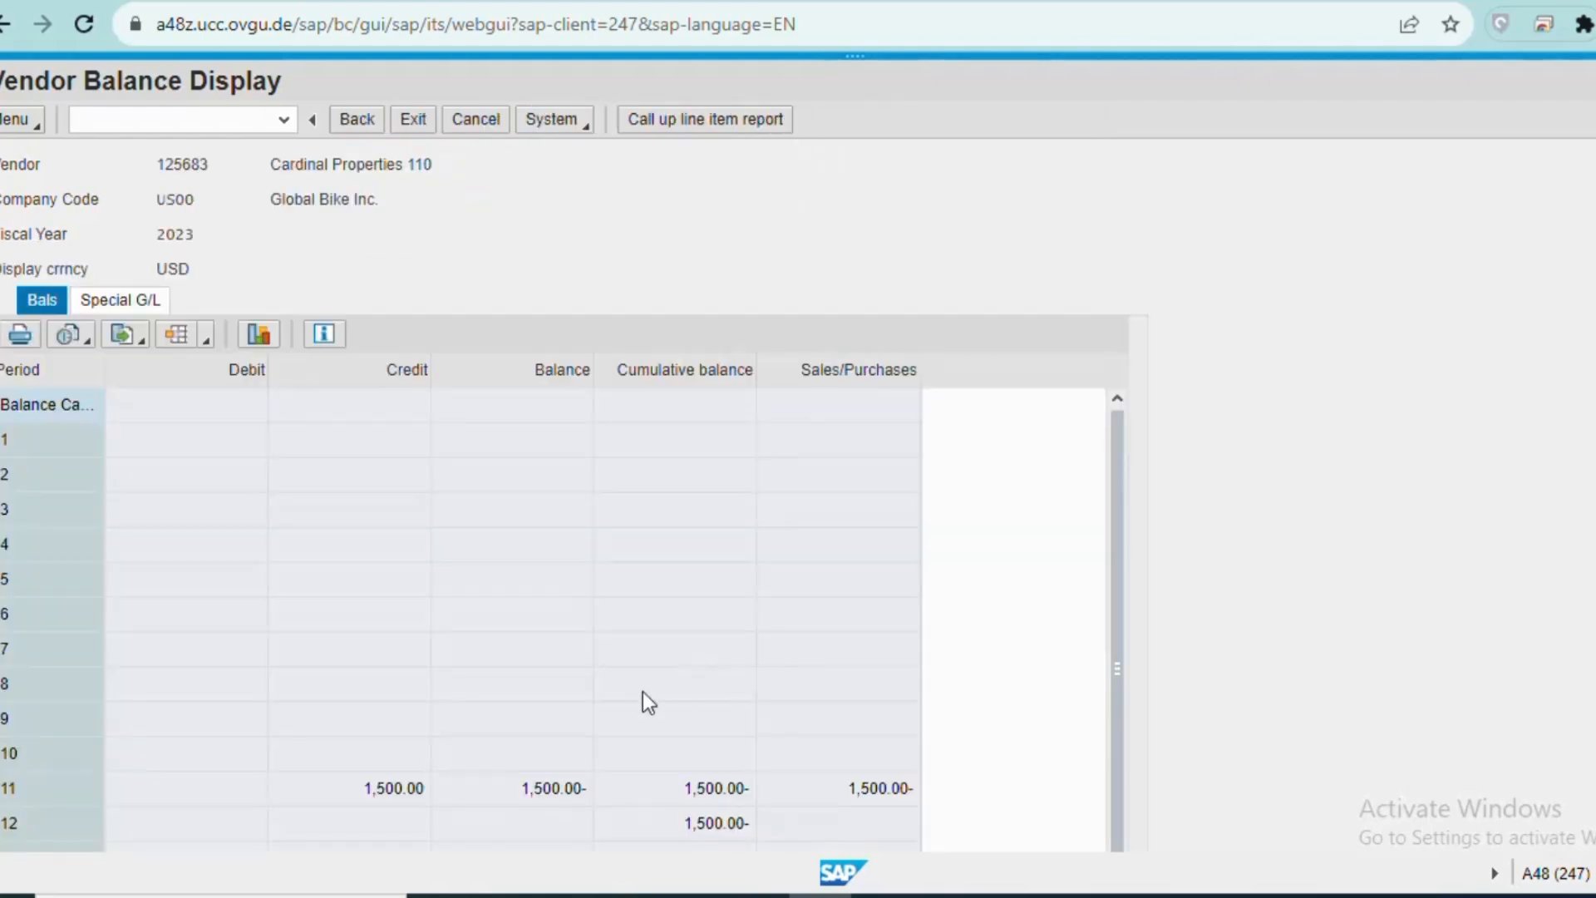
# Step: Review the vendor balances by period and open the line items behind the period 11 balance
pyautogui.scroll(-3, 642, 692)
pyautogui.scroll(-2, 641, 691)
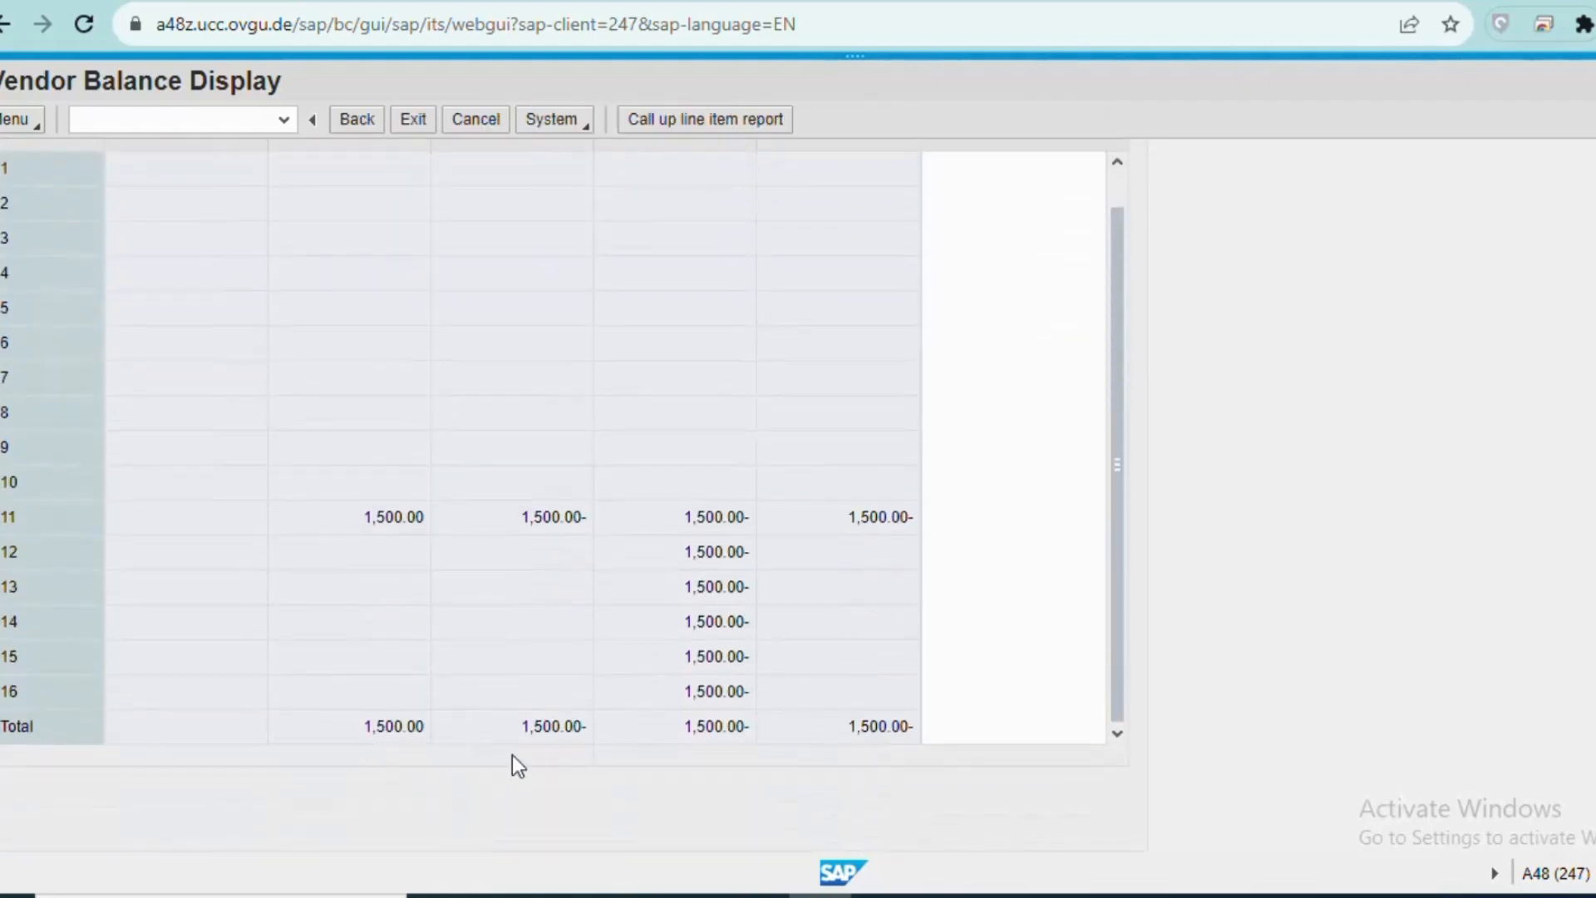
pyautogui.scroll(3, 855, 735)
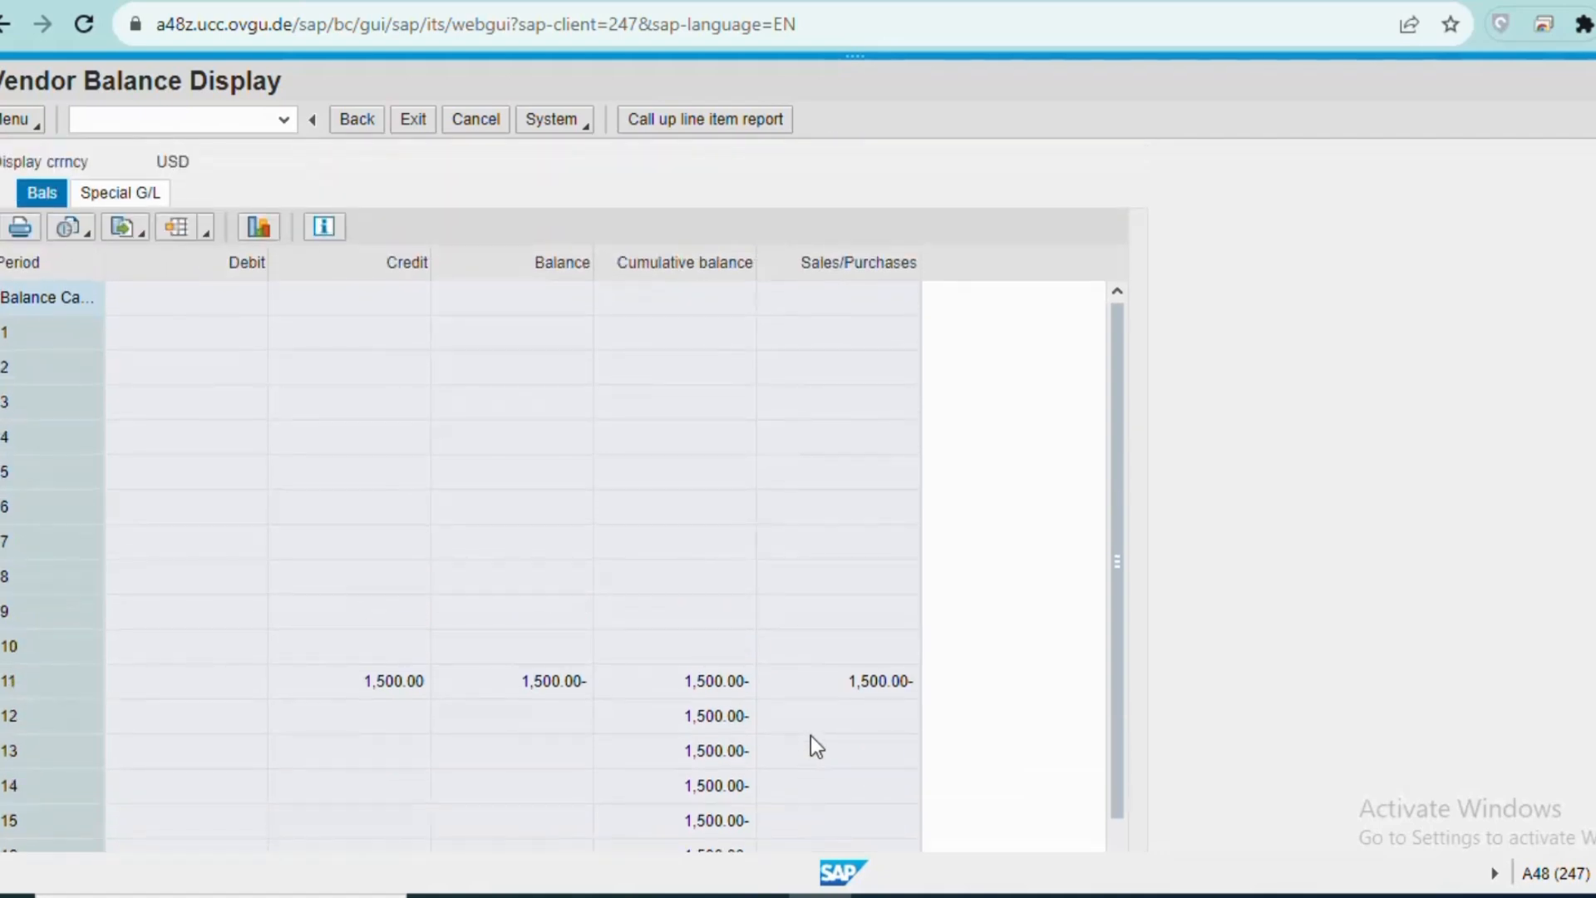
pyautogui.scroll(-3, 758, 781)
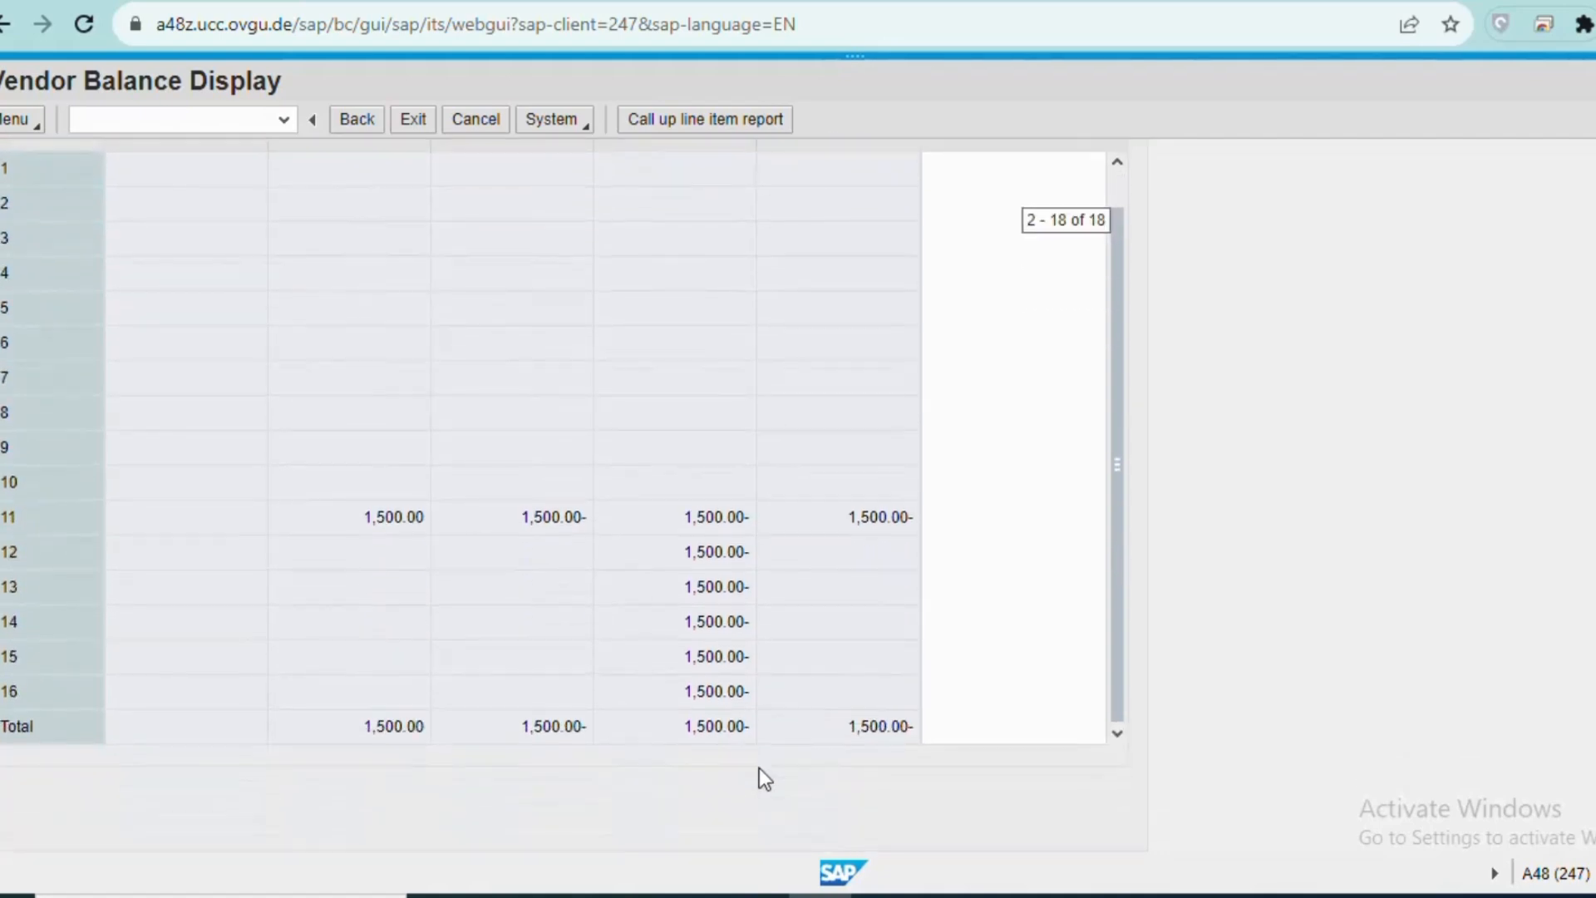
pyautogui.doubleClick(554, 522)
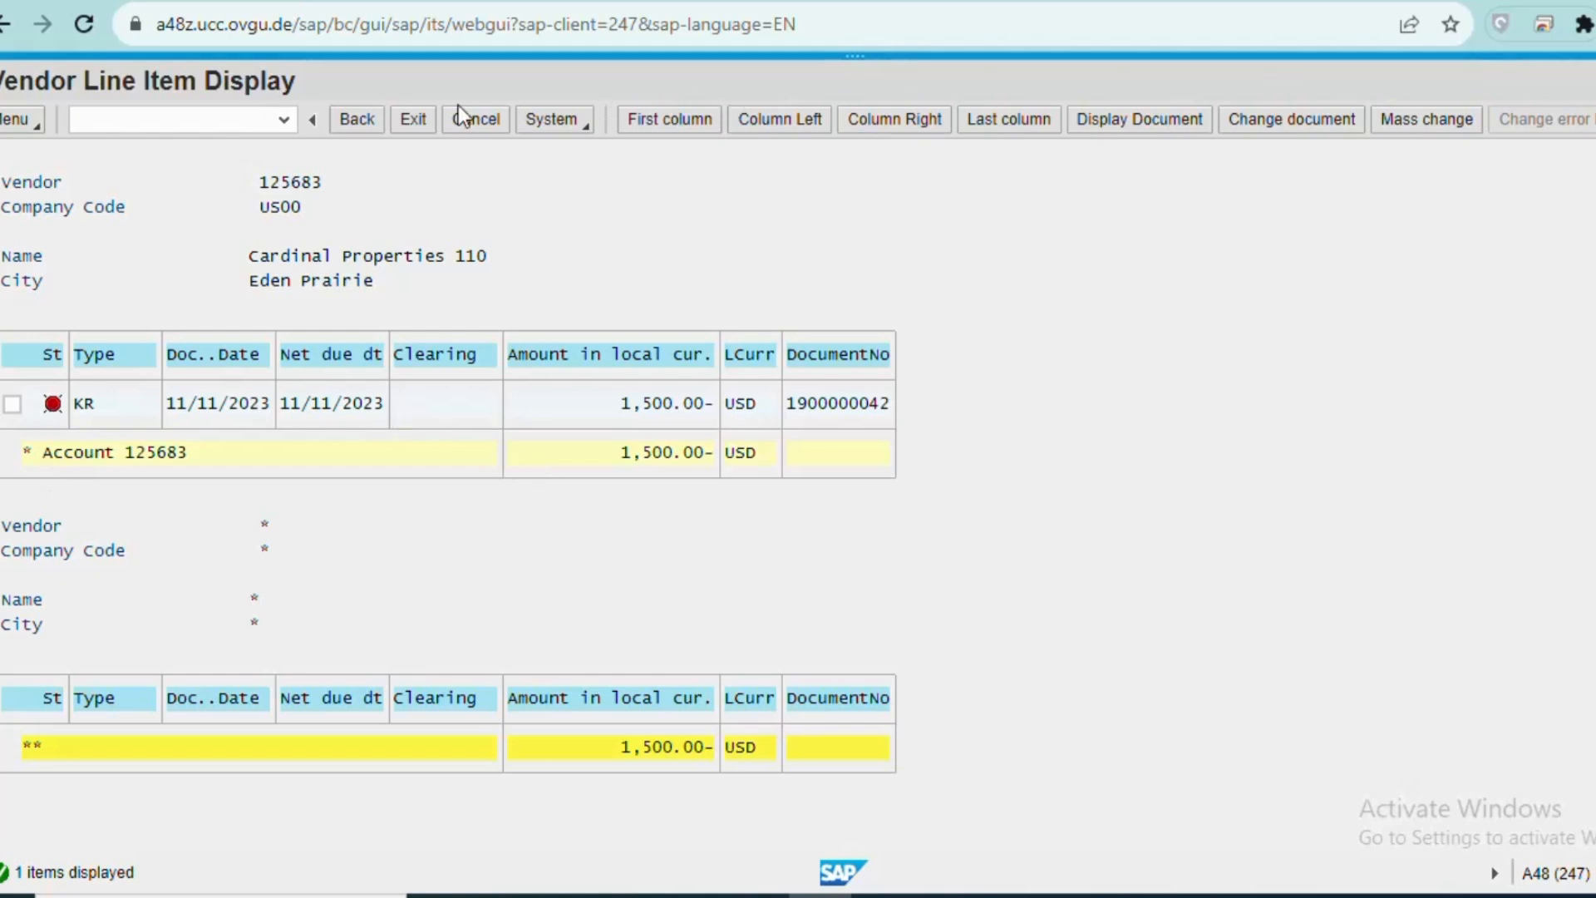
# Step: Leave the vendor line items and balance display, and collapse the Account folder under Accounts Payable
pyautogui.click(412, 119)
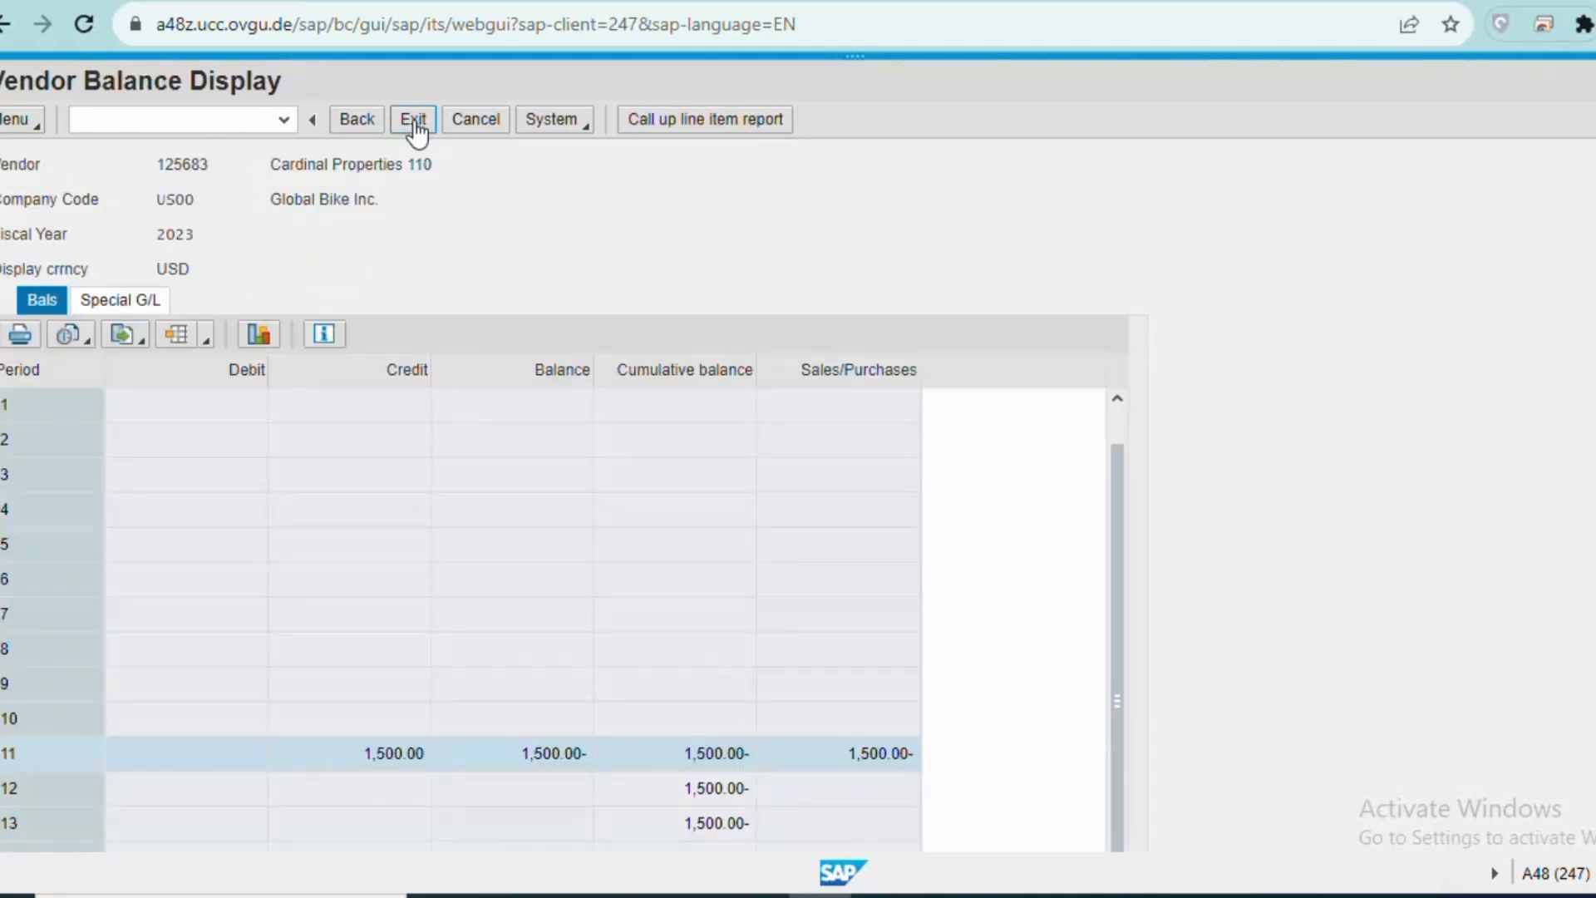
pyautogui.click(413, 120)
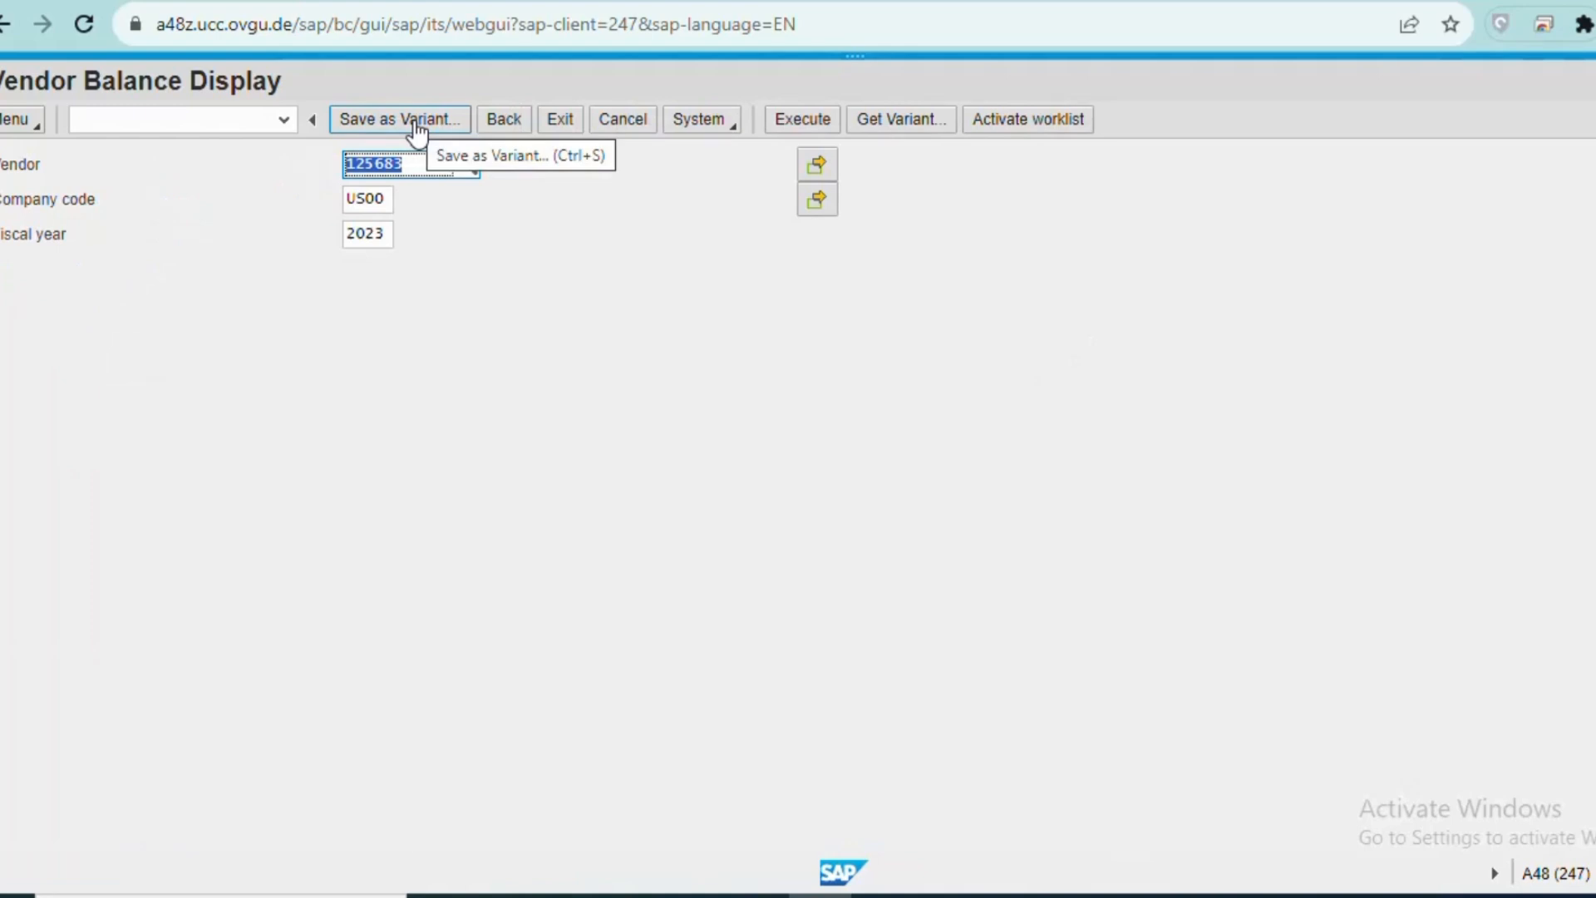
pyautogui.click(562, 127)
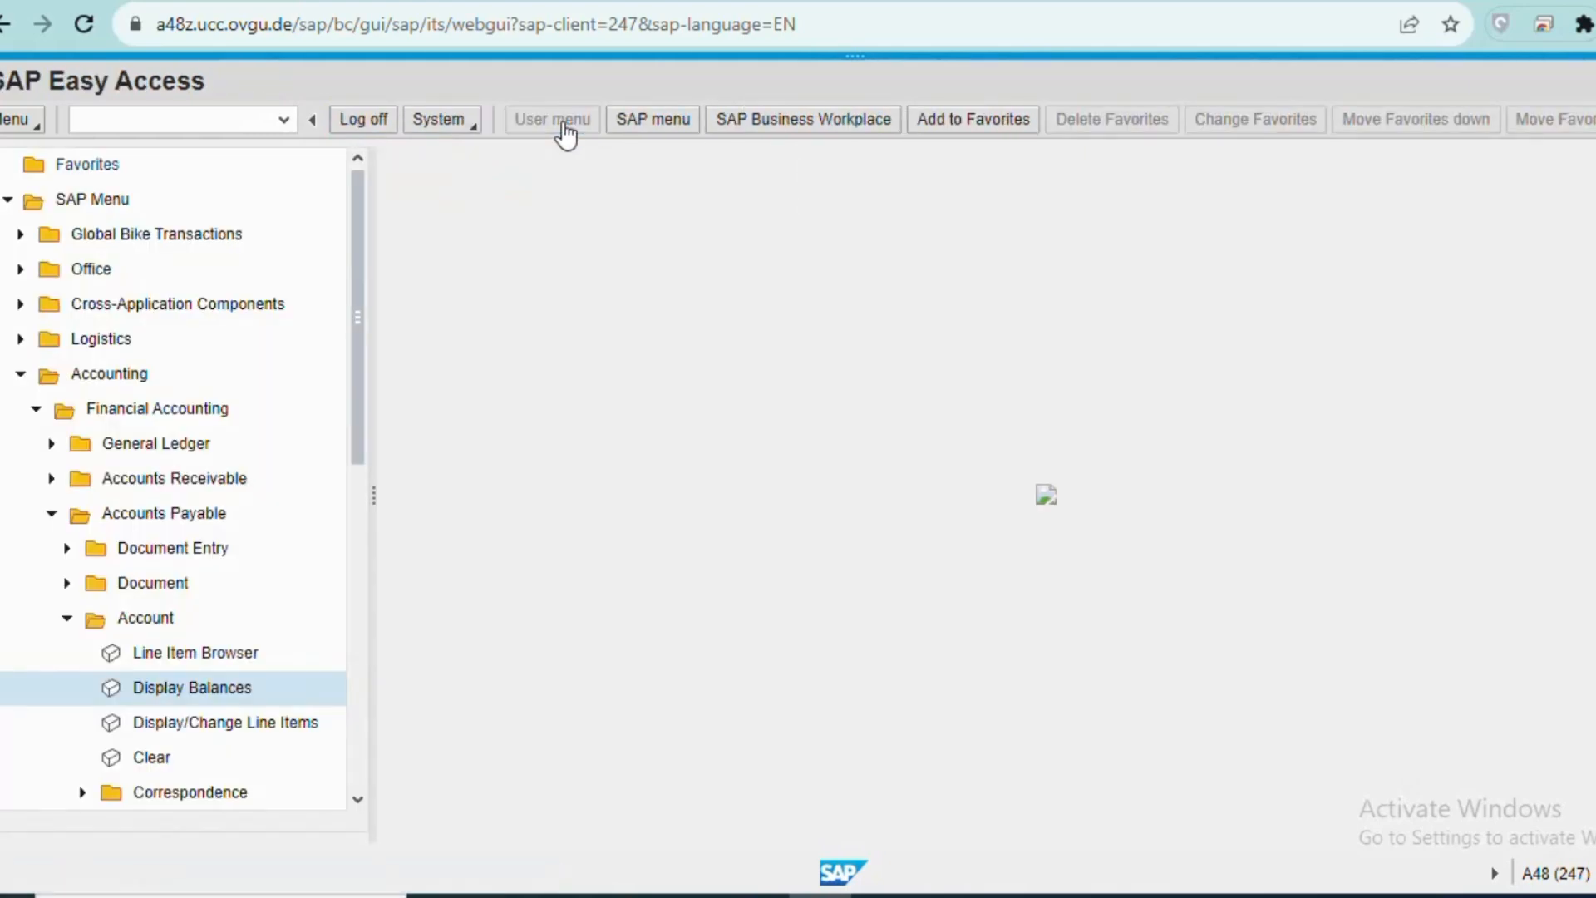
pyautogui.click(65, 620)
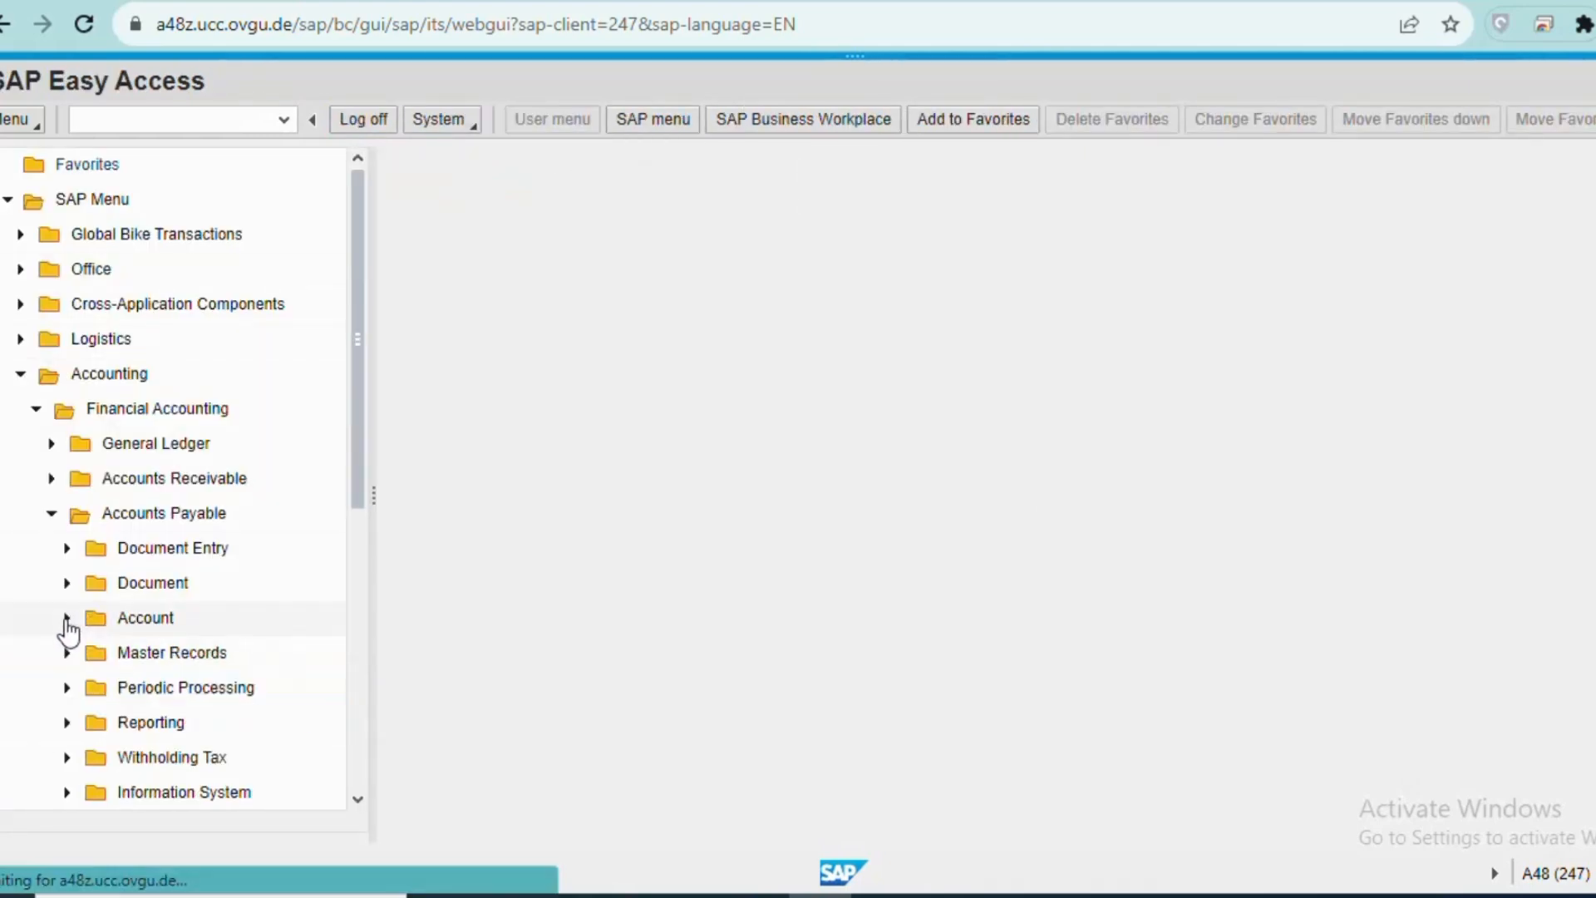
# Step: Open the Outgoing Payment Post transaction from the Document Entry folder under Accounts Payable
pyautogui.click(67, 549)
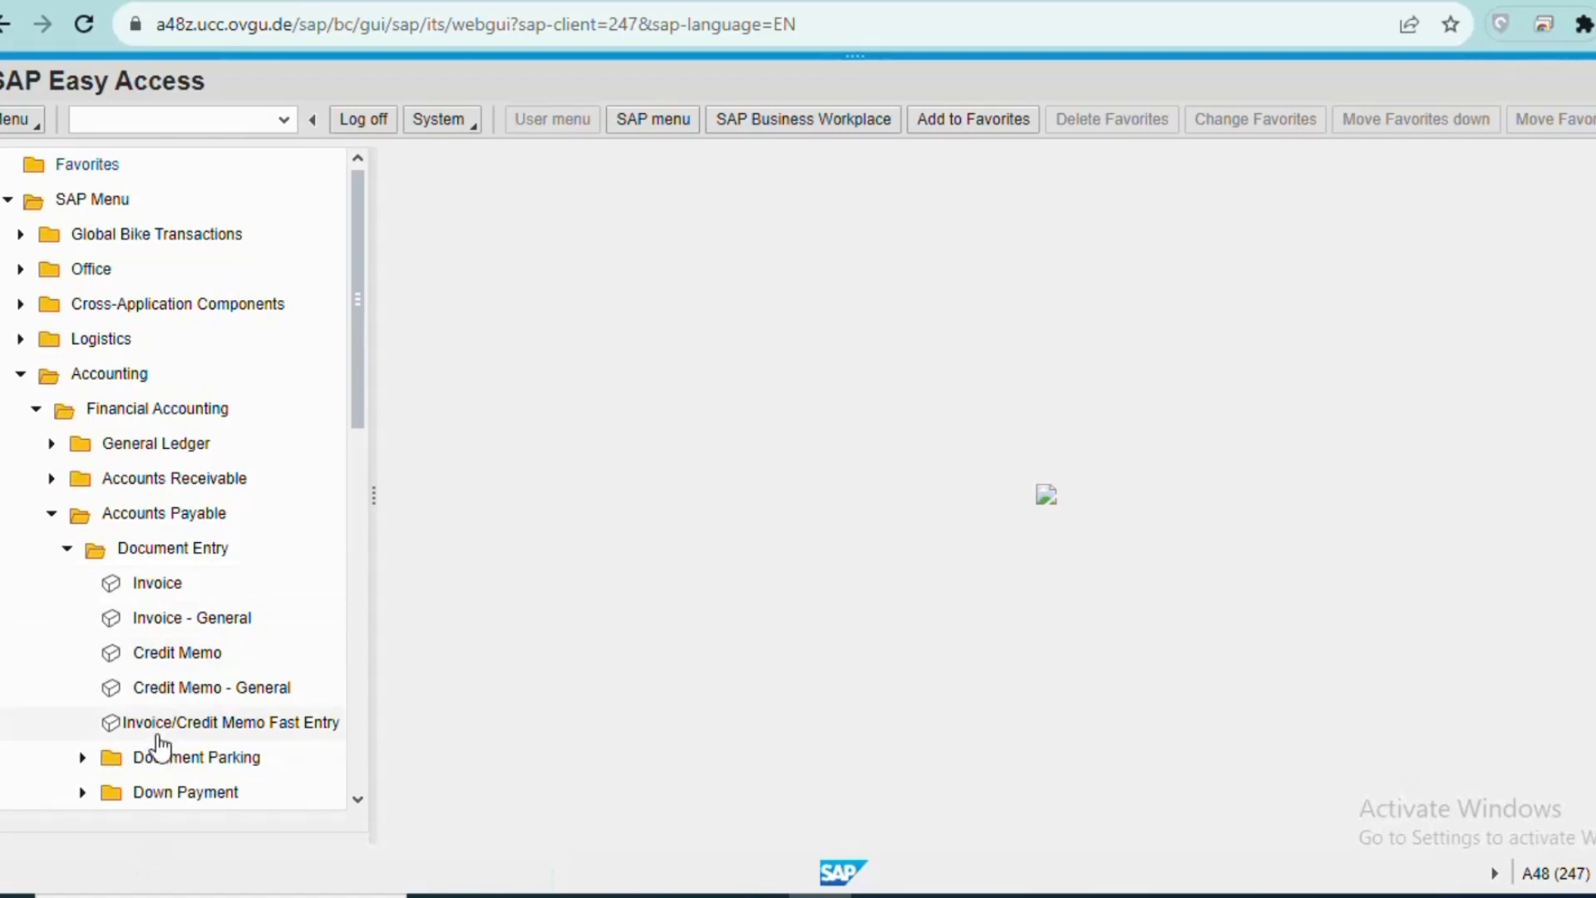
pyautogui.scroll(-3, 158, 731)
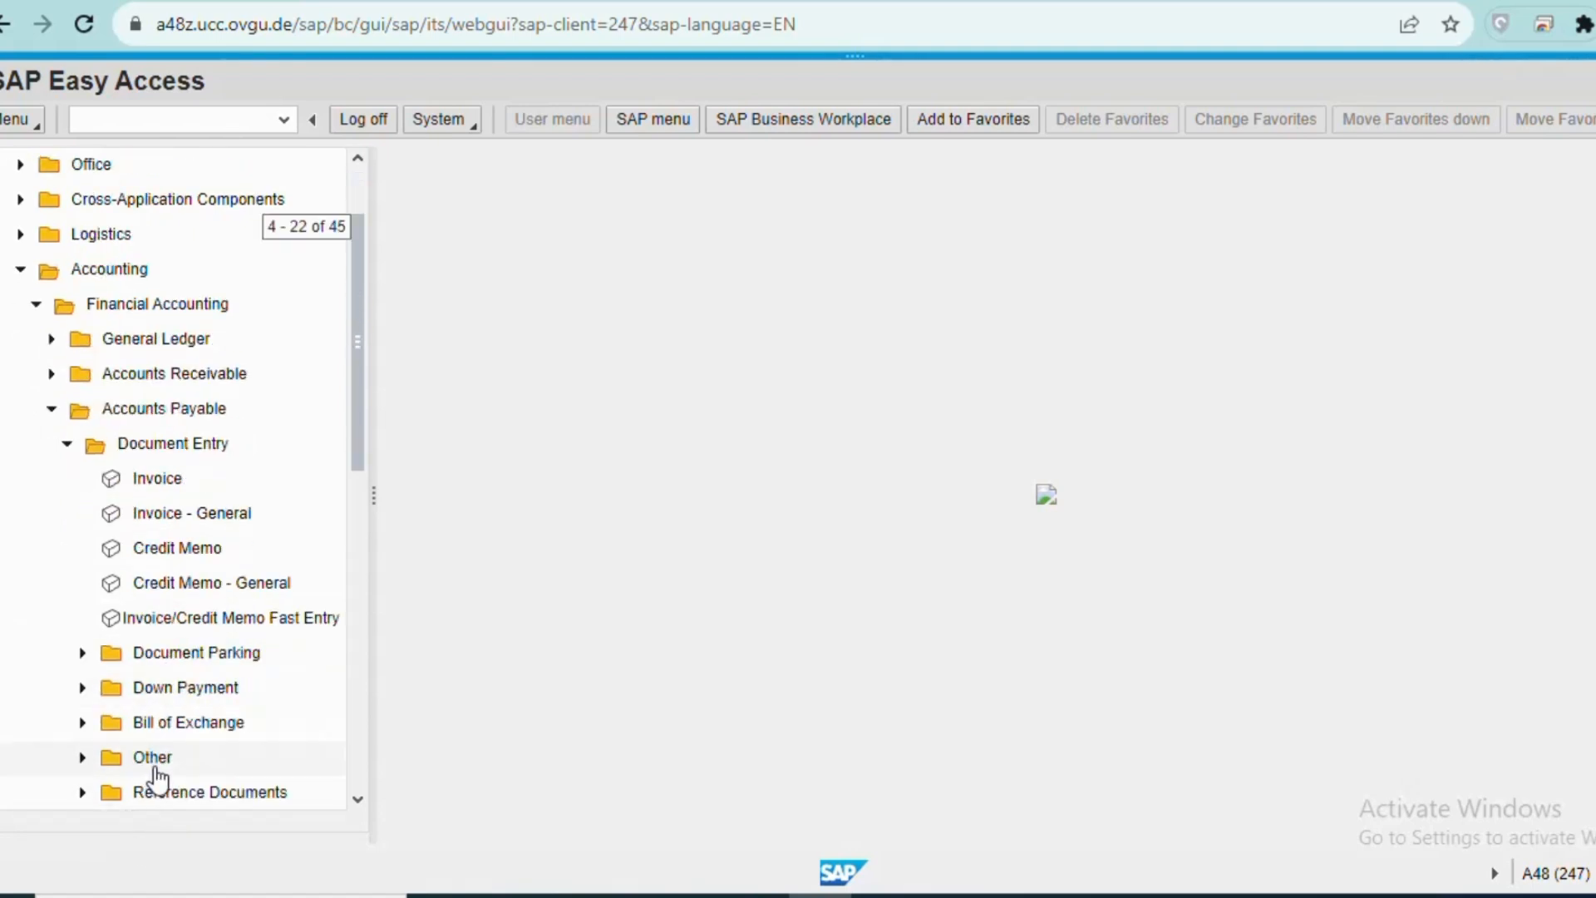
pyautogui.scroll(-2, 158, 779)
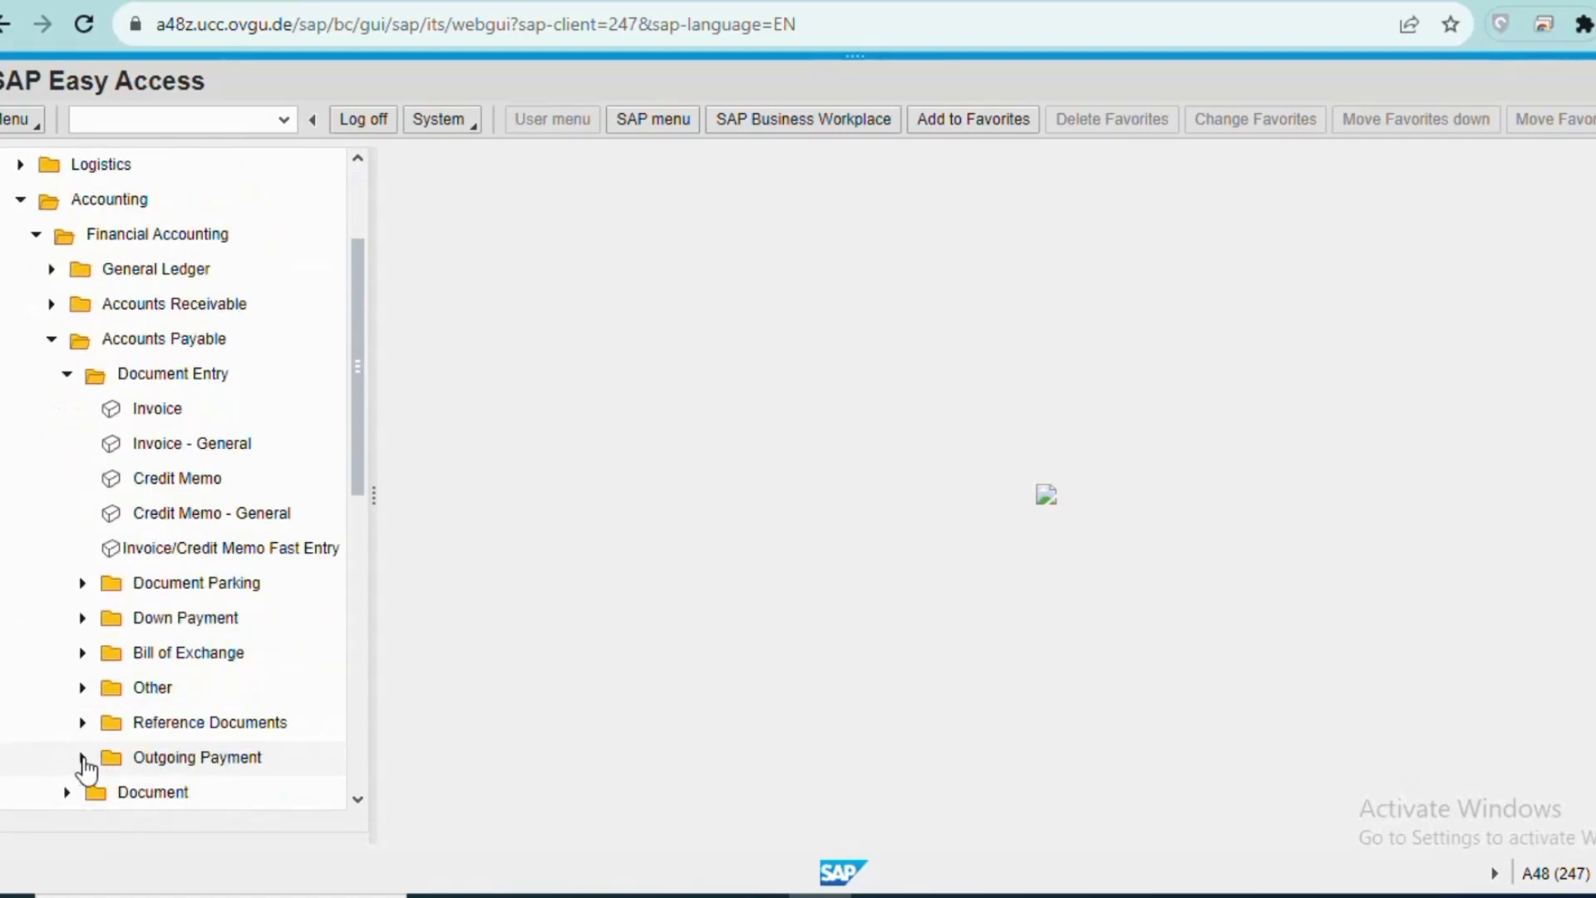
pyautogui.click(83, 757)
pyautogui.scroll(-3, 223, 690)
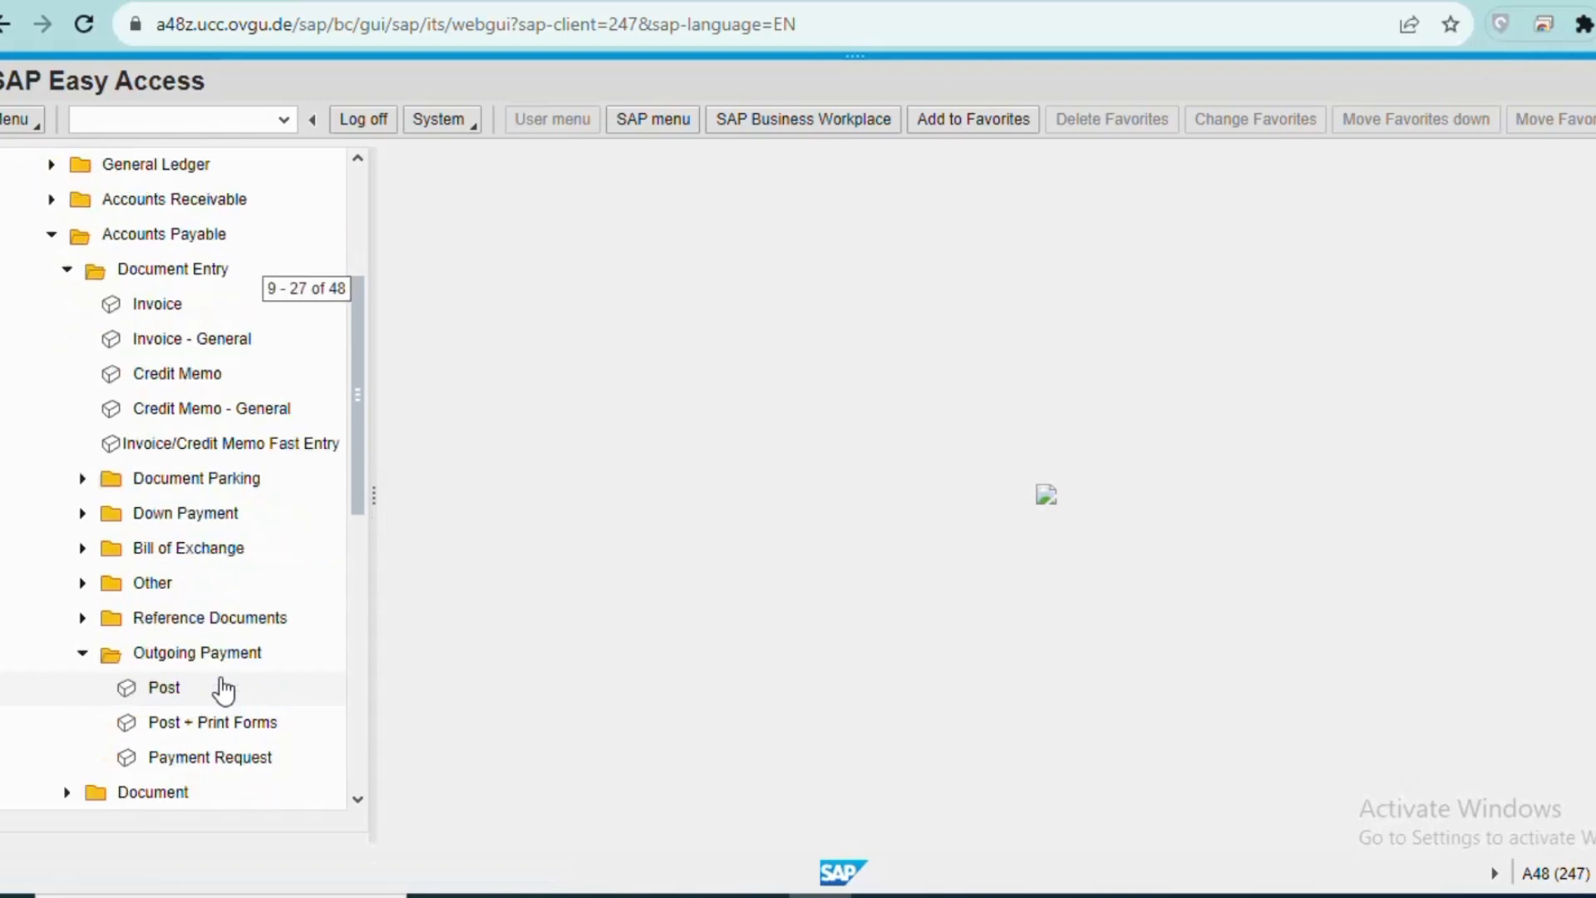
pyautogui.click(152, 703)
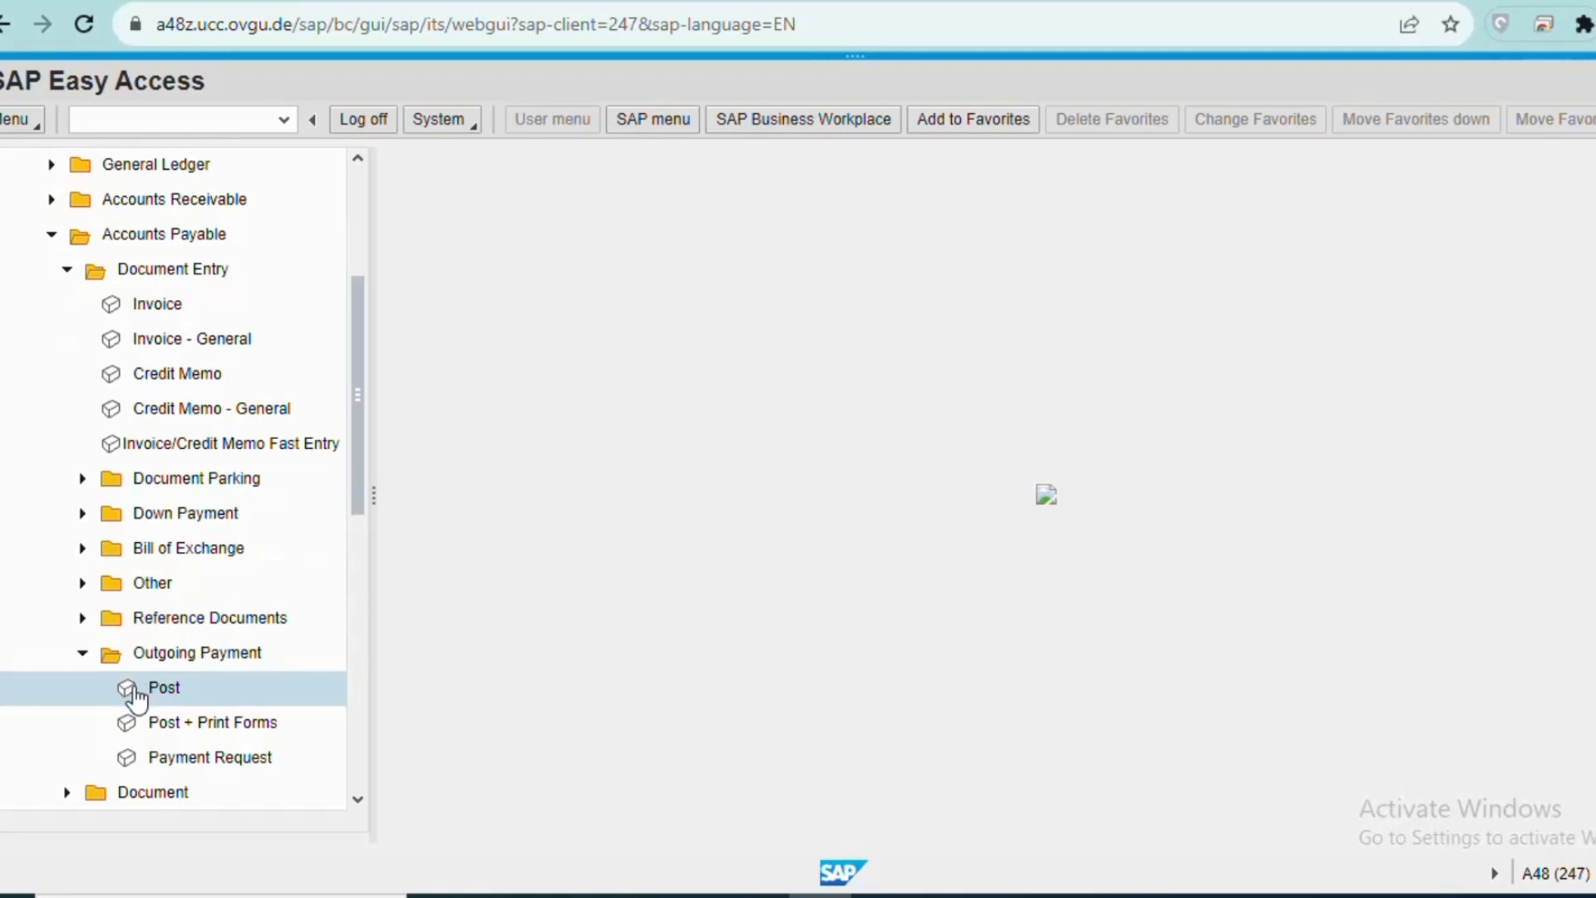
pyautogui.doubleClick(136, 701)
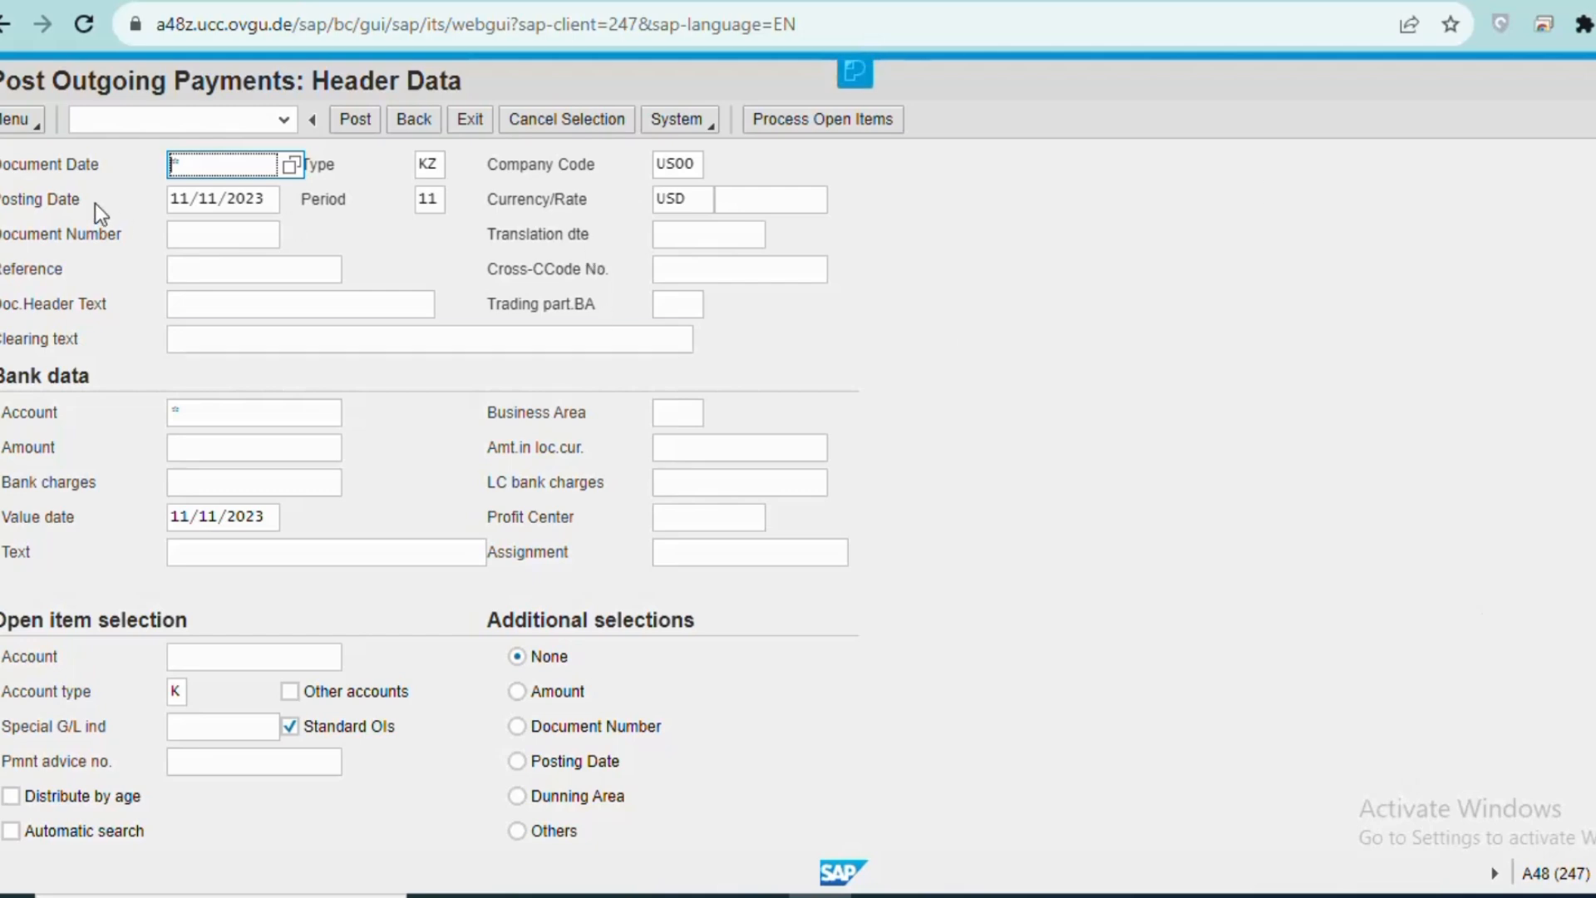
# Step: Set the document date of the outgoing payment to 11/11/2023
pyautogui.click(290, 165)
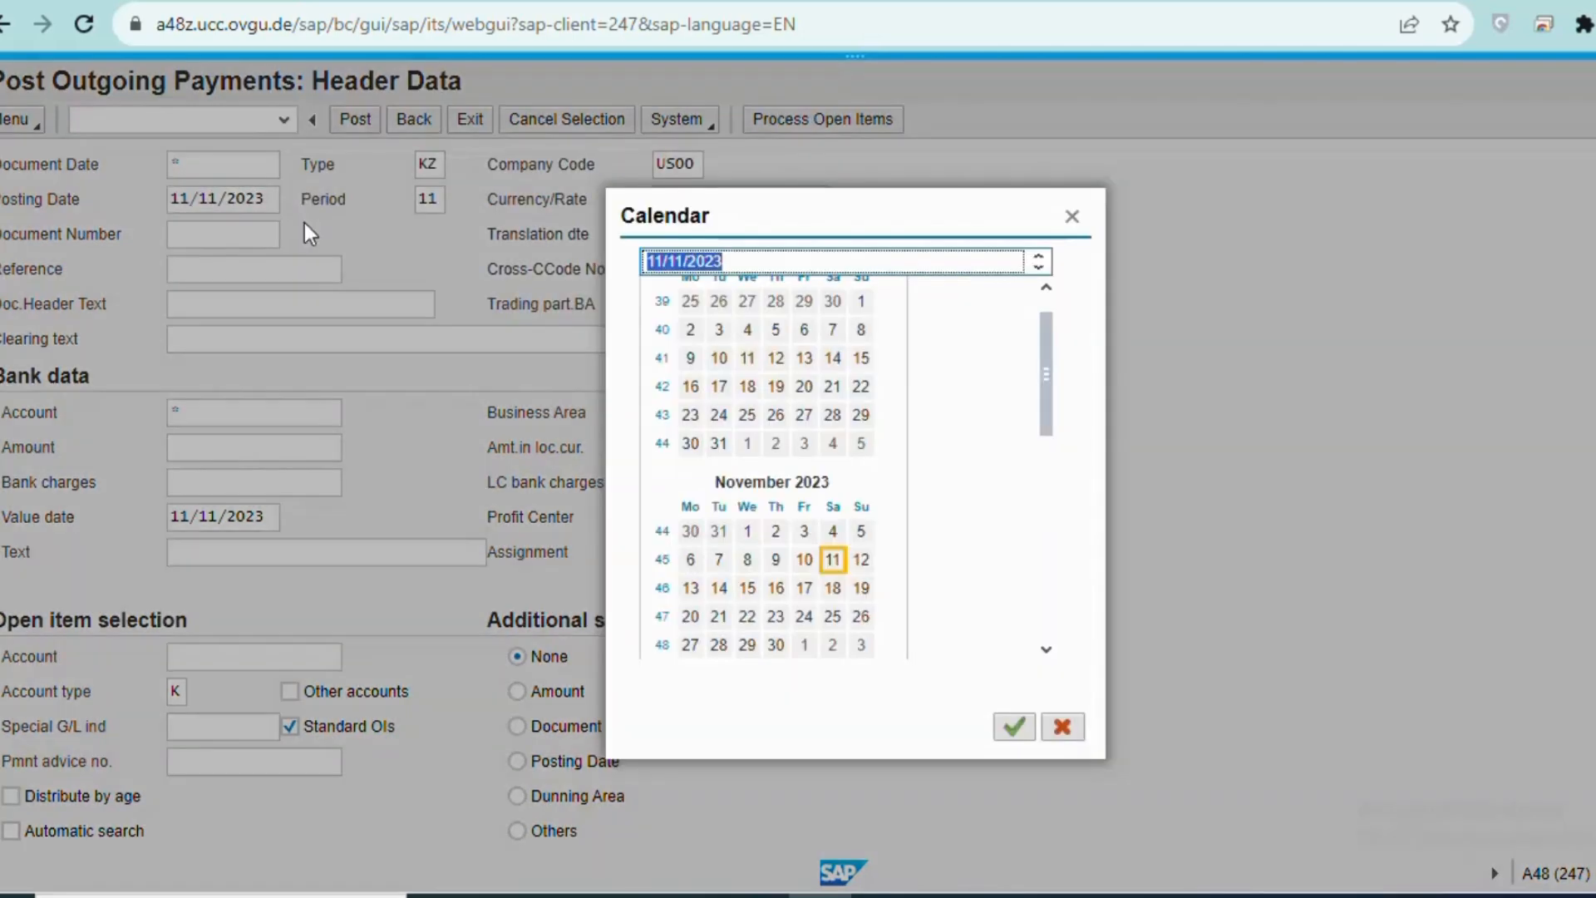
pyautogui.click(838, 568)
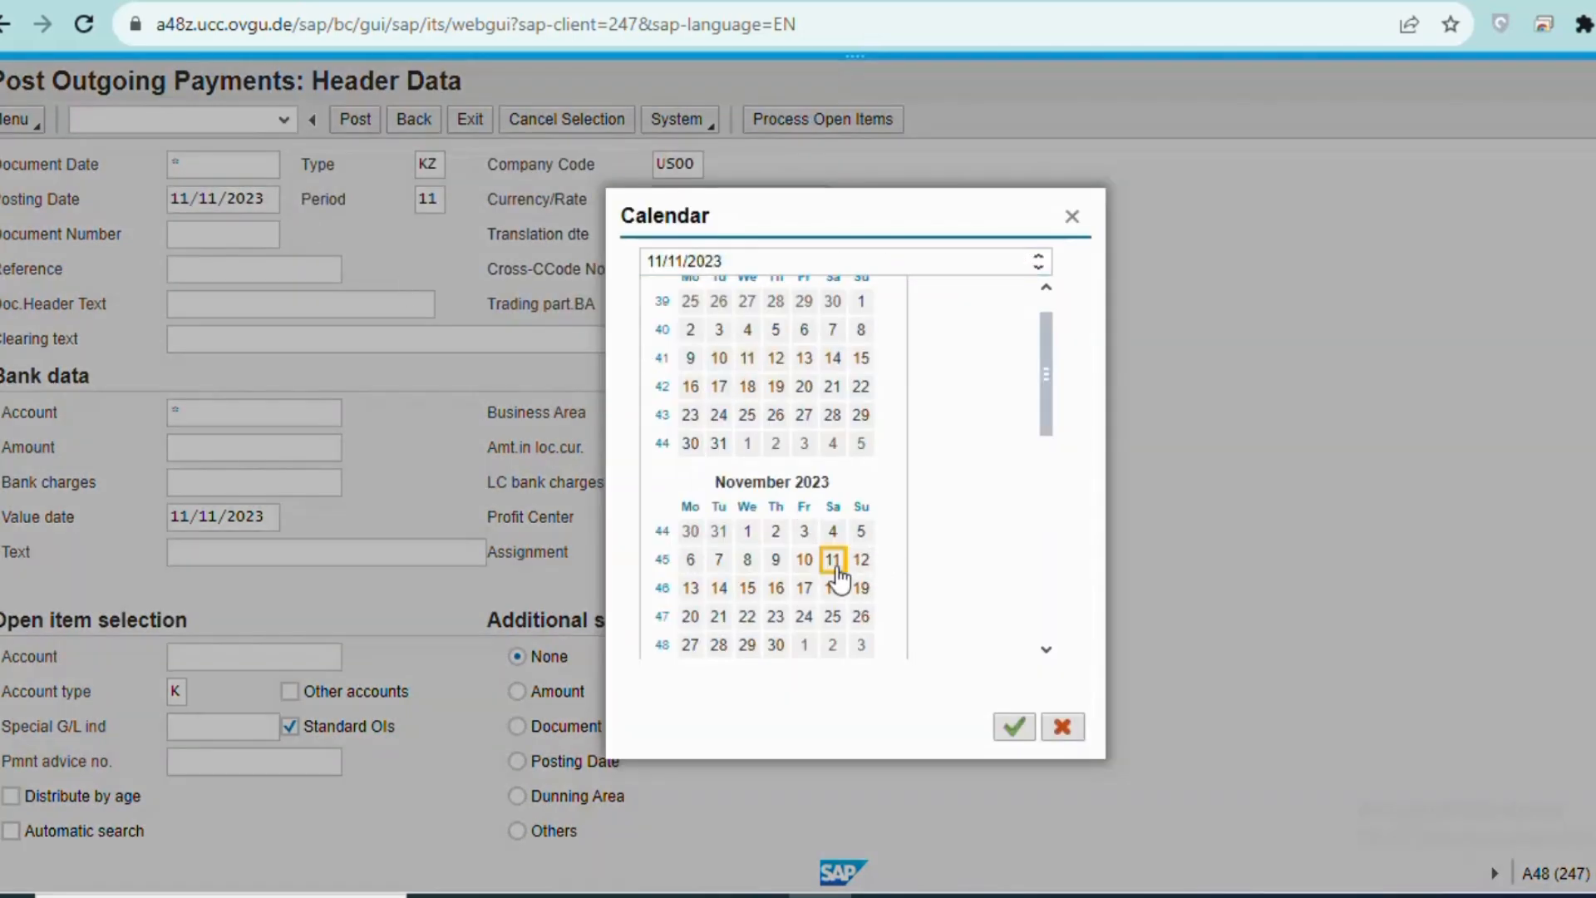
pyautogui.click(833, 561)
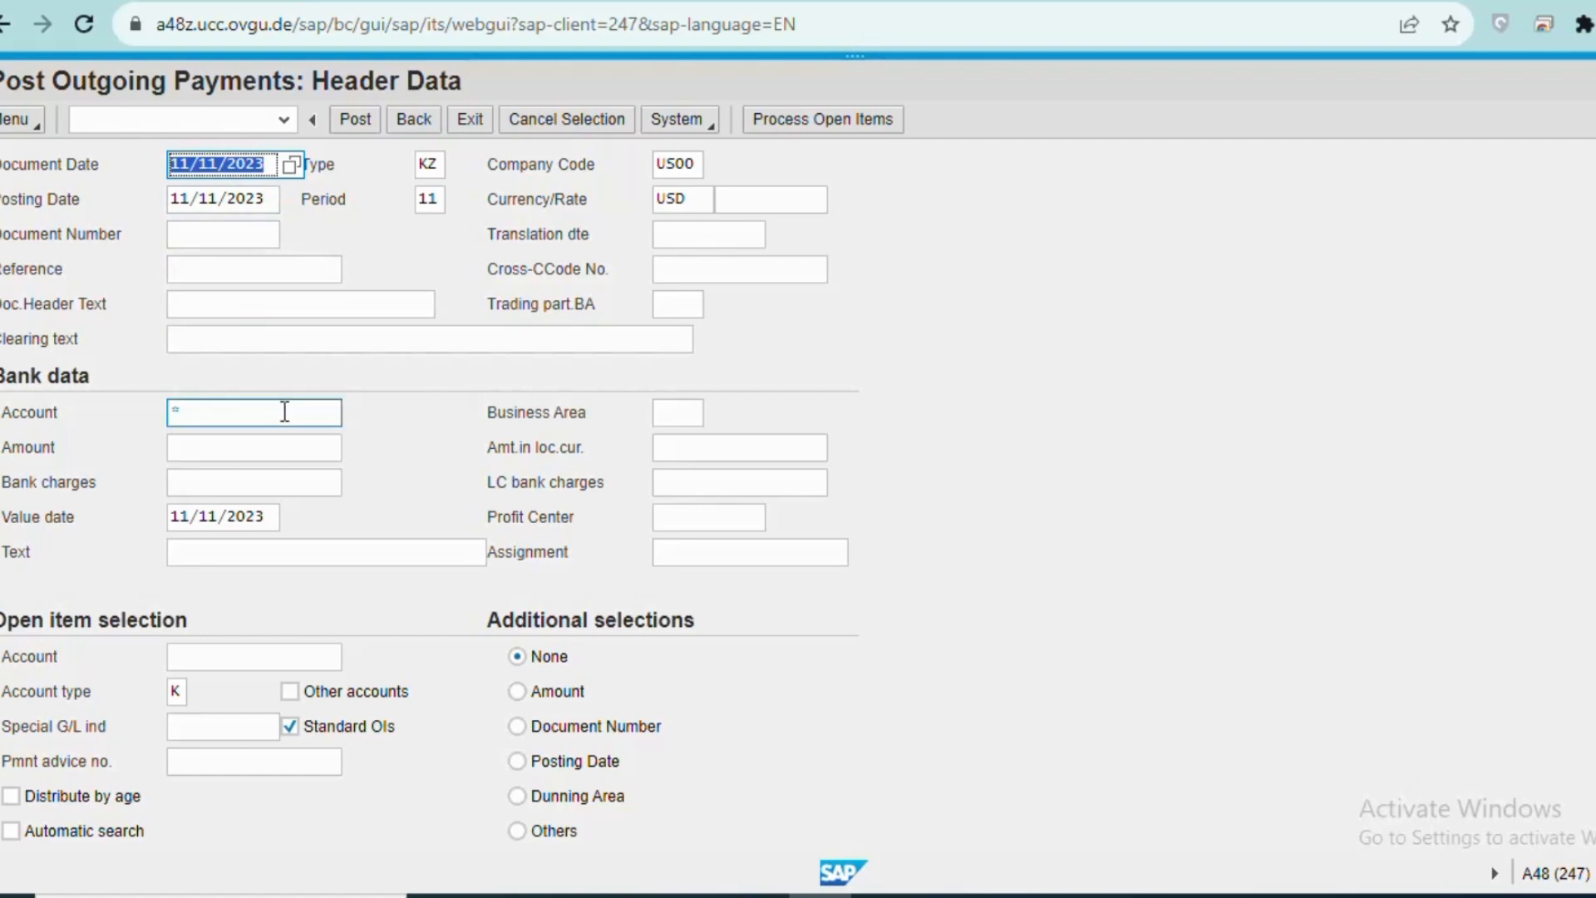
# Step: Enter G/L account 101105 and the amount 1500 in the payment's bank data
pyautogui.click(256, 412)
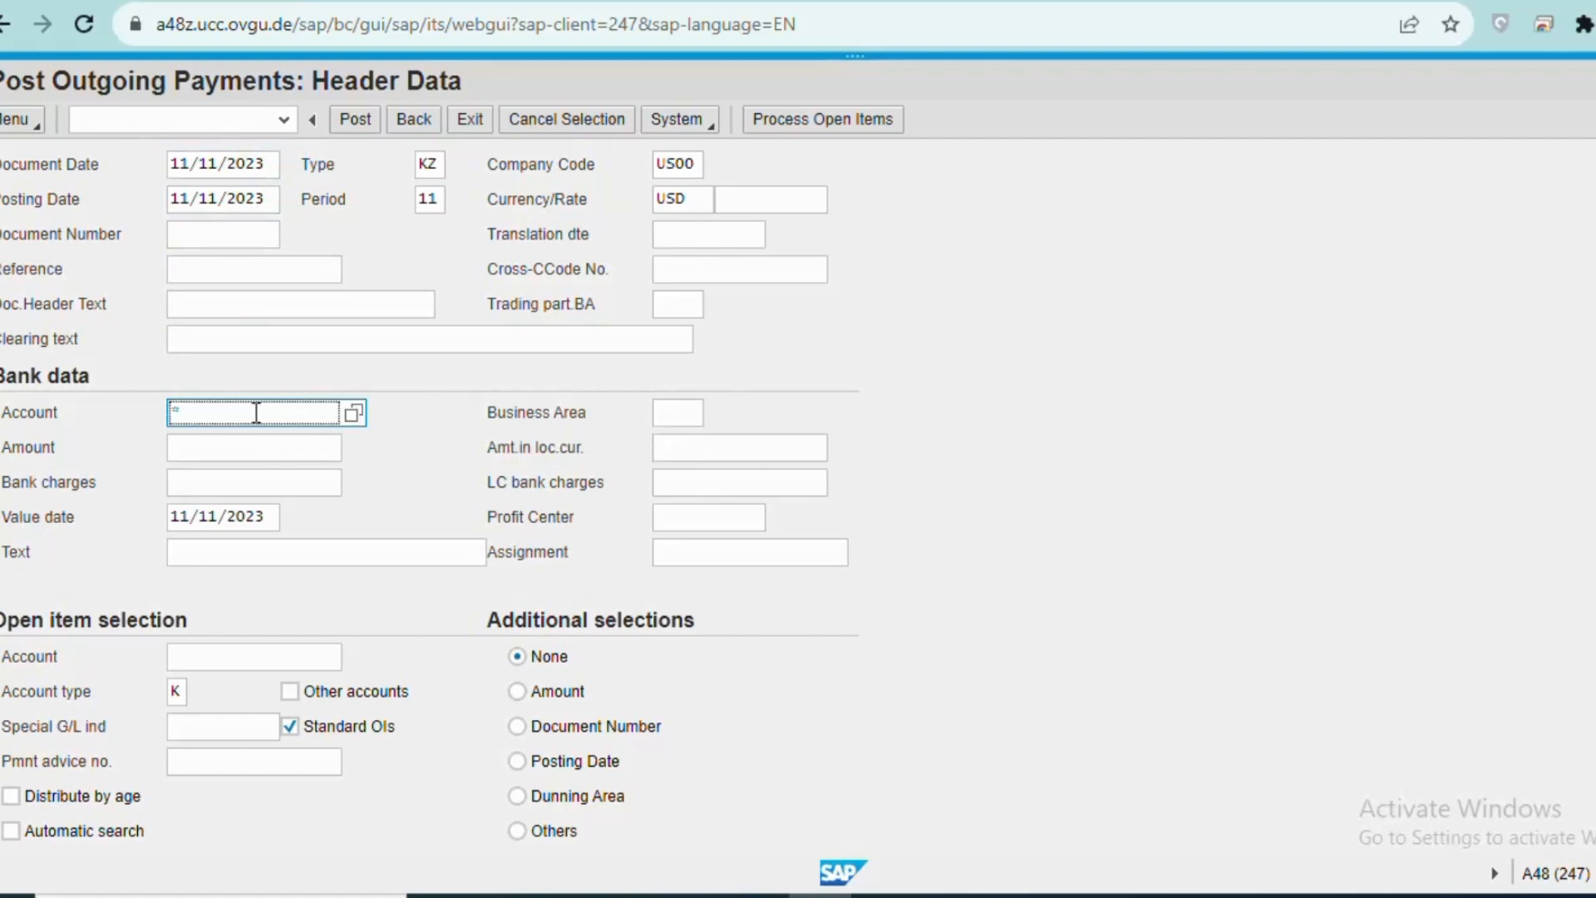
pyautogui.write('1011')
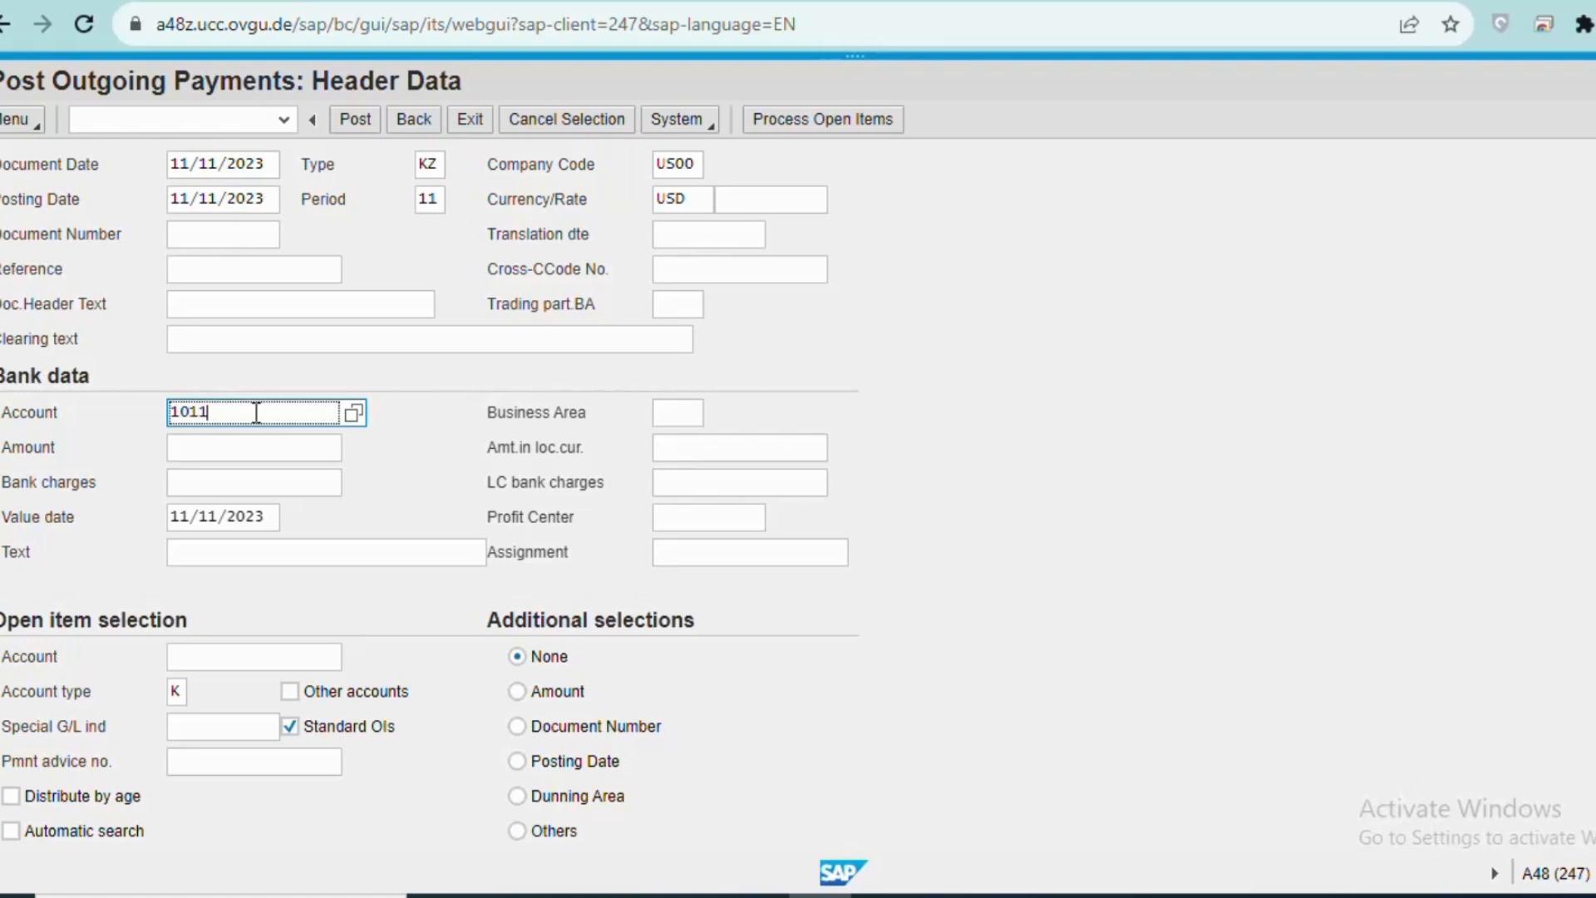
pyautogui.write('05')
pyautogui.click(246, 445)
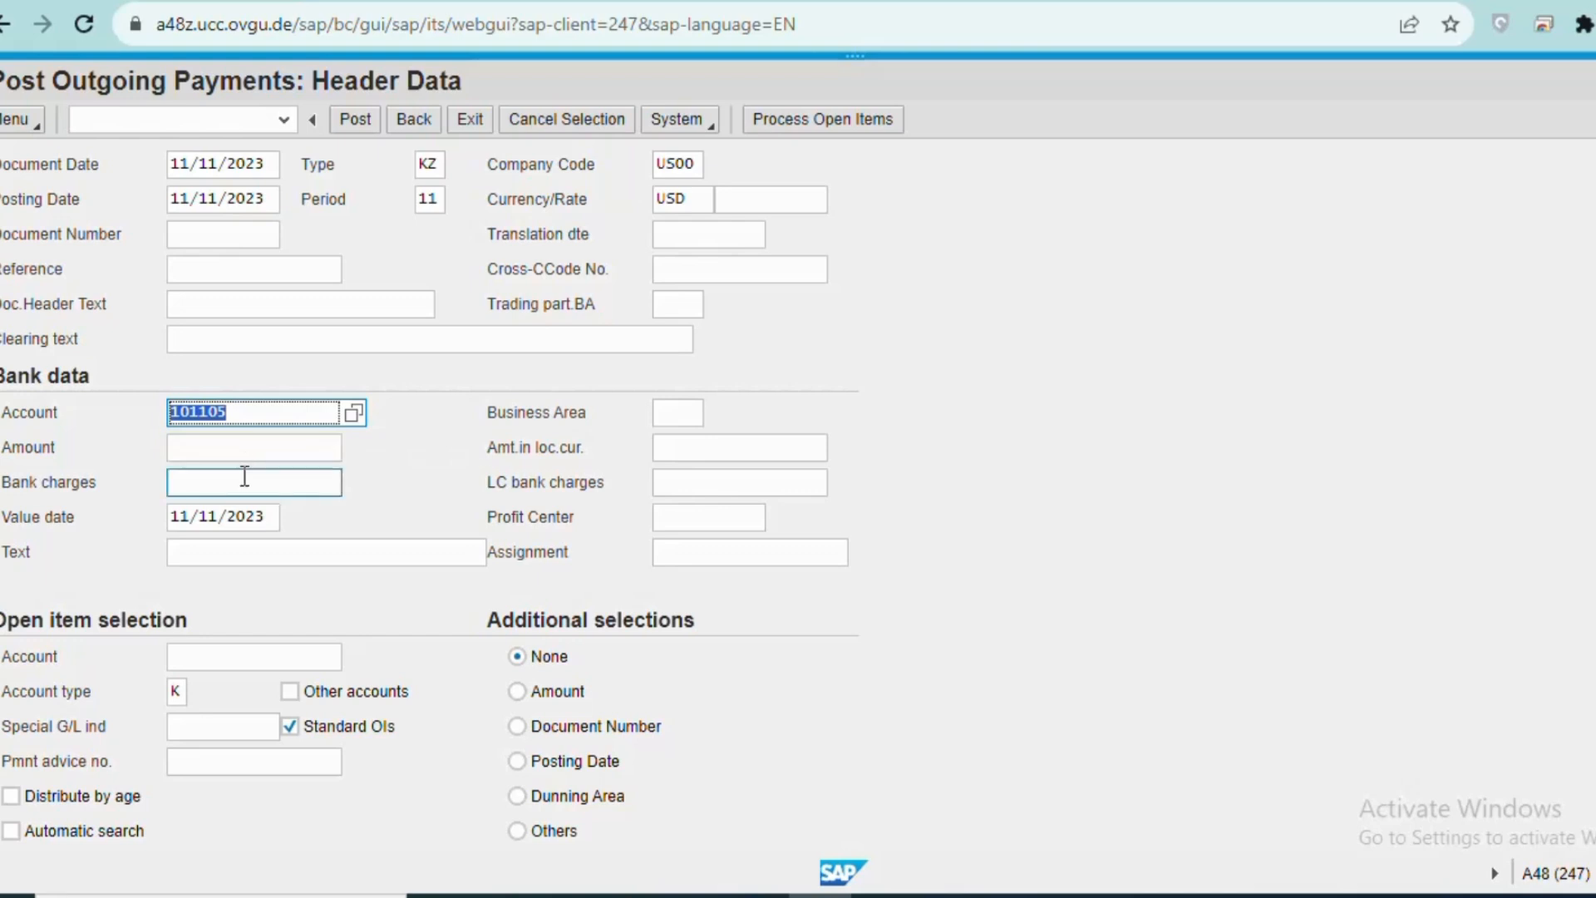
pyautogui.click(236, 453)
pyautogui.write('1500')
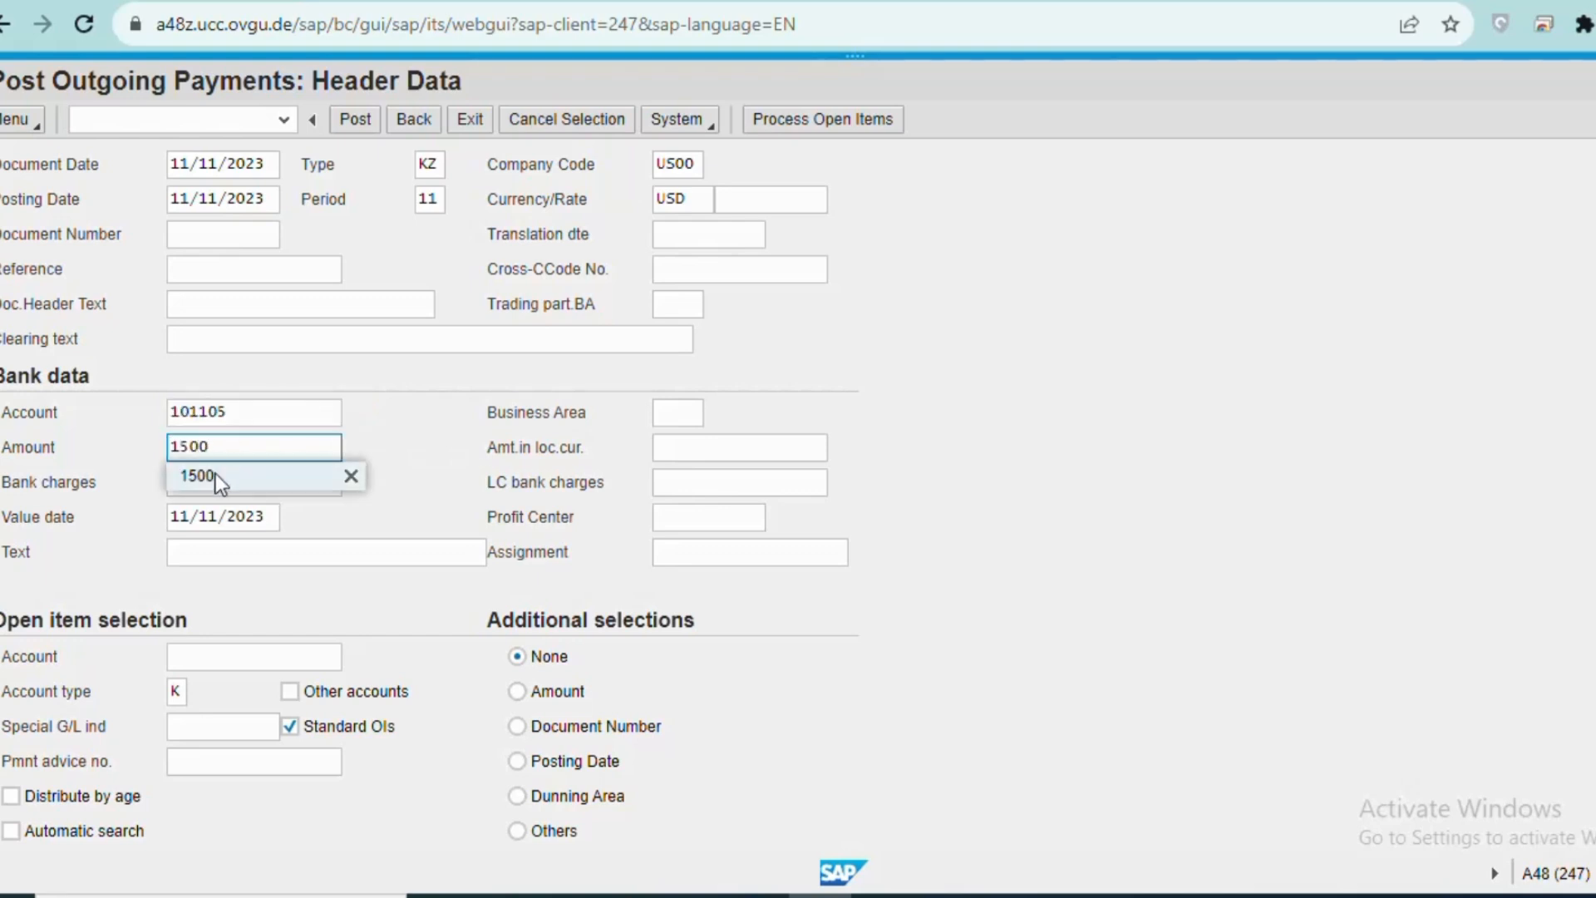
pyautogui.click(216, 472)
# Step: Enter Invoice HR-110 as the text in the payment's bank data
pyautogui.click(225, 554)
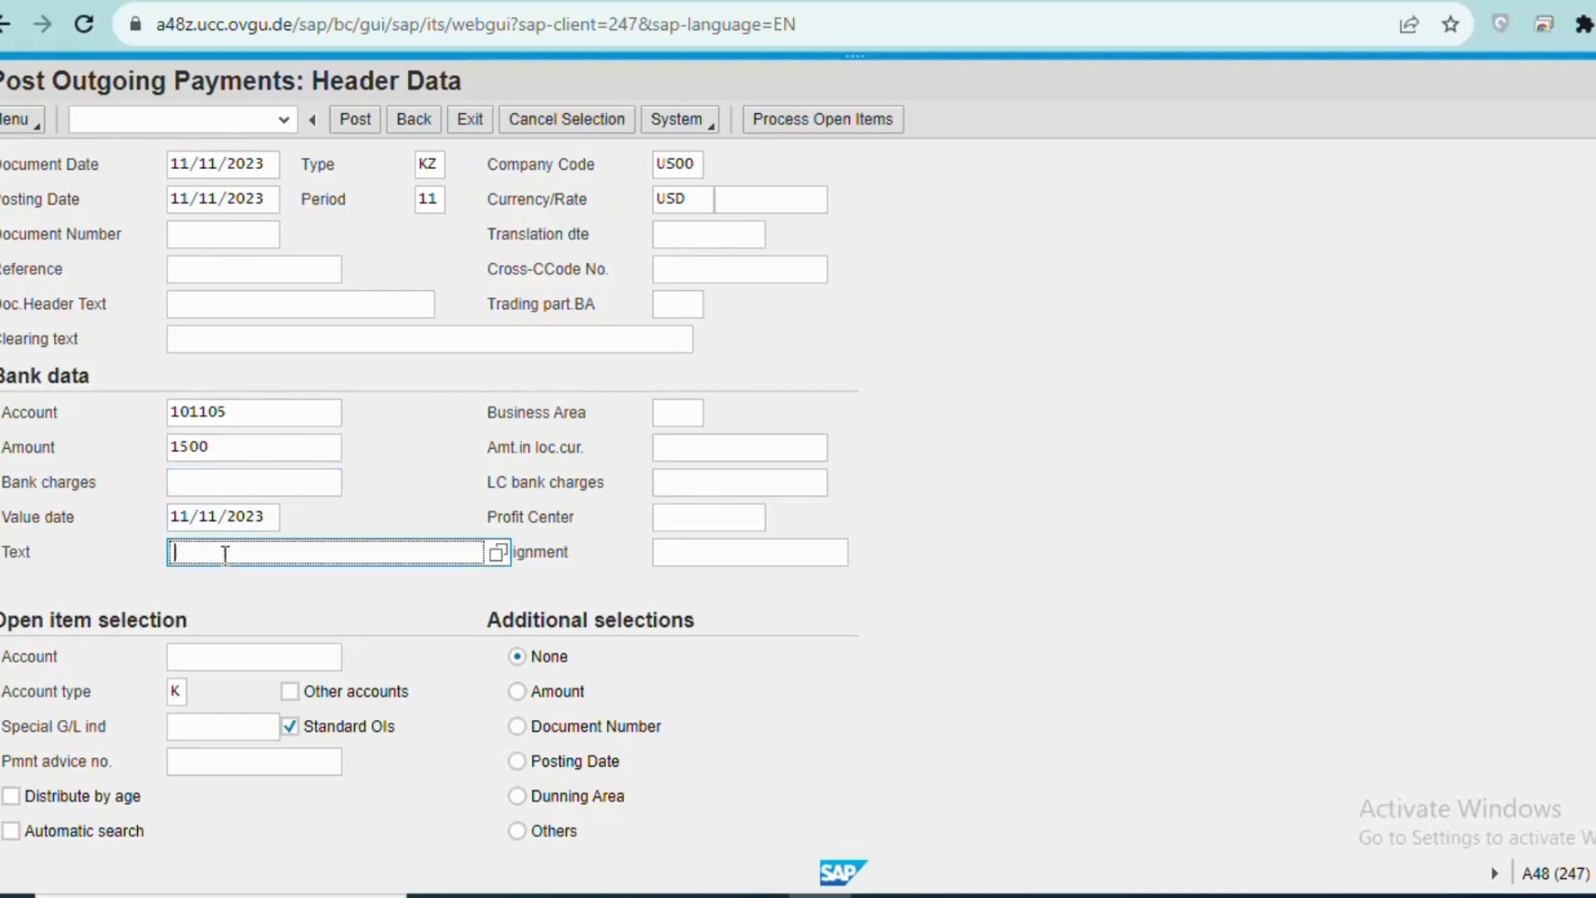
pyautogui.write('Invoice HR-110')
pyautogui.click(234, 586)
pyautogui.click(93, 571)
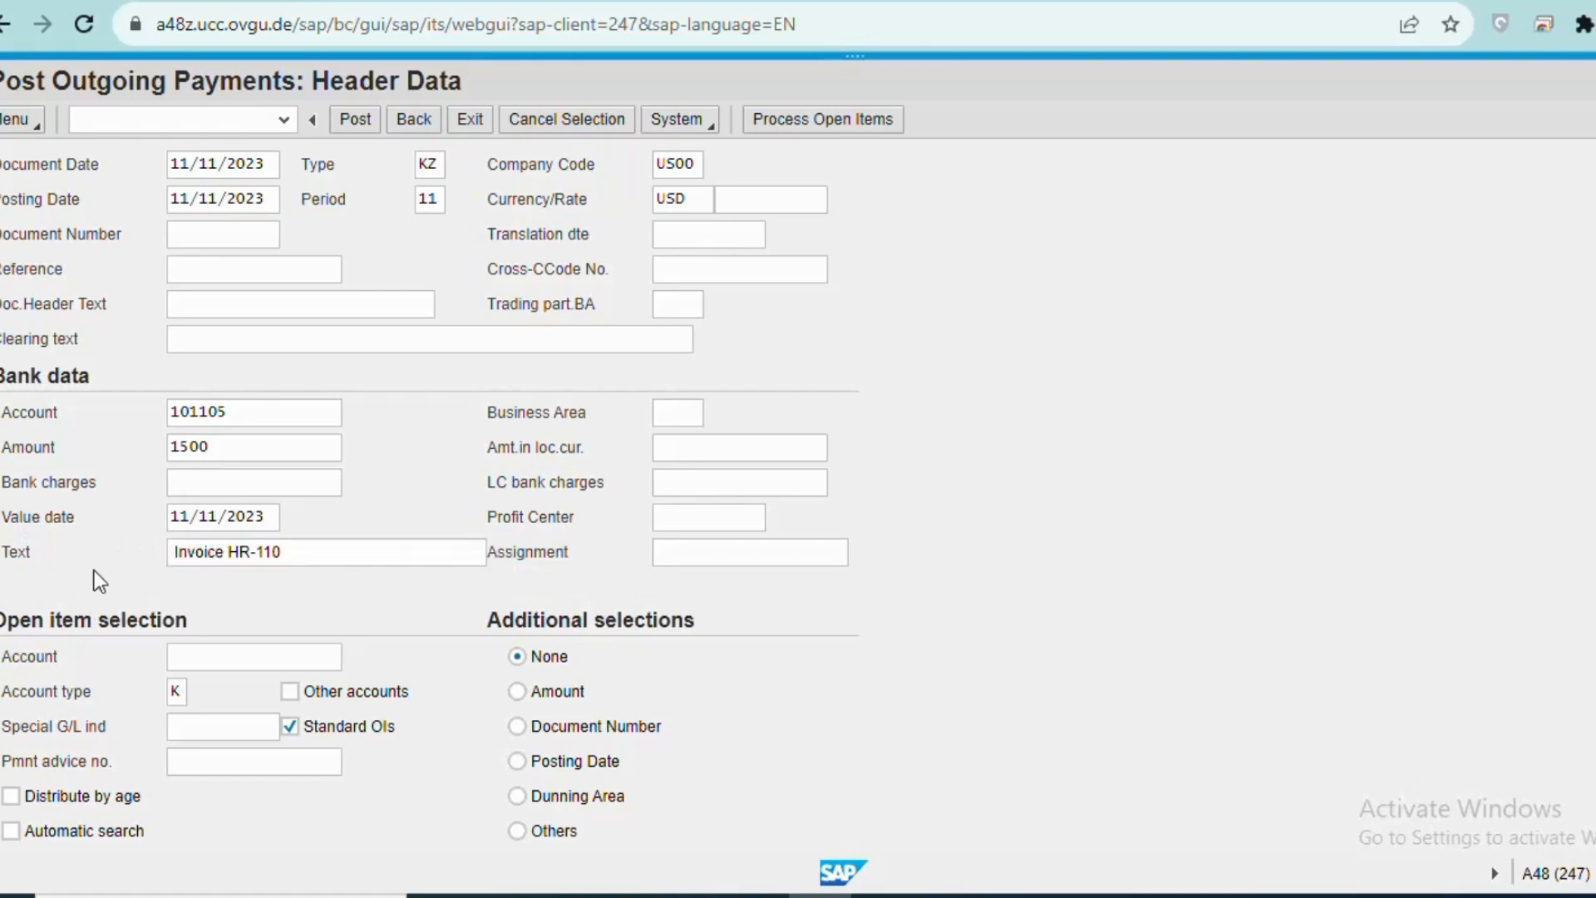
# Step: For the open item selection account, search vendors by the term *110 and choose Cardinal Properties 110
pyautogui.click(192, 656)
pyautogui.scroll(-1, 209, 649)
pyautogui.click(156, 634)
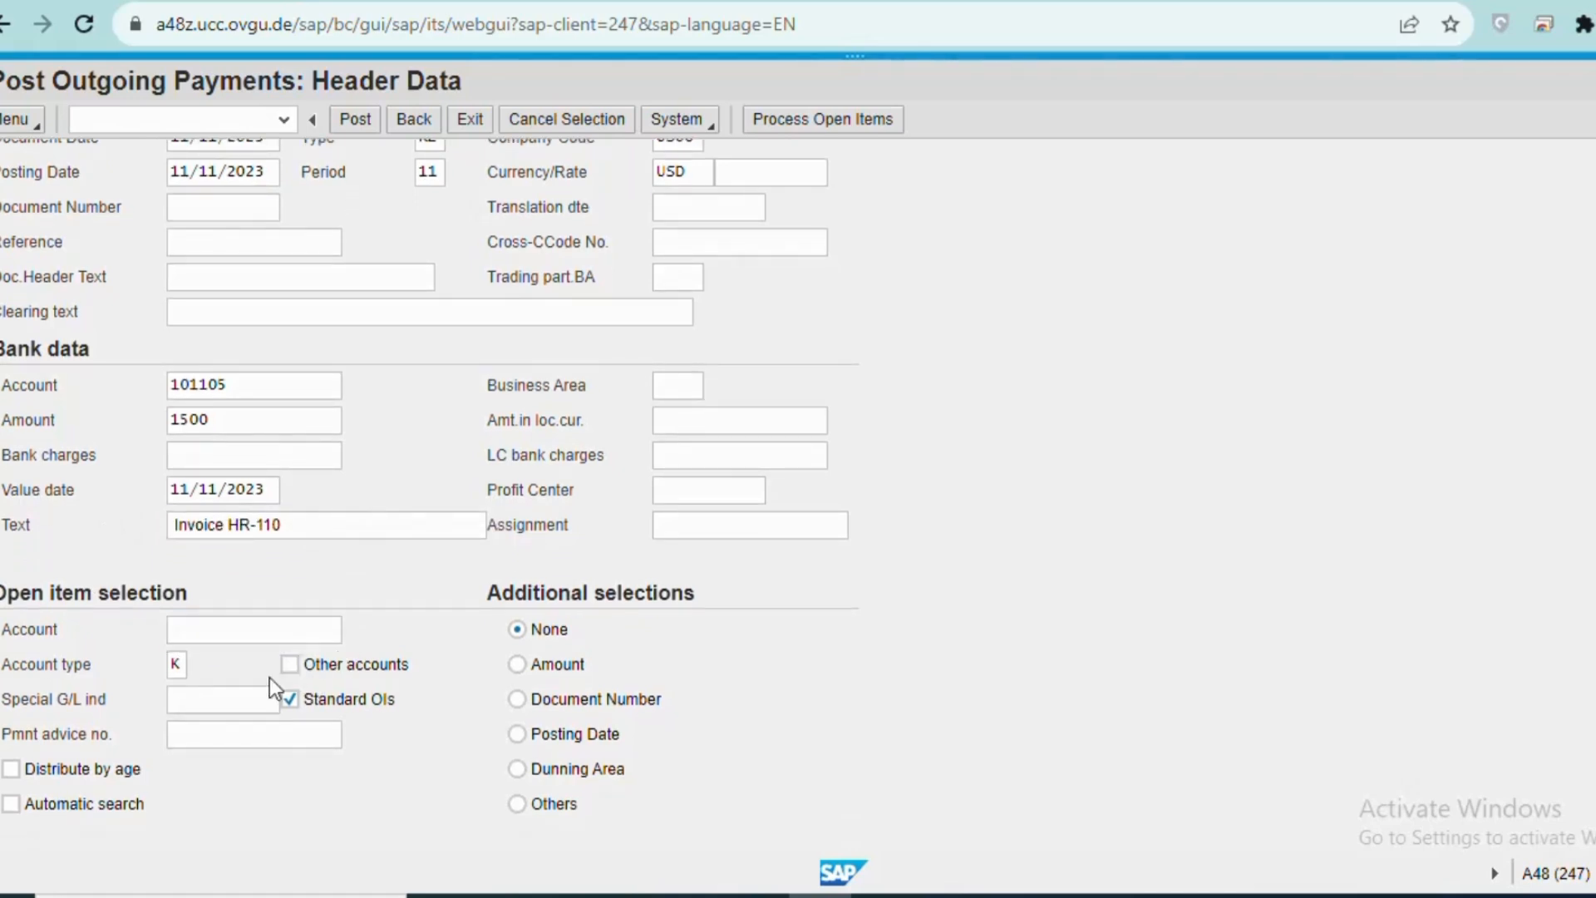
pyautogui.click(278, 631)
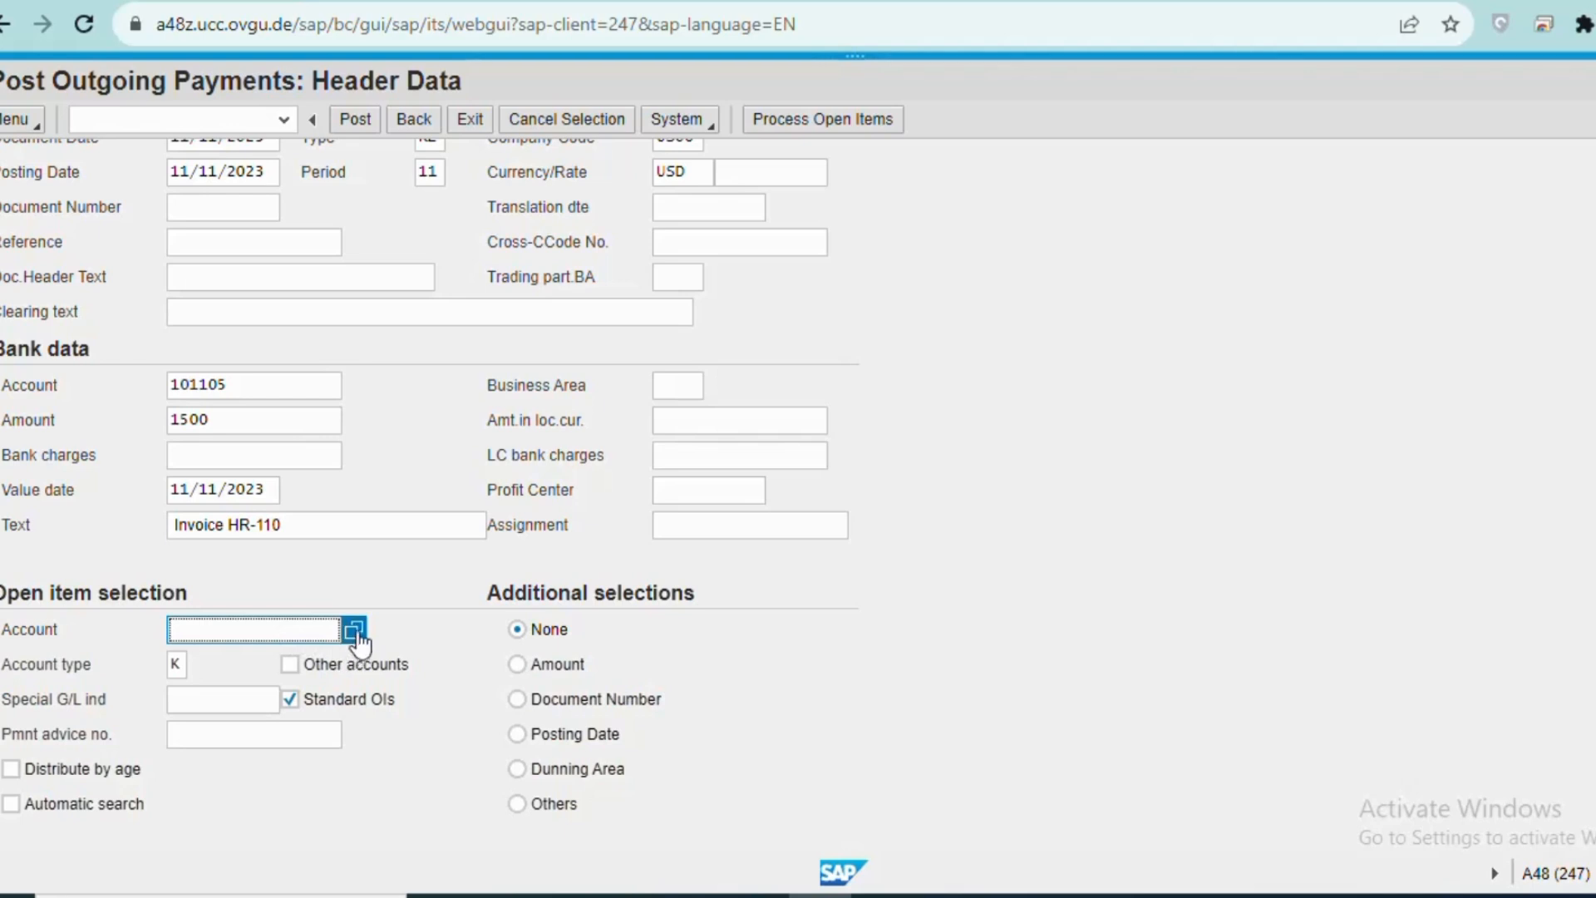
pyautogui.click(354, 631)
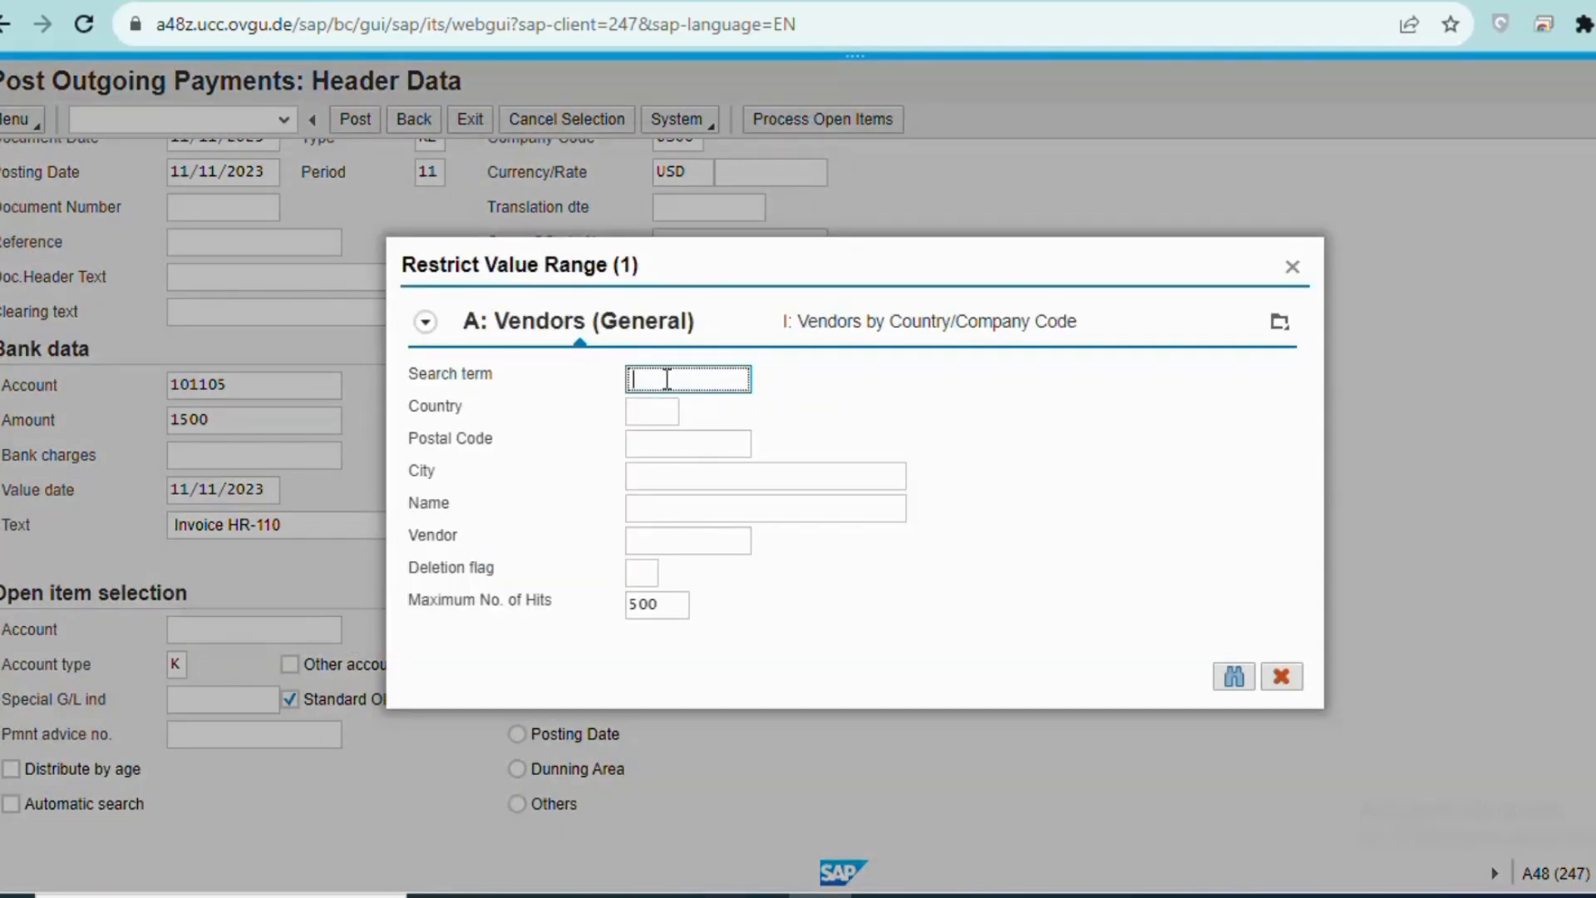
pyautogui.write('*110')
pyautogui.click(1242, 679)
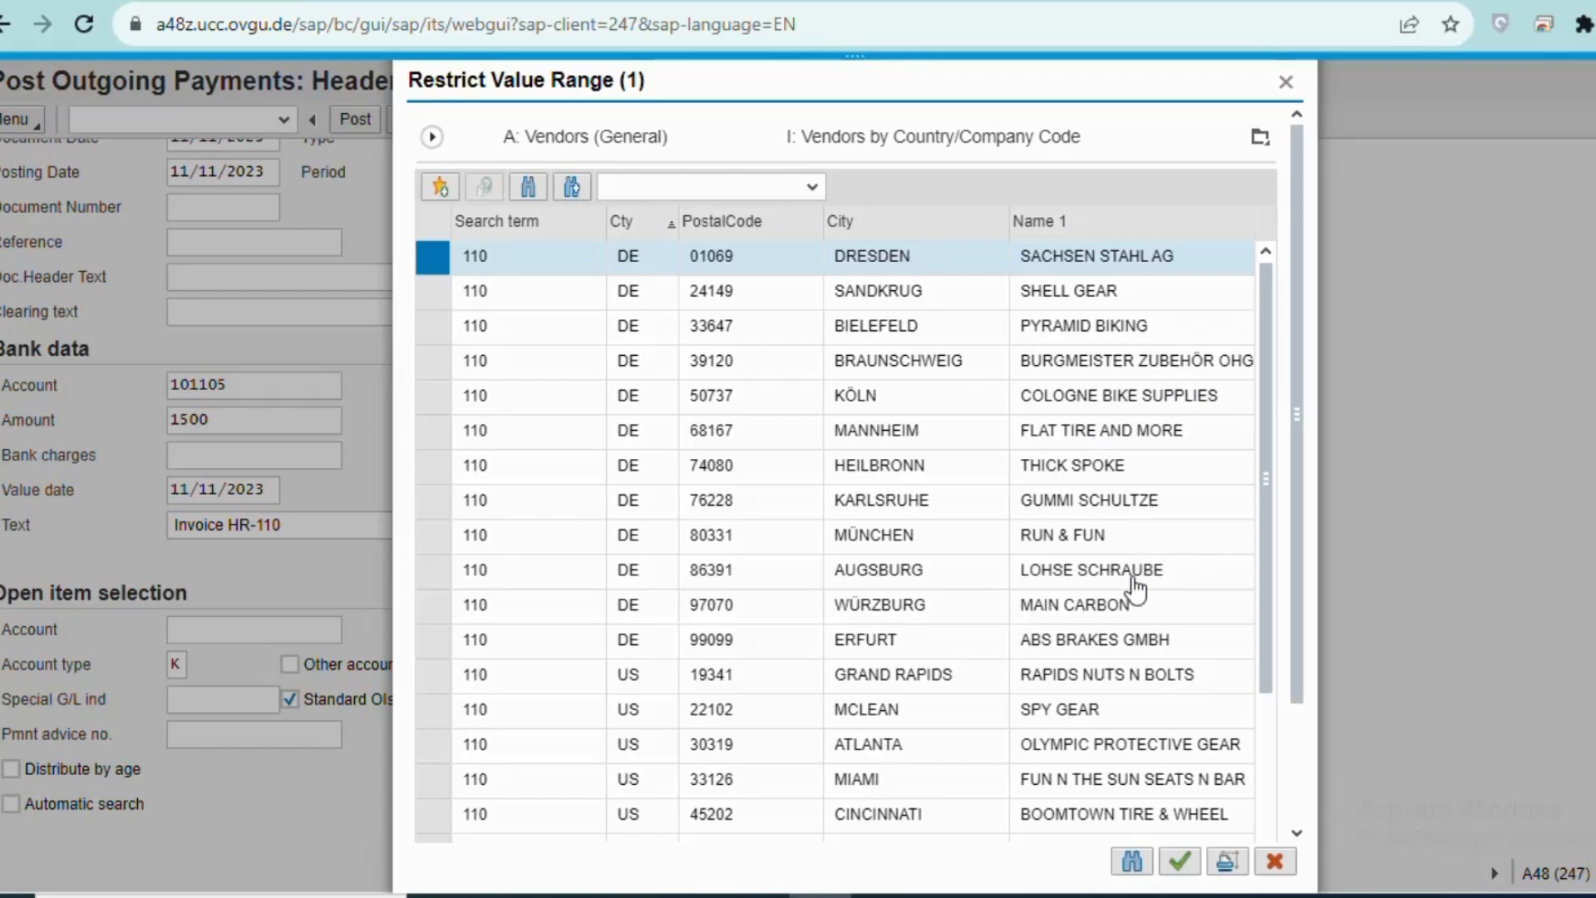
pyautogui.scroll(-1, 1136, 588)
pyautogui.scroll(-1, 1093, 708)
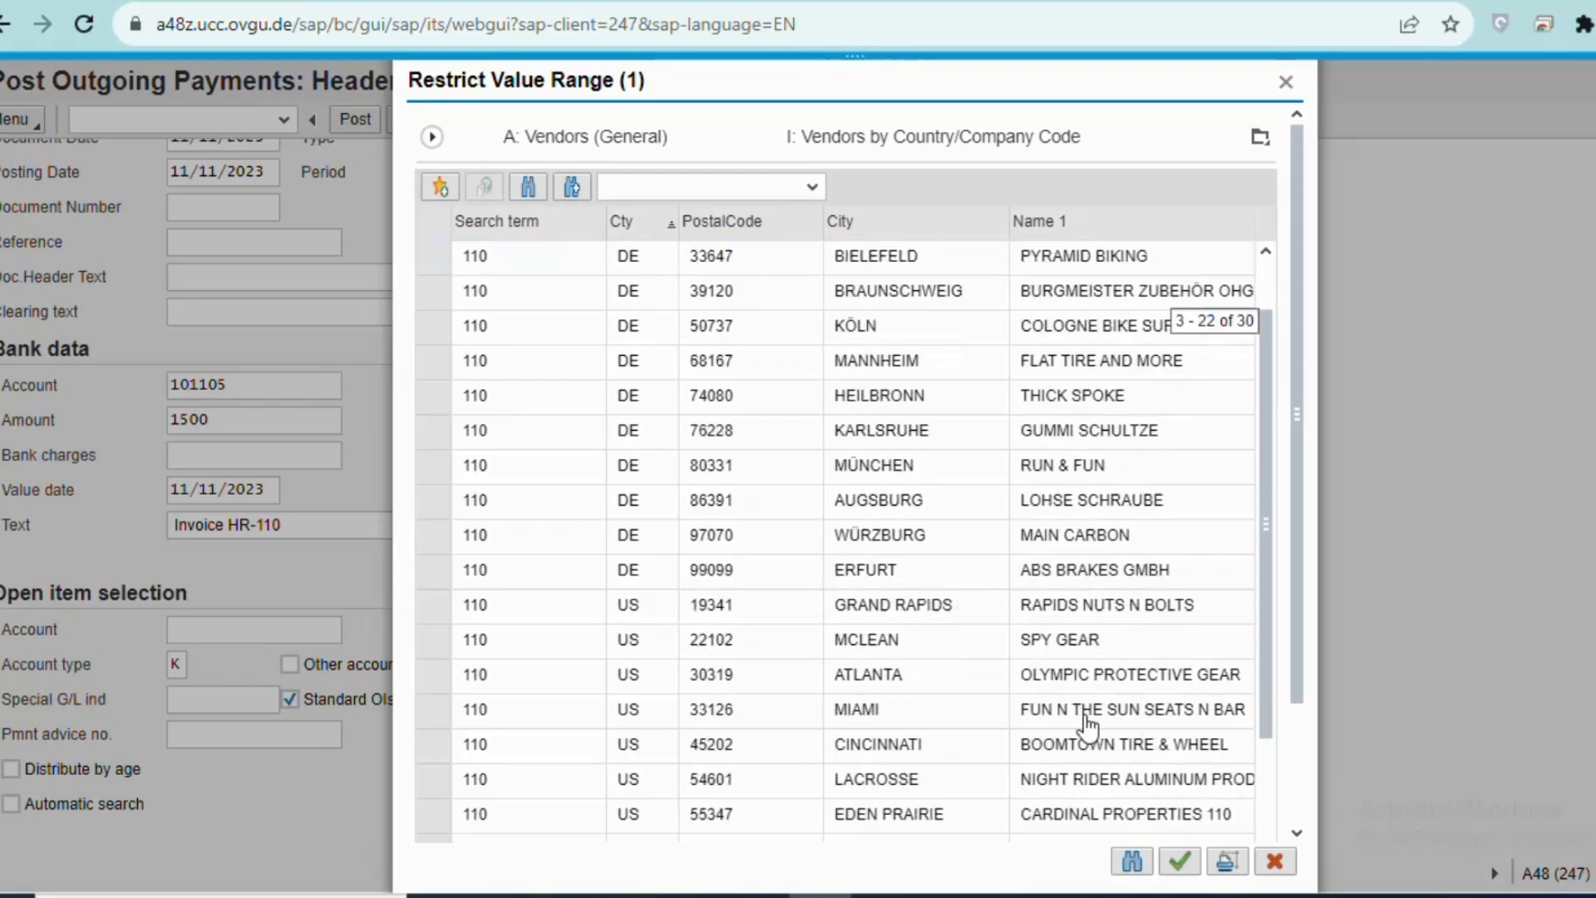
pyautogui.doubleClick(1047, 813)
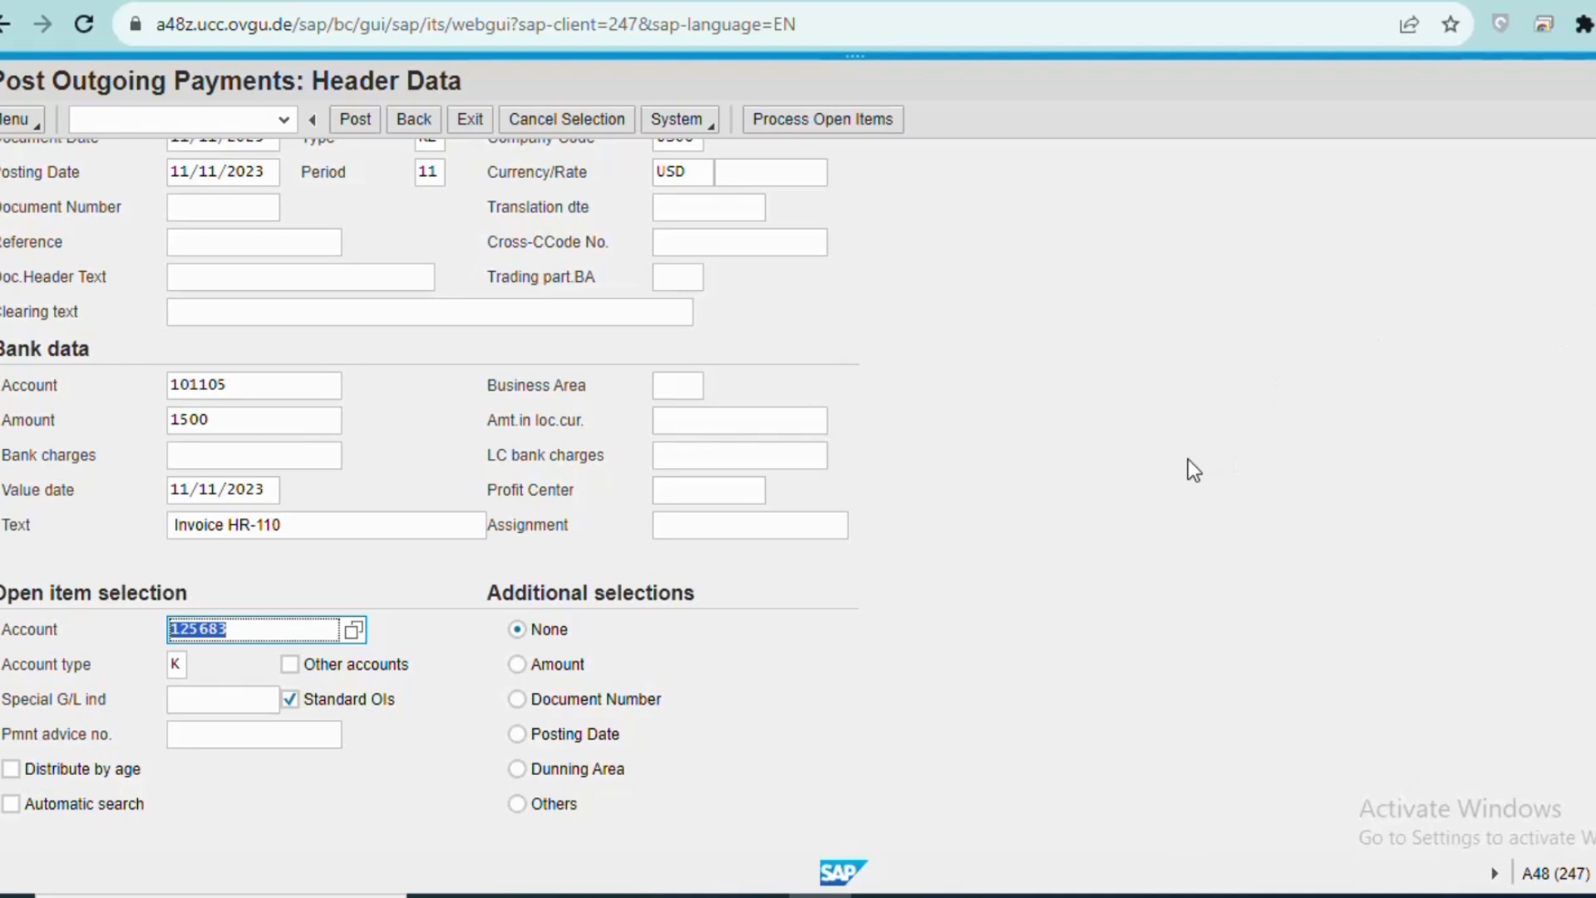
# Step: Process the vendor's open items to post the outgoing payment, and exit the payment entry
pyautogui.click(830, 127)
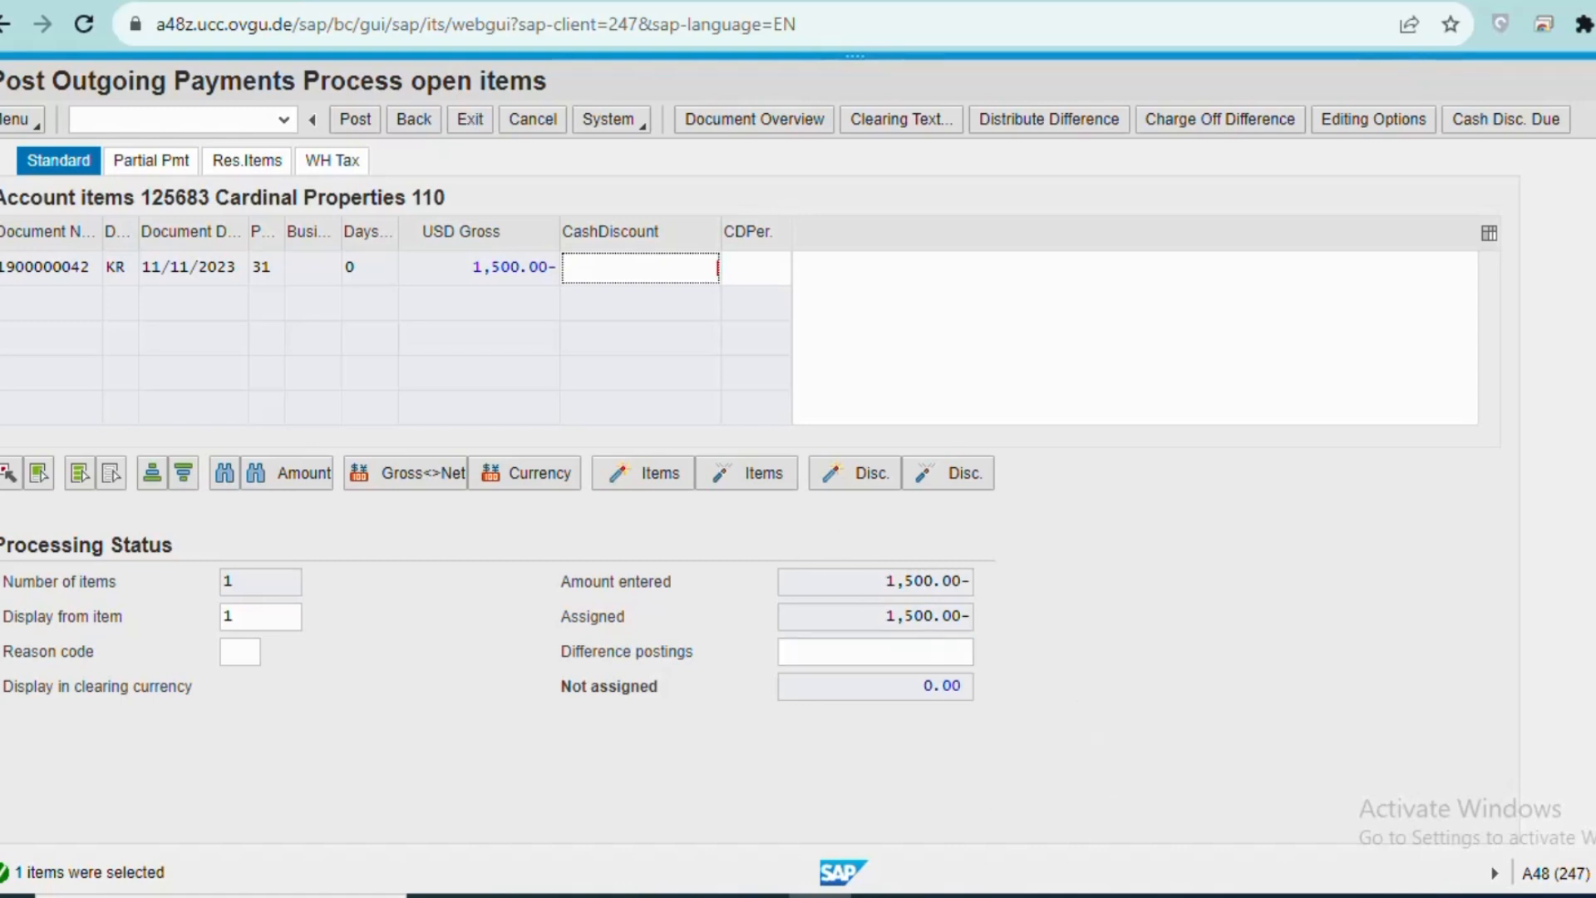
pyautogui.click(356, 123)
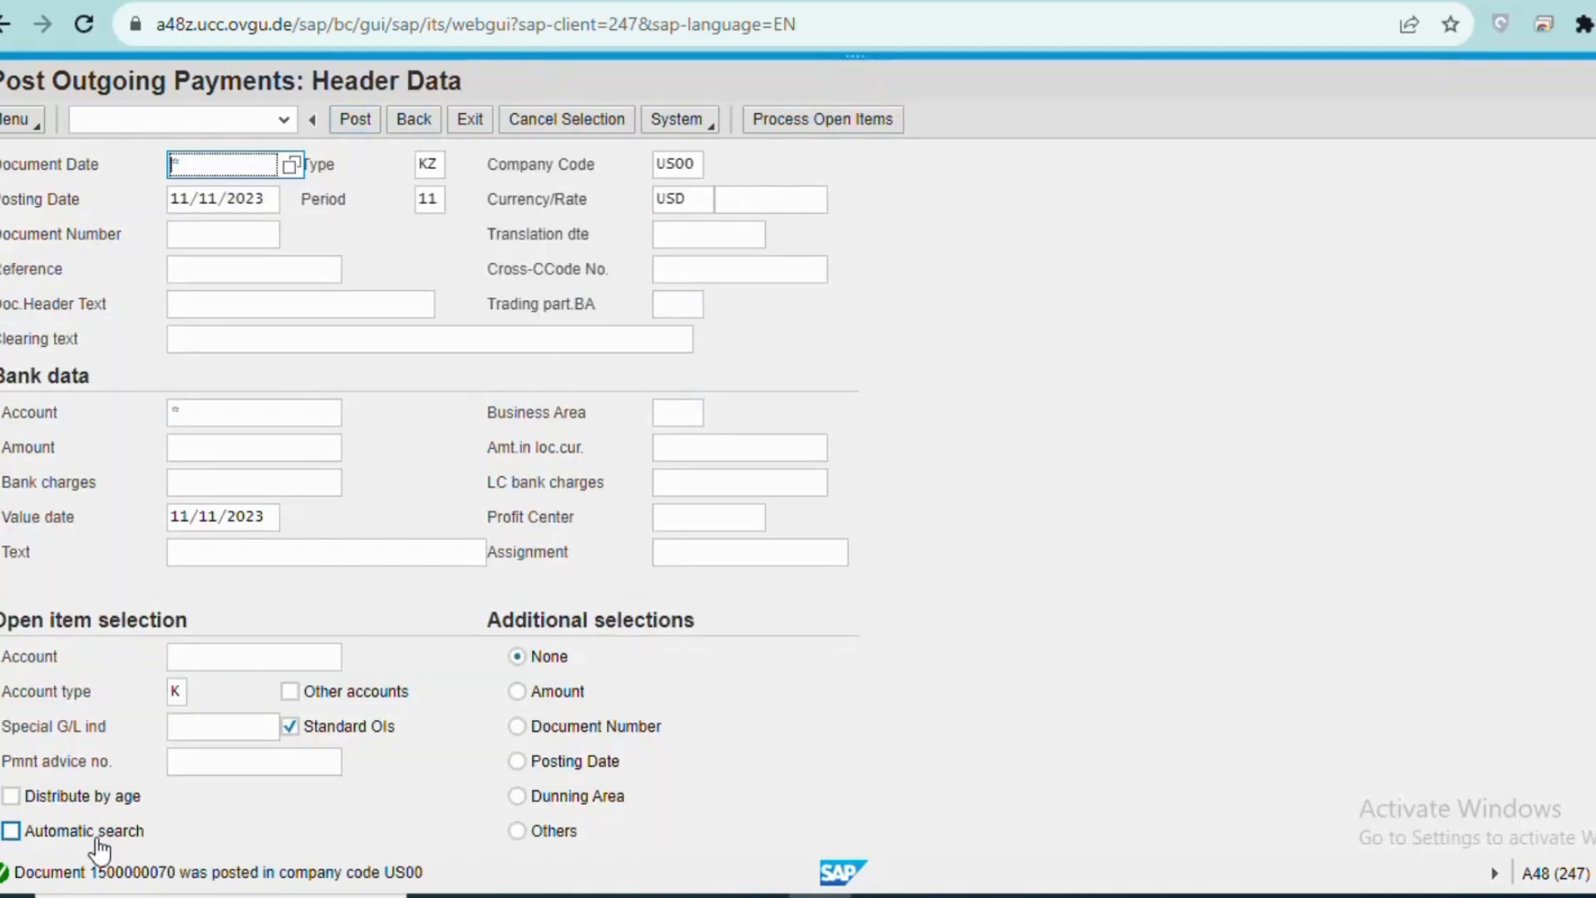
pyautogui.click(472, 128)
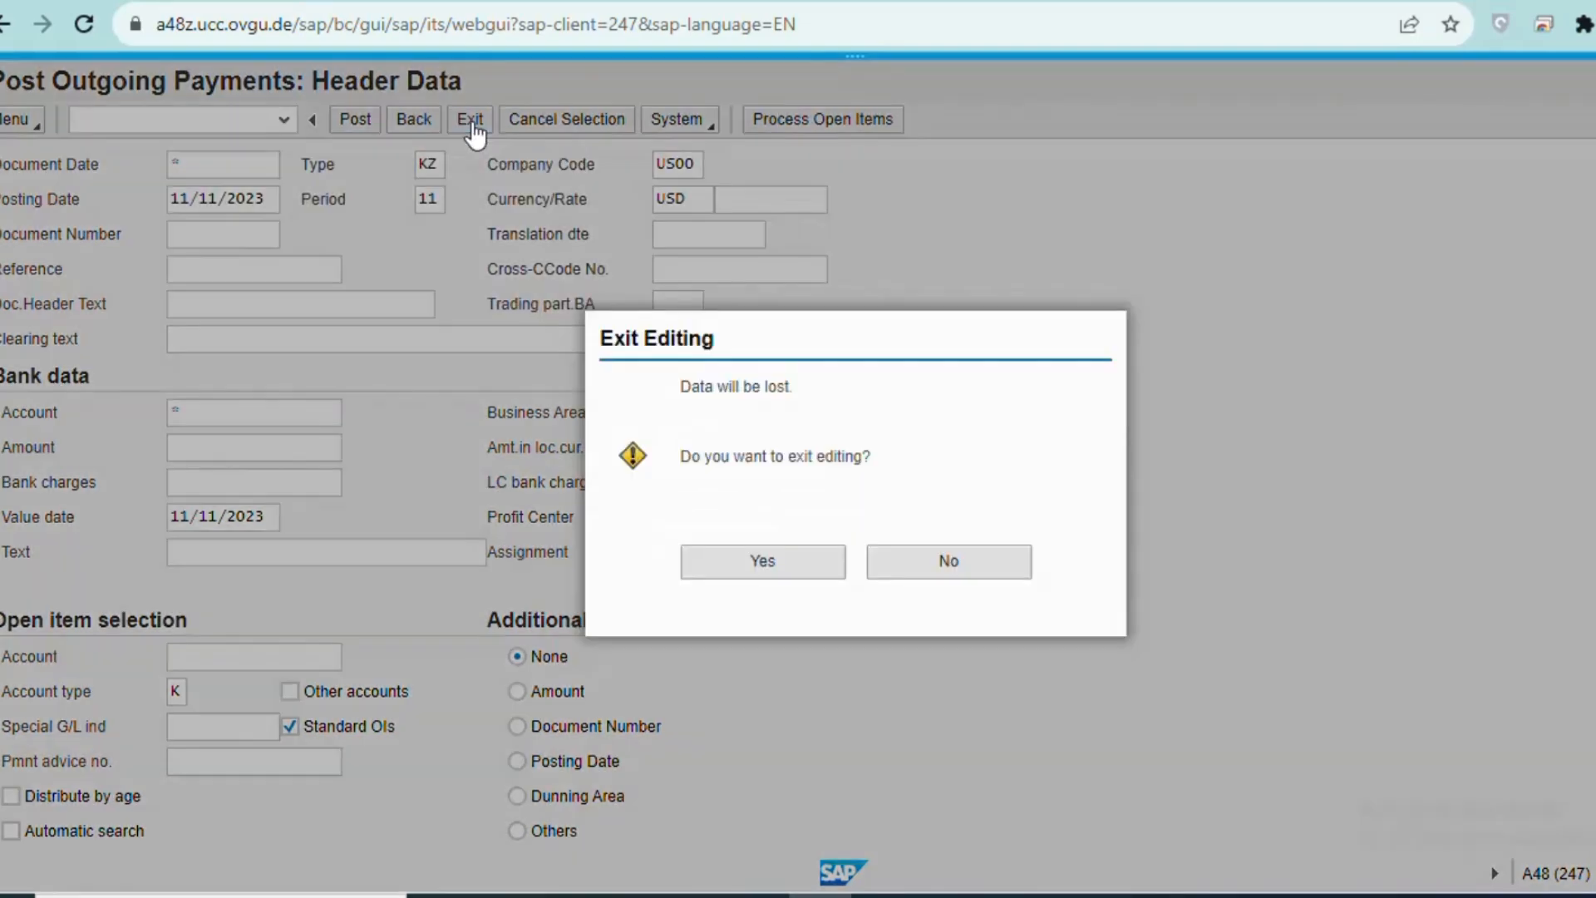
pyautogui.click(777, 563)
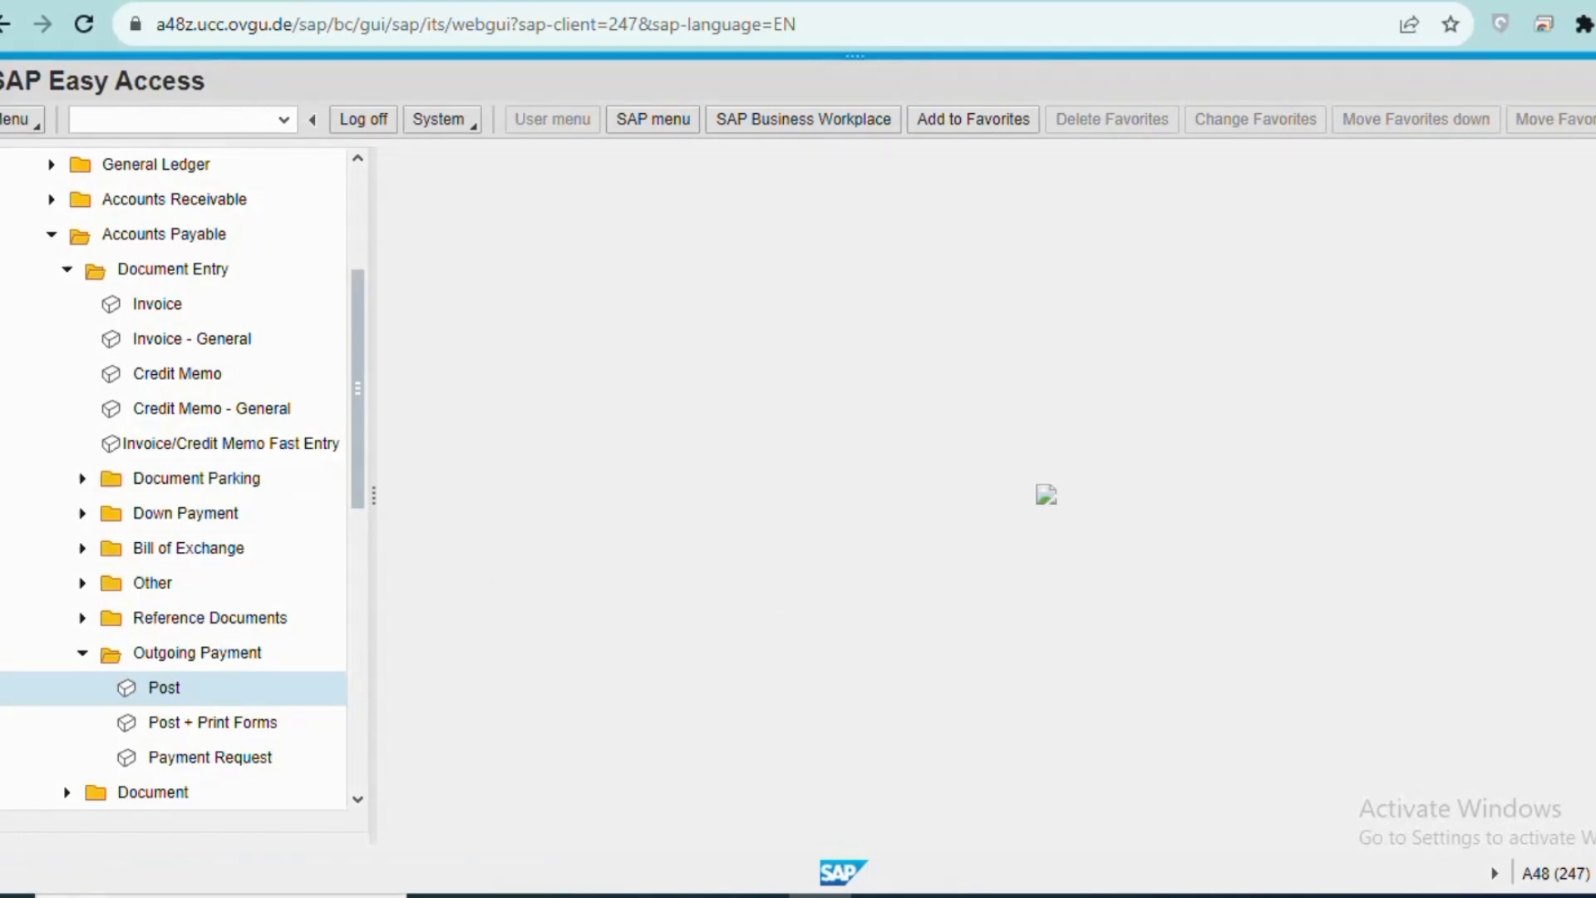
# Step: Collapse Accounts Payable and open Display Balances (New) from the Account folder under General Ledger
pyautogui.click(69, 270)
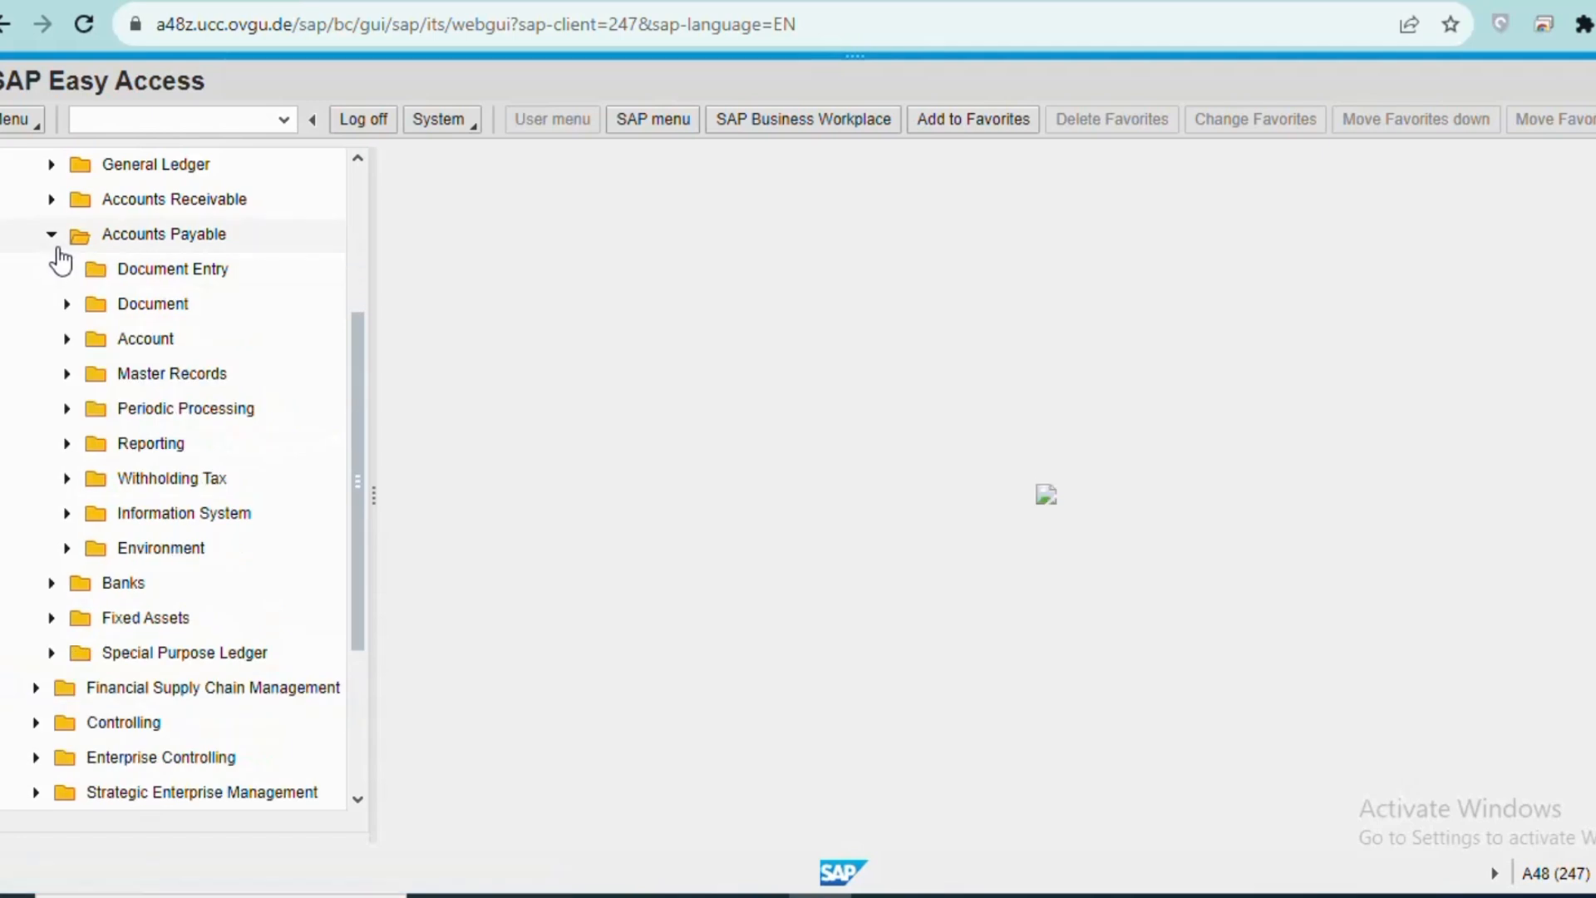
pyautogui.click(52, 235)
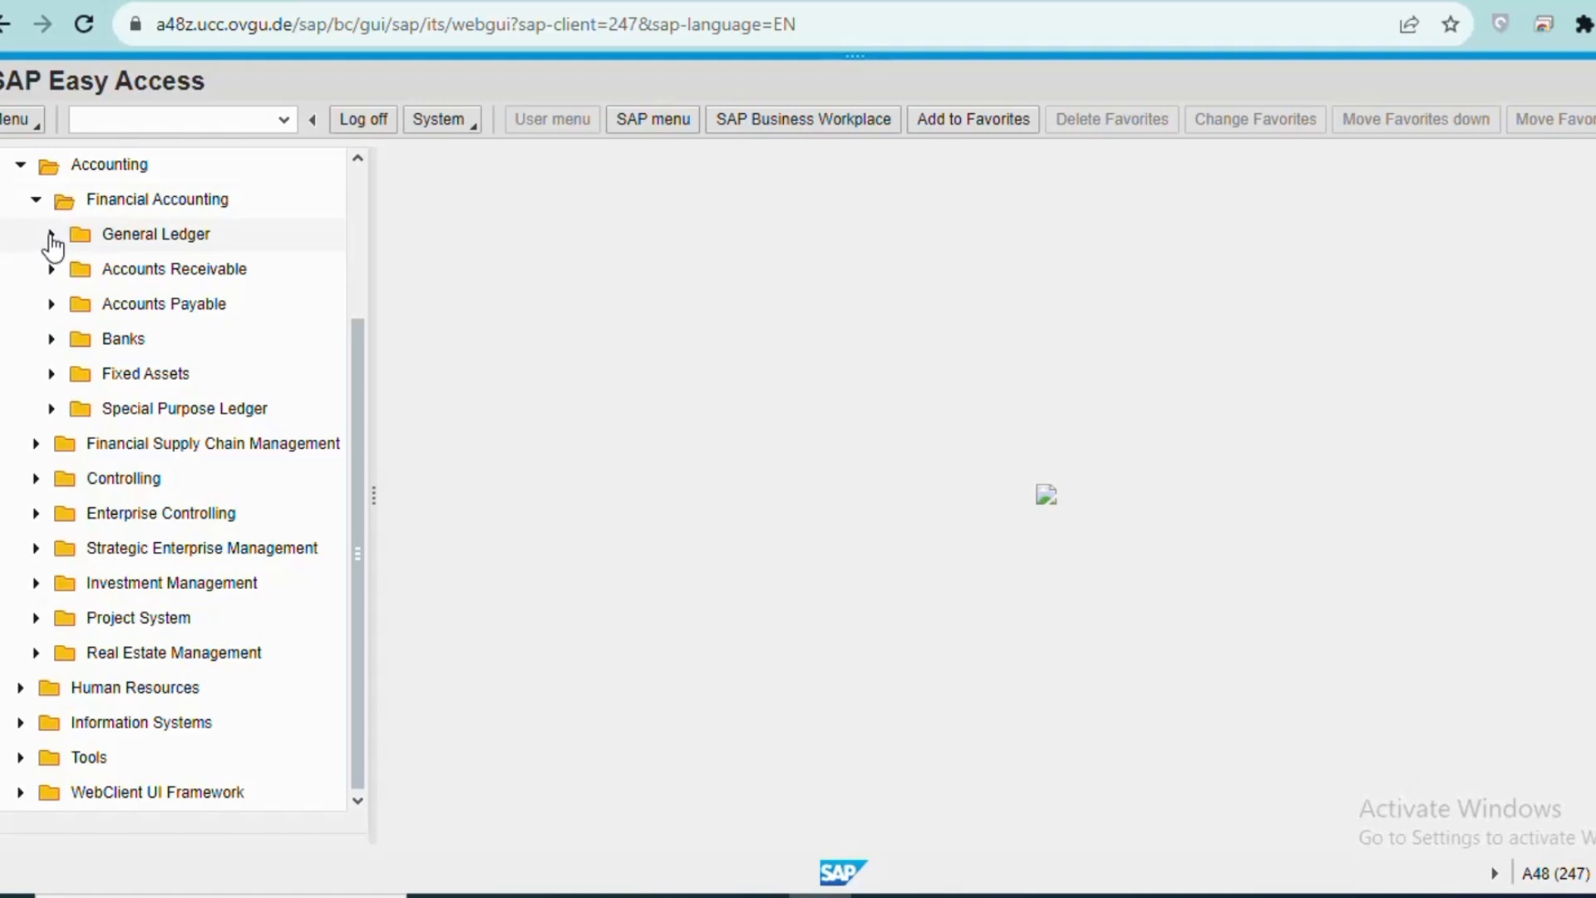
pyautogui.click(51, 235)
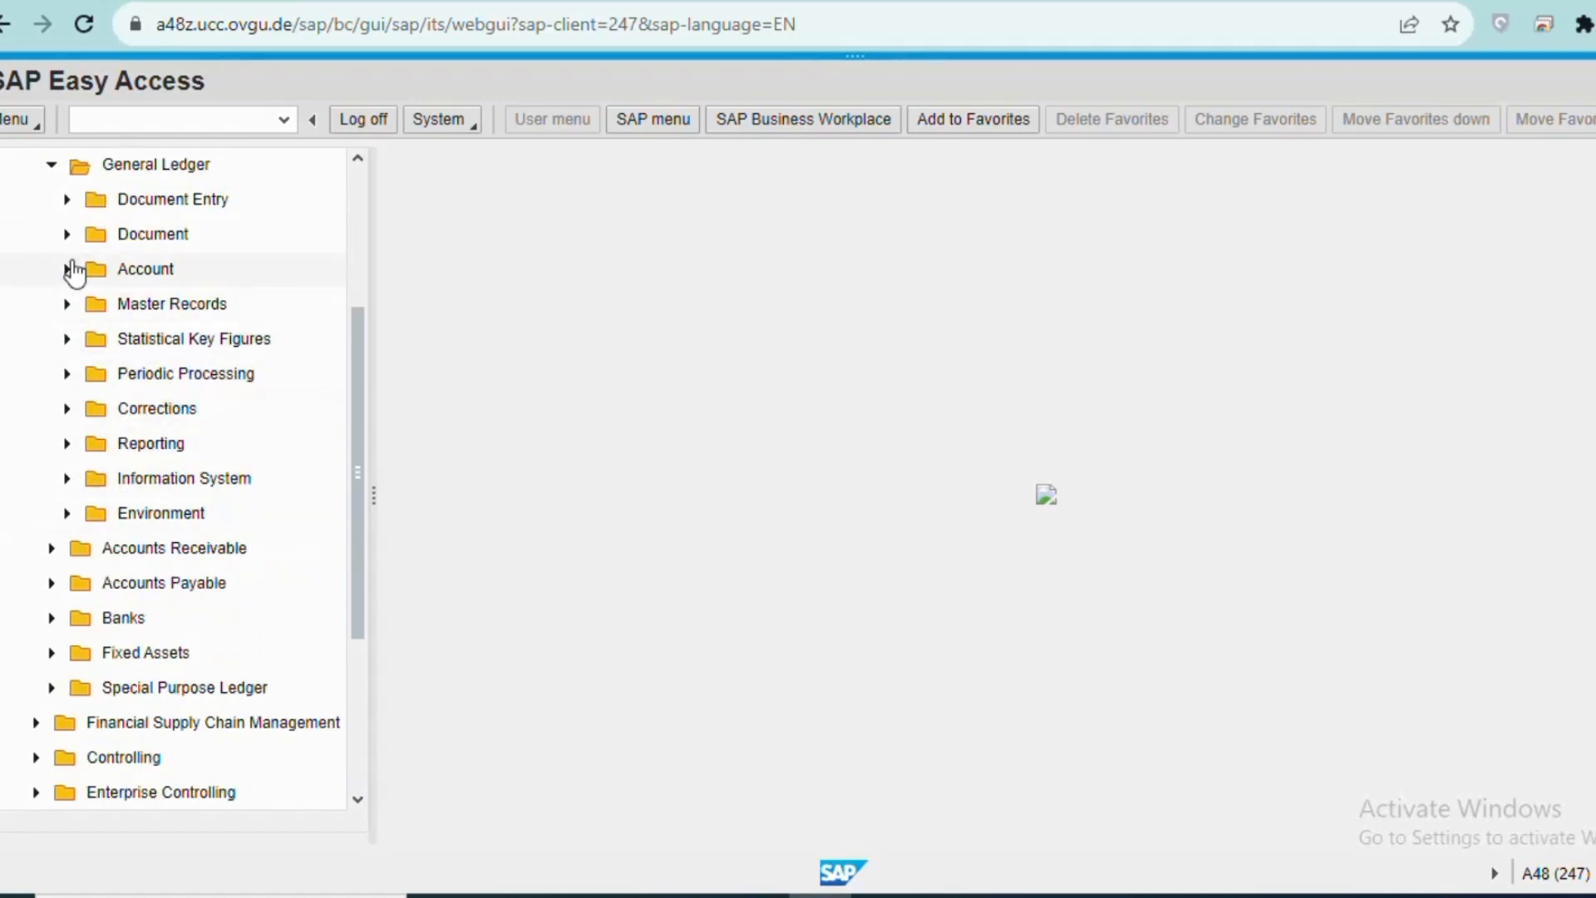
pyautogui.scroll(1, 91, 287)
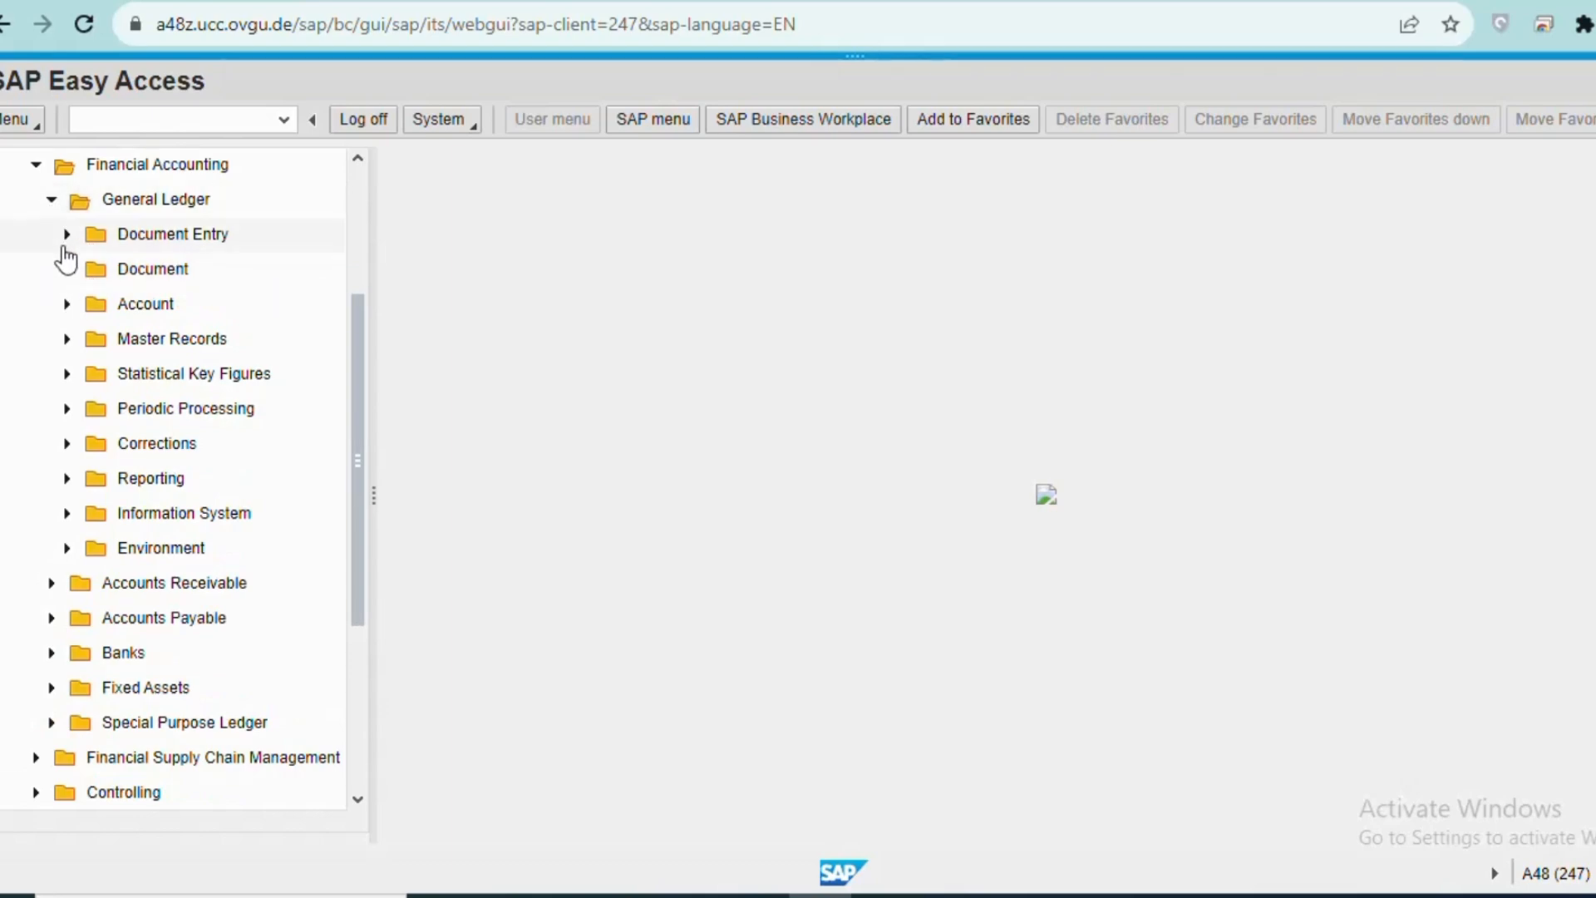
pyautogui.click(66, 306)
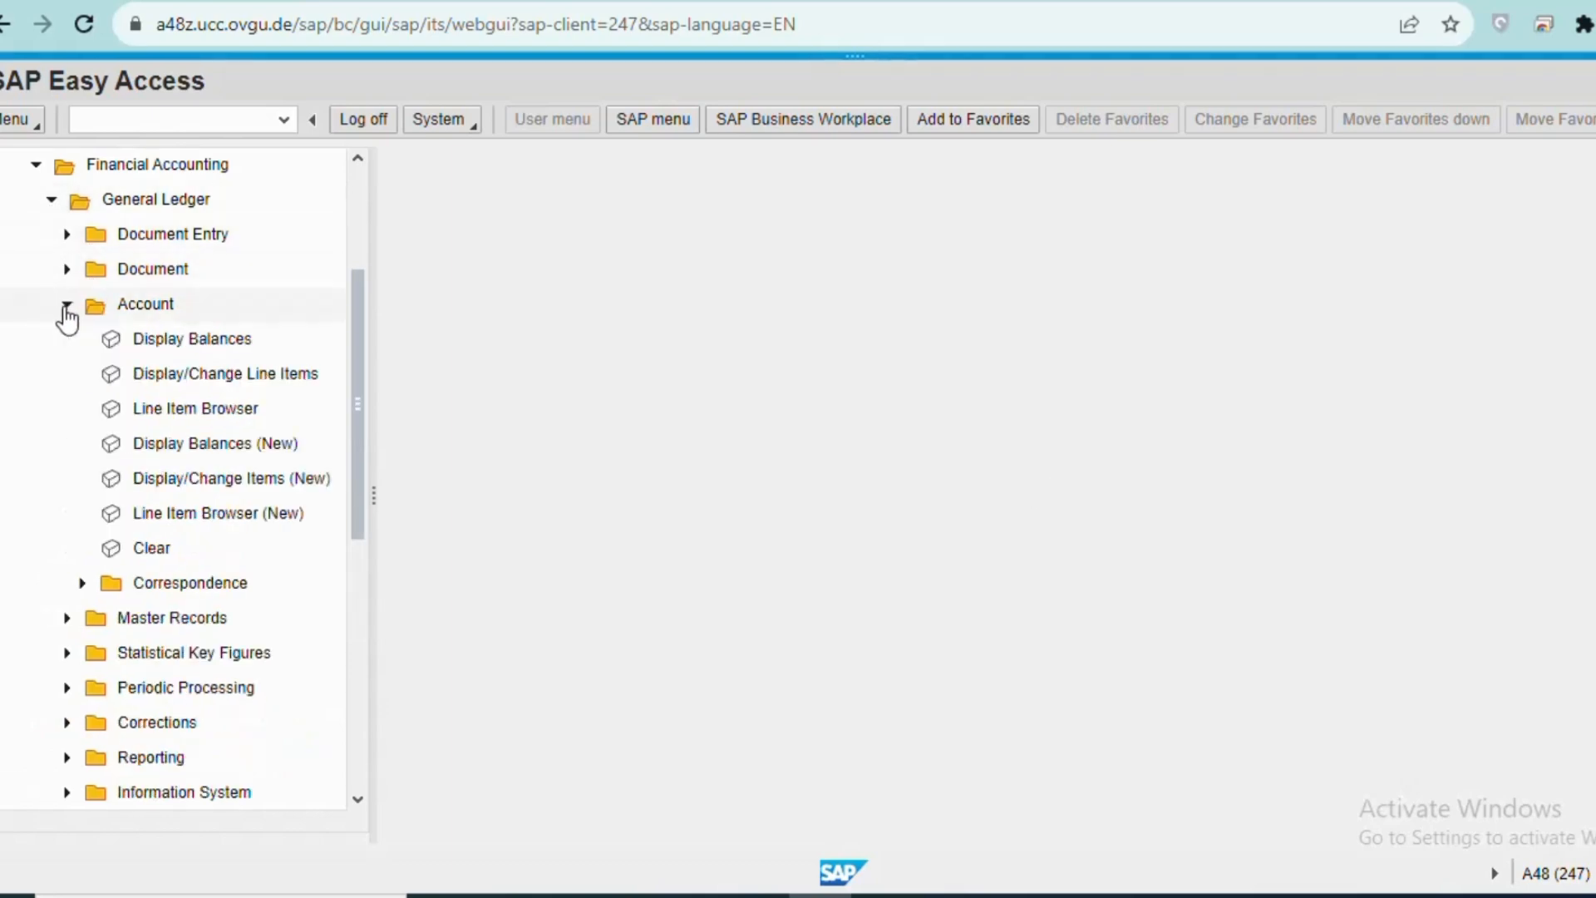
pyautogui.doubleClick(172, 451)
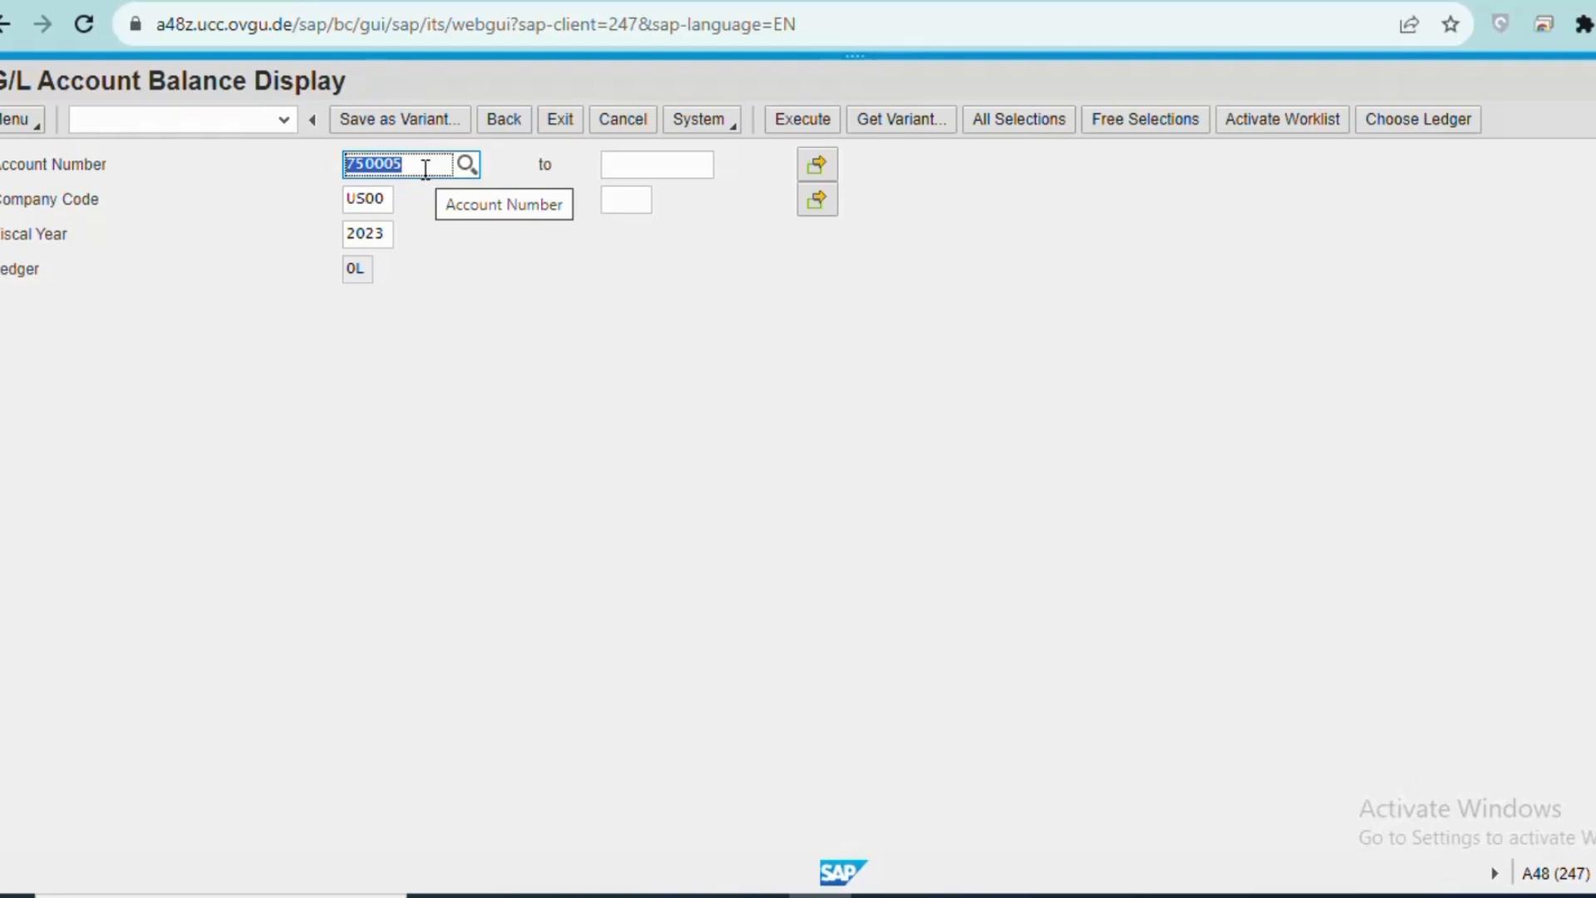
# Step: Display the balances of G/L account 101105 for company code US00 and fiscal year 2023, and examine the period totals
pyautogui.write('10')
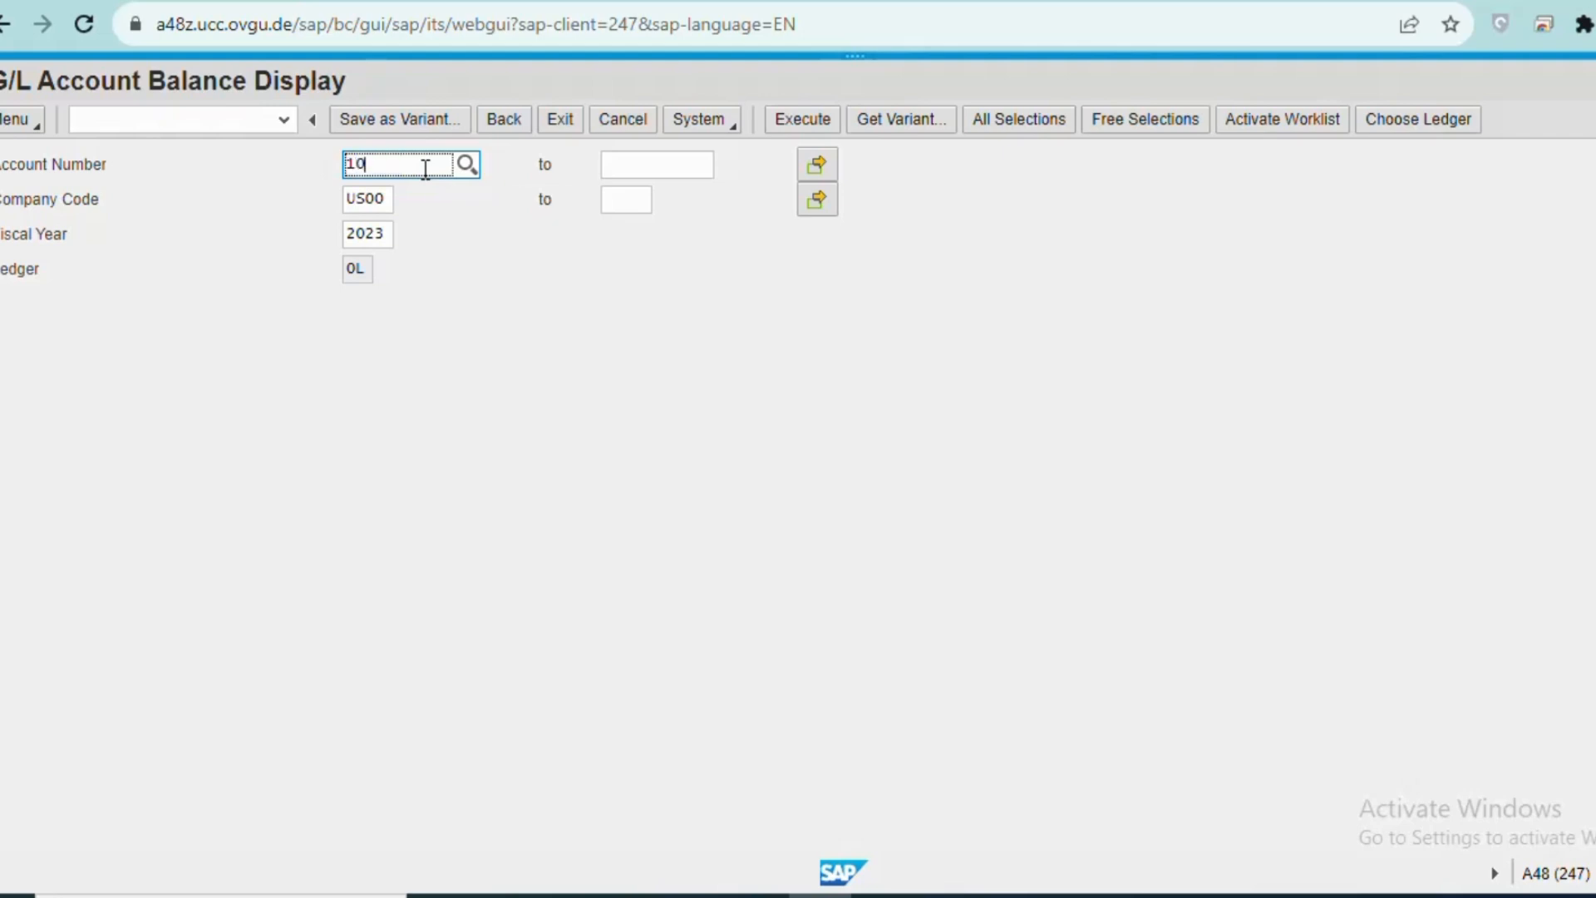
pyautogui.write('1105')
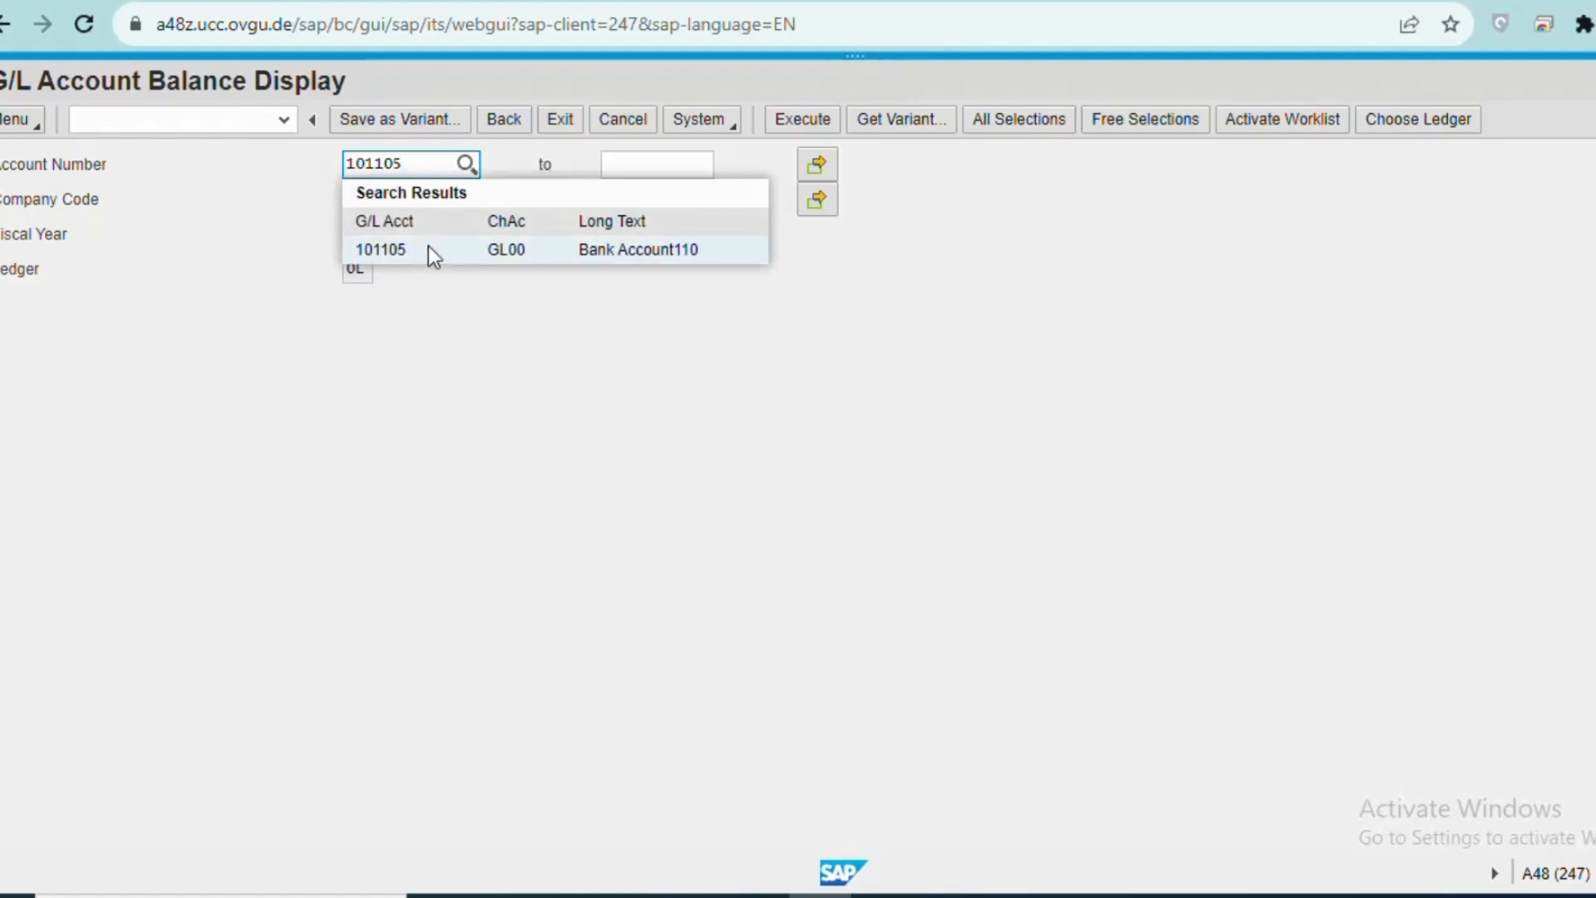
pyautogui.click(427, 250)
pyautogui.click(479, 252)
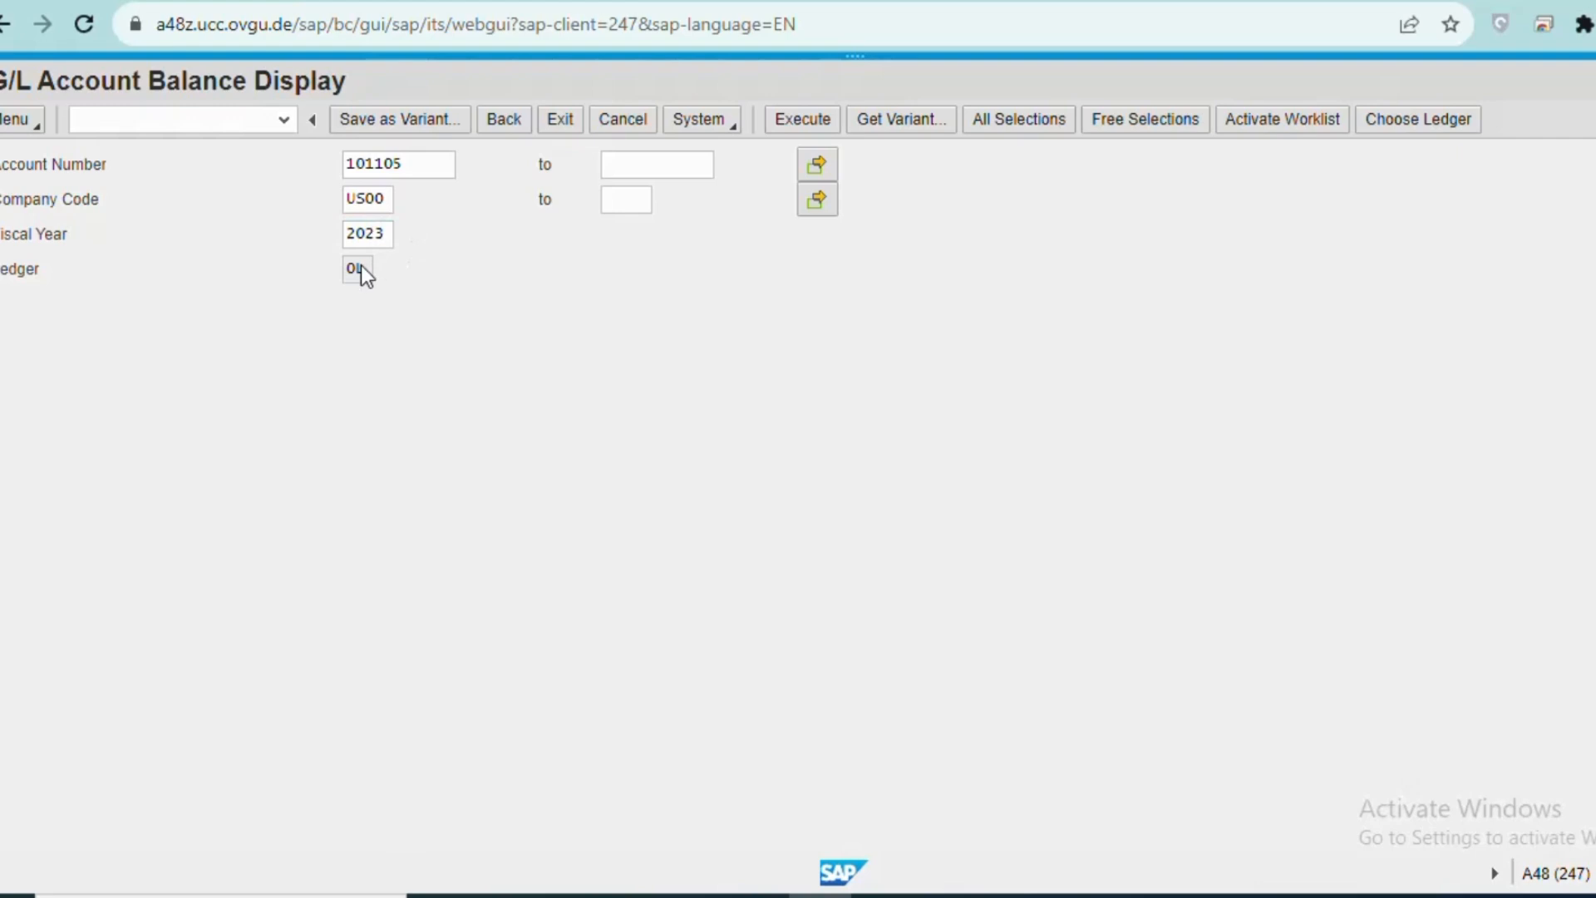
pyautogui.click(802, 125)
pyautogui.scroll(-3, 1032, 467)
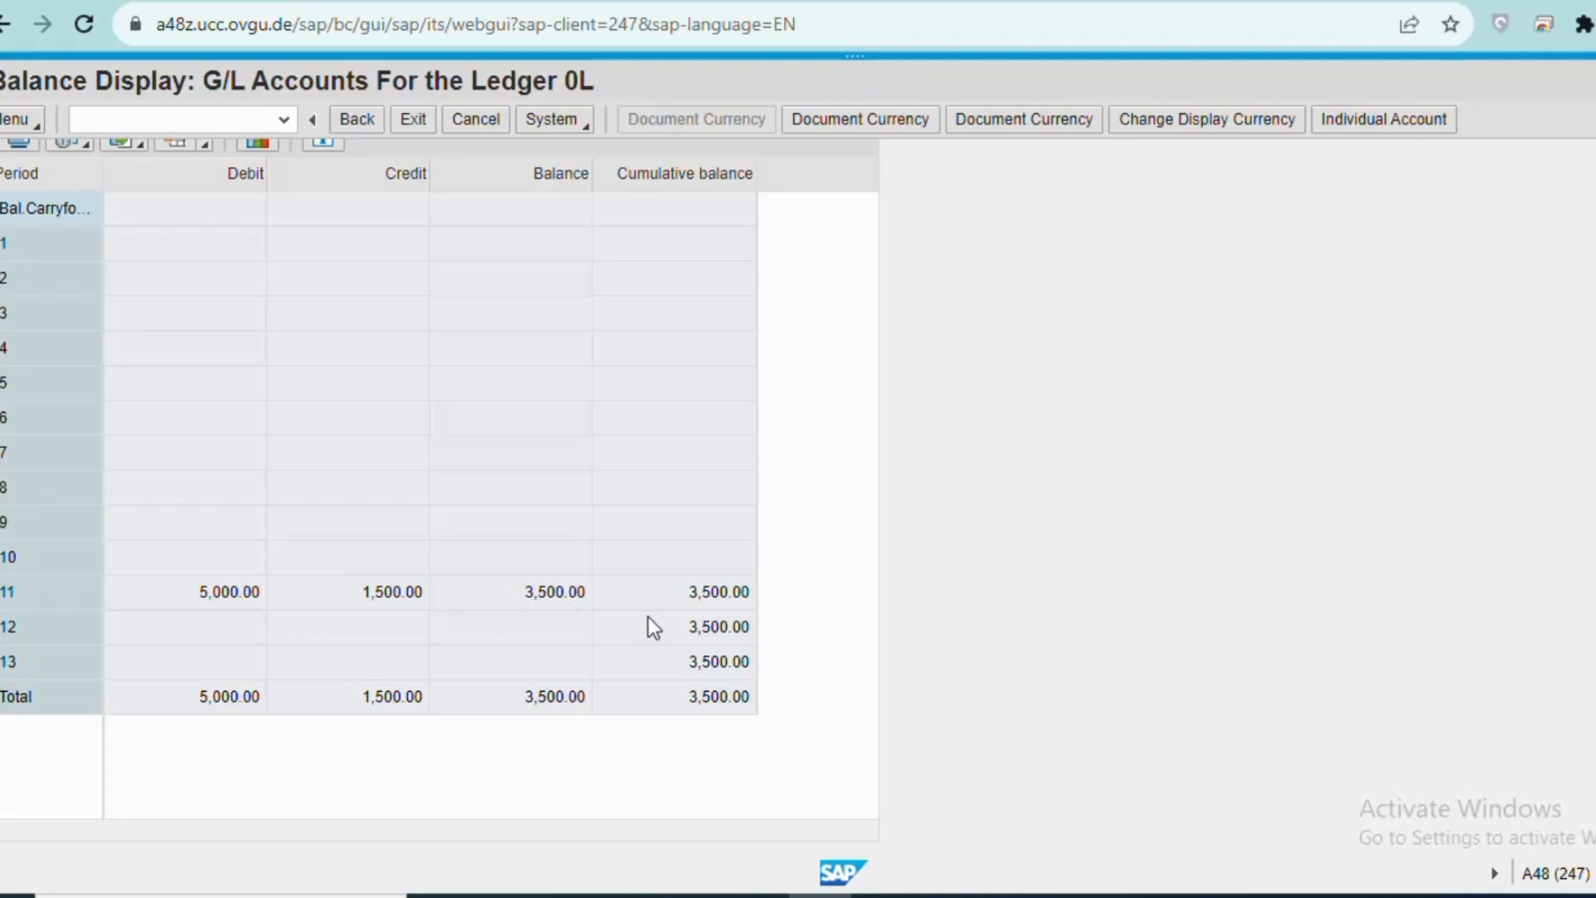
# Step: Leave the G/L balance display and its selection screen to return to the SAP Easy Access menu
pyautogui.scroll(3, 650, 616)
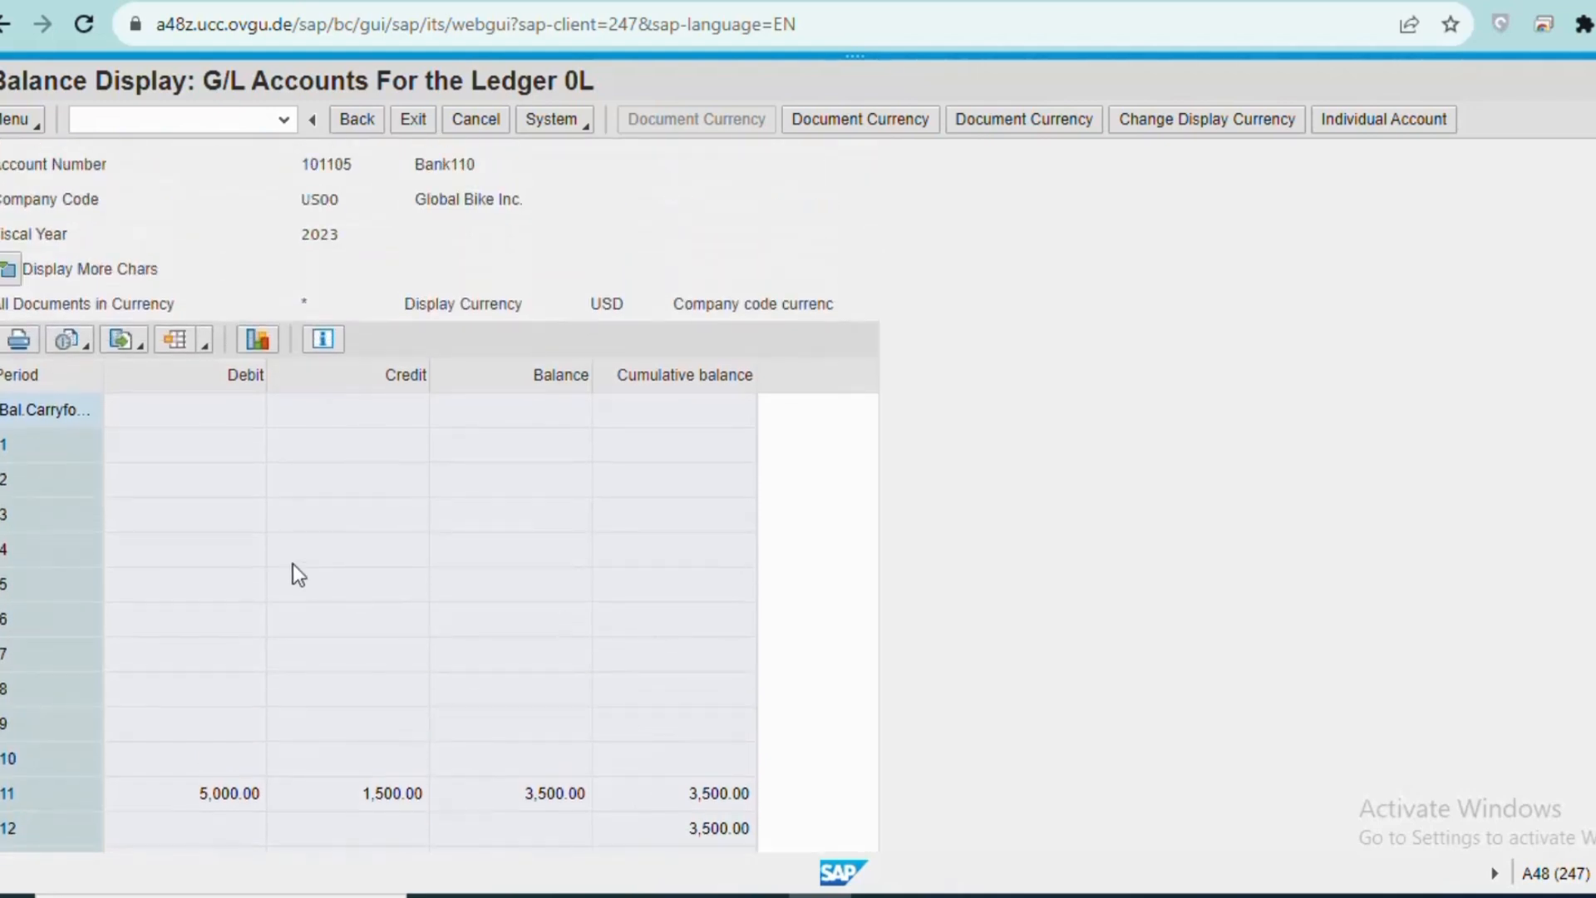
pyautogui.click(419, 126)
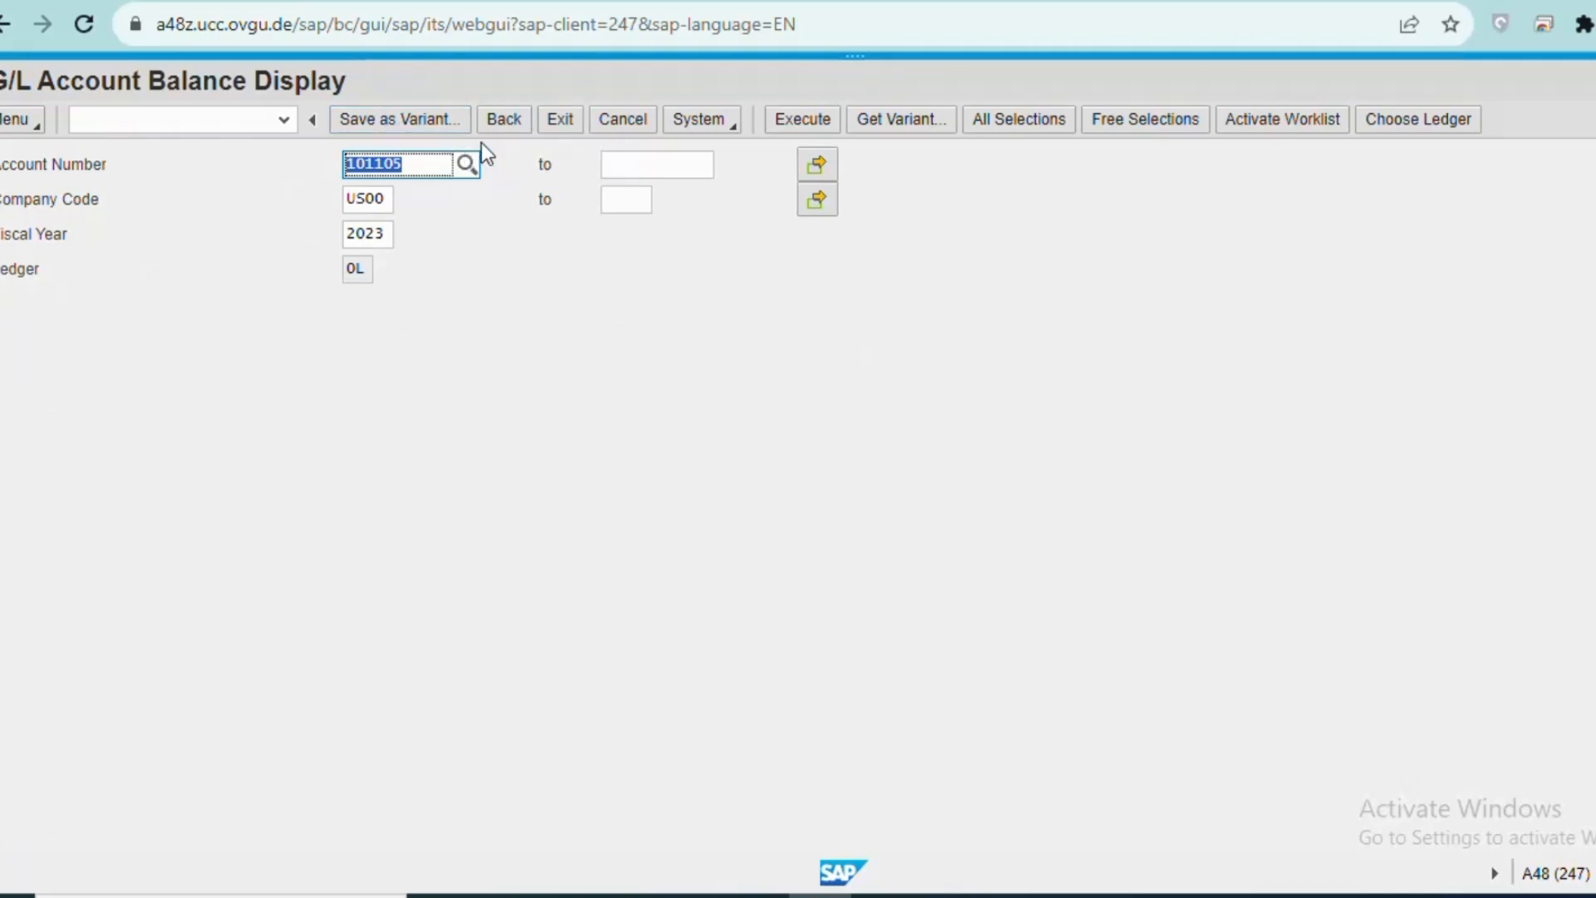
pyautogui.click(568, 133)
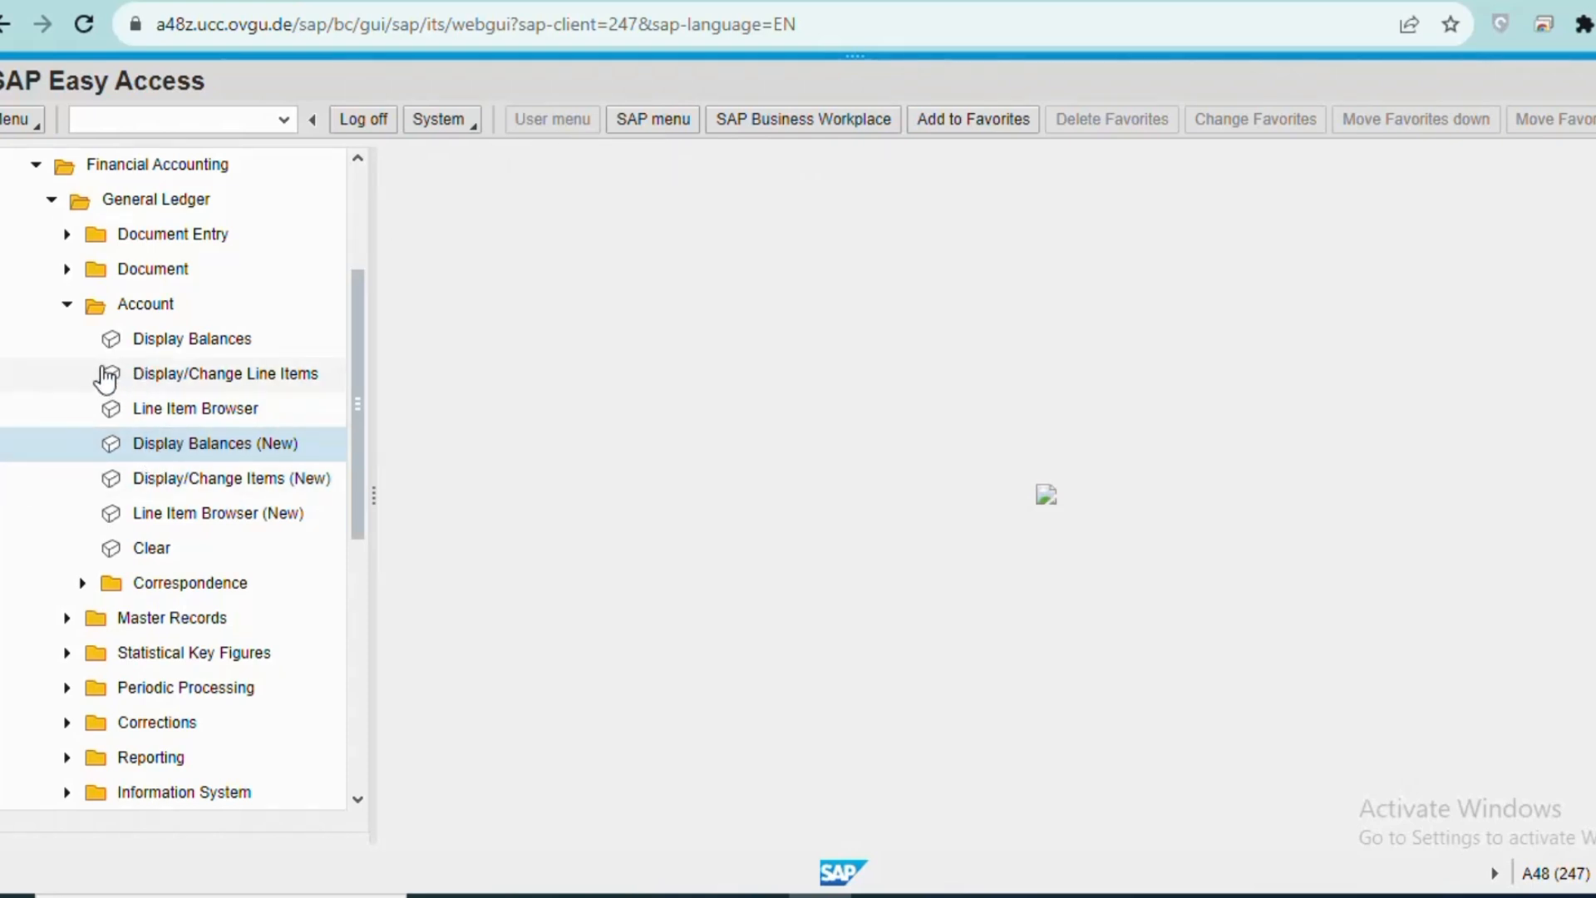
pyautogui.click(176, 381)
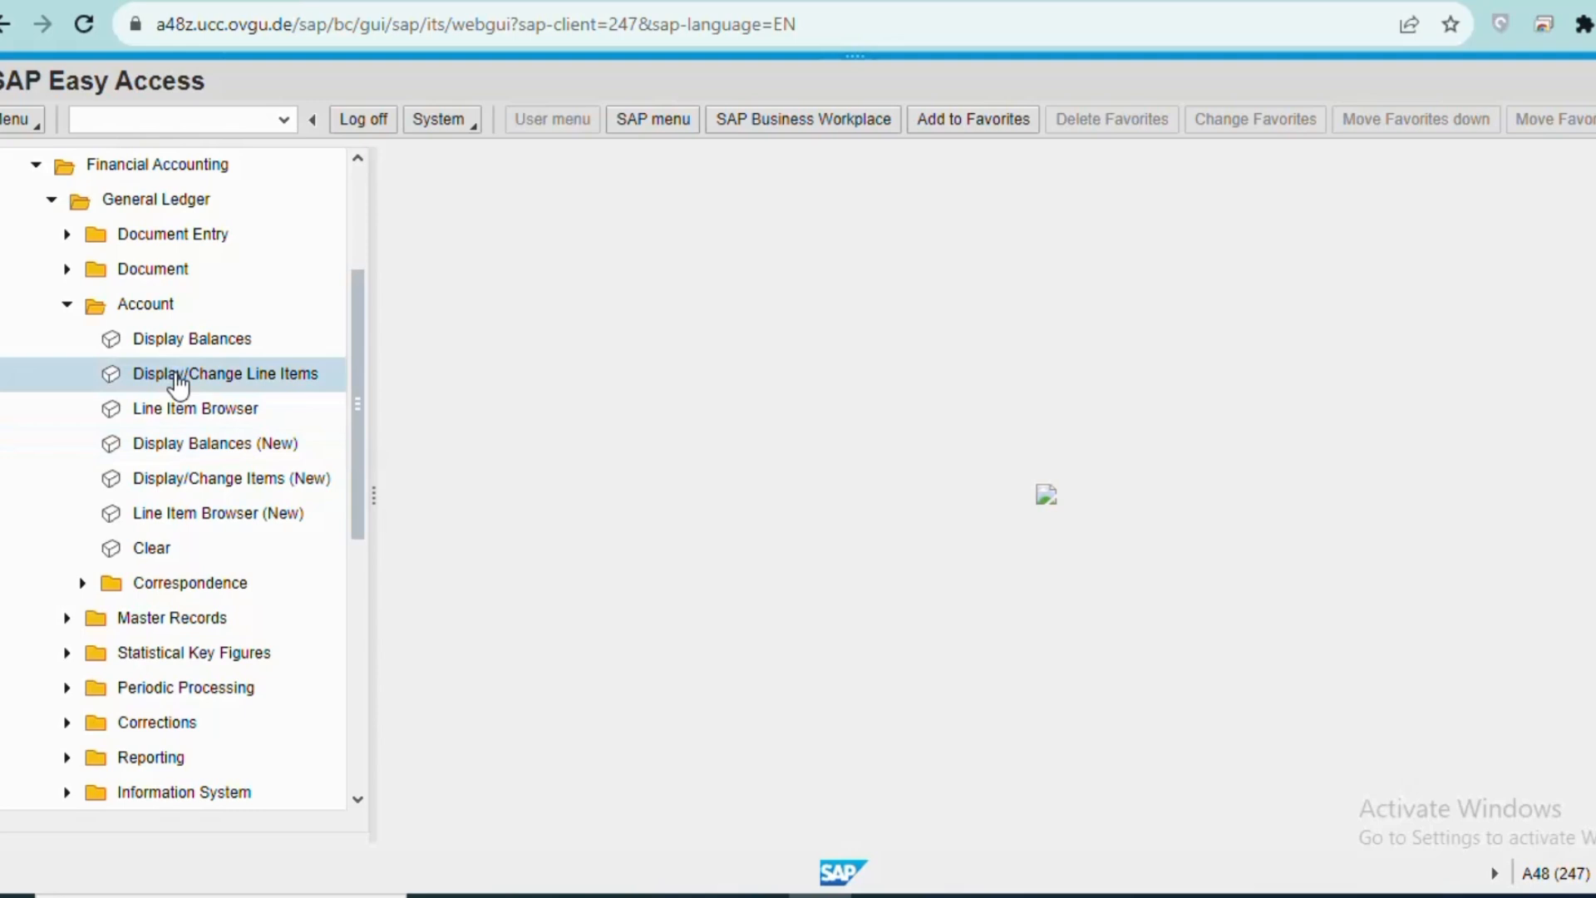
pyautogui.doubleClick(177, 383)
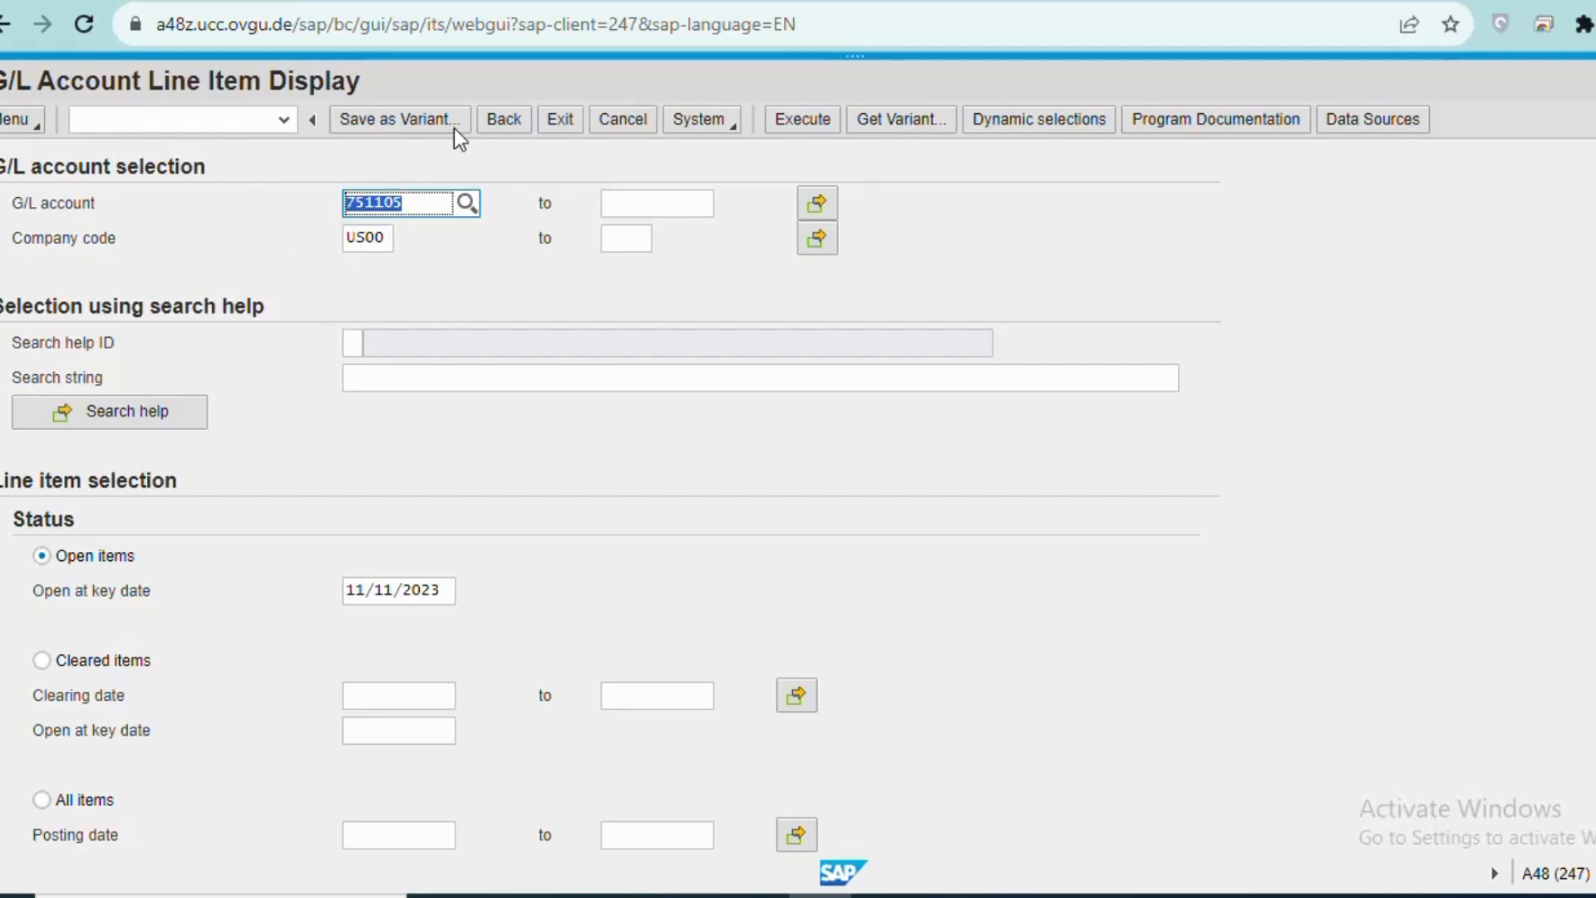
pyautogui.click(559, 122)
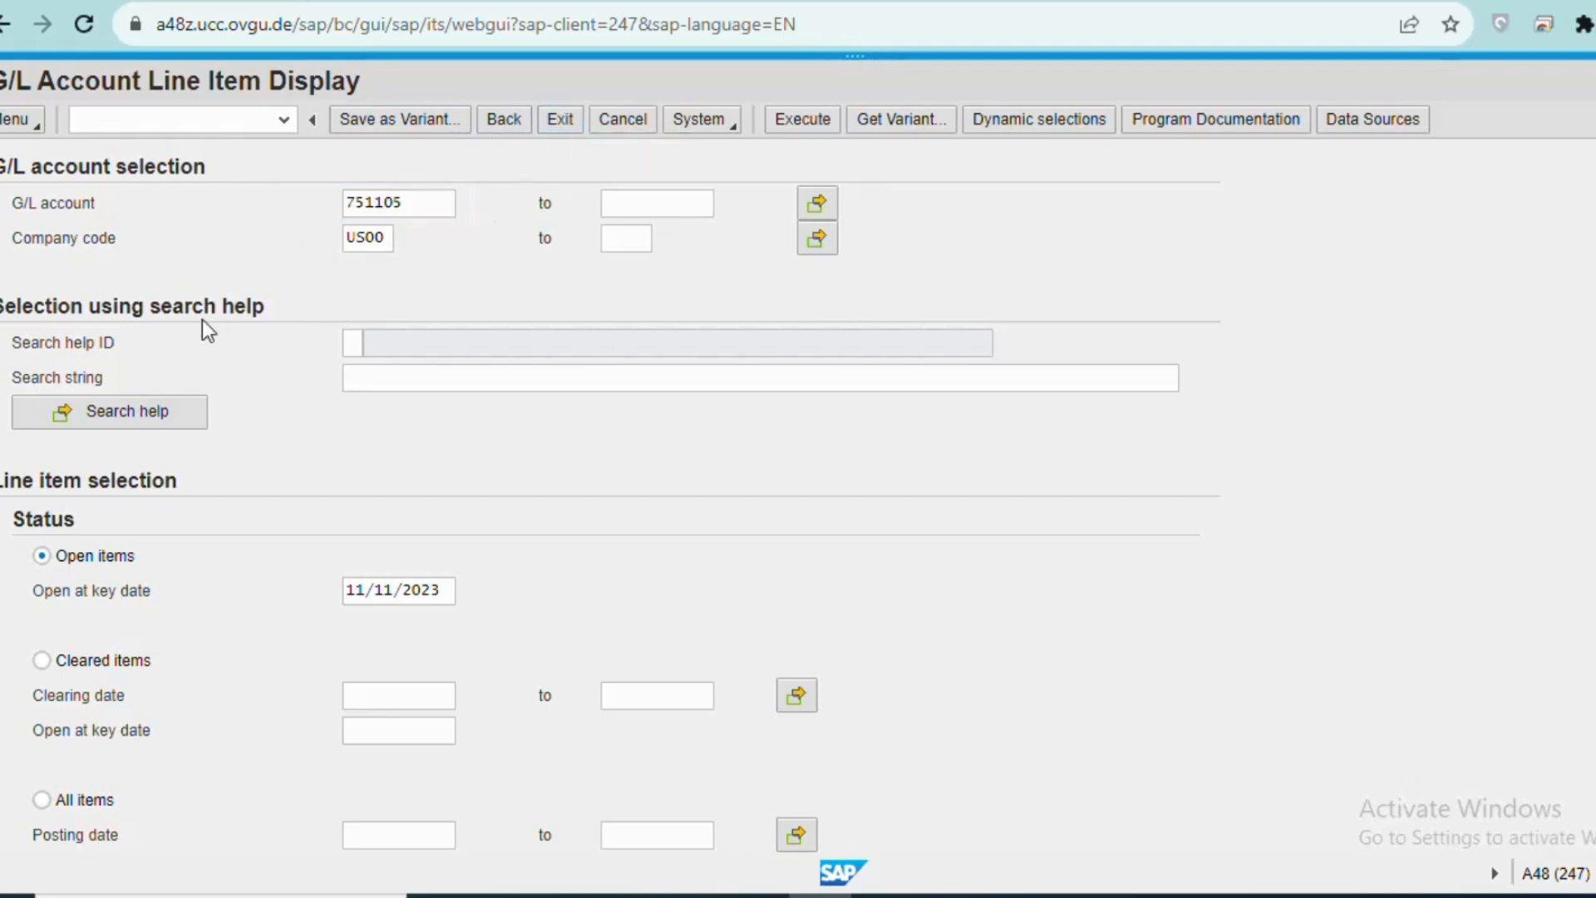
# Step: Collapse General Ledger and open Display/Change Line Items from the Account folder under Accounts Payable
pyautogui.scroll(3, 150, 415)
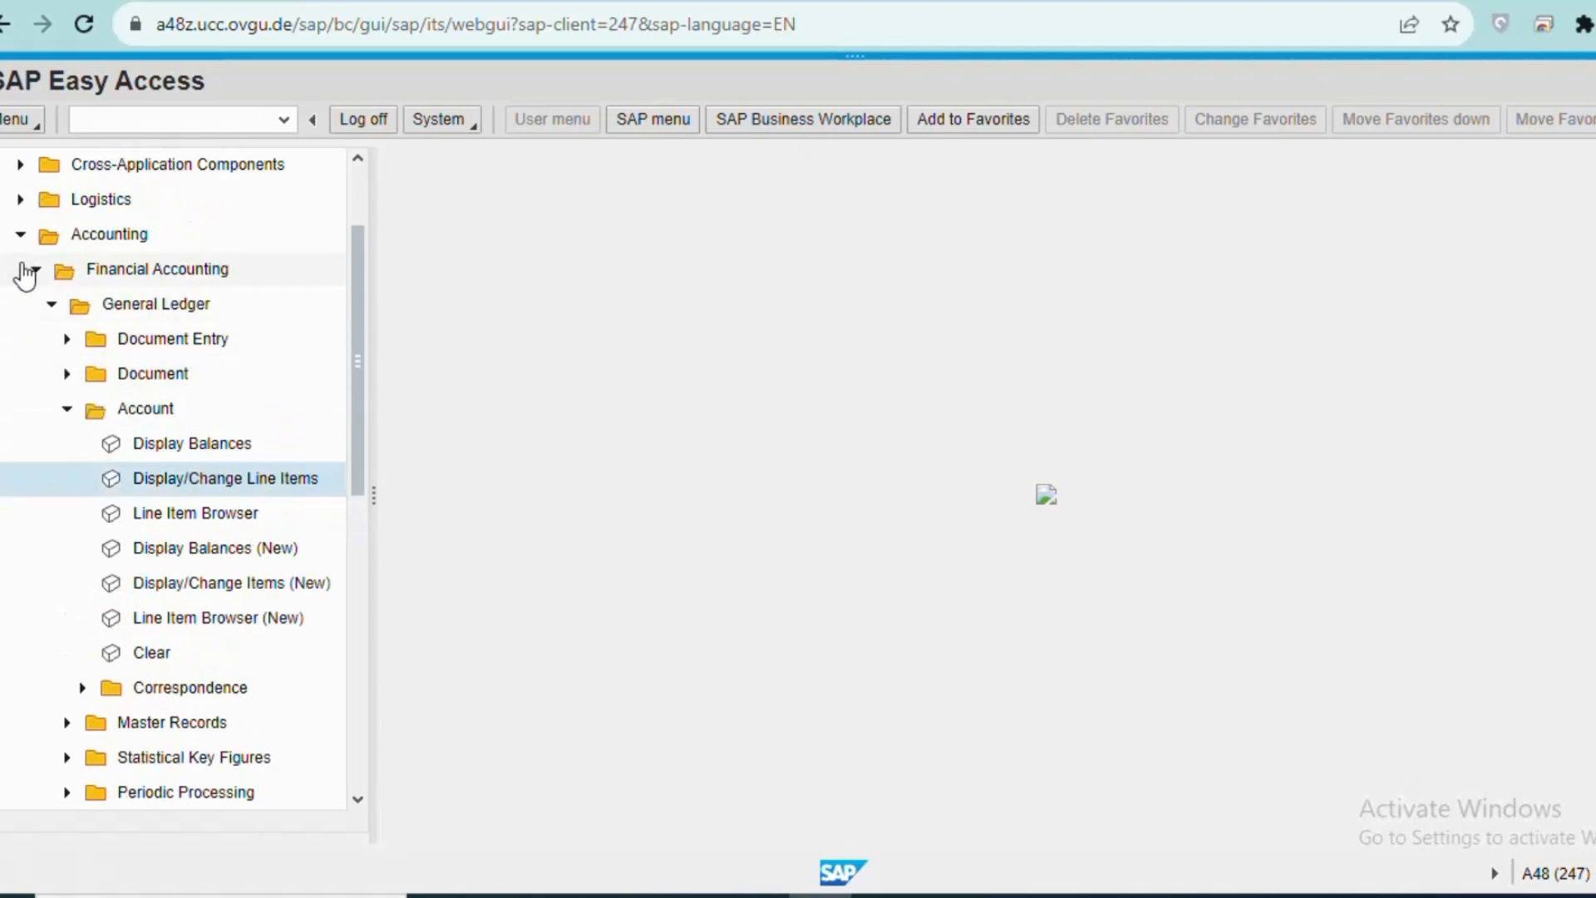
pyautogui.click(51, 304)
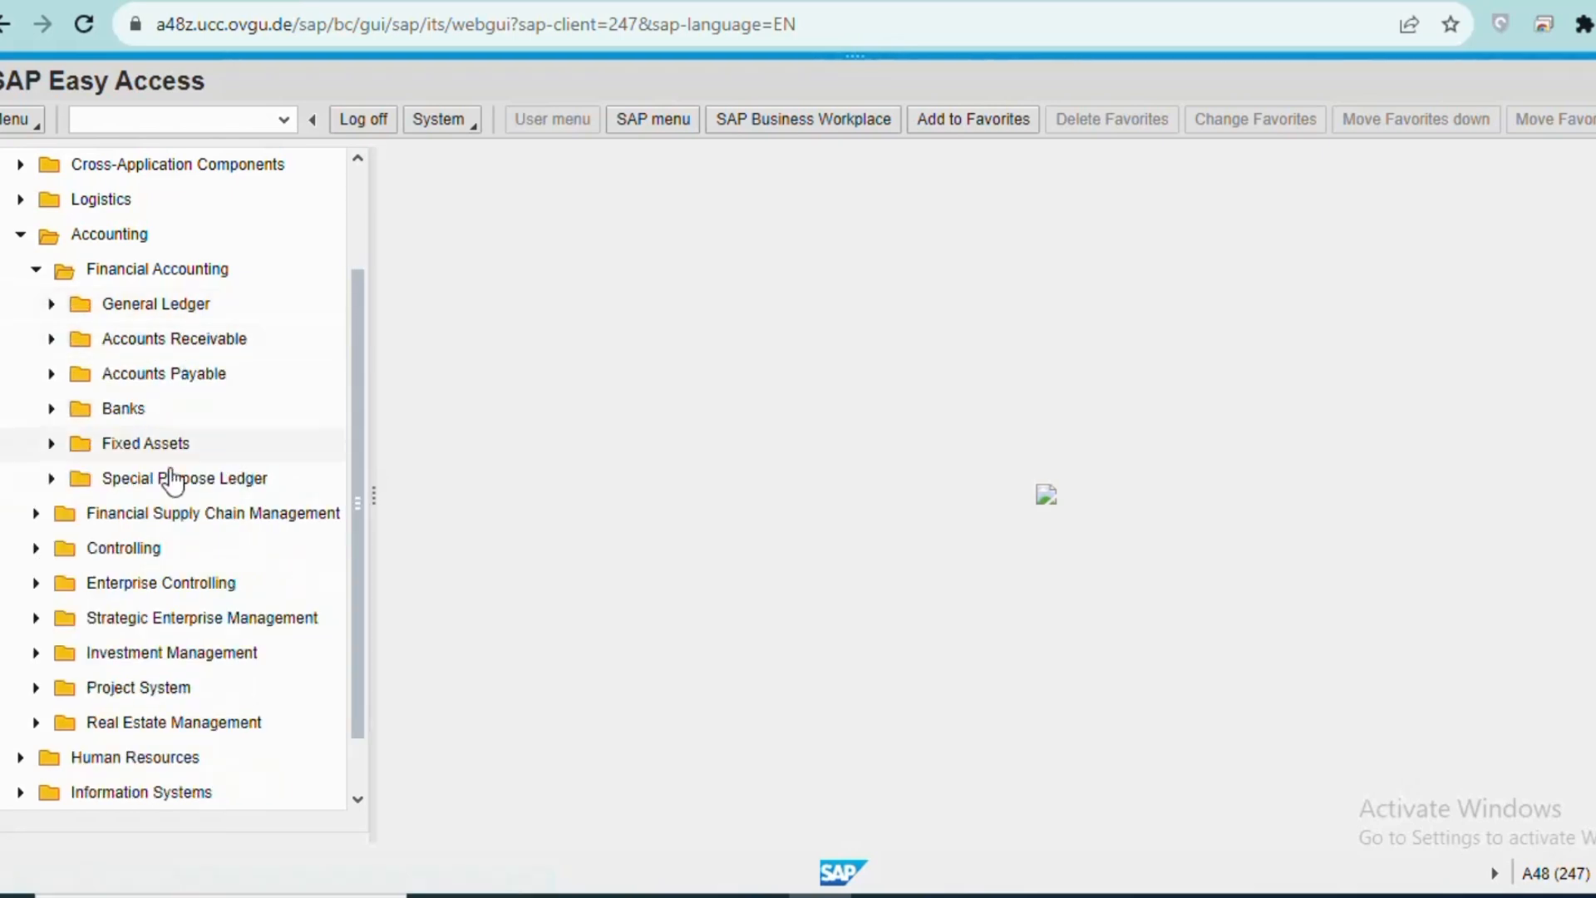
pyautogui.click(50, 374)
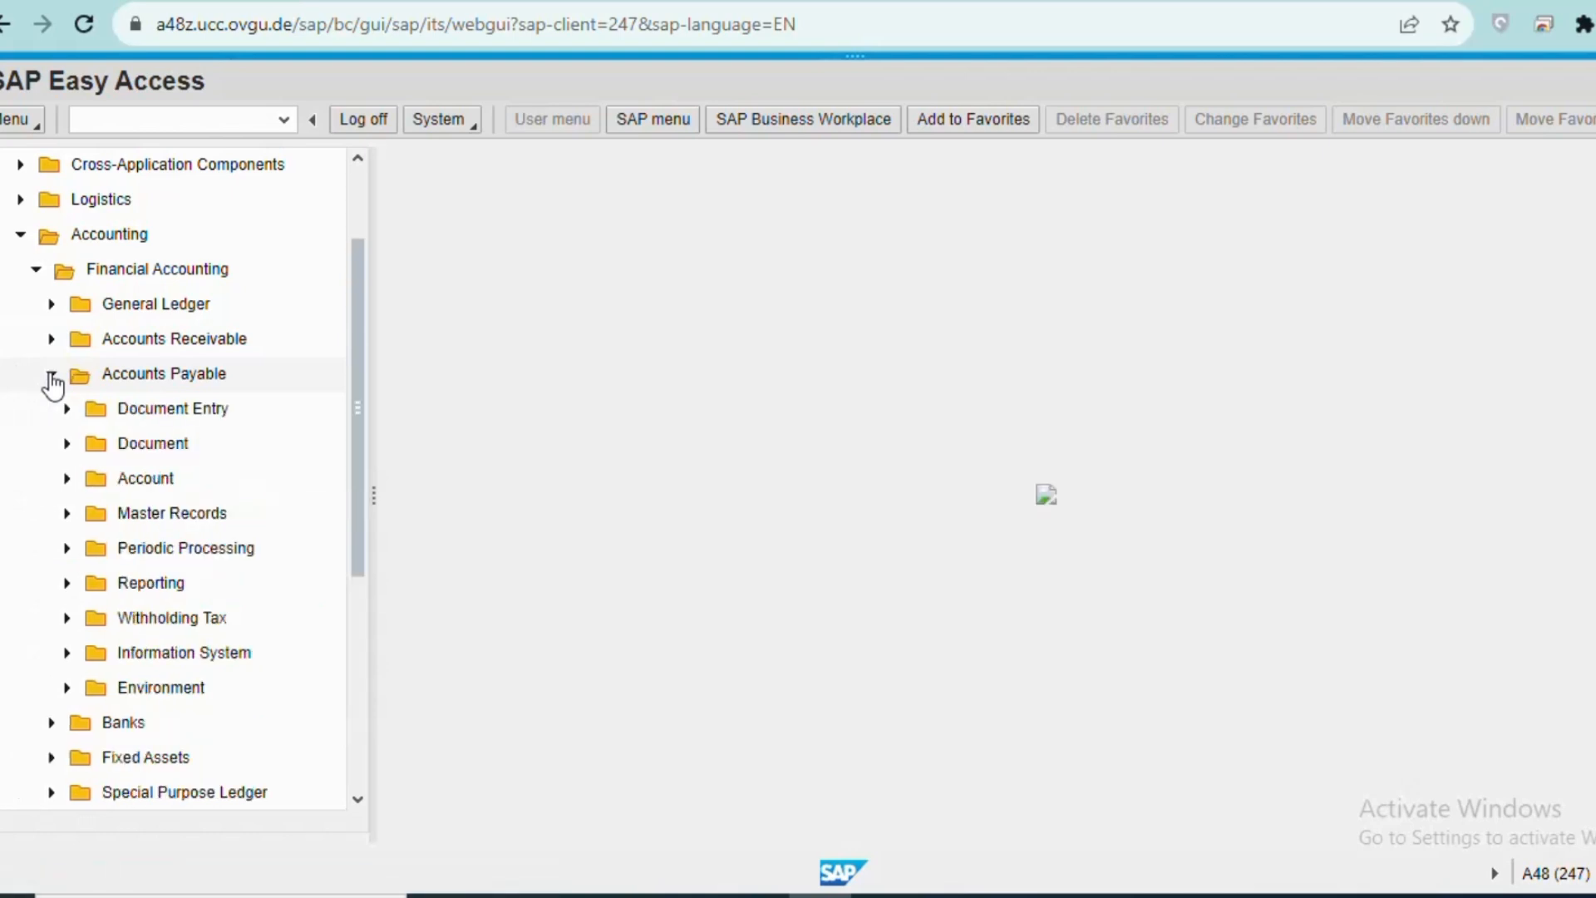
pyautogui.click(66, 480)
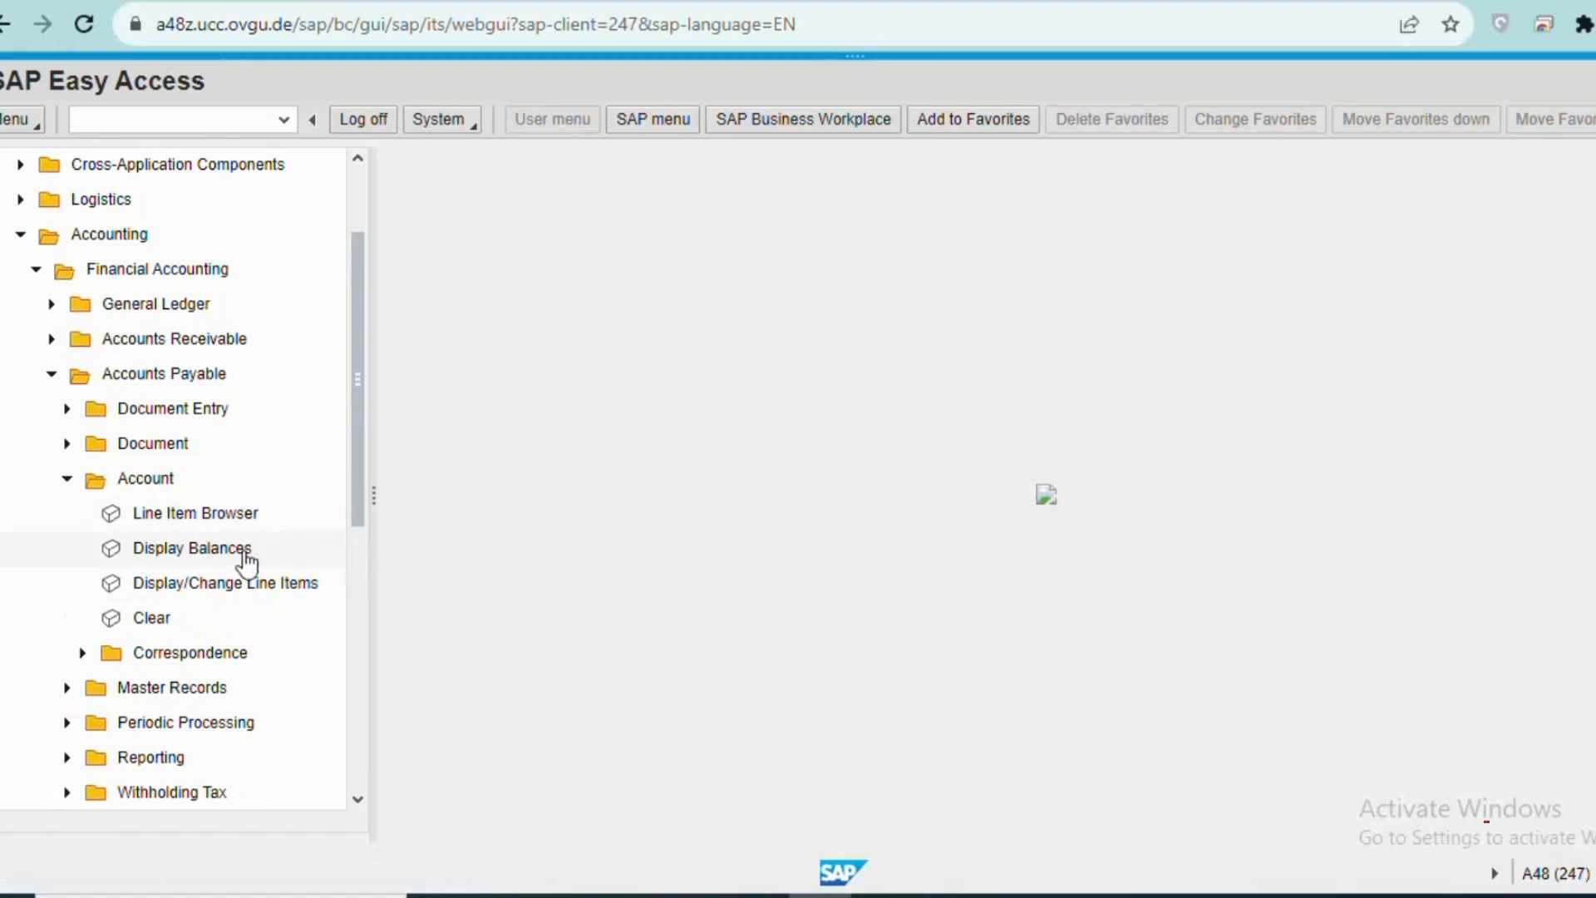
pyautogui.doubleClick(211, 589)
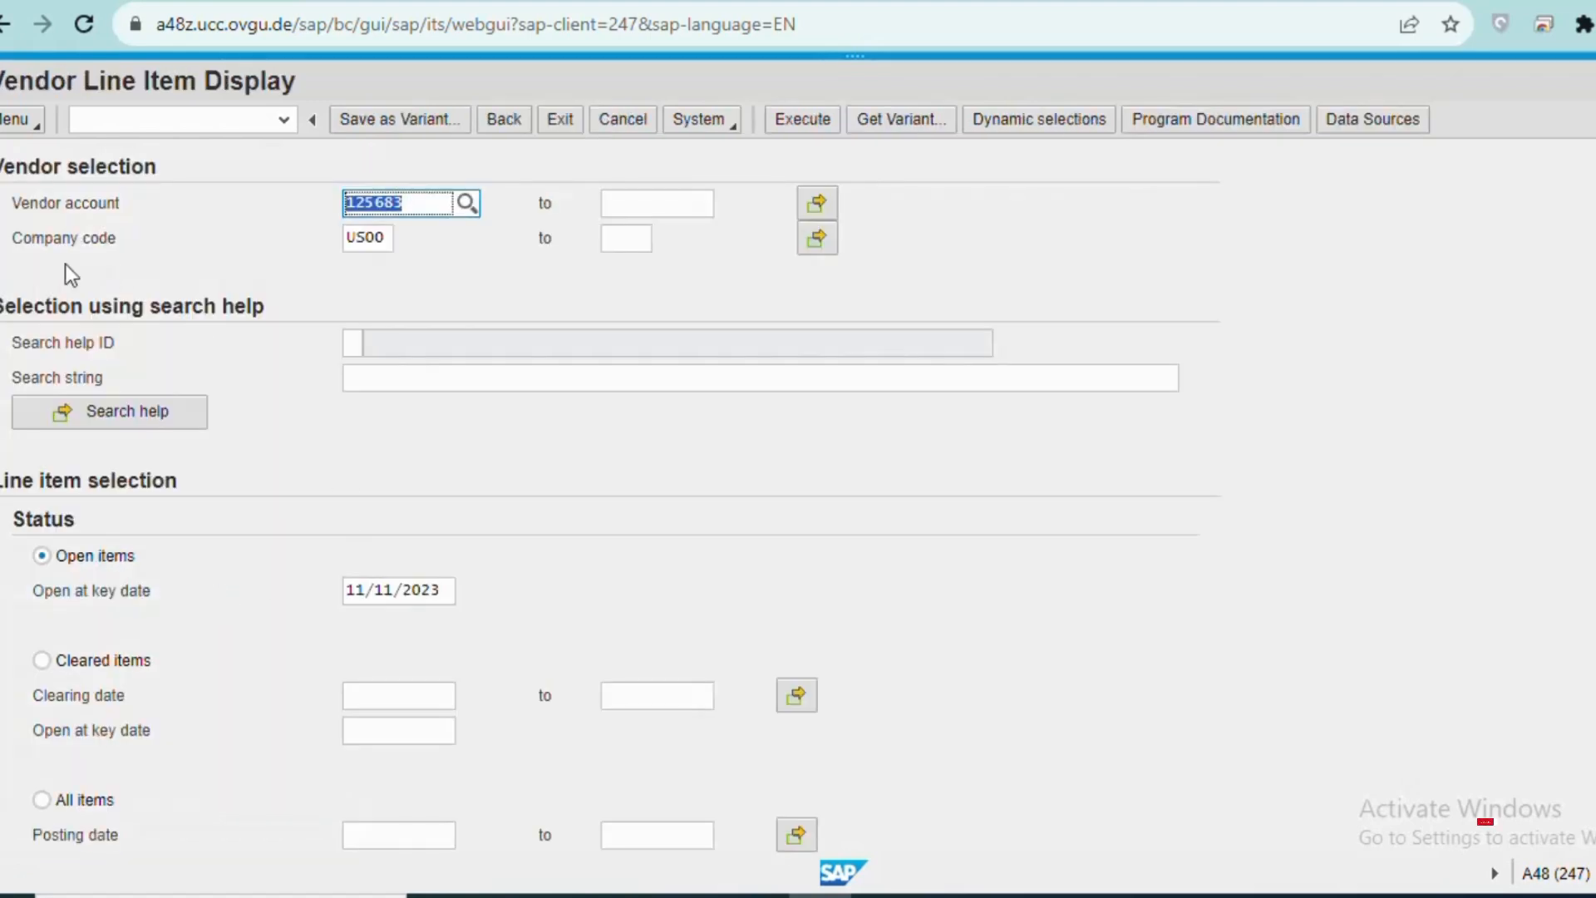
# Step: Display all line items of the preset vendor Cardinal Properties 110 in company code US00 and examine them
pyautogui.click(465, 204)
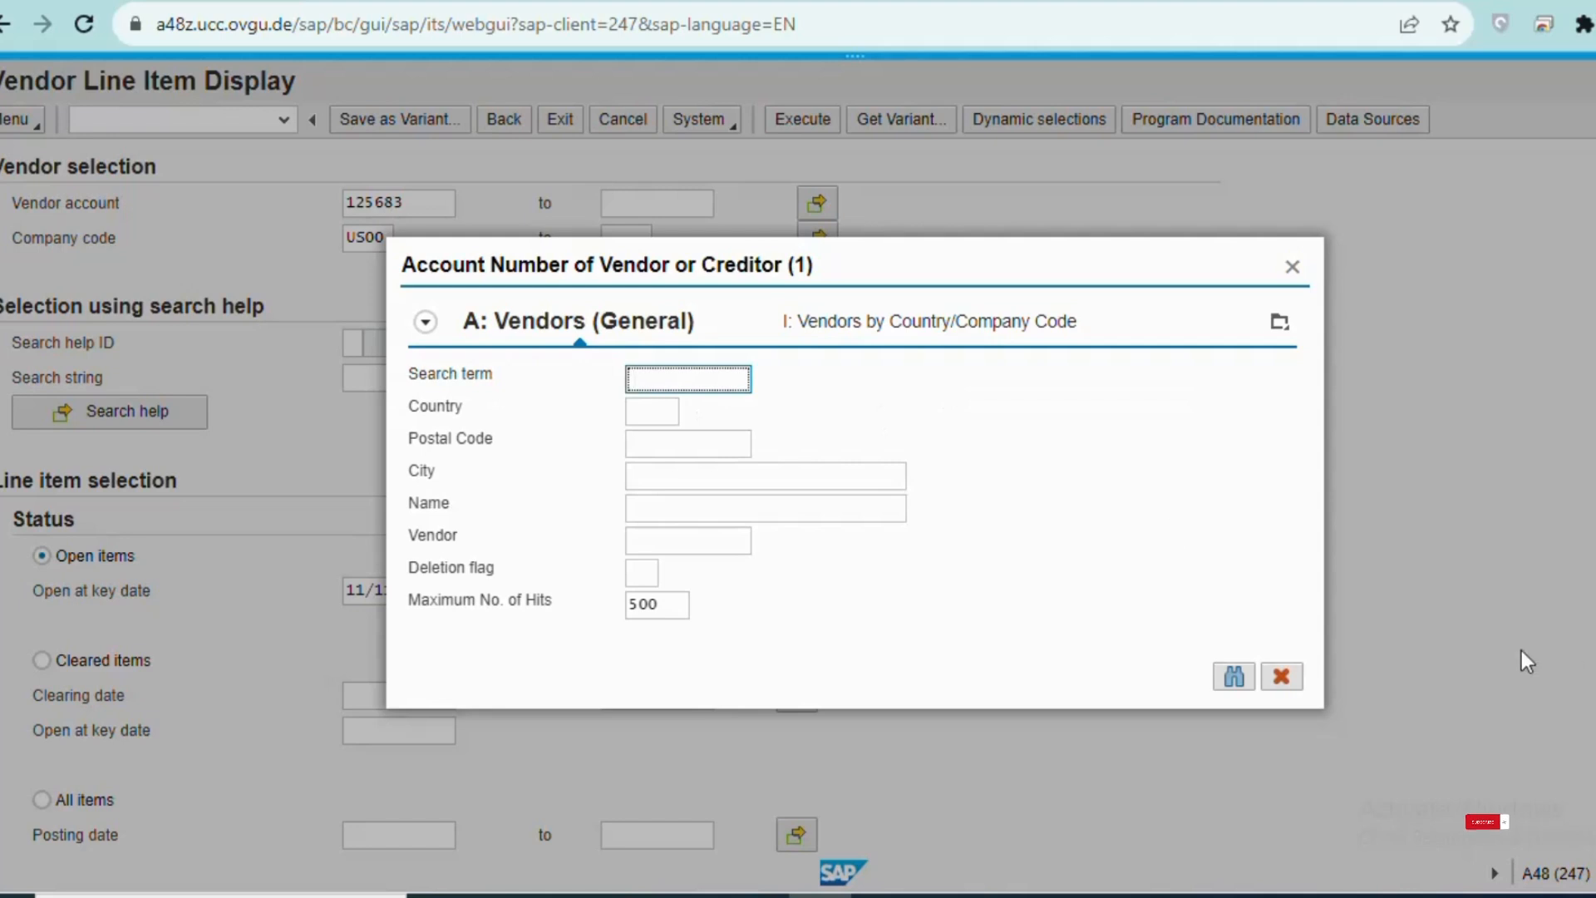
pyautogui.click(1274, 681)
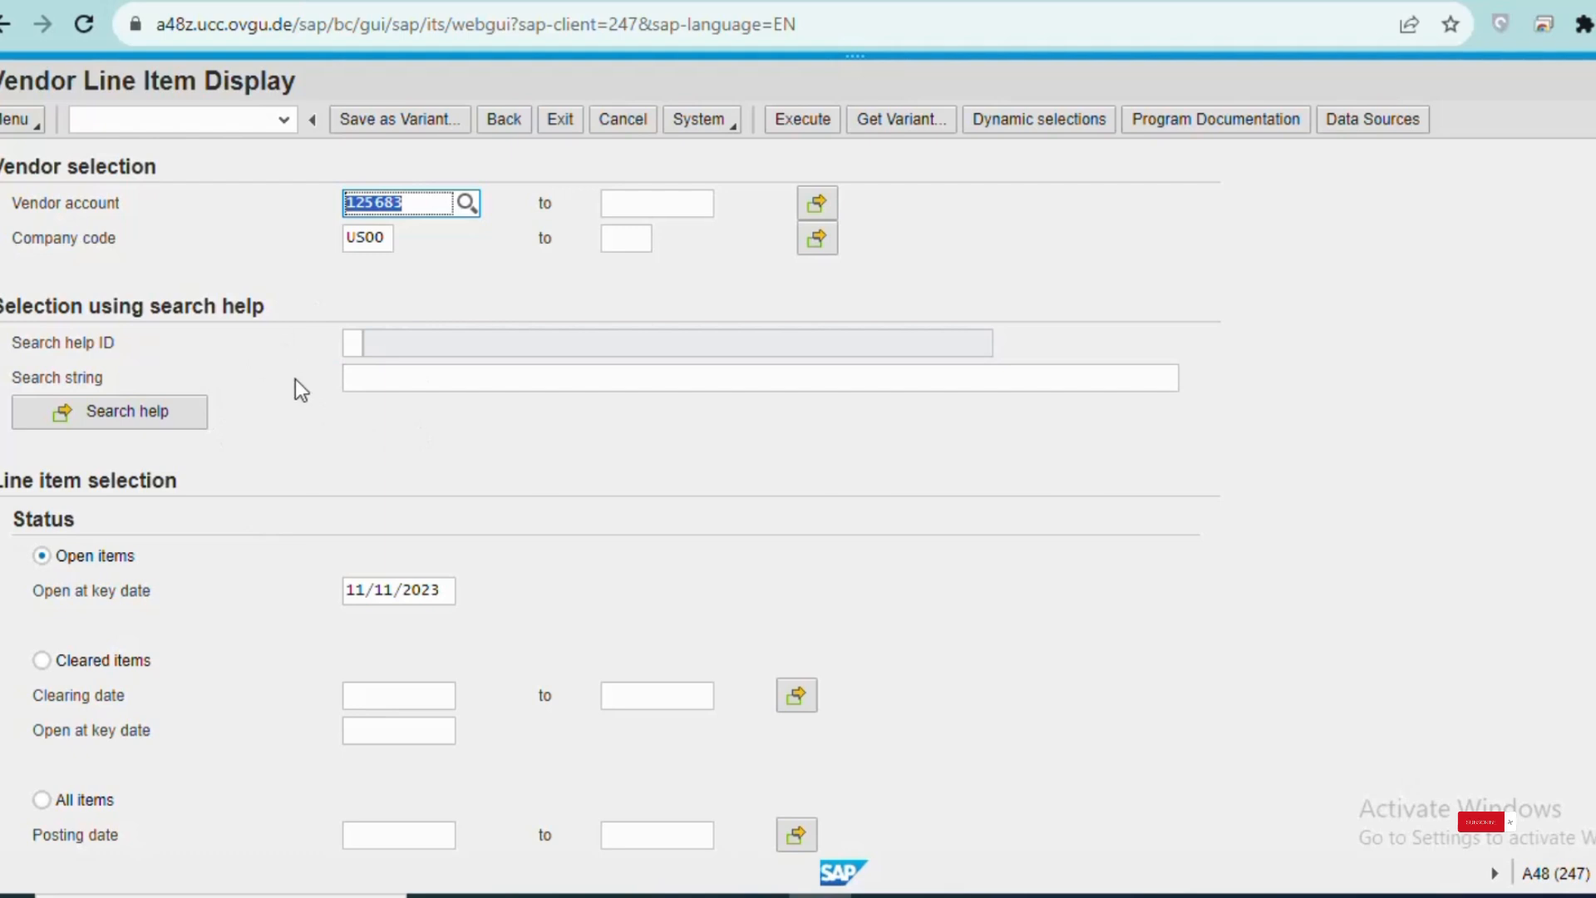
pyautogui.click(42, 801)
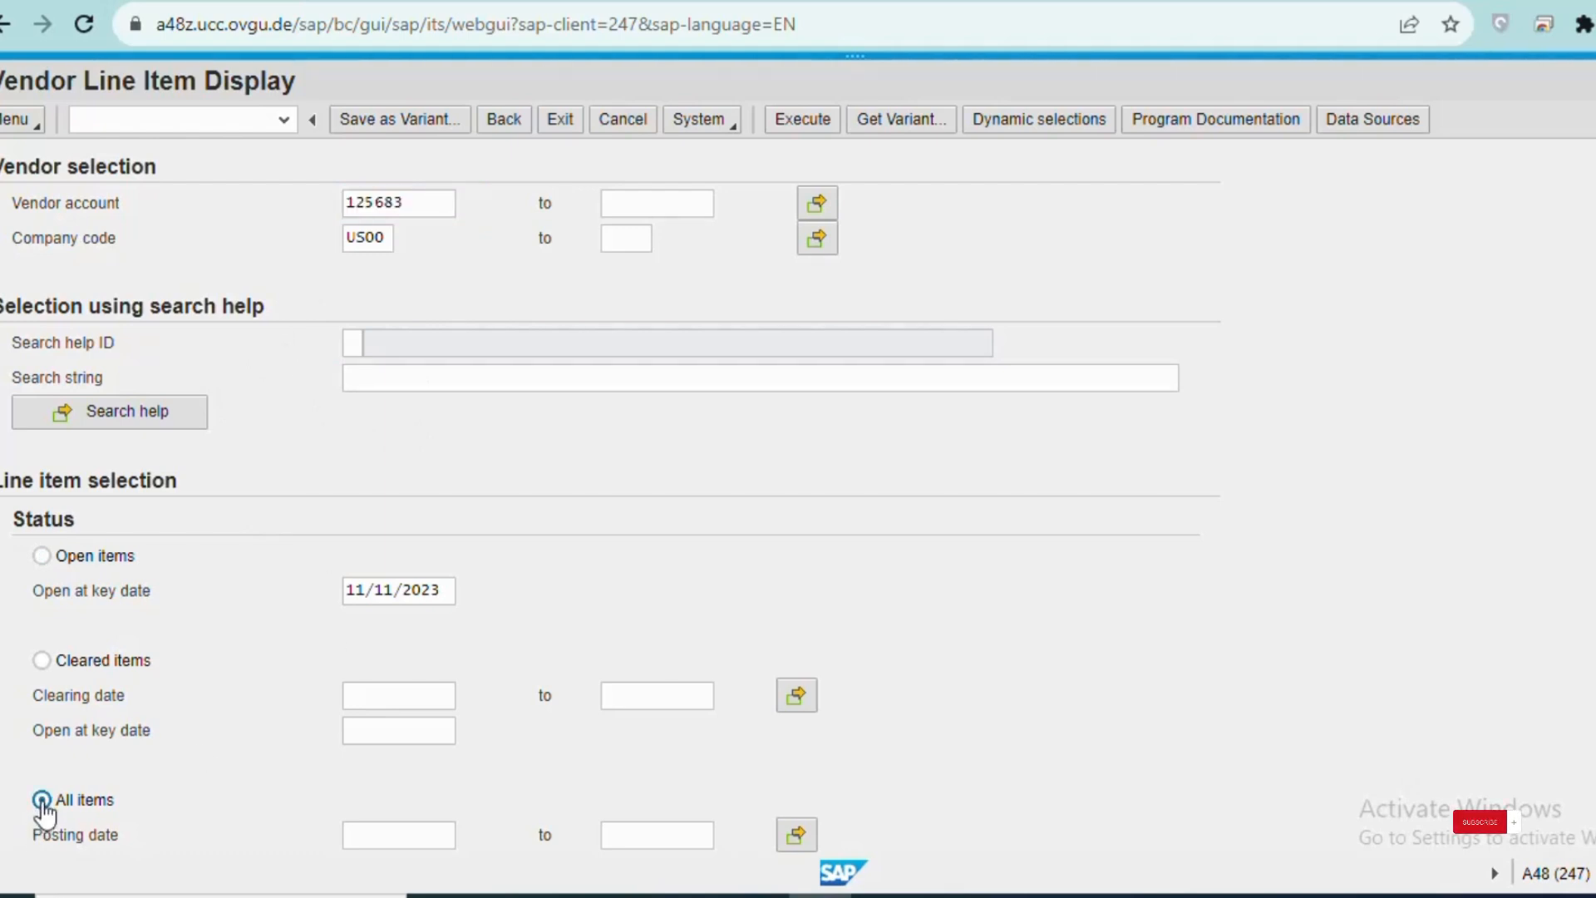
pyautogui.scroll(-2, 49, 804)
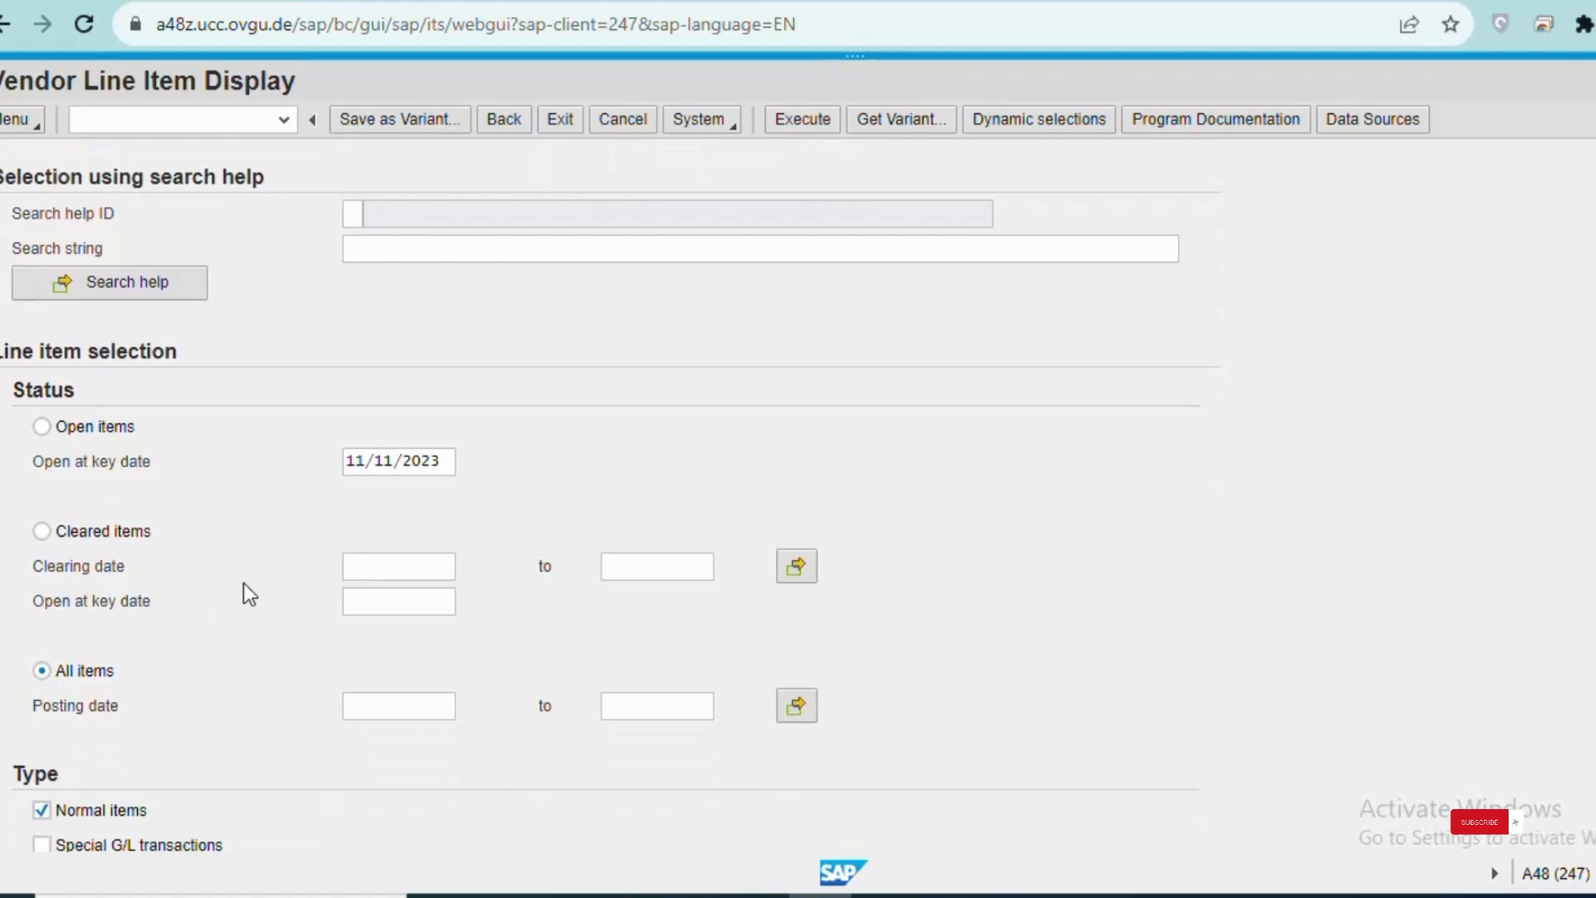
pyautogui.scroll(2, 498, 657)
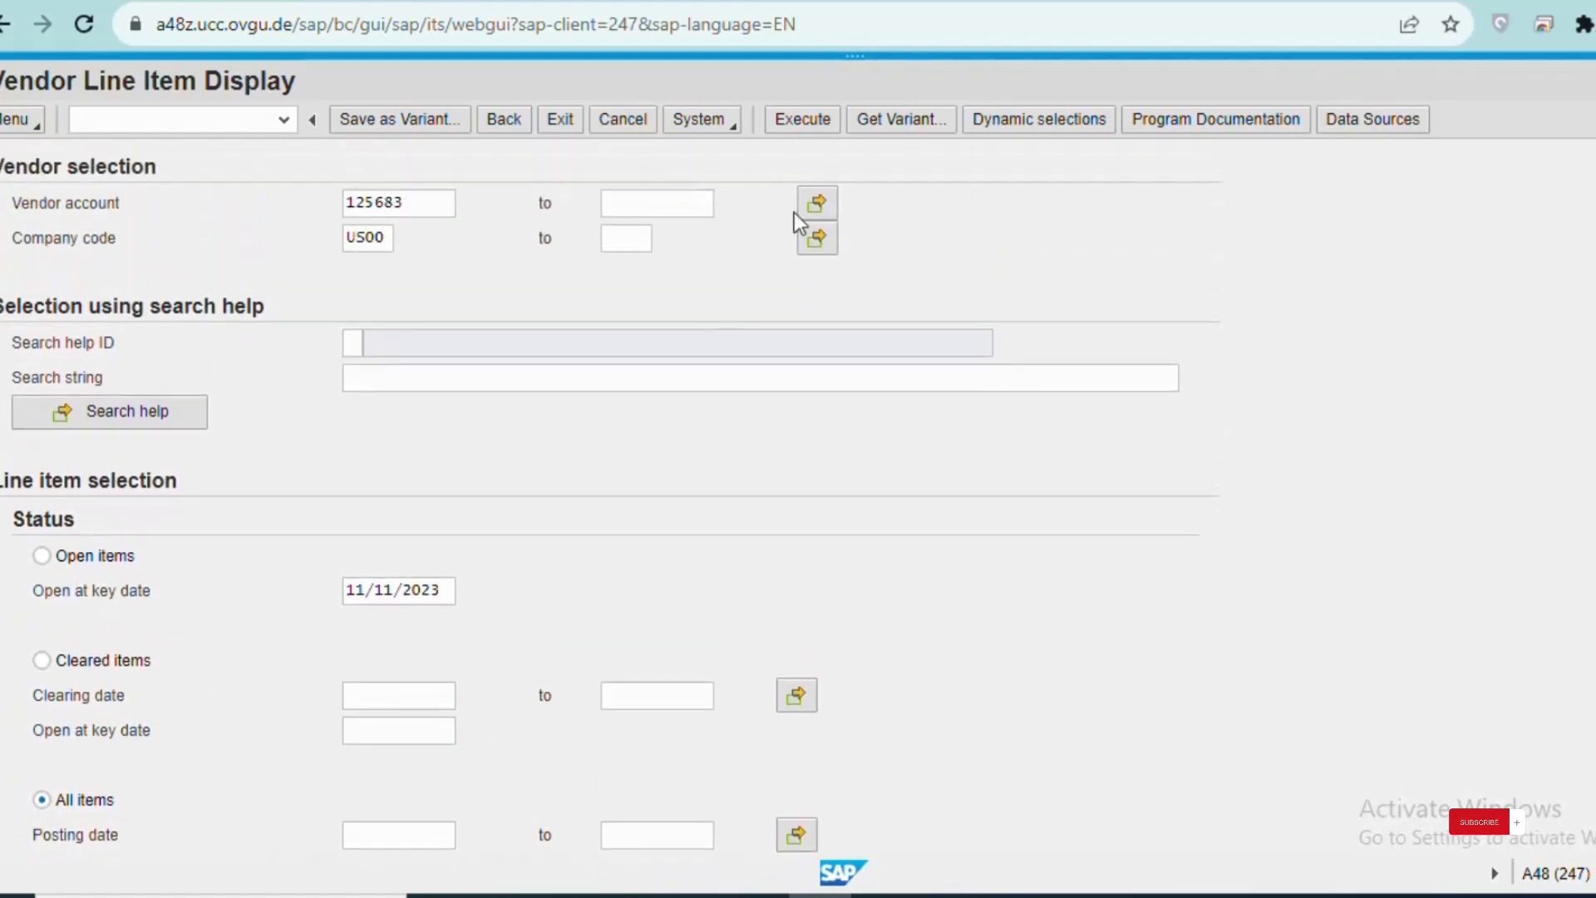
pyautogui.click(801, 137)
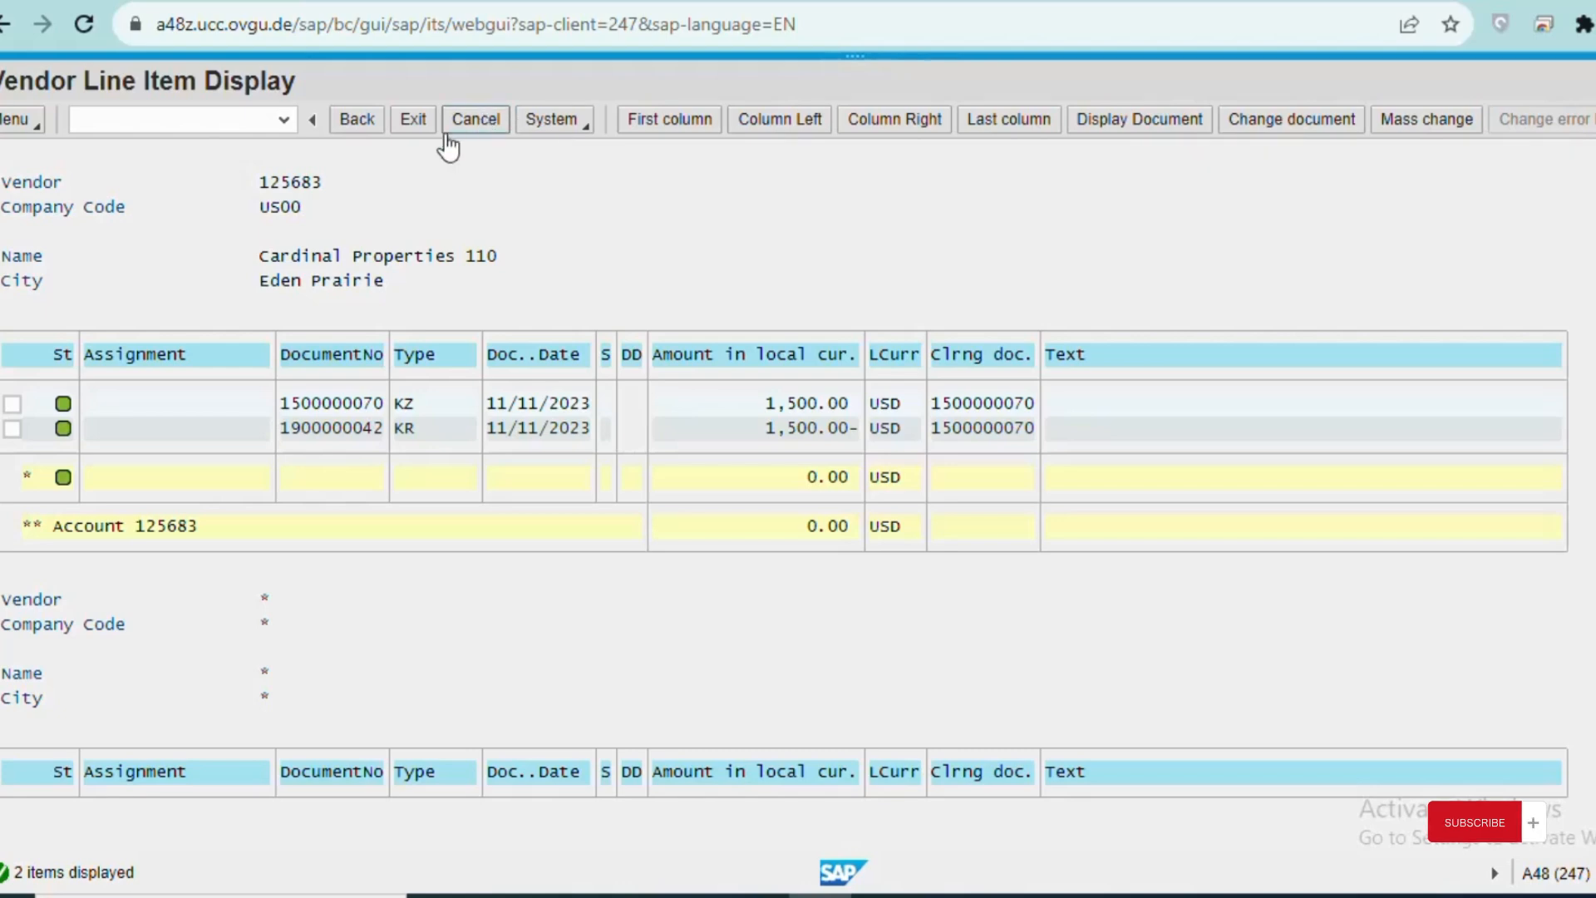
# Step: Exit the vendor line item display and collapse the Account and Accounts Payable folders
pyautogui.click(414, 123)
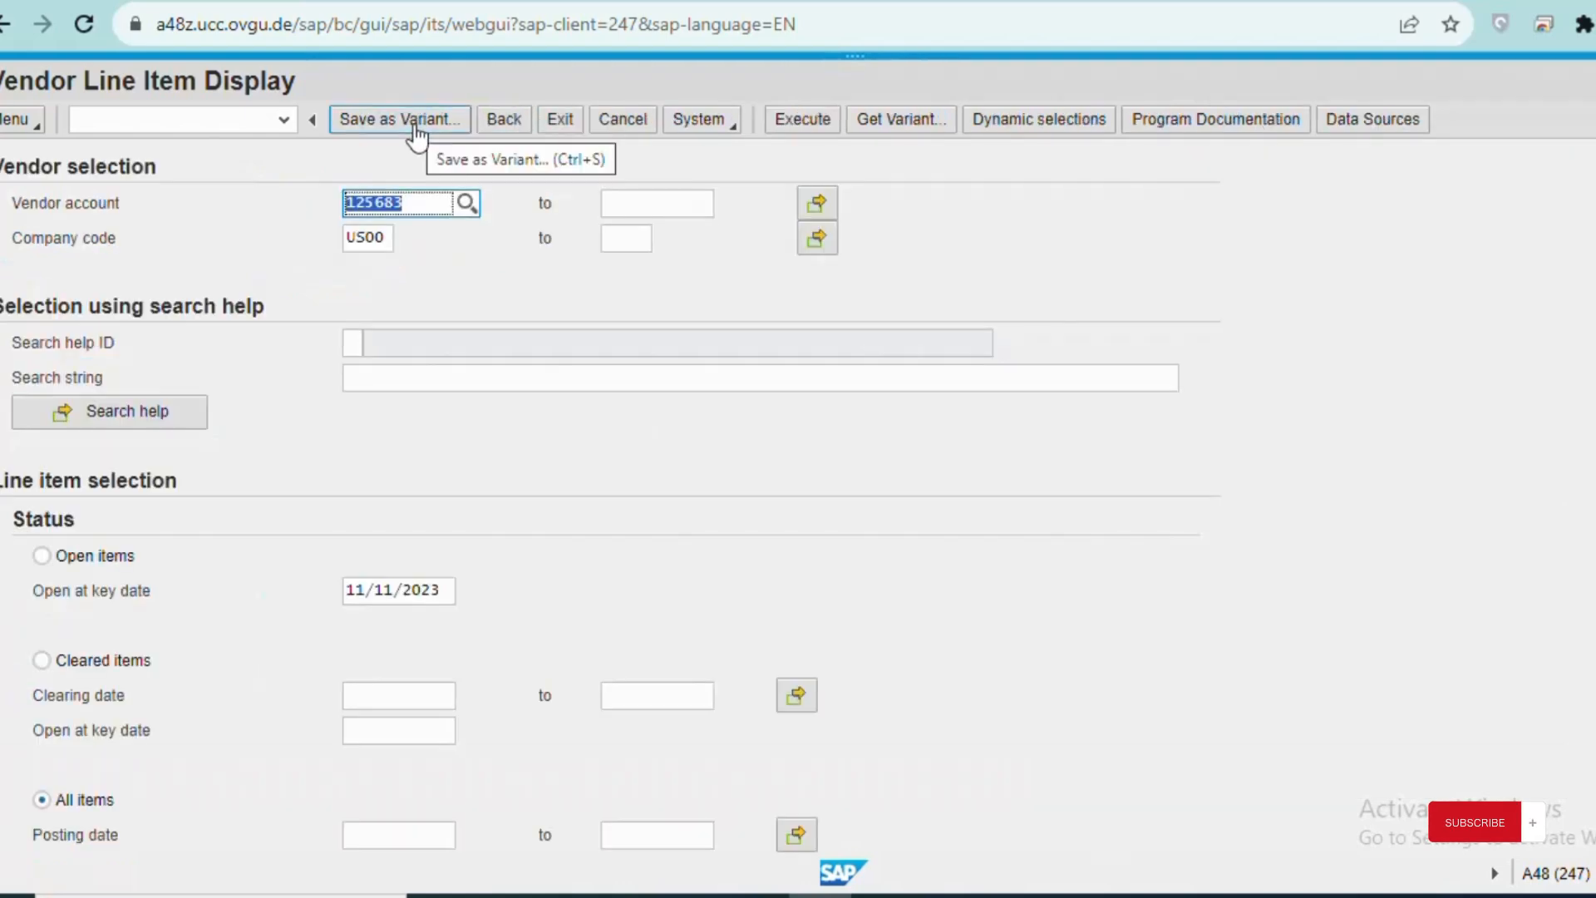
pyautogui.click(555, 129)
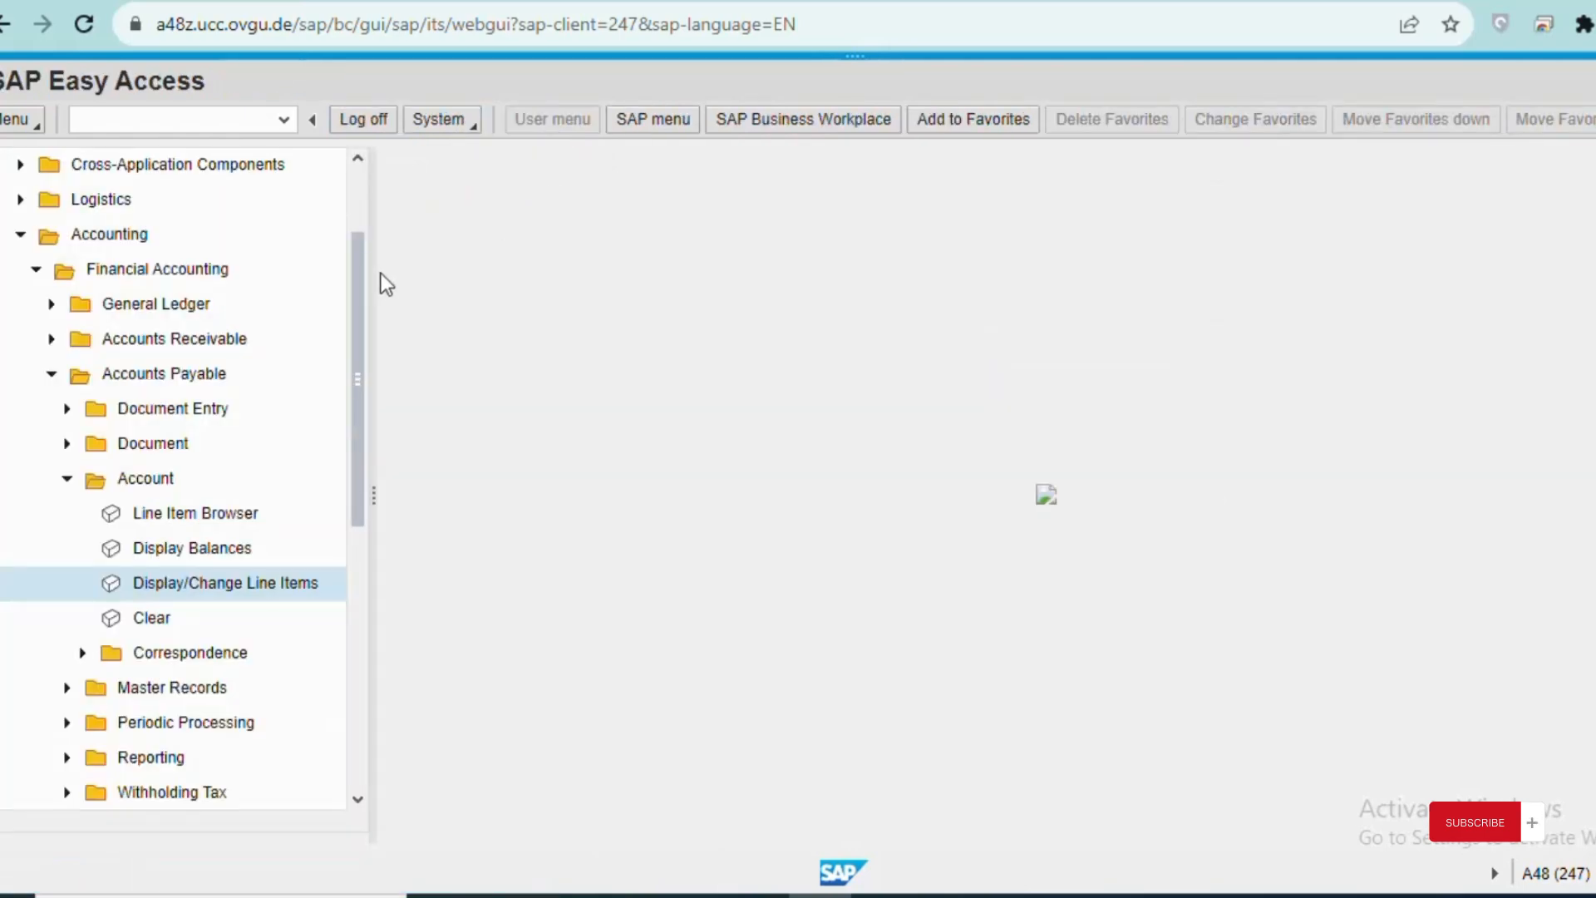
pyautogui.click(66, 478)
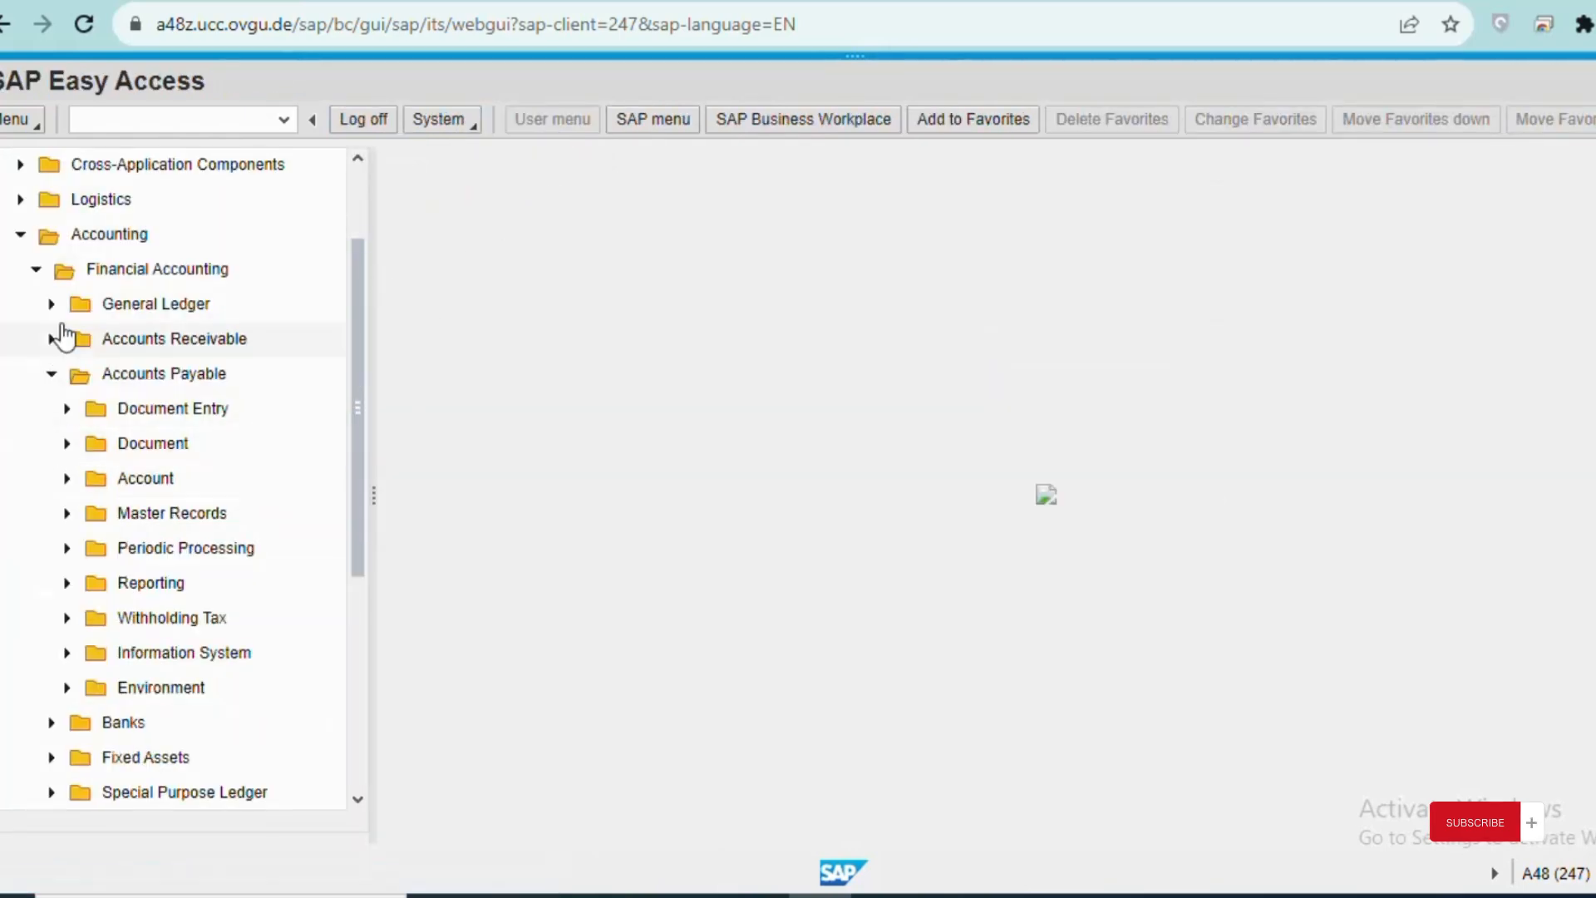
pyautogui.click(51, 375)
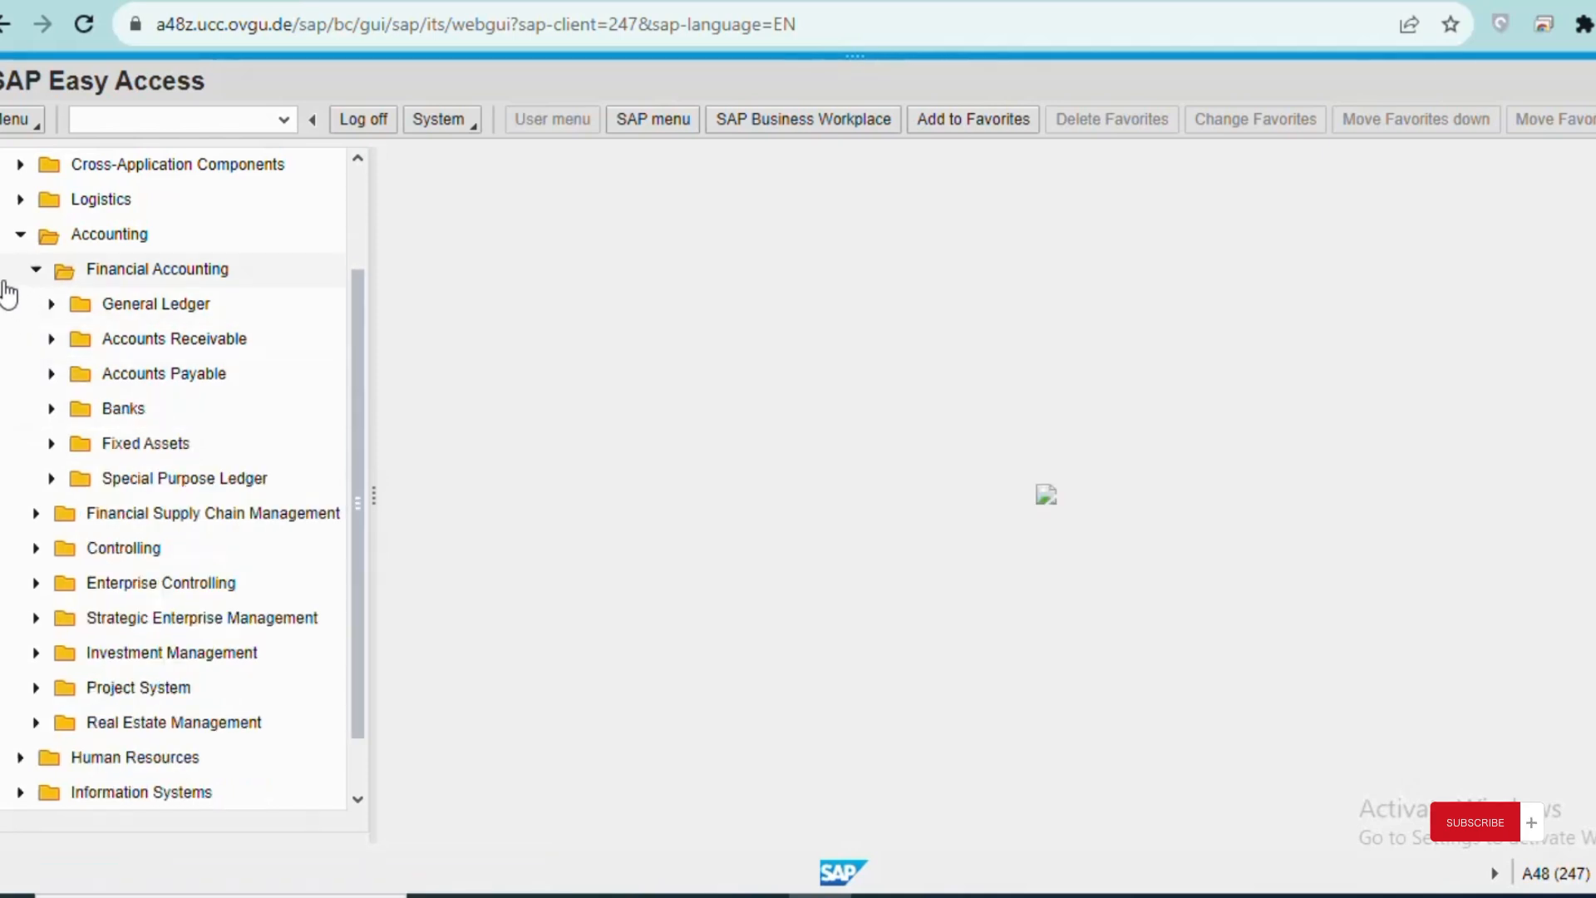
# Step: Under General Ledger, collapse the Account folder and expand General Ledger Reports (New) within Information System
pyautogui.click(51, 305)
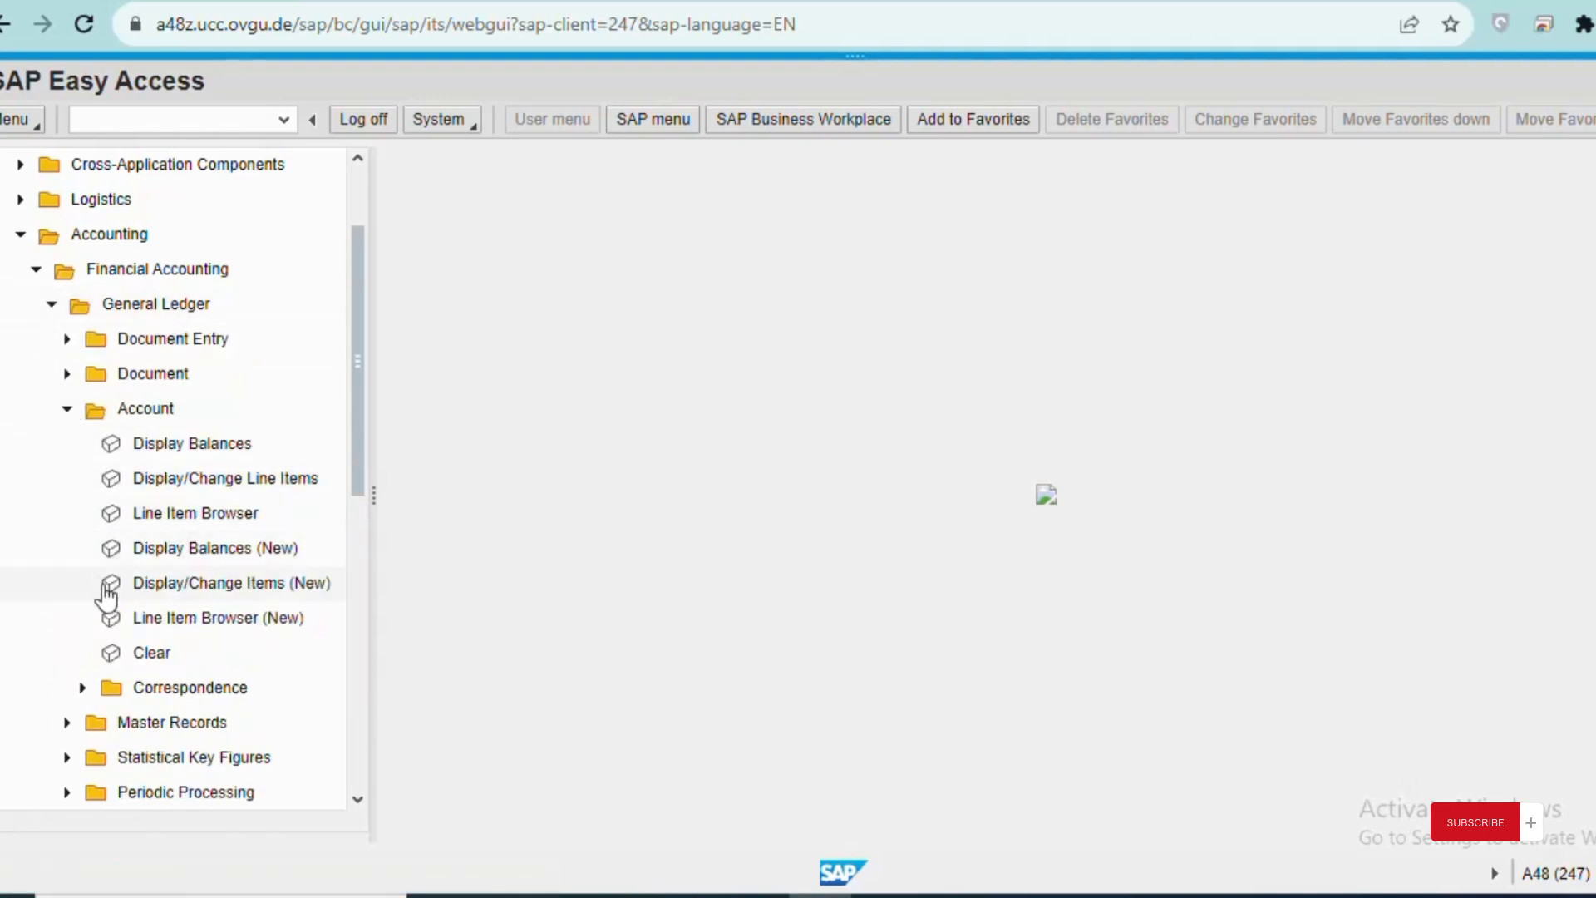
pyautogui.click(66, 412)
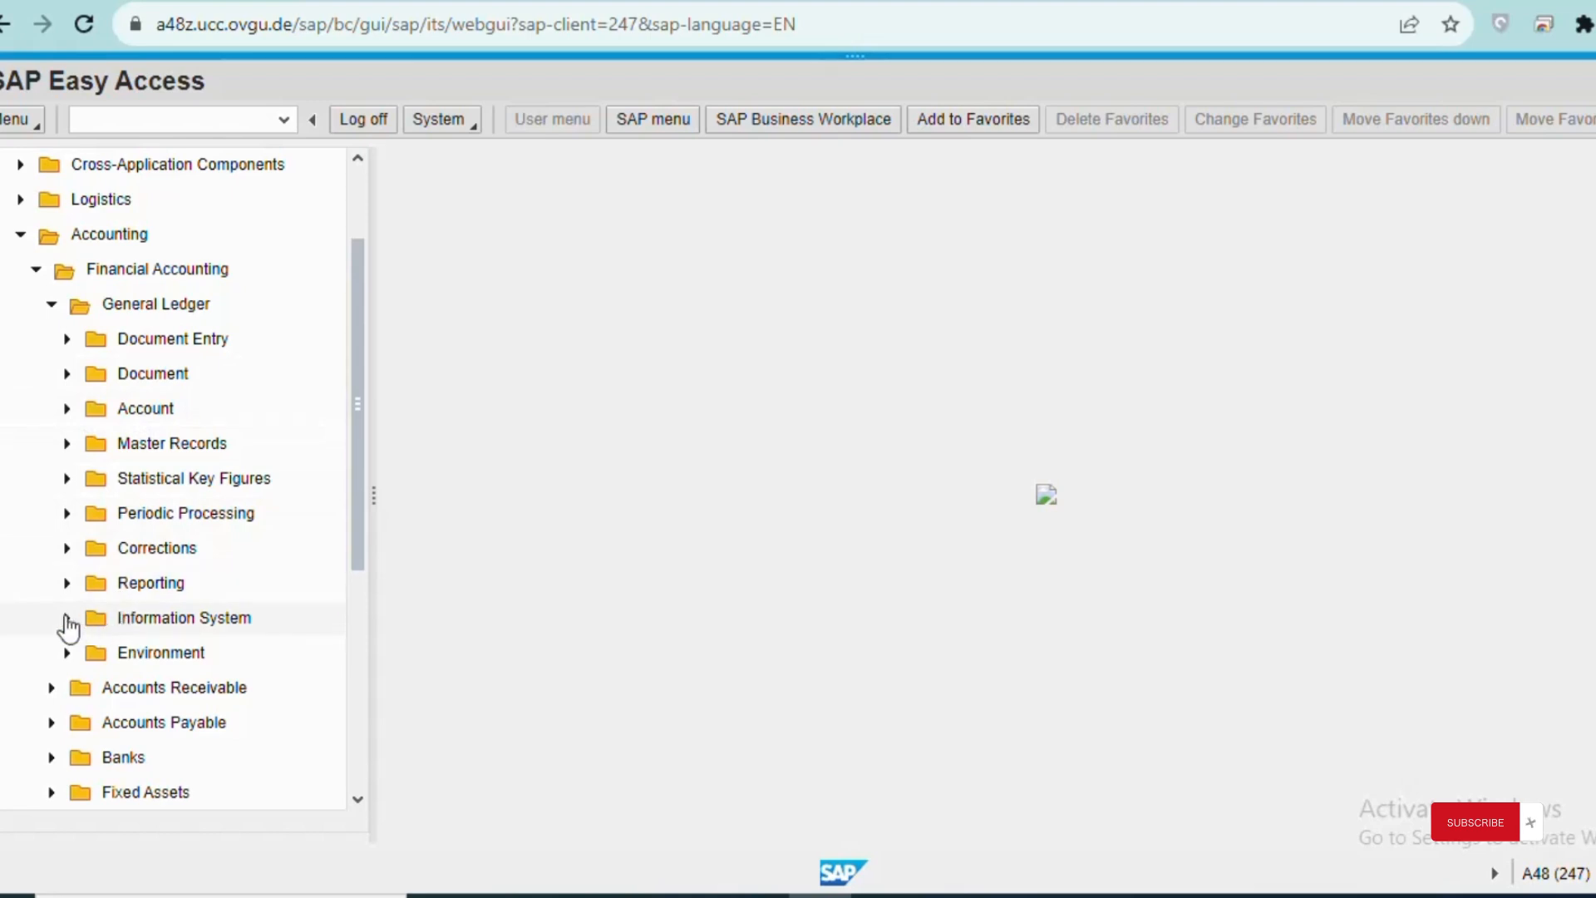
pyautogui.click(64, 617)
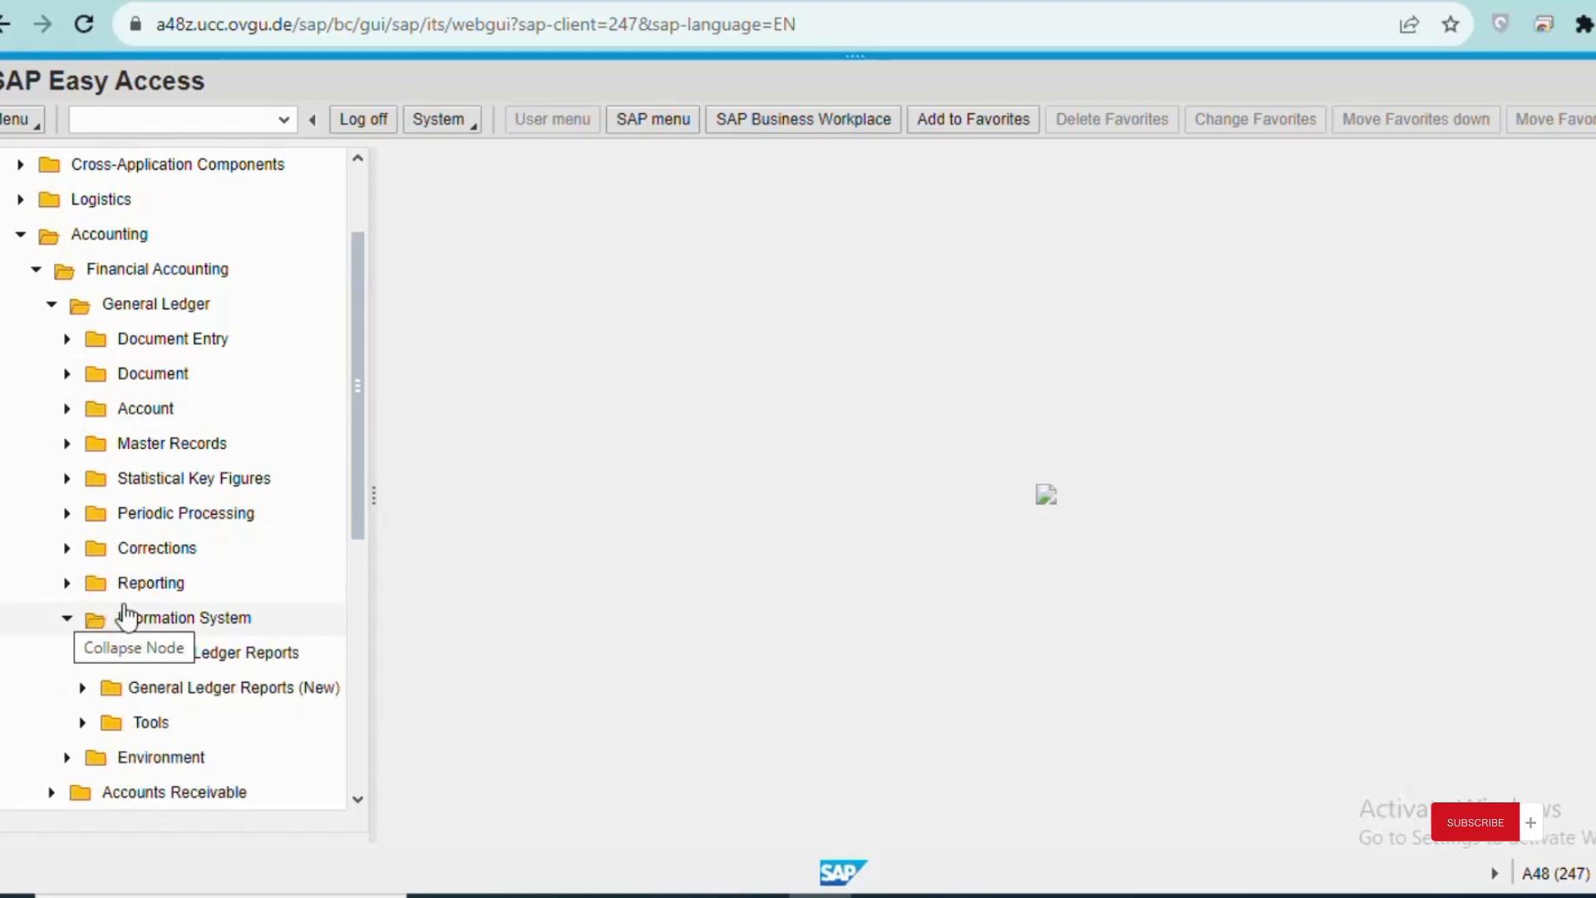
pyautogui.scroll(-1, 213, 595)
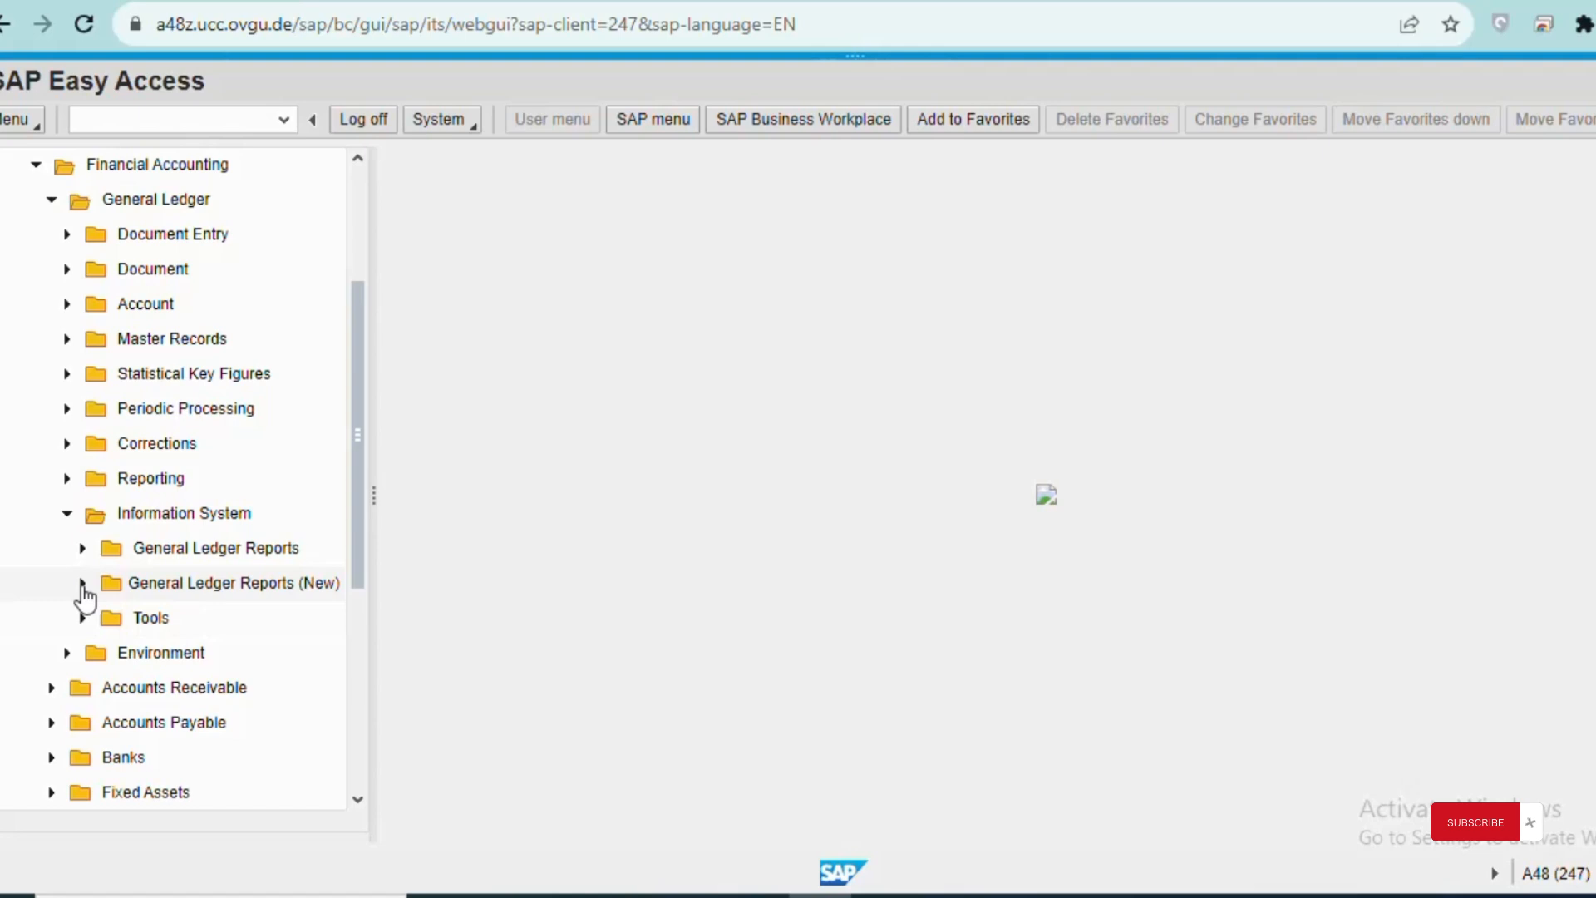
pyautogui.click(82, 584)
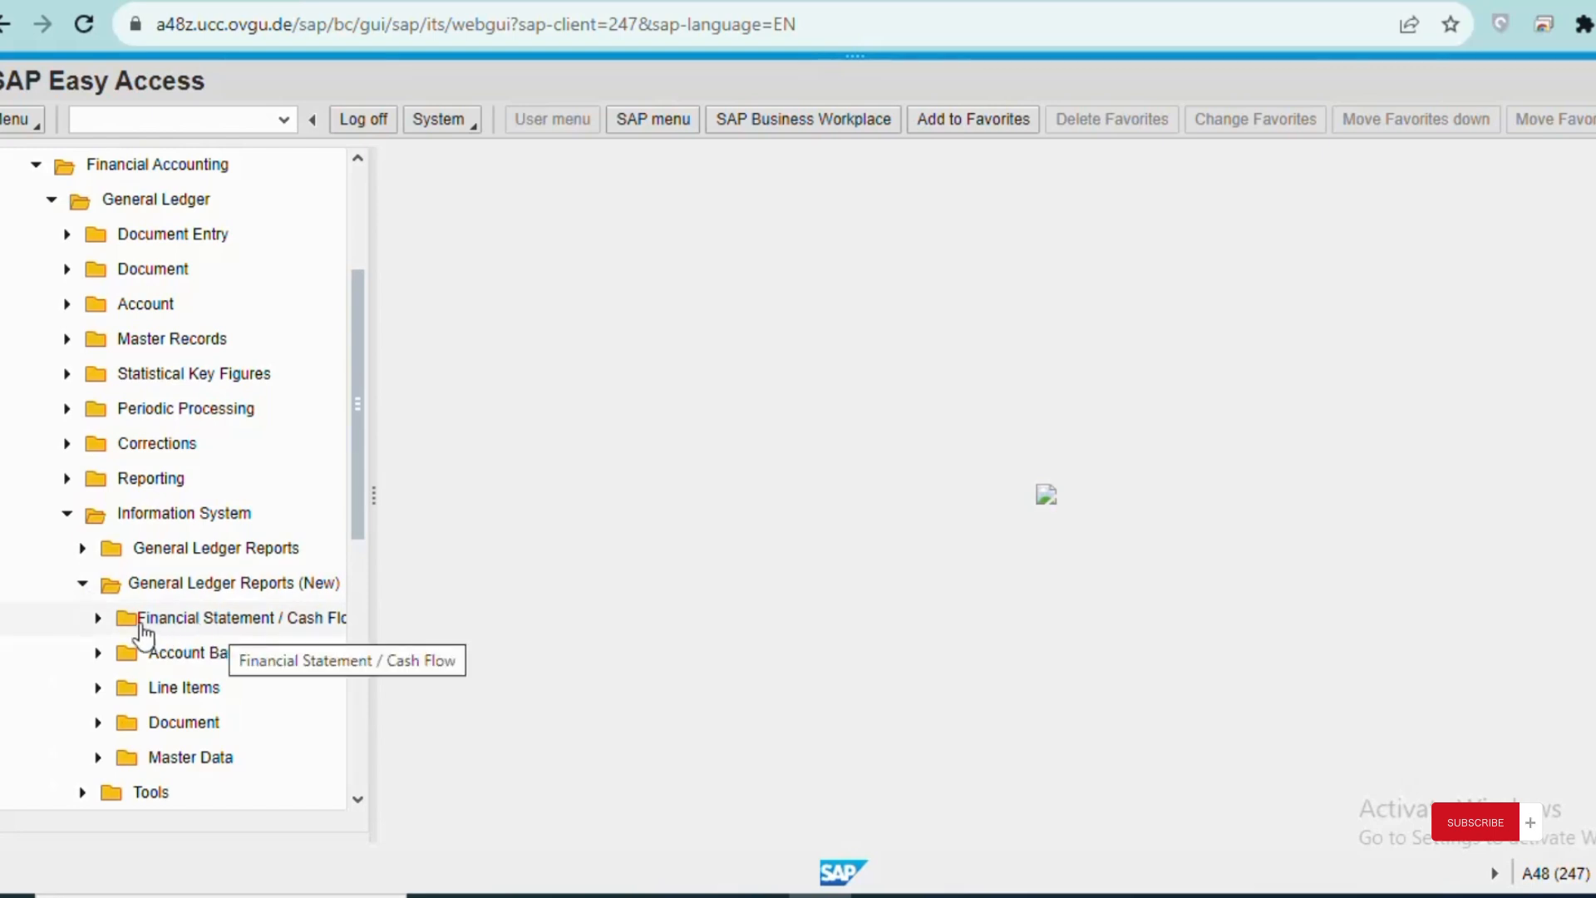
# Step: Open the Financial Statement report from the General actual/actual comparison reports under Financial Statement / Cash Flow
pyautogui.click(98, 619)
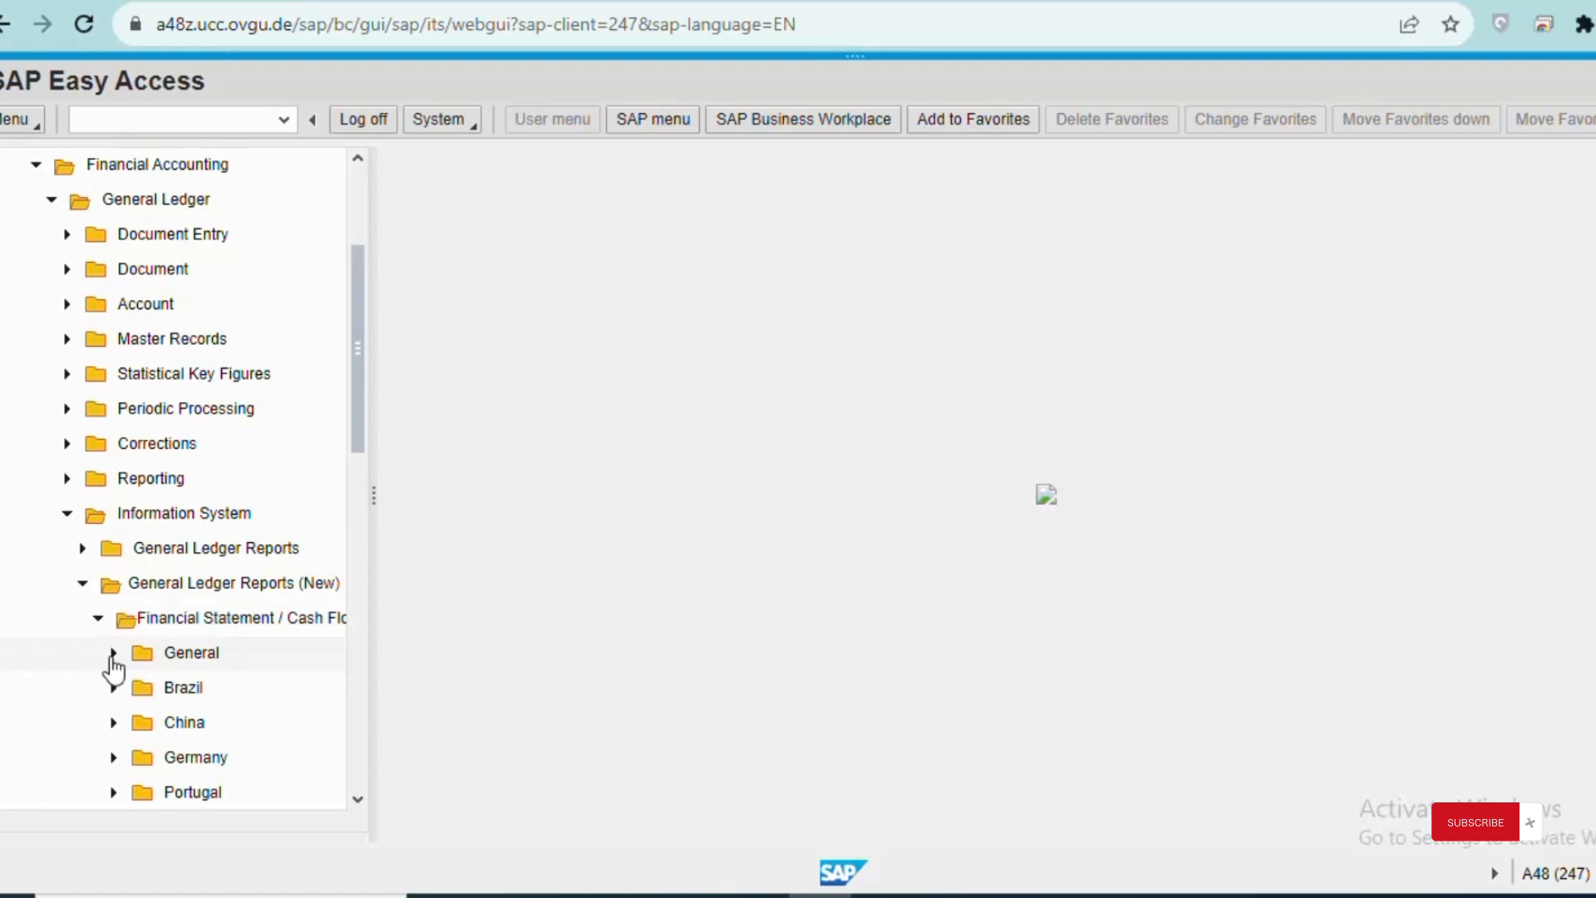
pyautogui.click(113, 654)
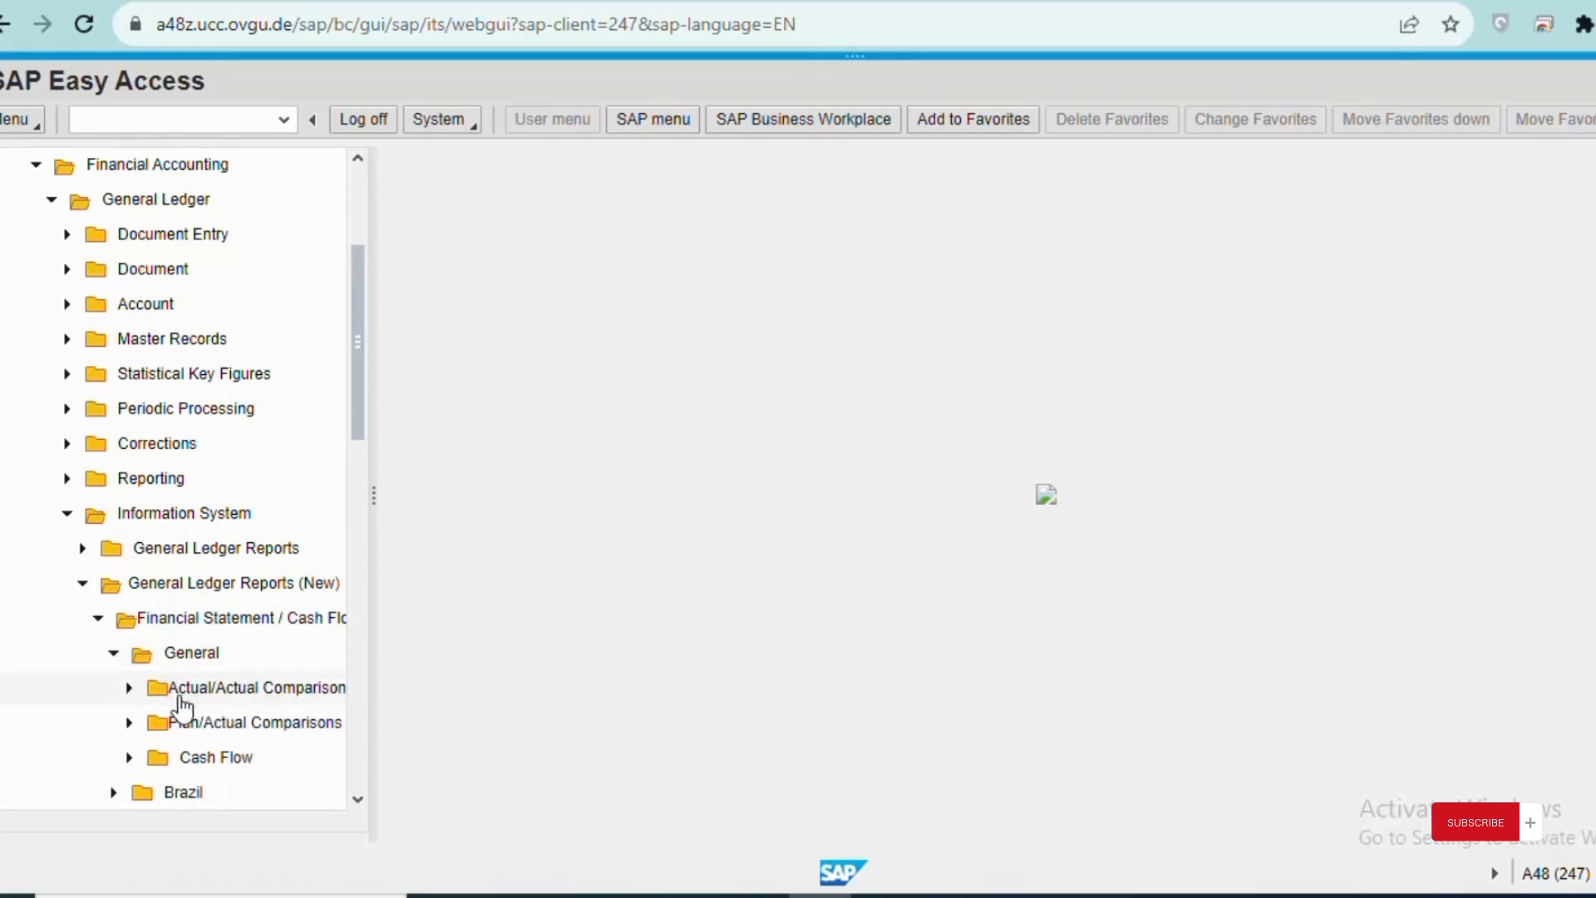
pyautogui.click(128, 694)
pyautogui.scroll(-1, 203, 700)
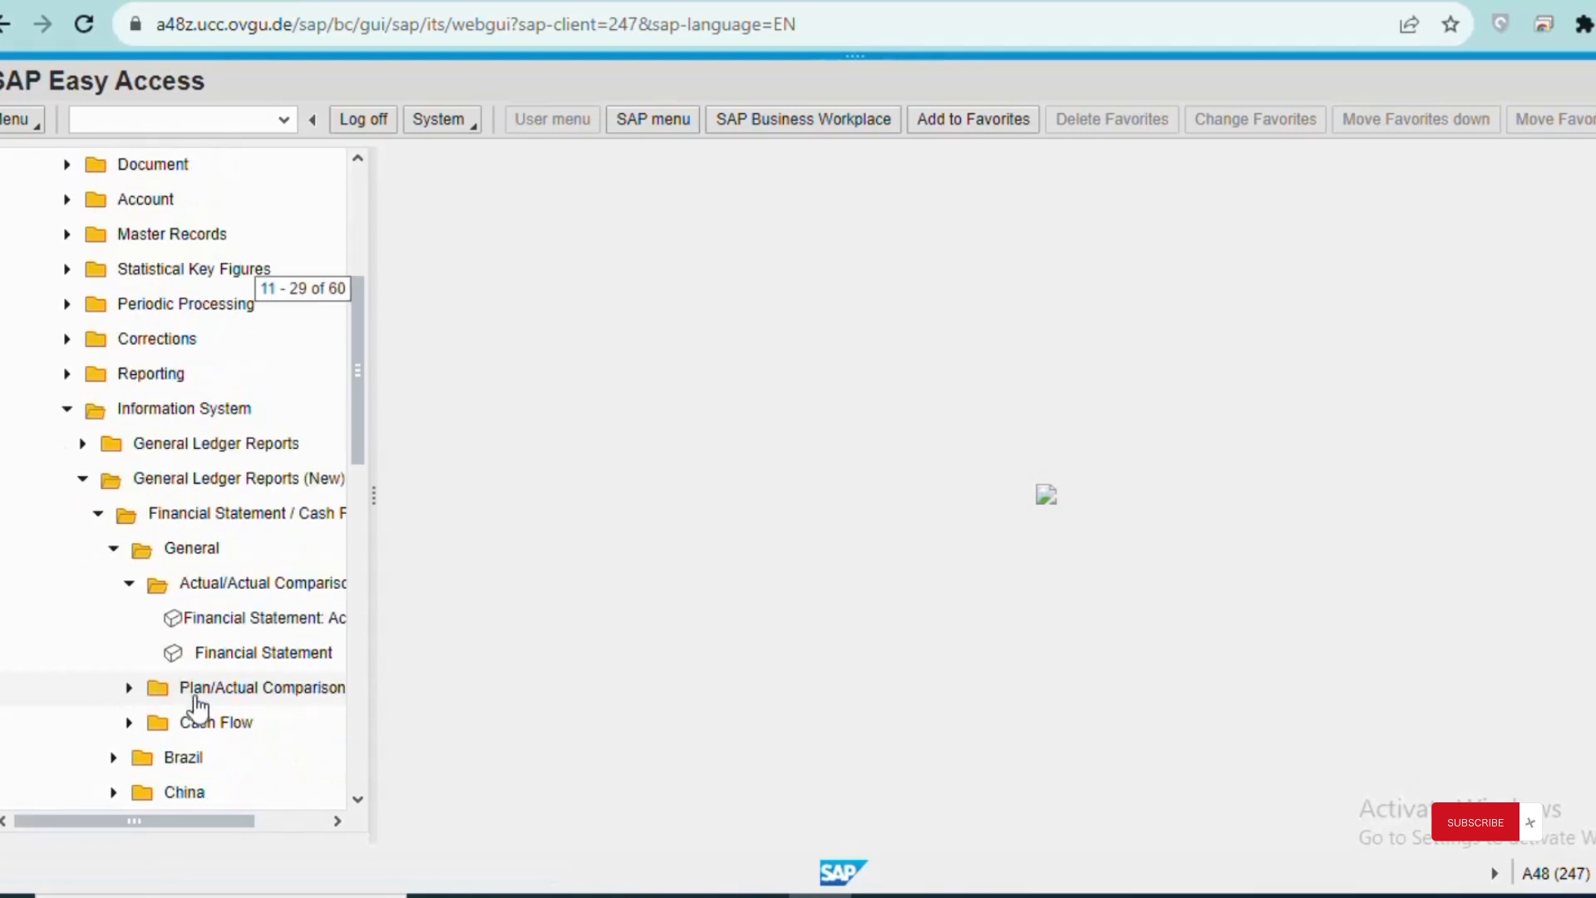
pyautogui.click(209, 667)
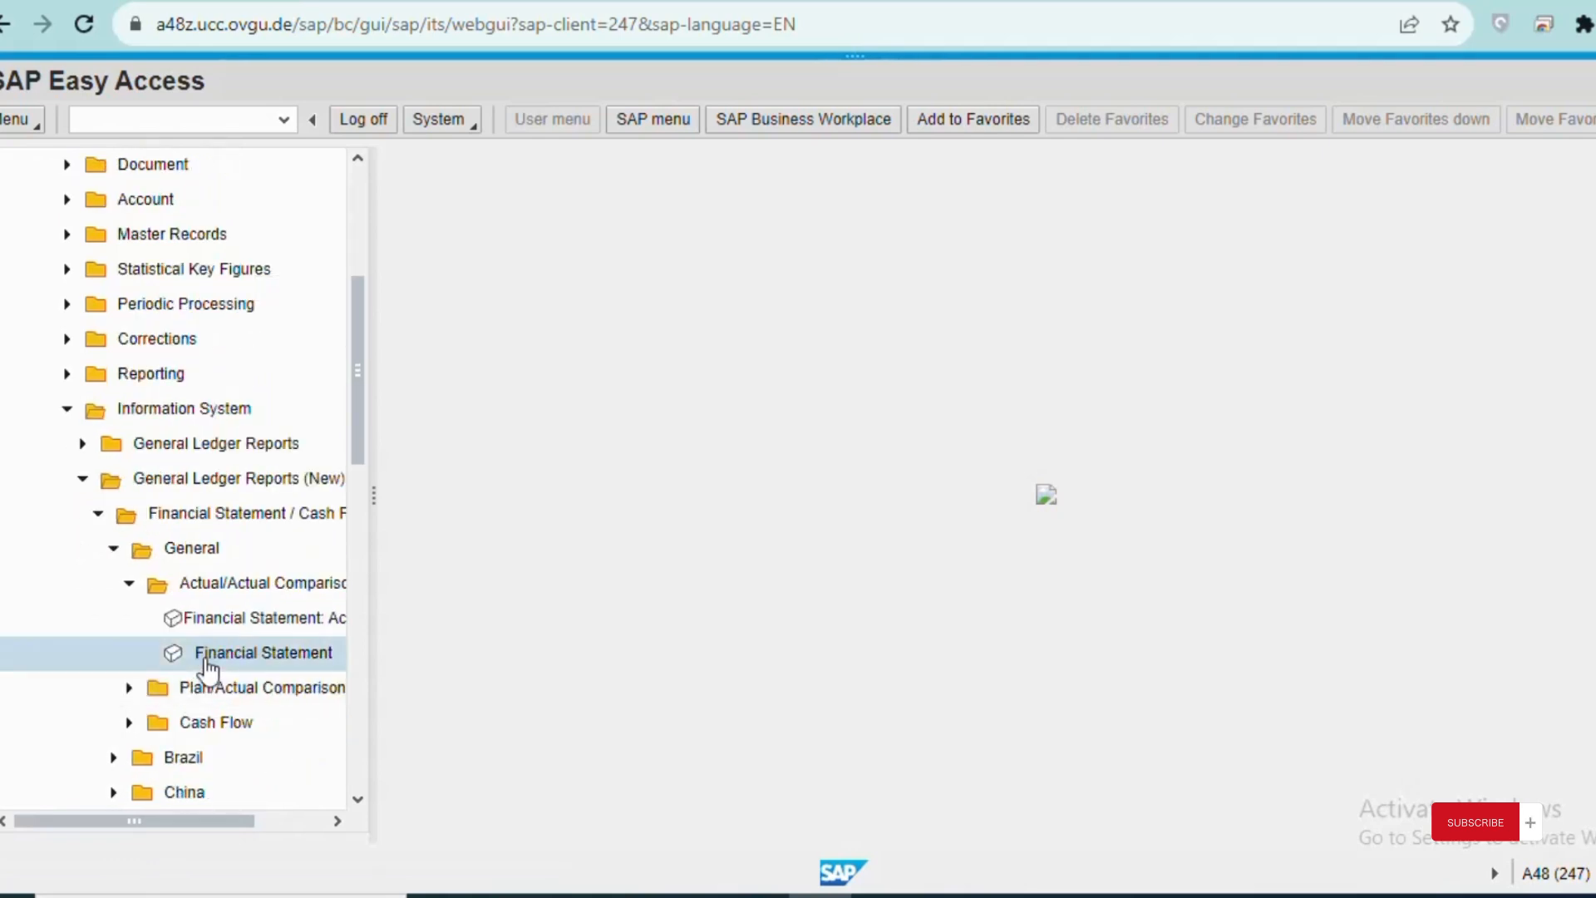
pyautogui.doubleClick(208, 667)
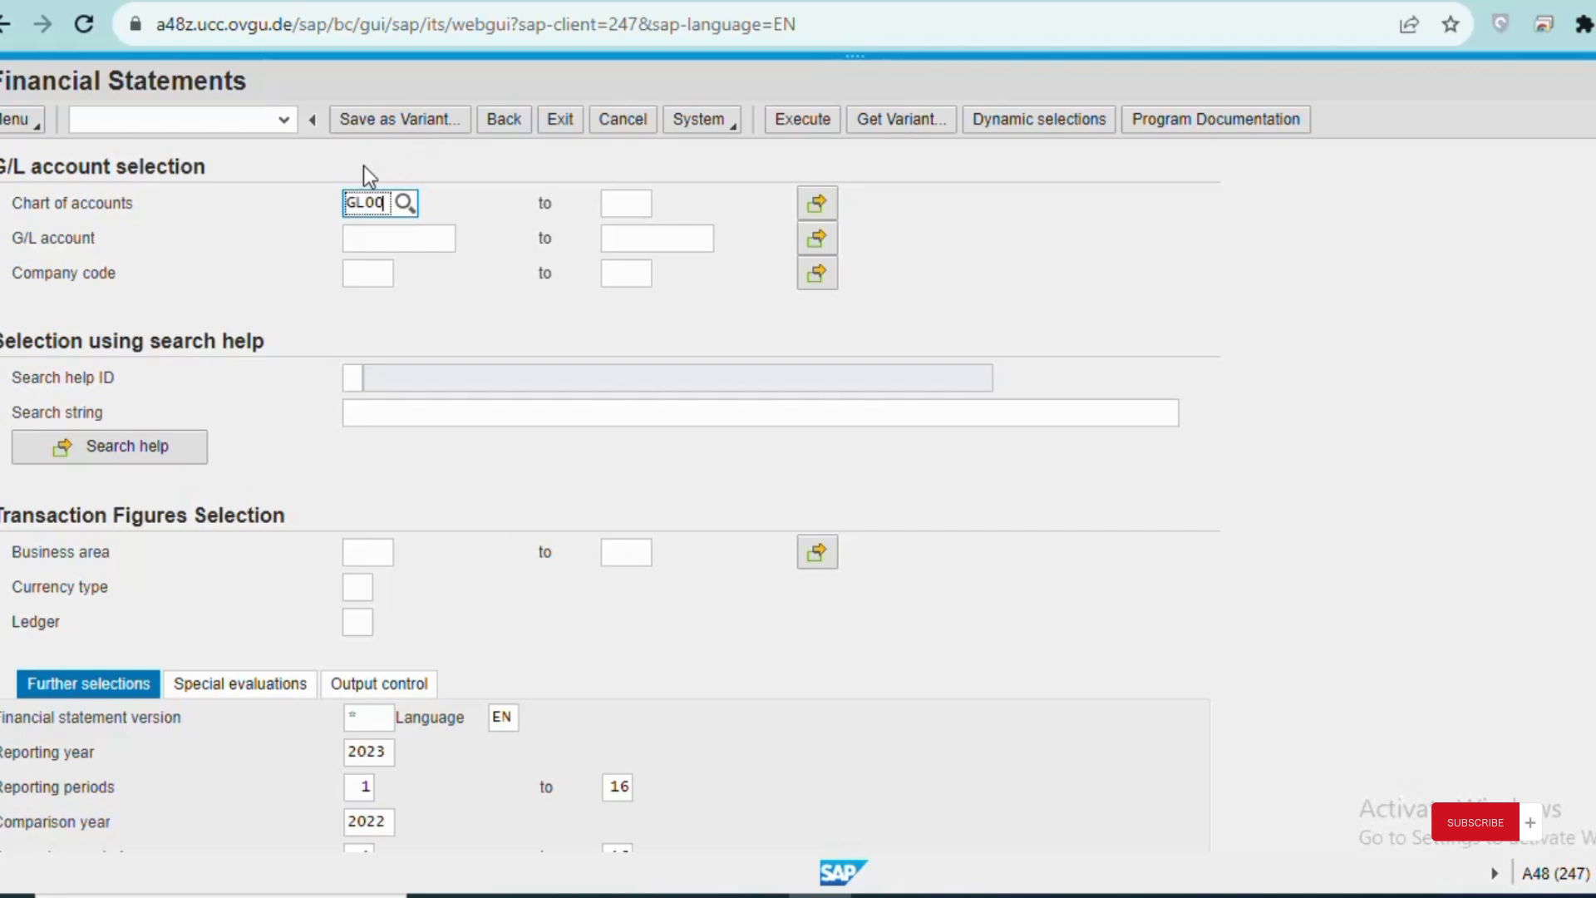
# Step: Restrict the G/L account selection to chart of accounts GL00 and company code US00
pyautogui.click(376, 202)
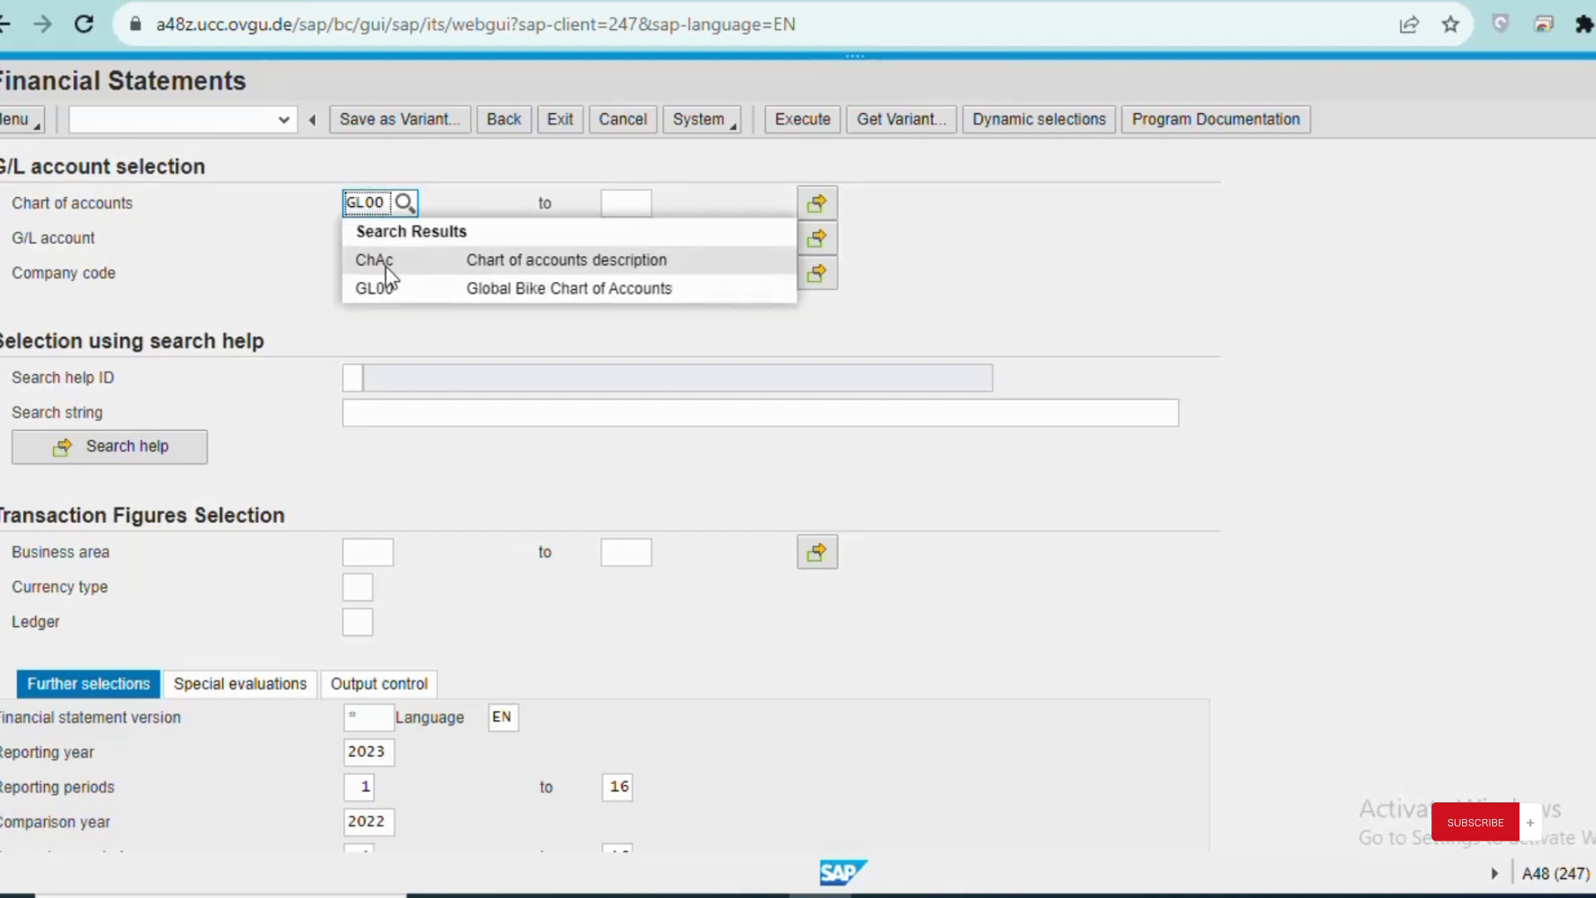
pyautogui.click(376, 288)
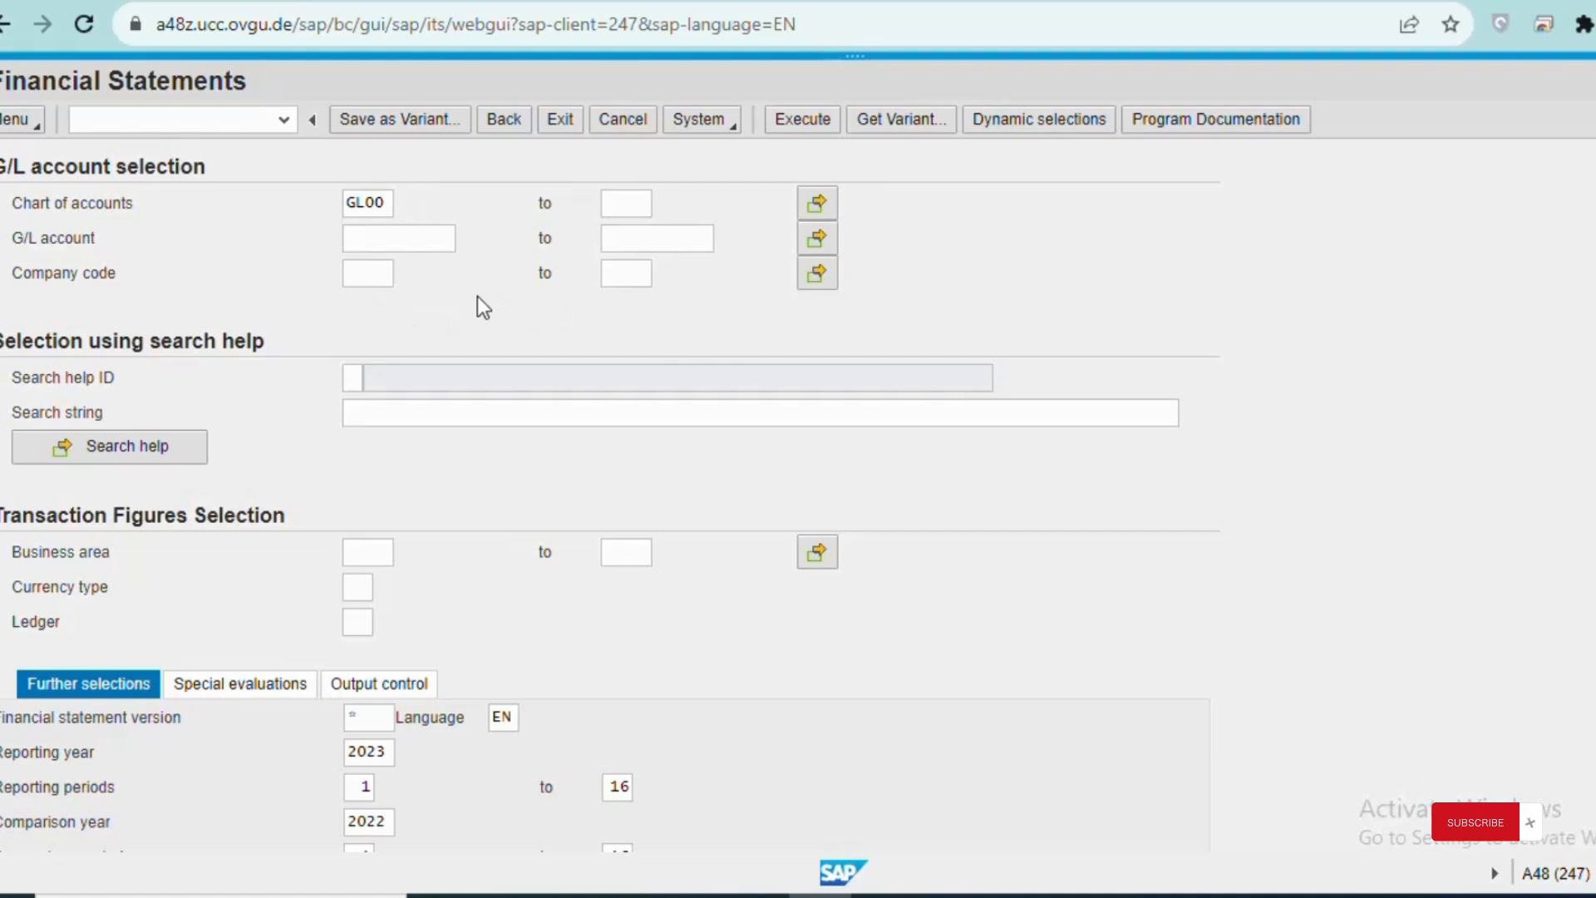
pyautogui.click(373, 274)
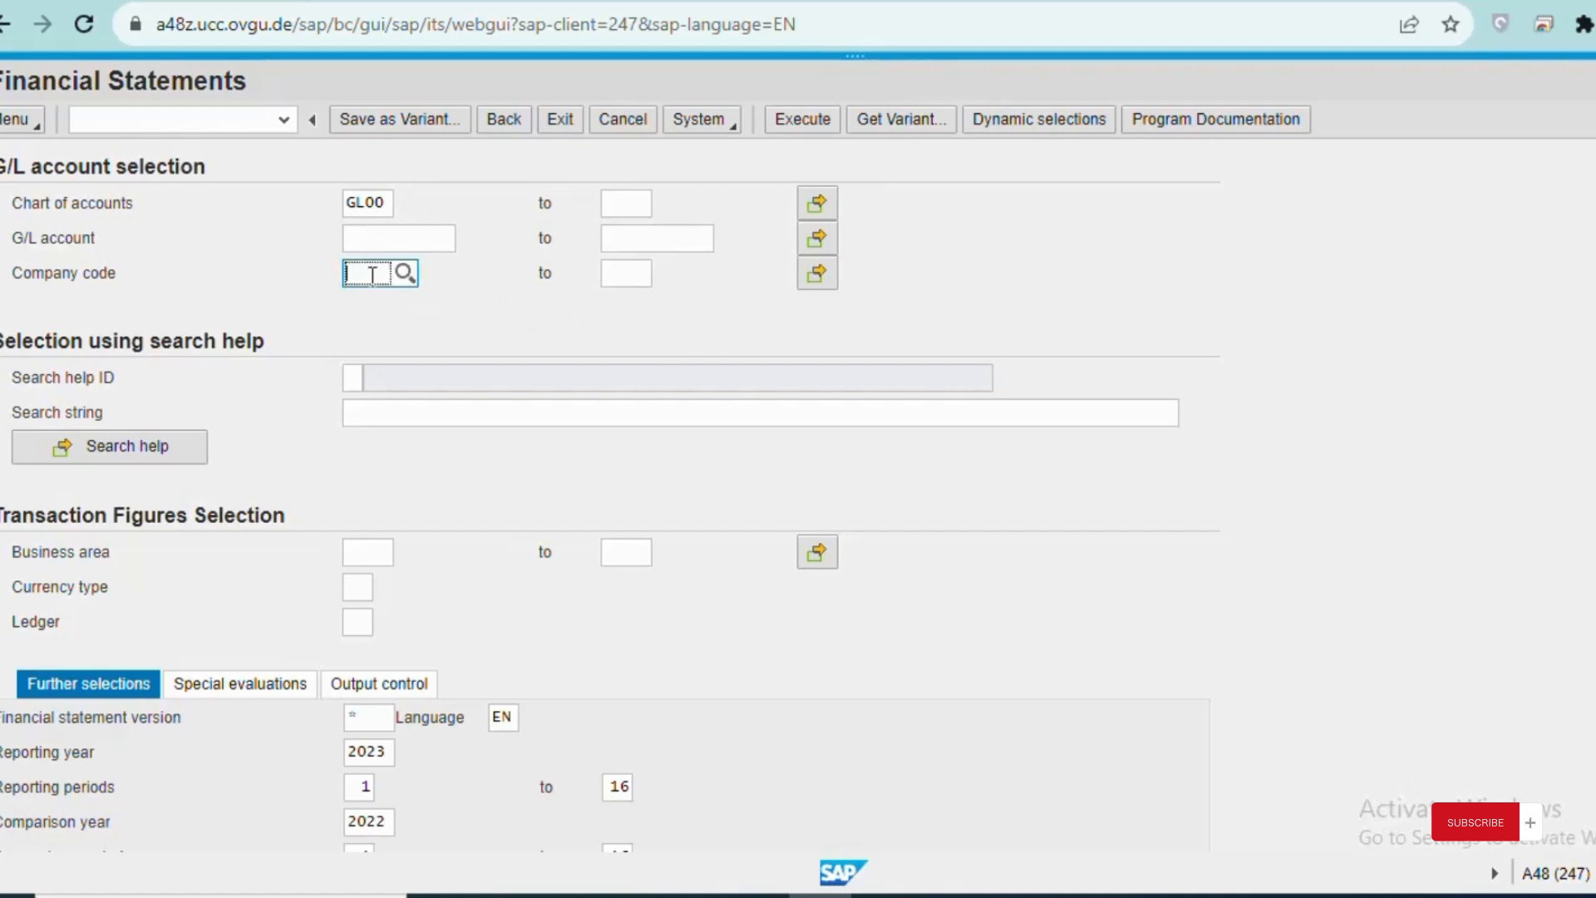
pyautogui.write('US00')
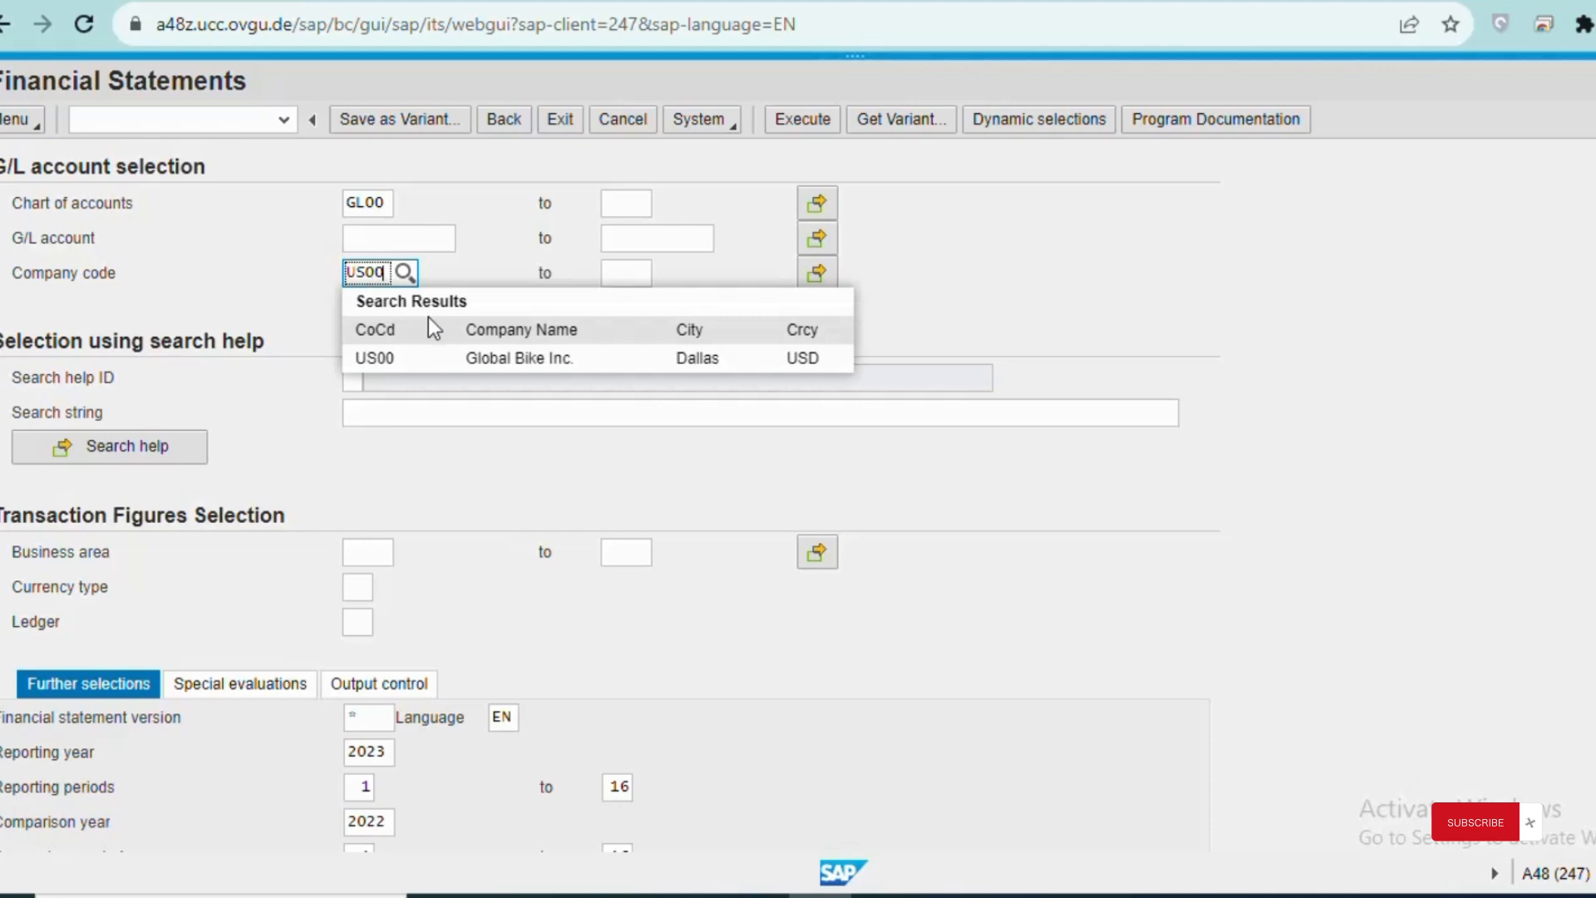
pyautogui.click(374, 357)
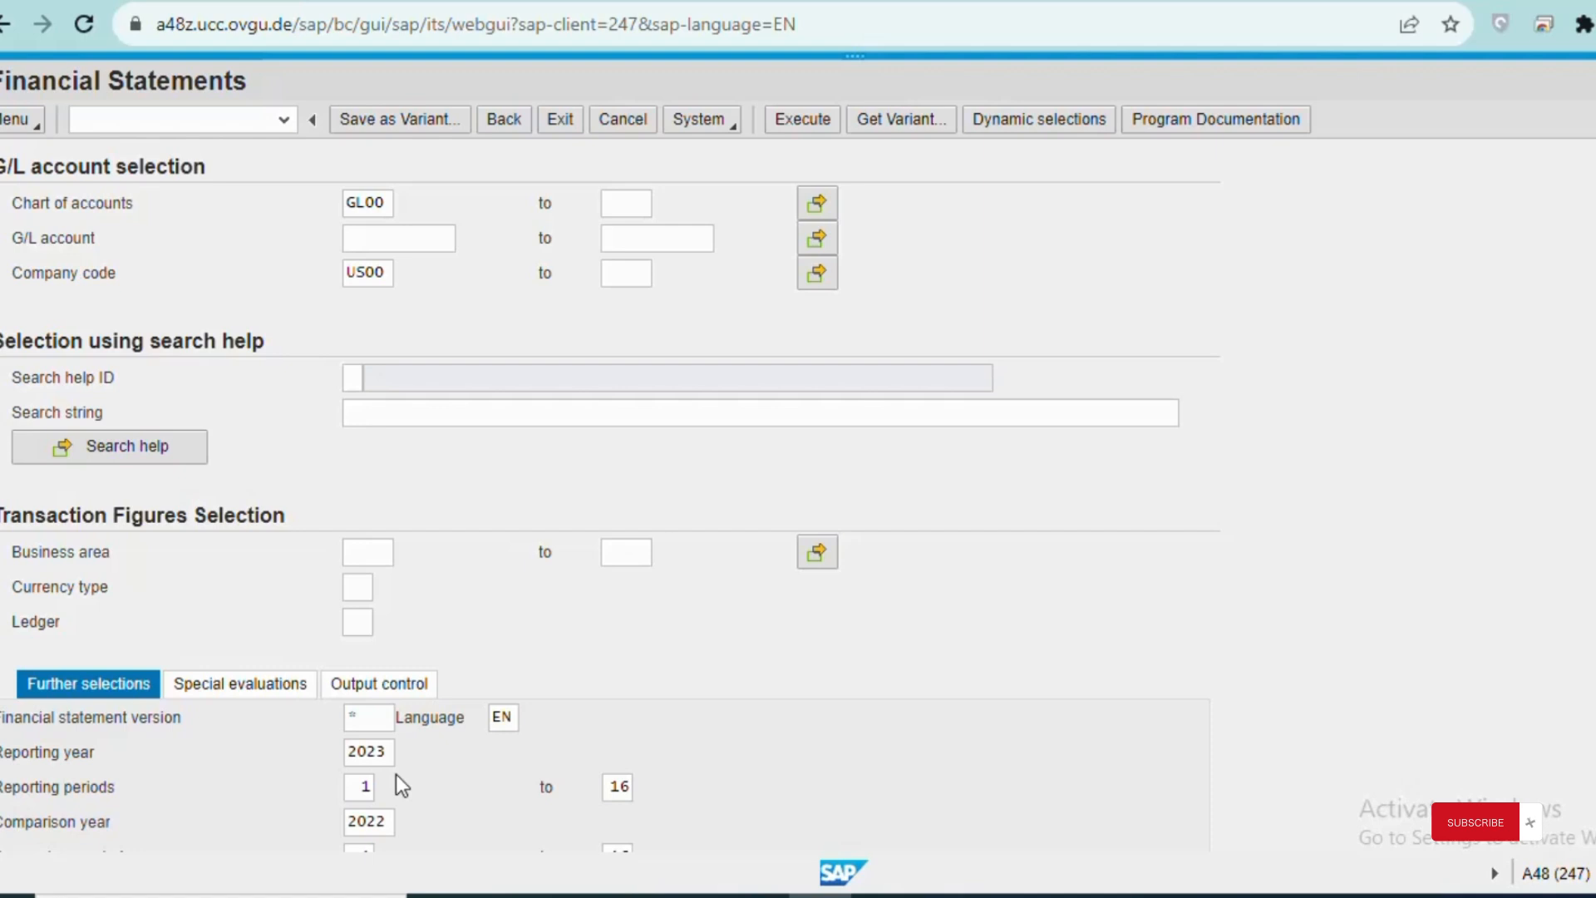
# Step: Set the financial statement version to G110, Financial Statement (Global Bike) 110
pyautogui.click(368, 716)
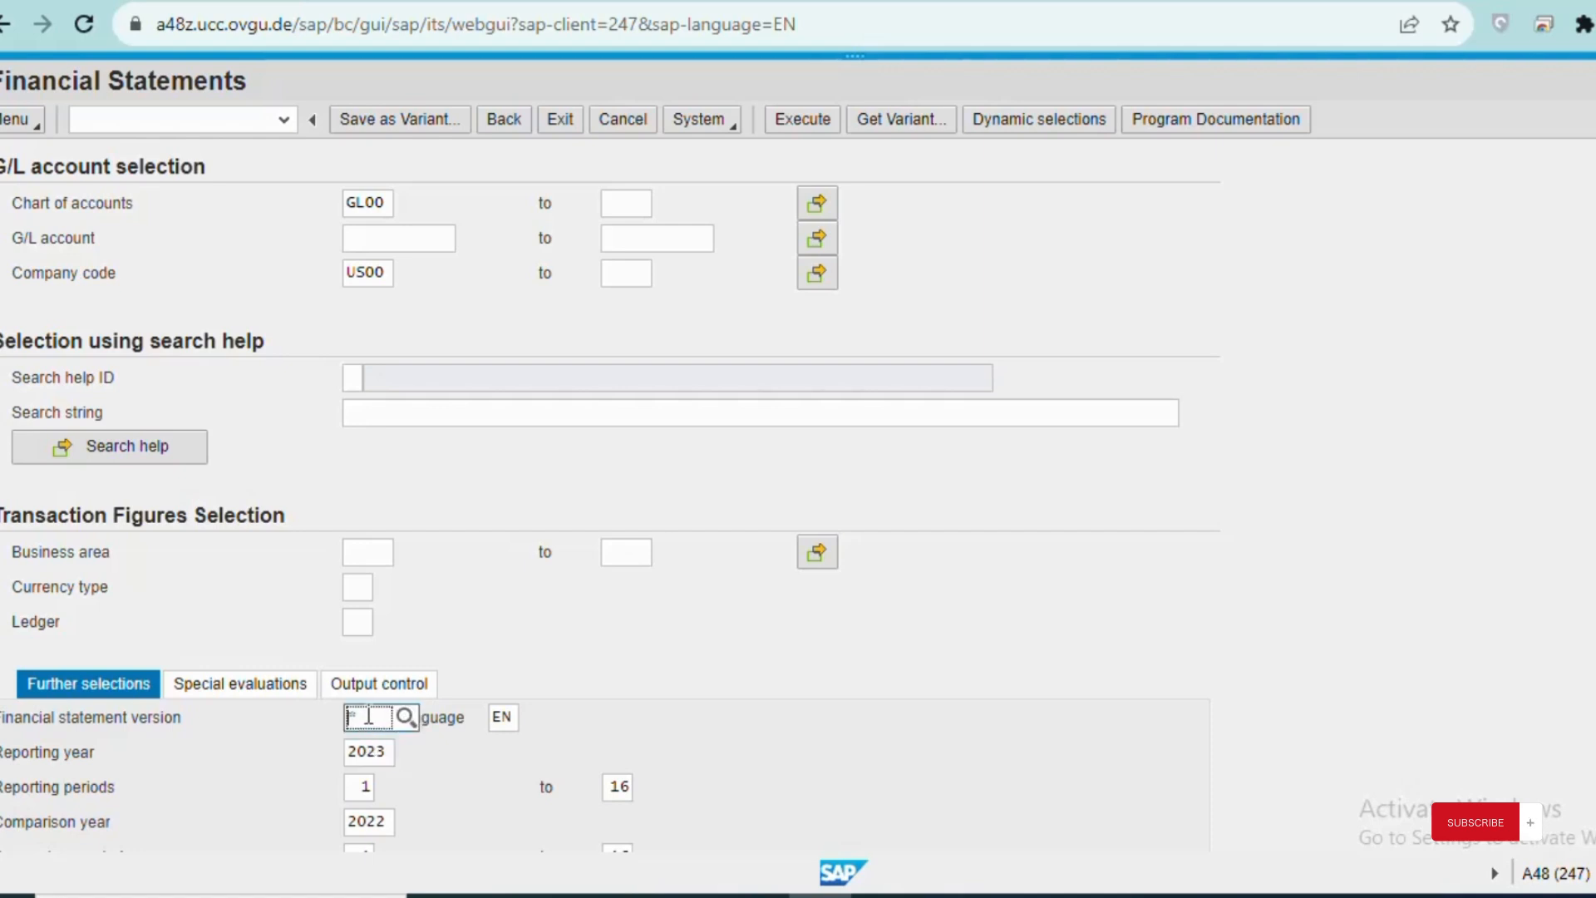
pyautogui.write('G110')
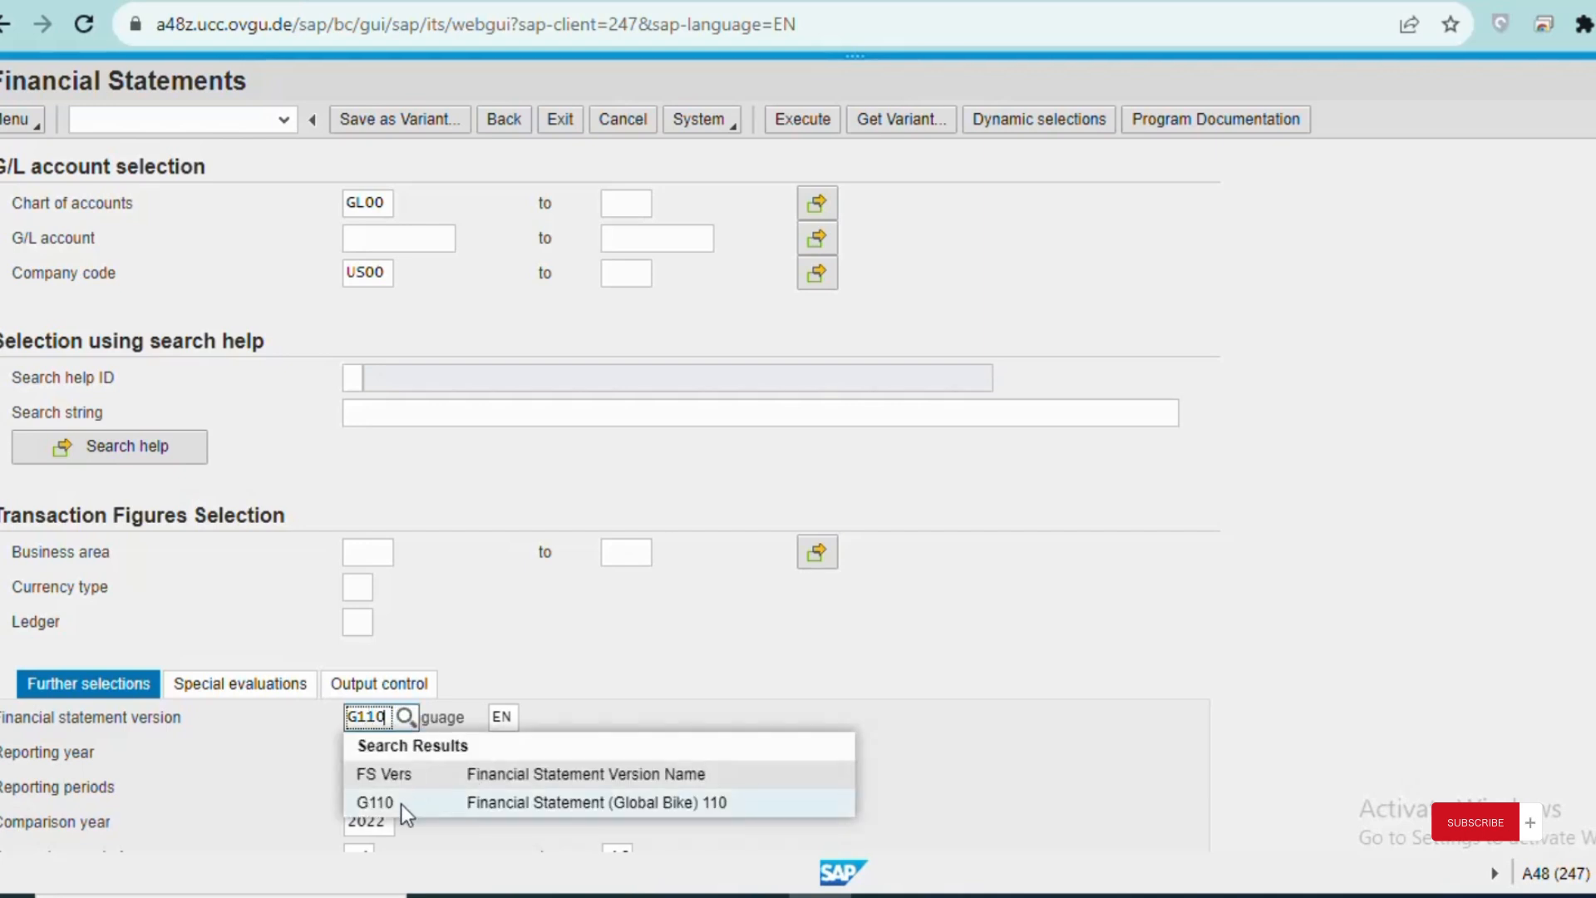
pyautogui.click(400, 803)
# Step: Choose ALV Tree Control output with layout 1SAP and run the financial statement report, acknowledging the displayed messages
pyautogui.scroll(-3, 457, 816)
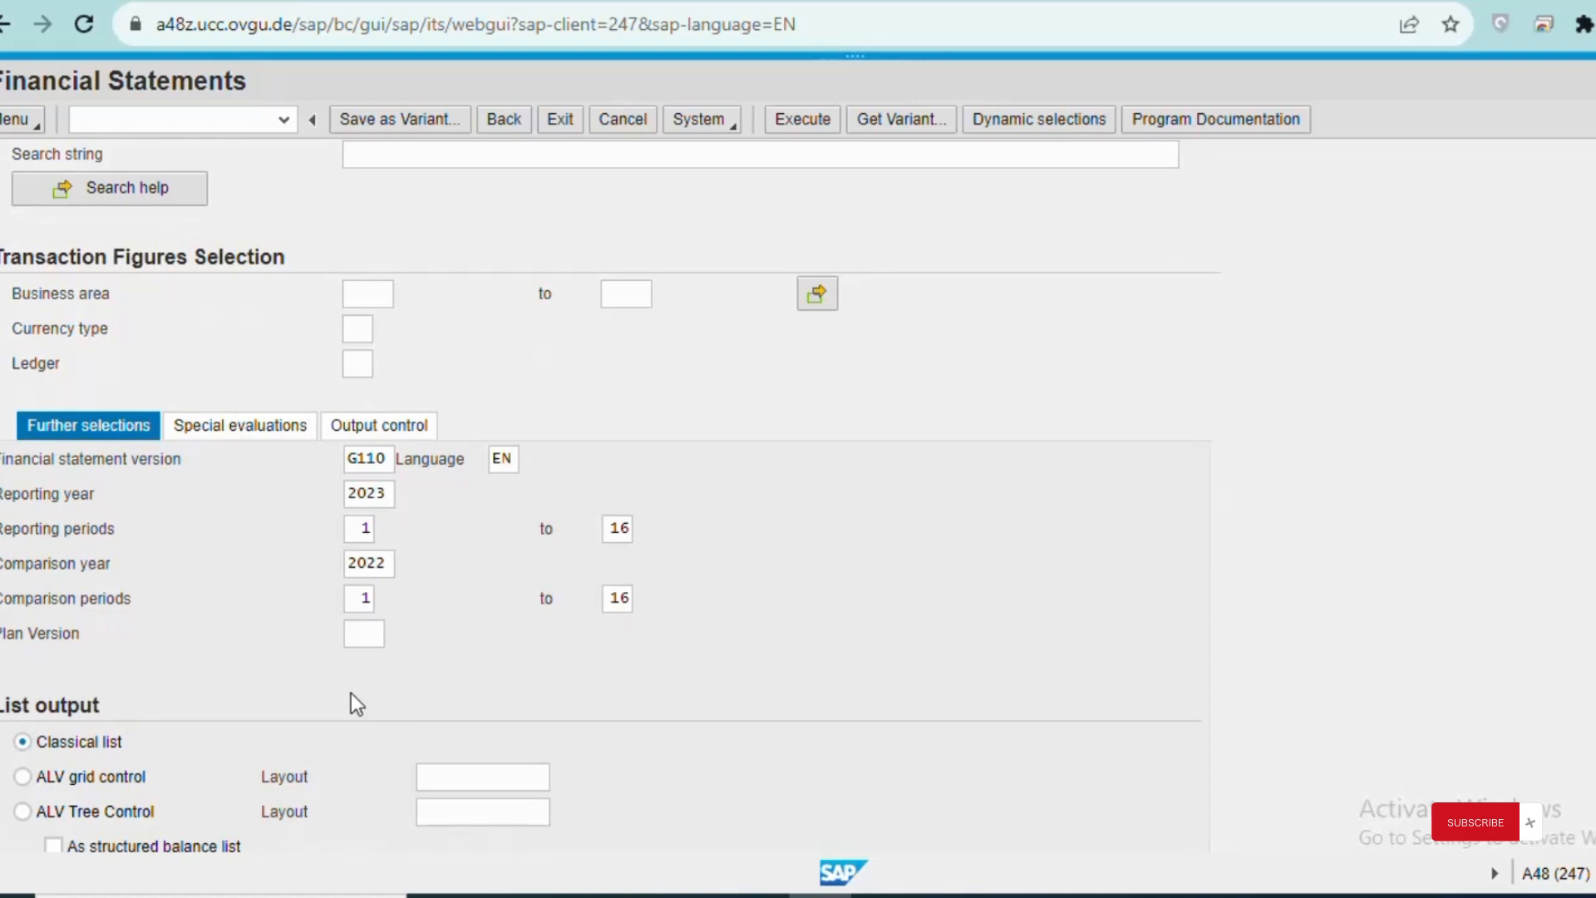
pyautogui.scroll(-2, 382, 694)
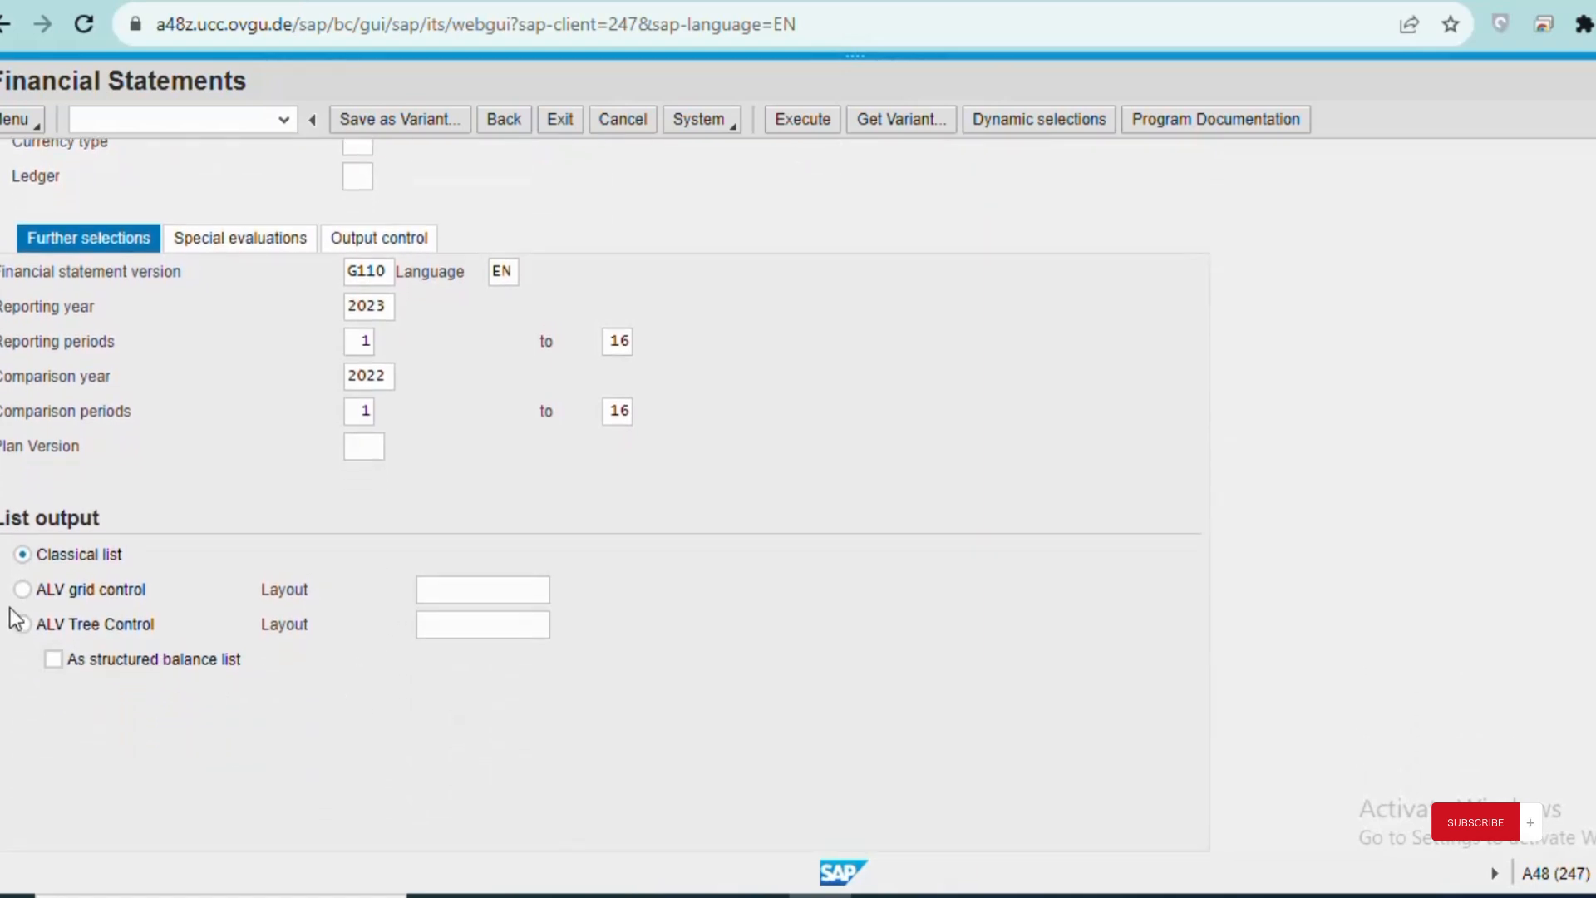
pyautogui.click(23, 625)
pyautogui.click(487, 623)
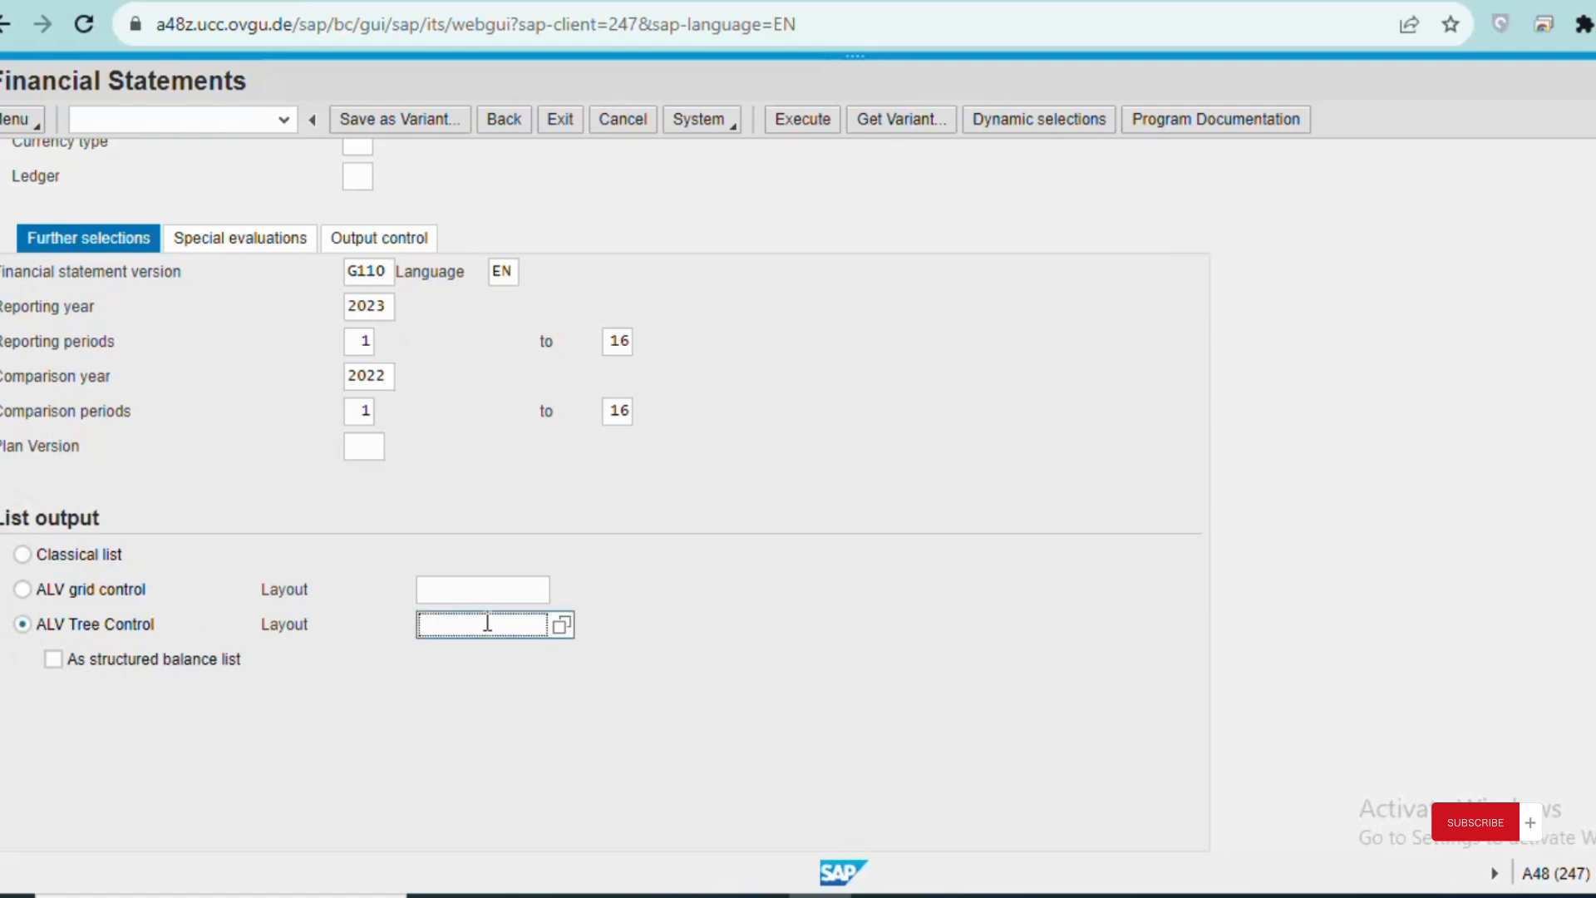
pyautogui.write('1SAP')
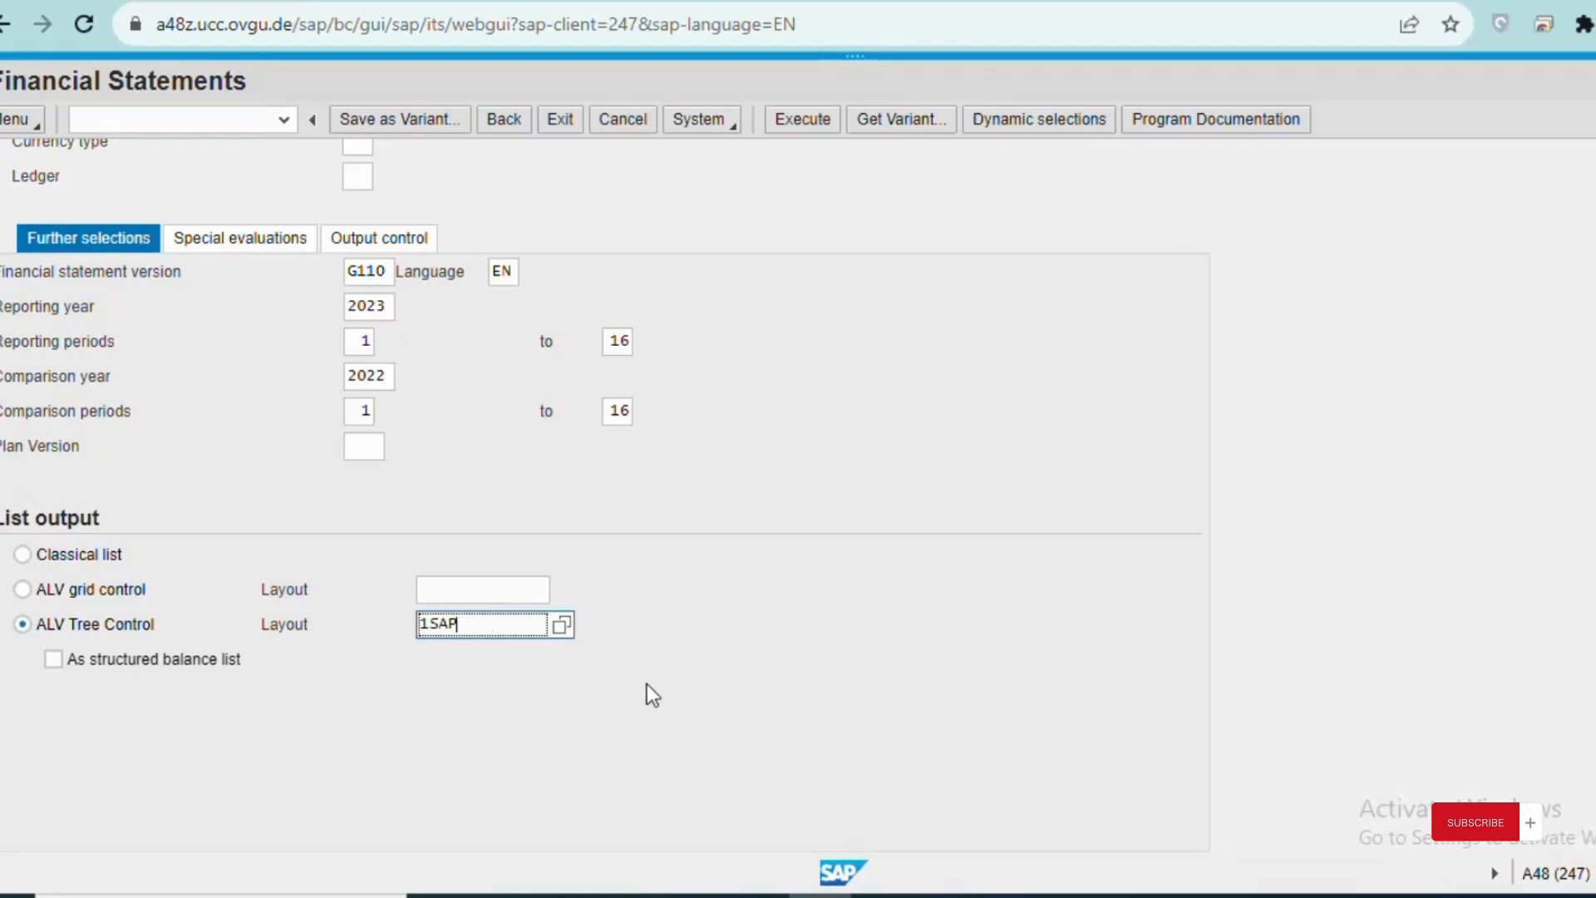
pyautogui.click(775, 683)
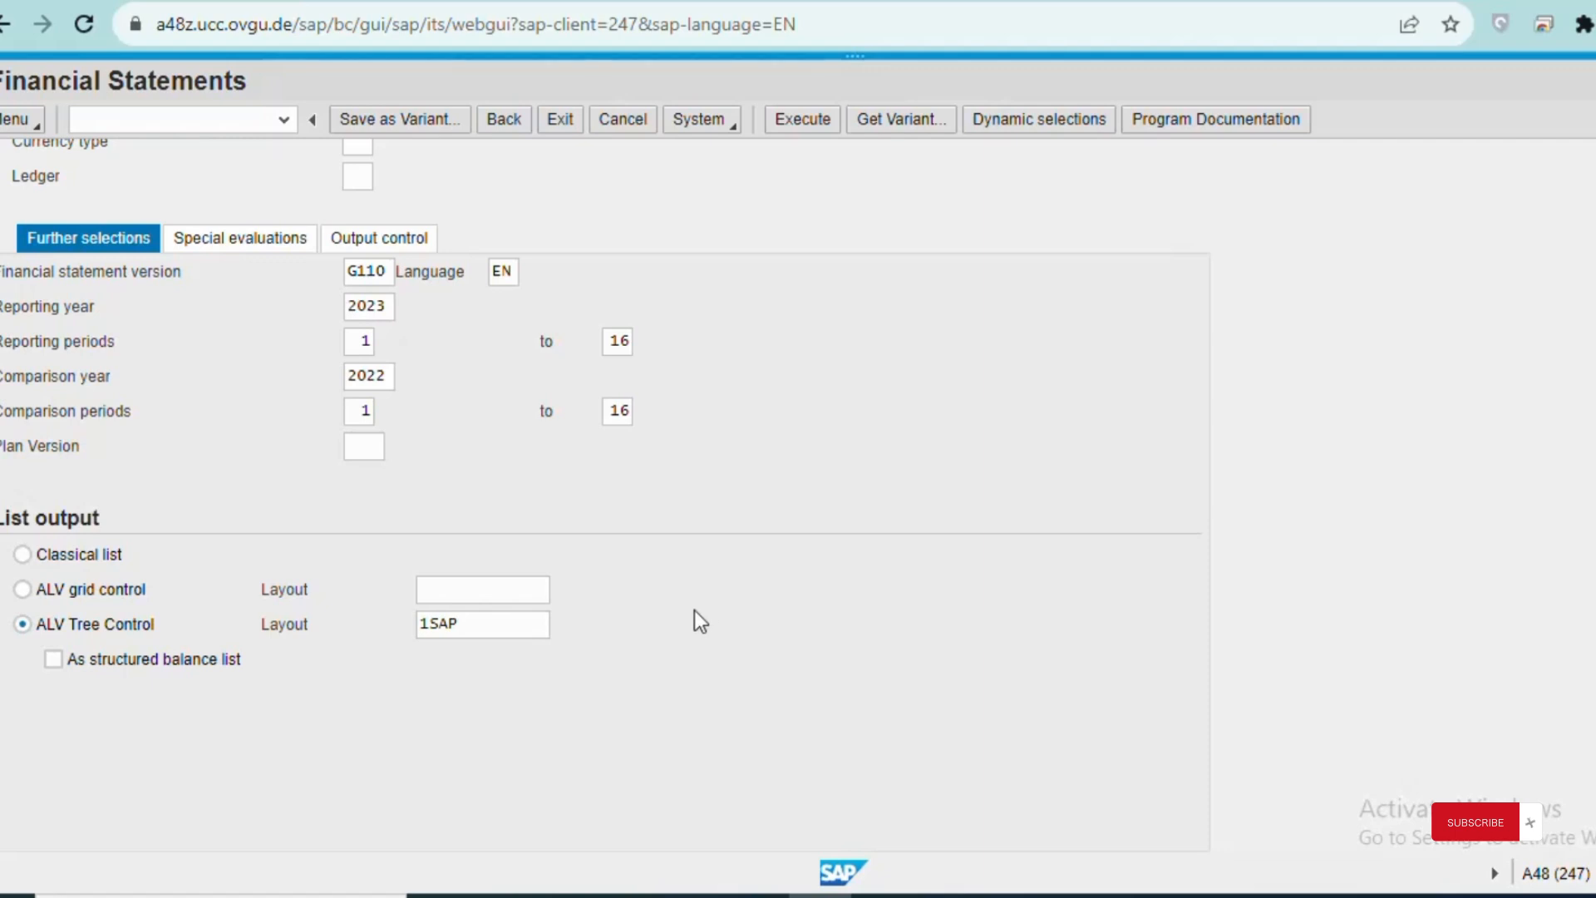
pyautogui.click(803, 127)
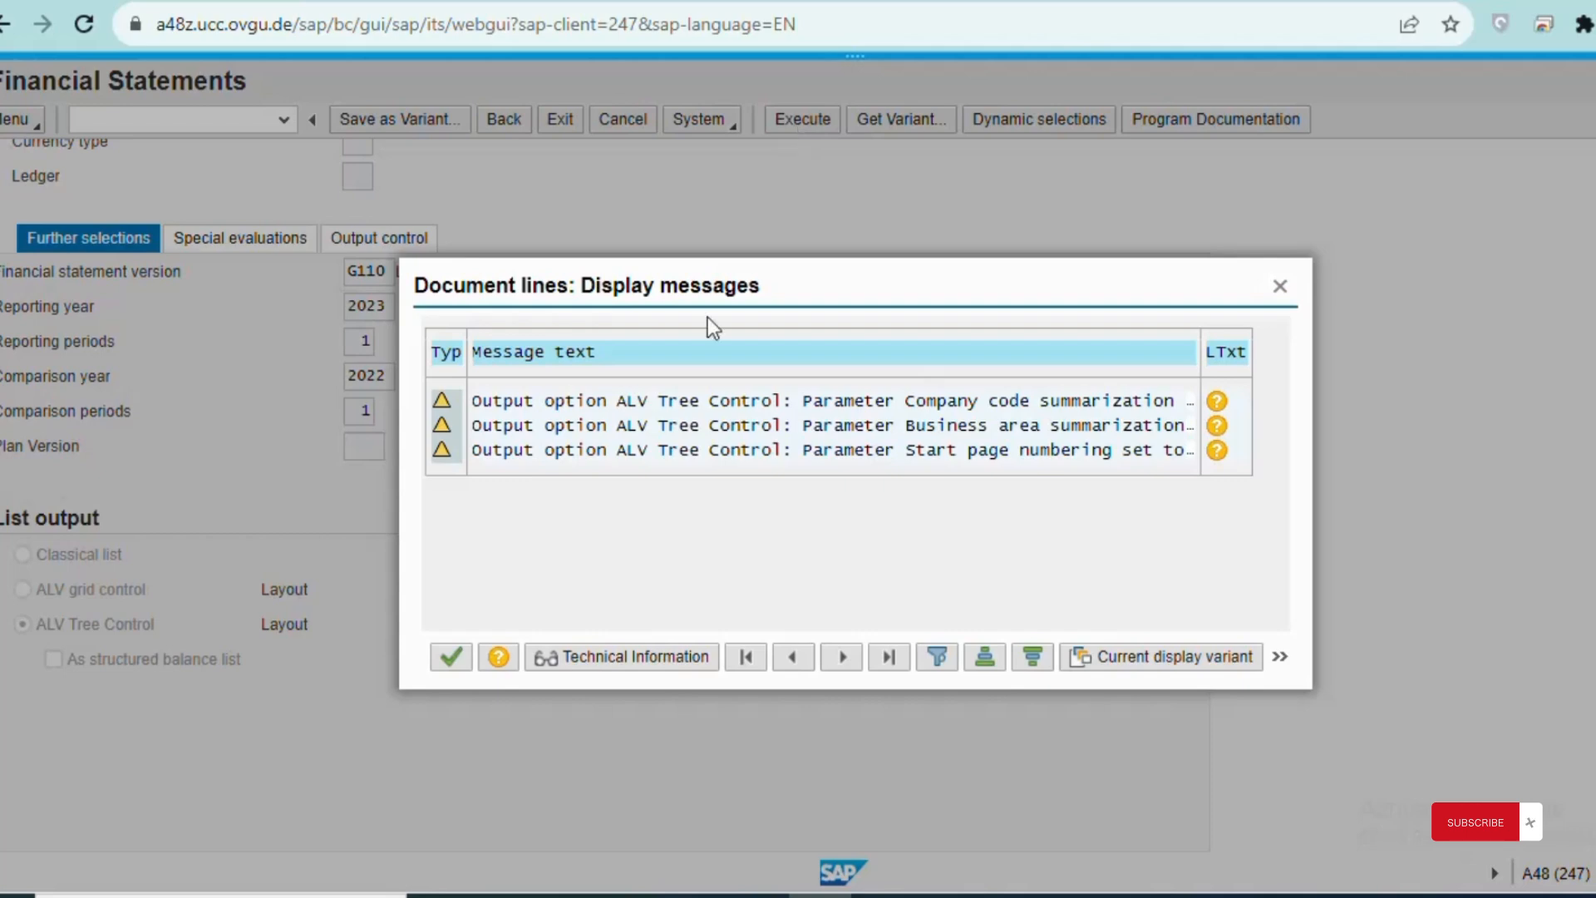
pyautogui.click(449, 657)
# Step: Examine the financial statement with Cash & Cash Equivalents and Short-Term Assets expanded, and exit the report to the SAP Easy Access menu
pyautogui.scroll(-1, 1072, 595)
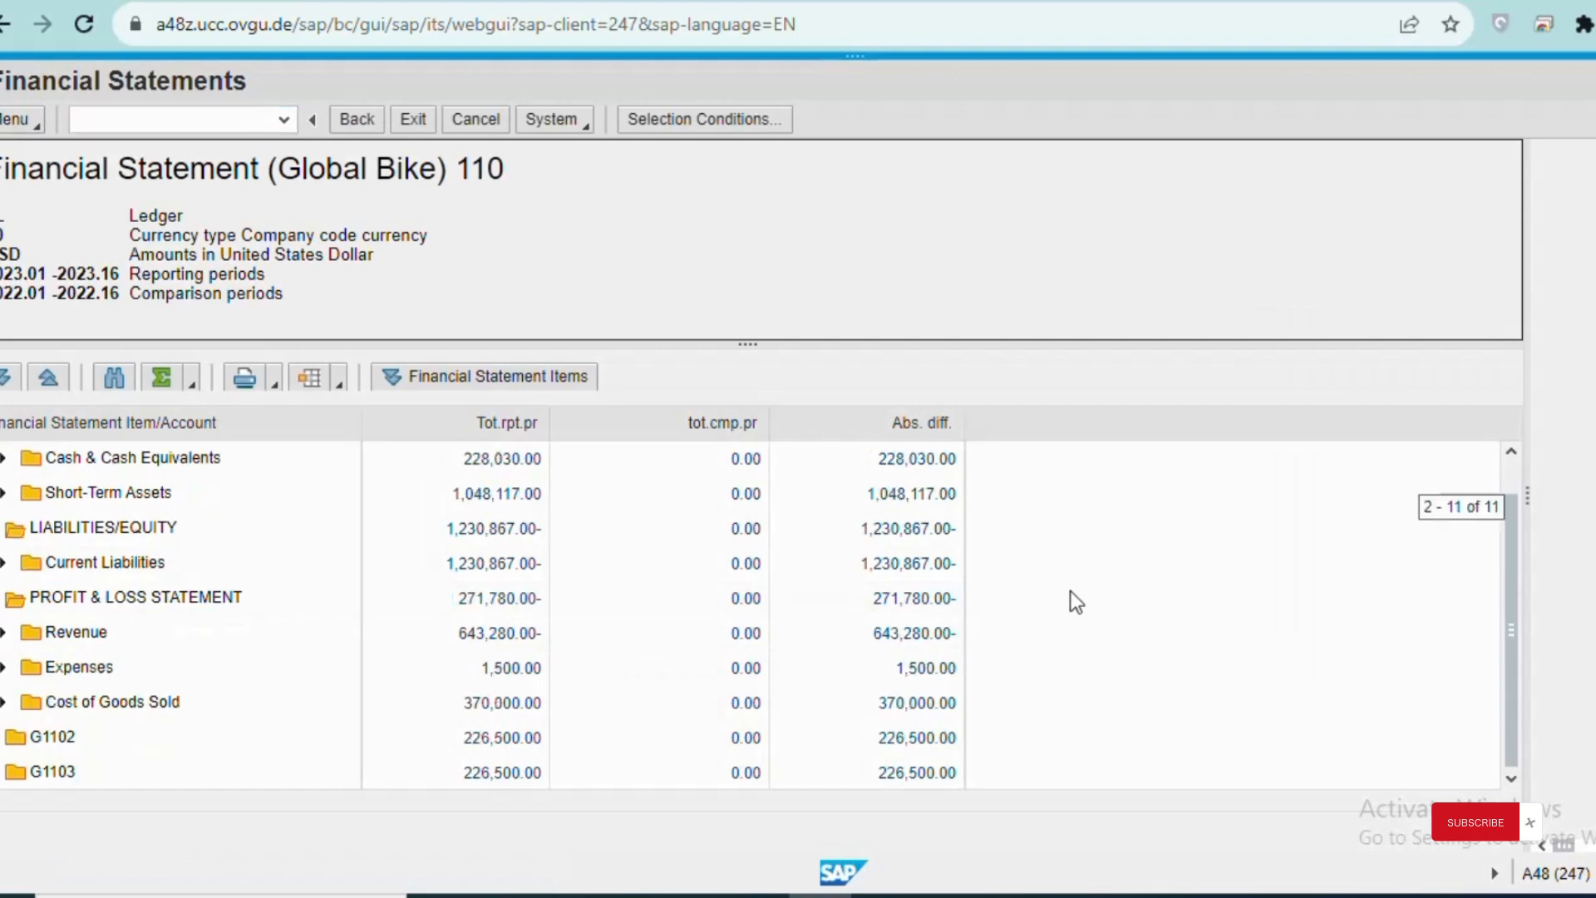
pyautogui.scroll(1, 776, 627)
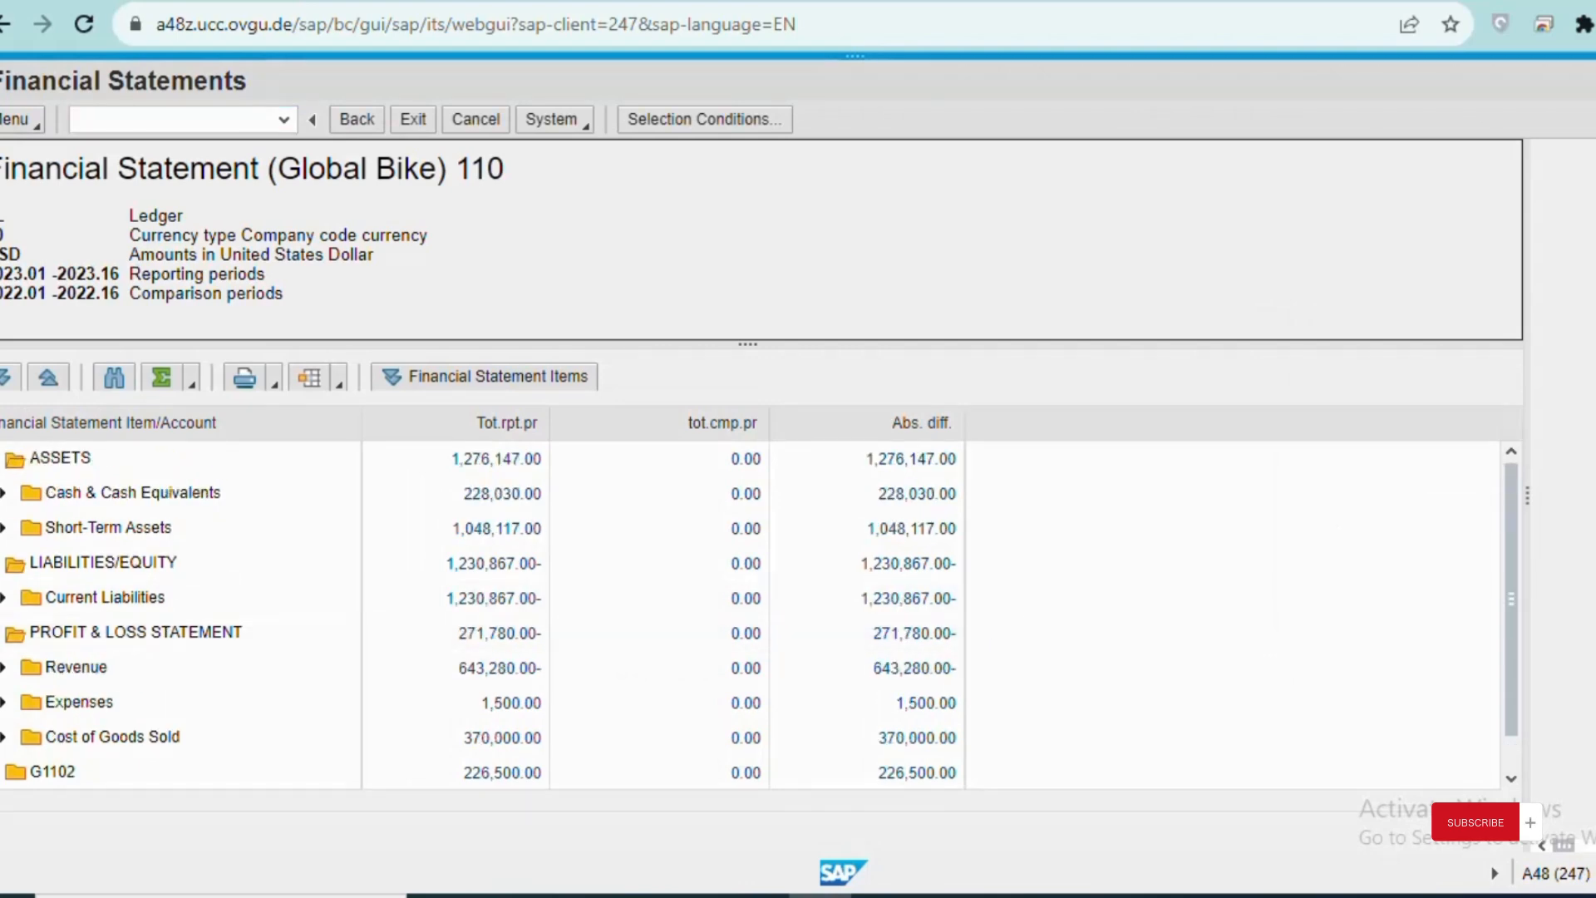
pyautogui.click(4, 494)
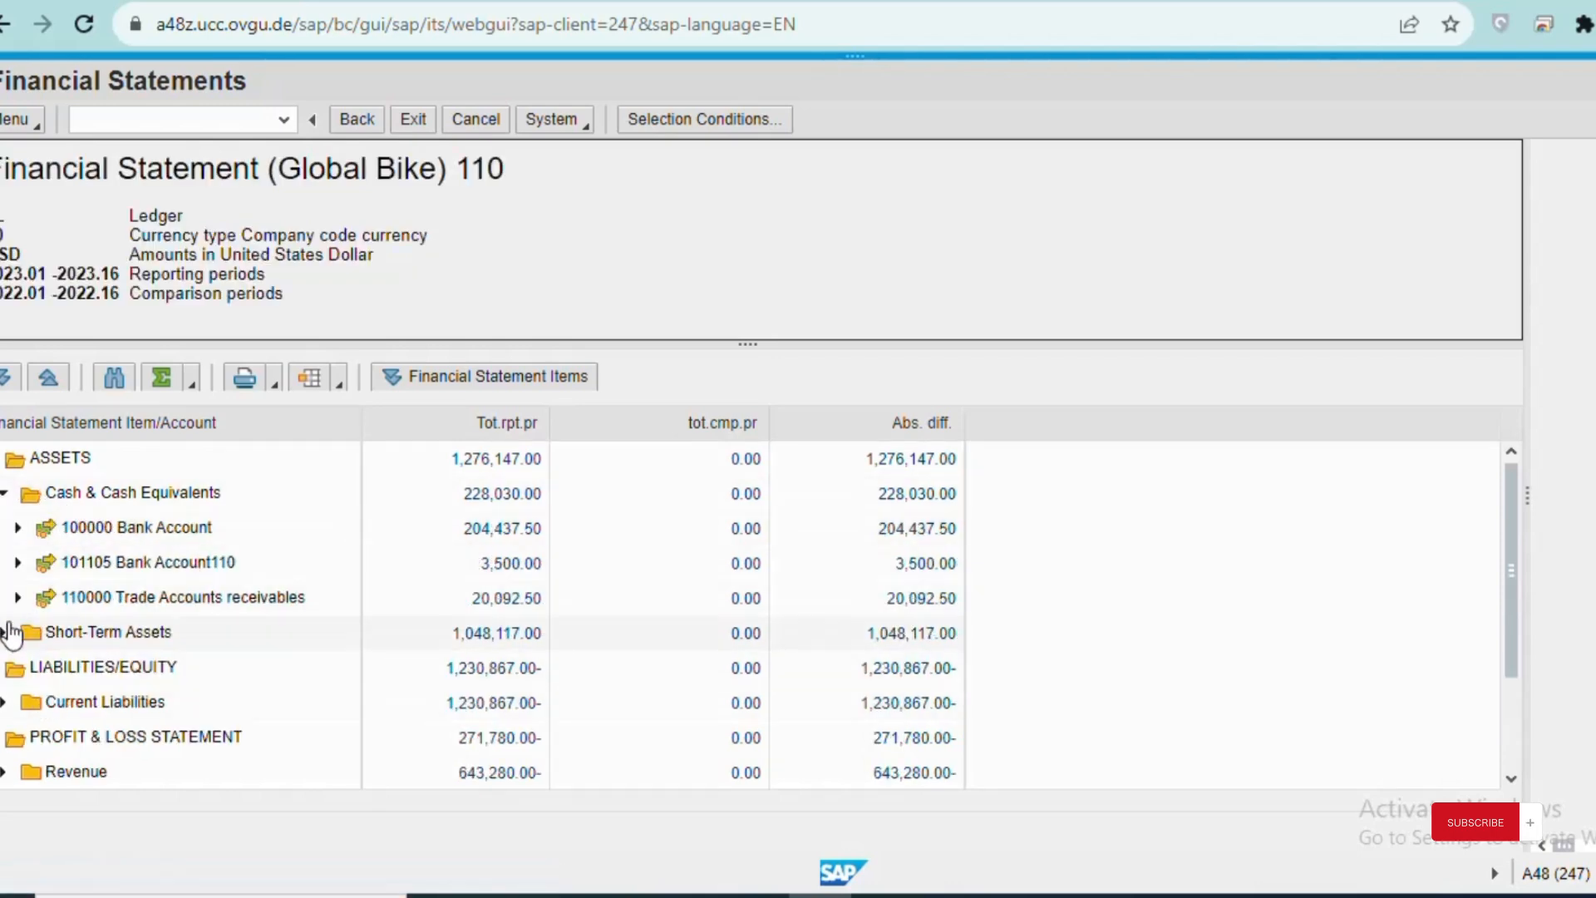
pyautogui.click(3, 640)
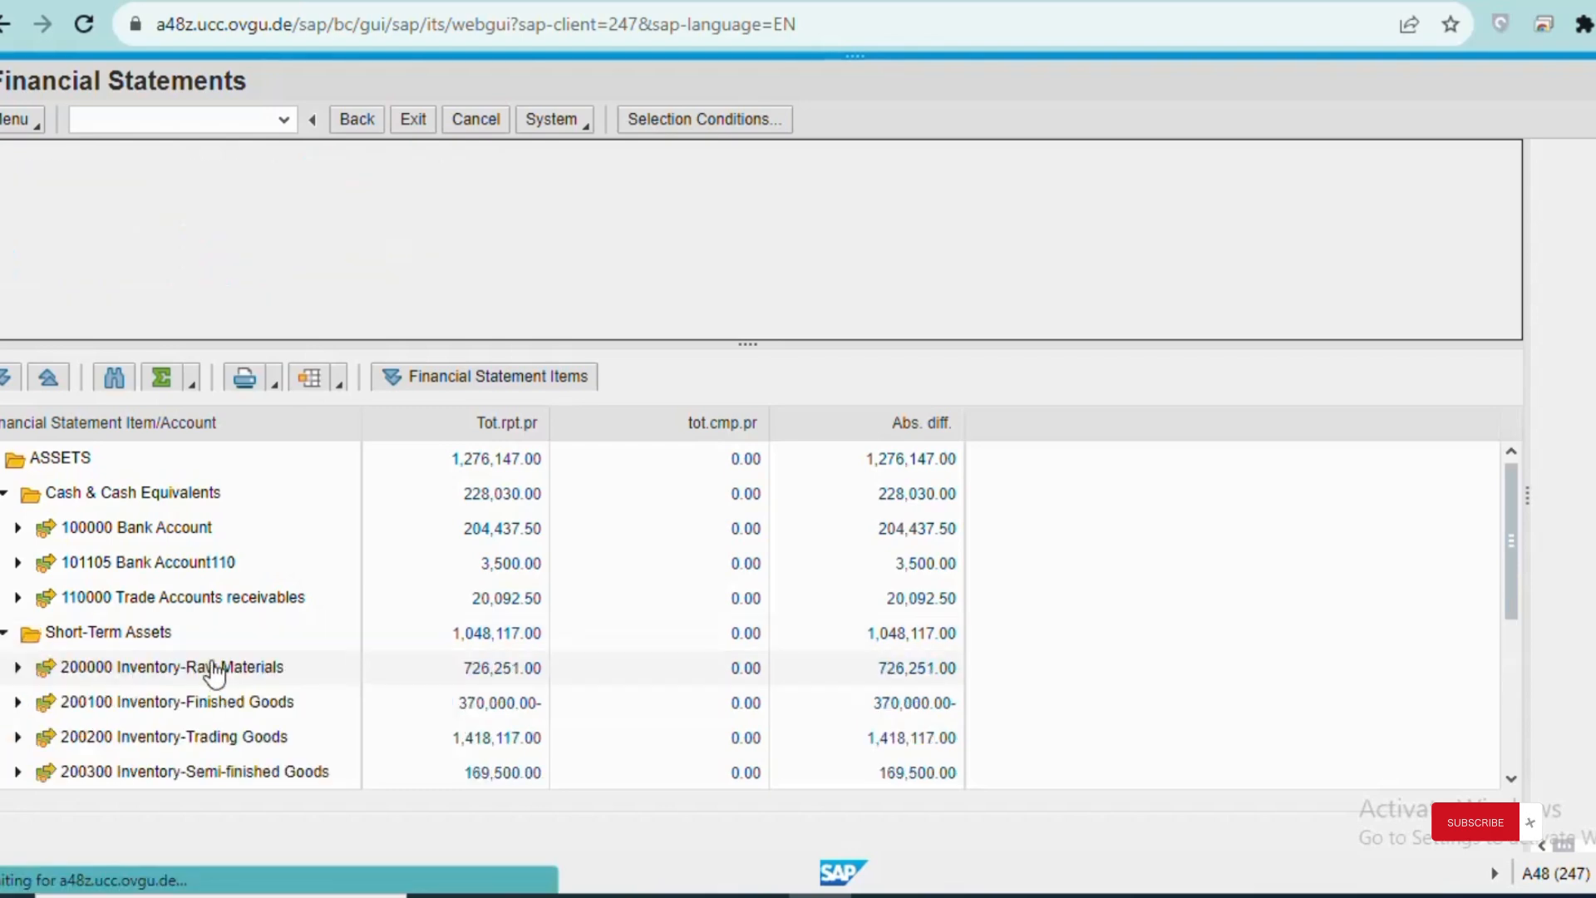
pyautogui.scroll(-3, 349, 677)
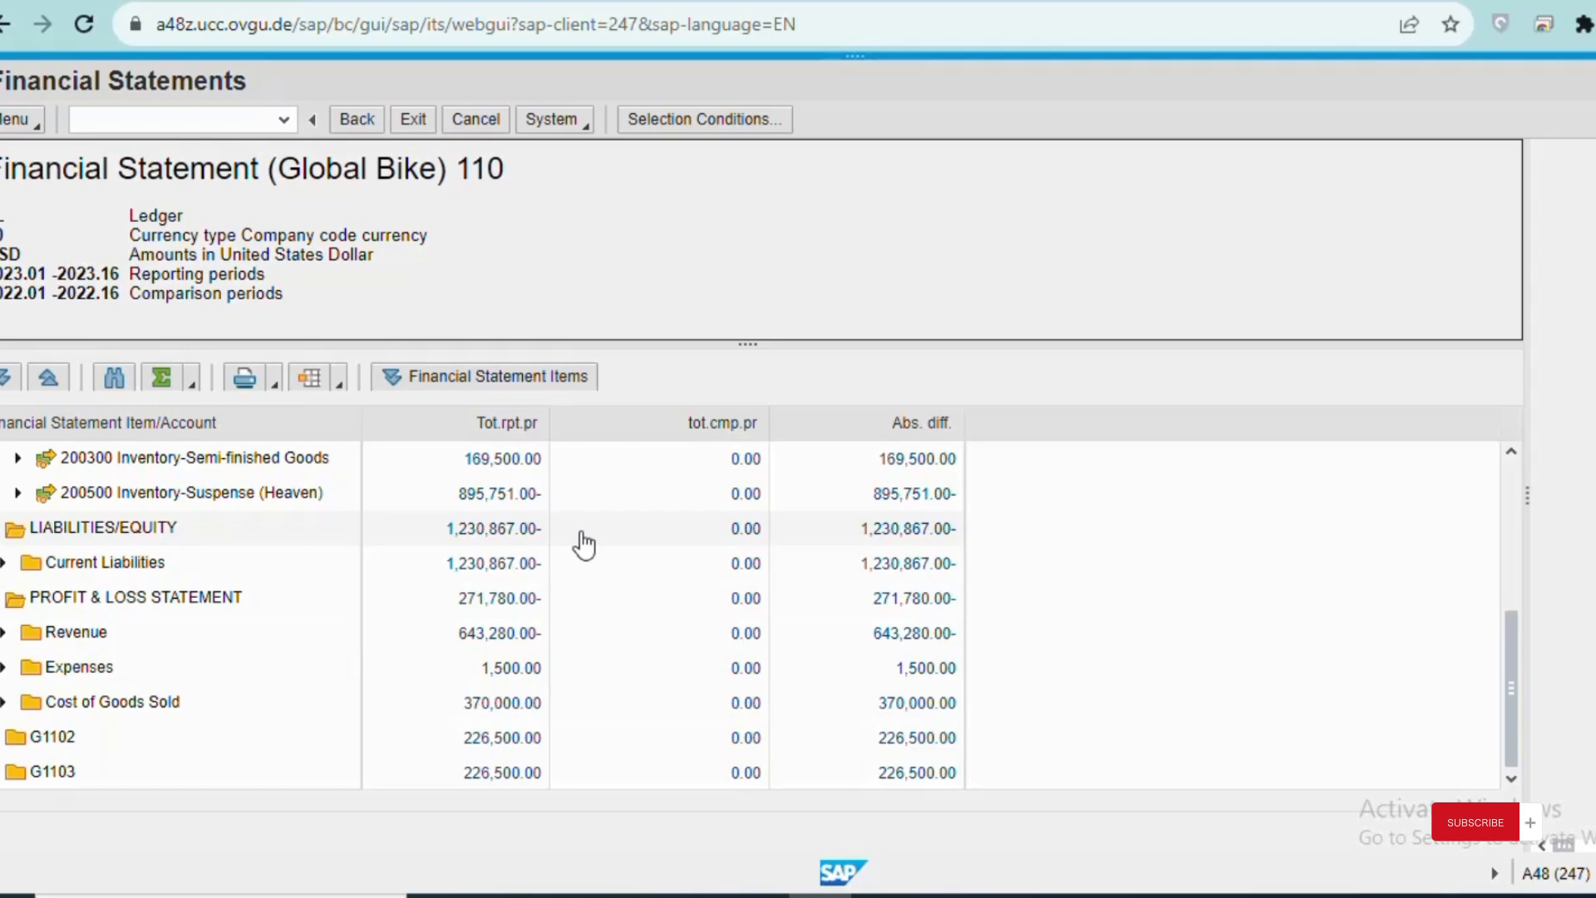
pyautogui.scroll(1, 584, 542)
pyautogui.scroll(-1, 583, 542)
pyautogui.scroll(3, 1146, 839)
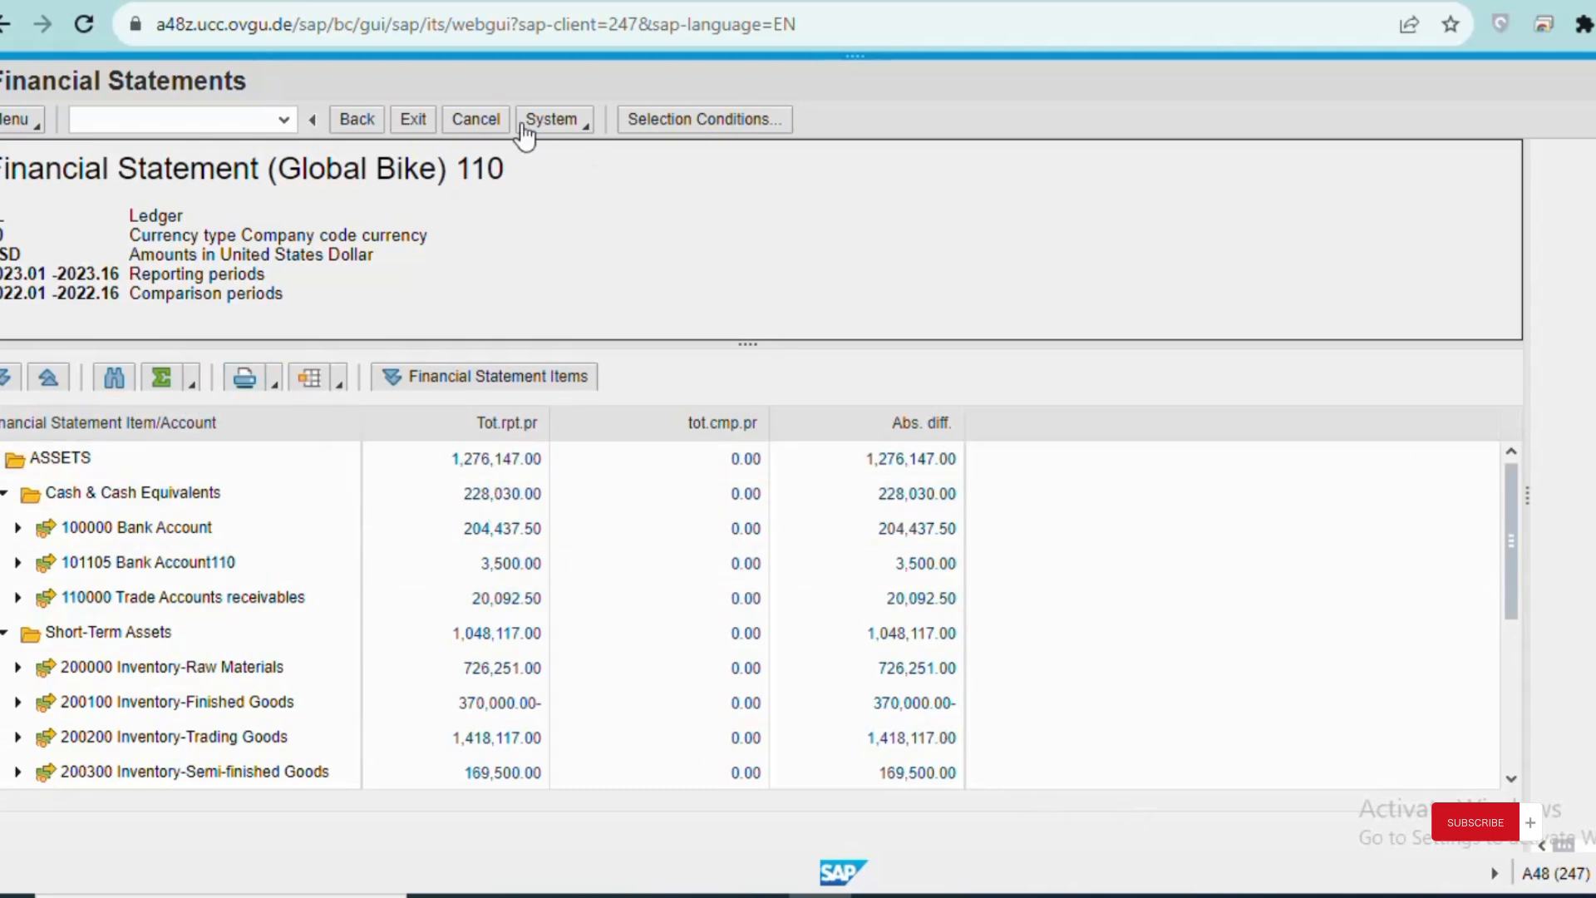
pyautogui.click(411, 123)
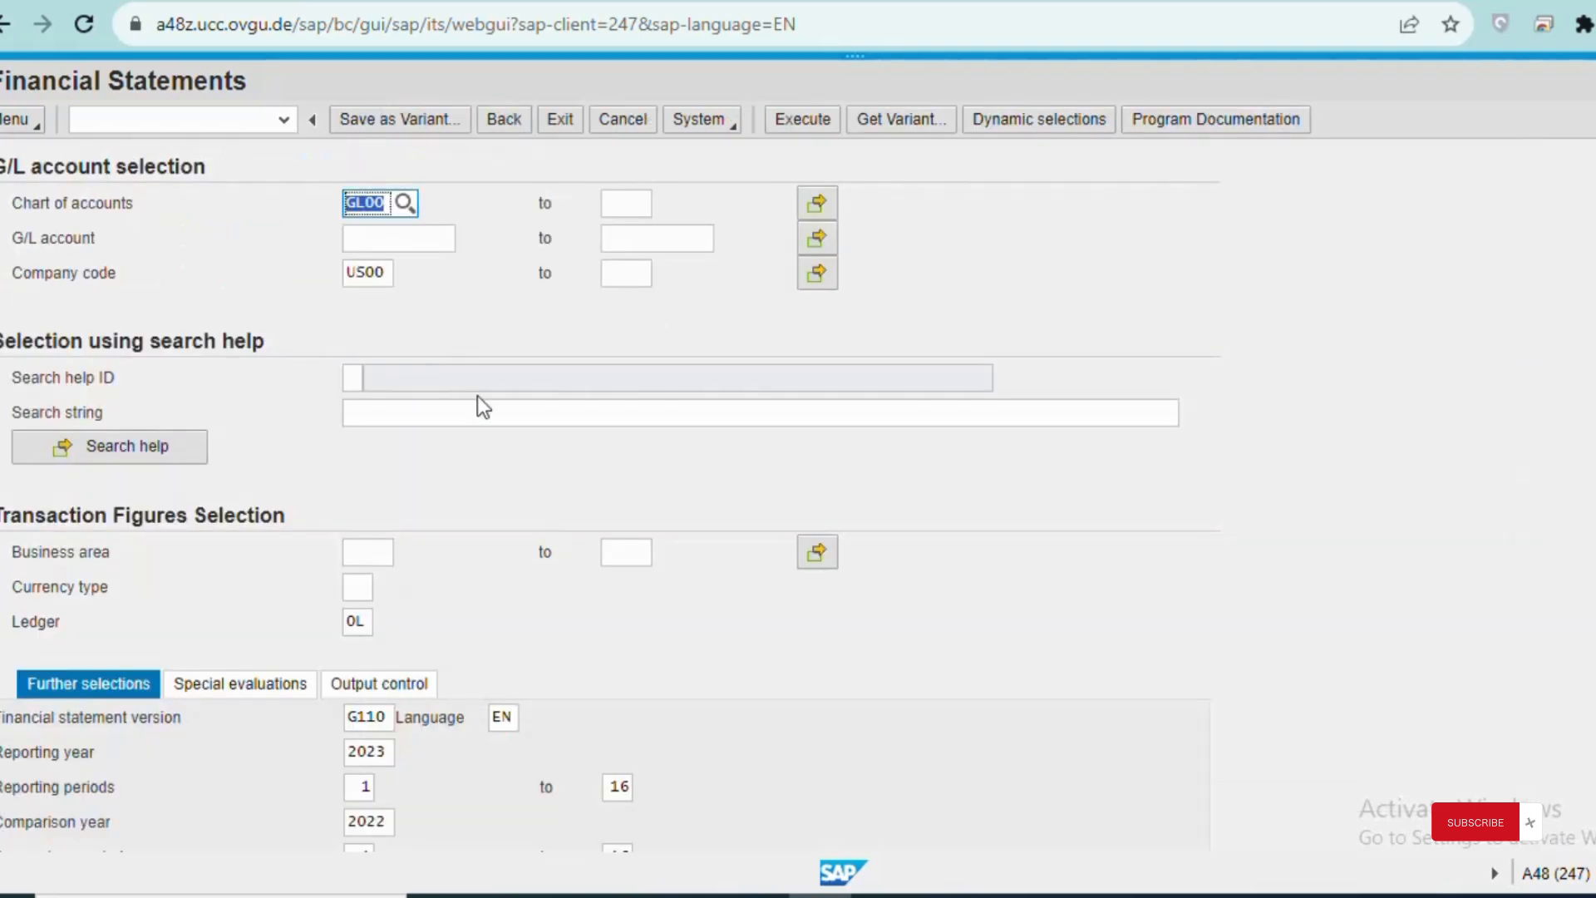
pyautogui.click(553, 125)
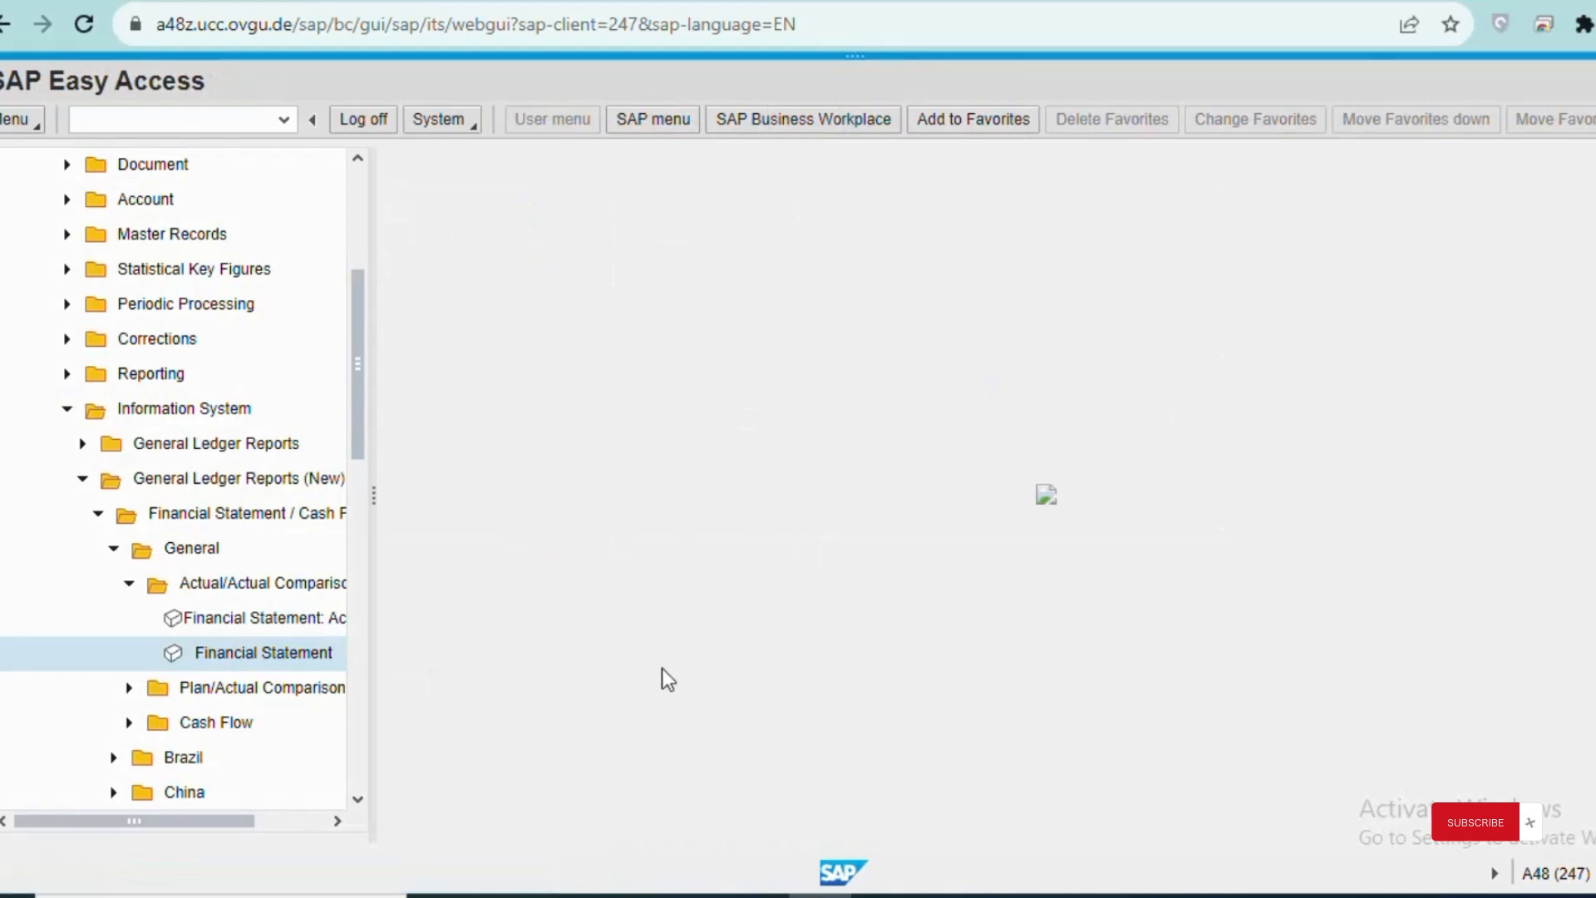